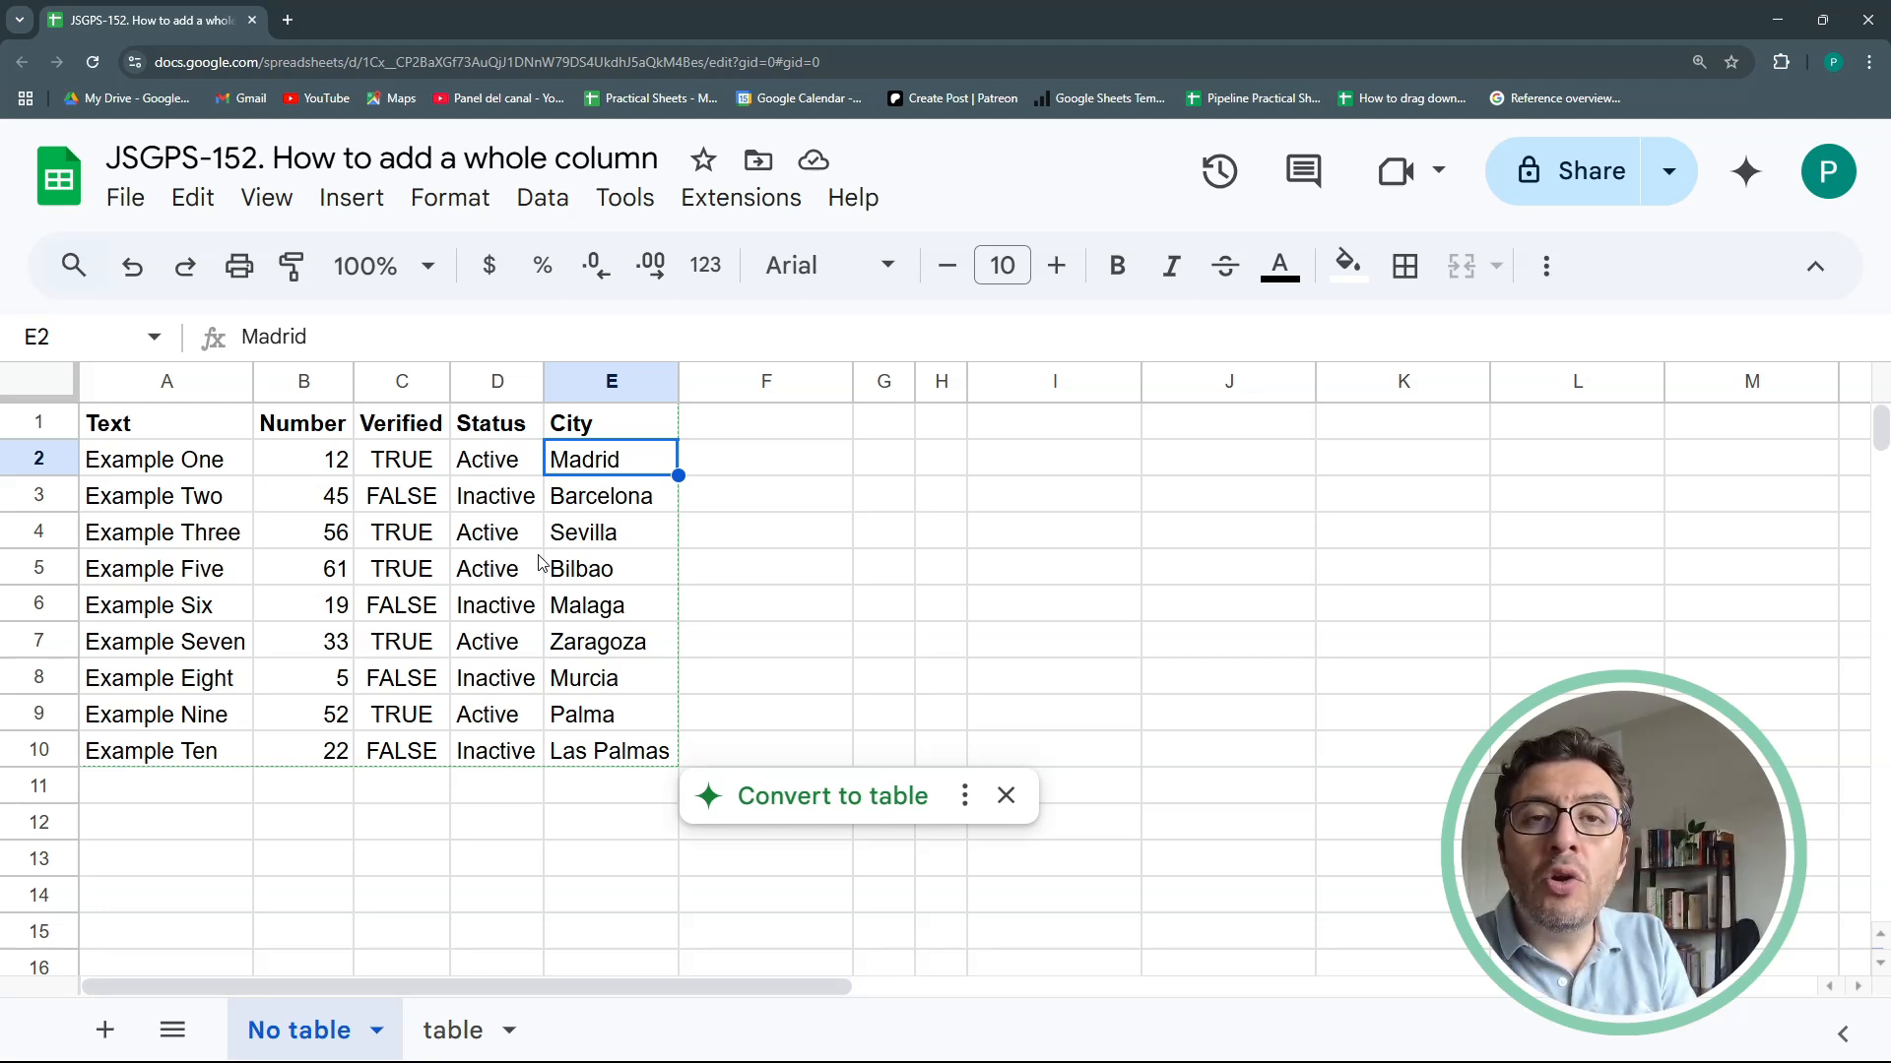
# Select the numbers in B2:B10 and view their quick summary calculations, such as sum, average, minimum and maximum
pyautogui.click(325, 465)
pyautogui.moveTo(335, 498); pyautogui.dragTo(331, 754)
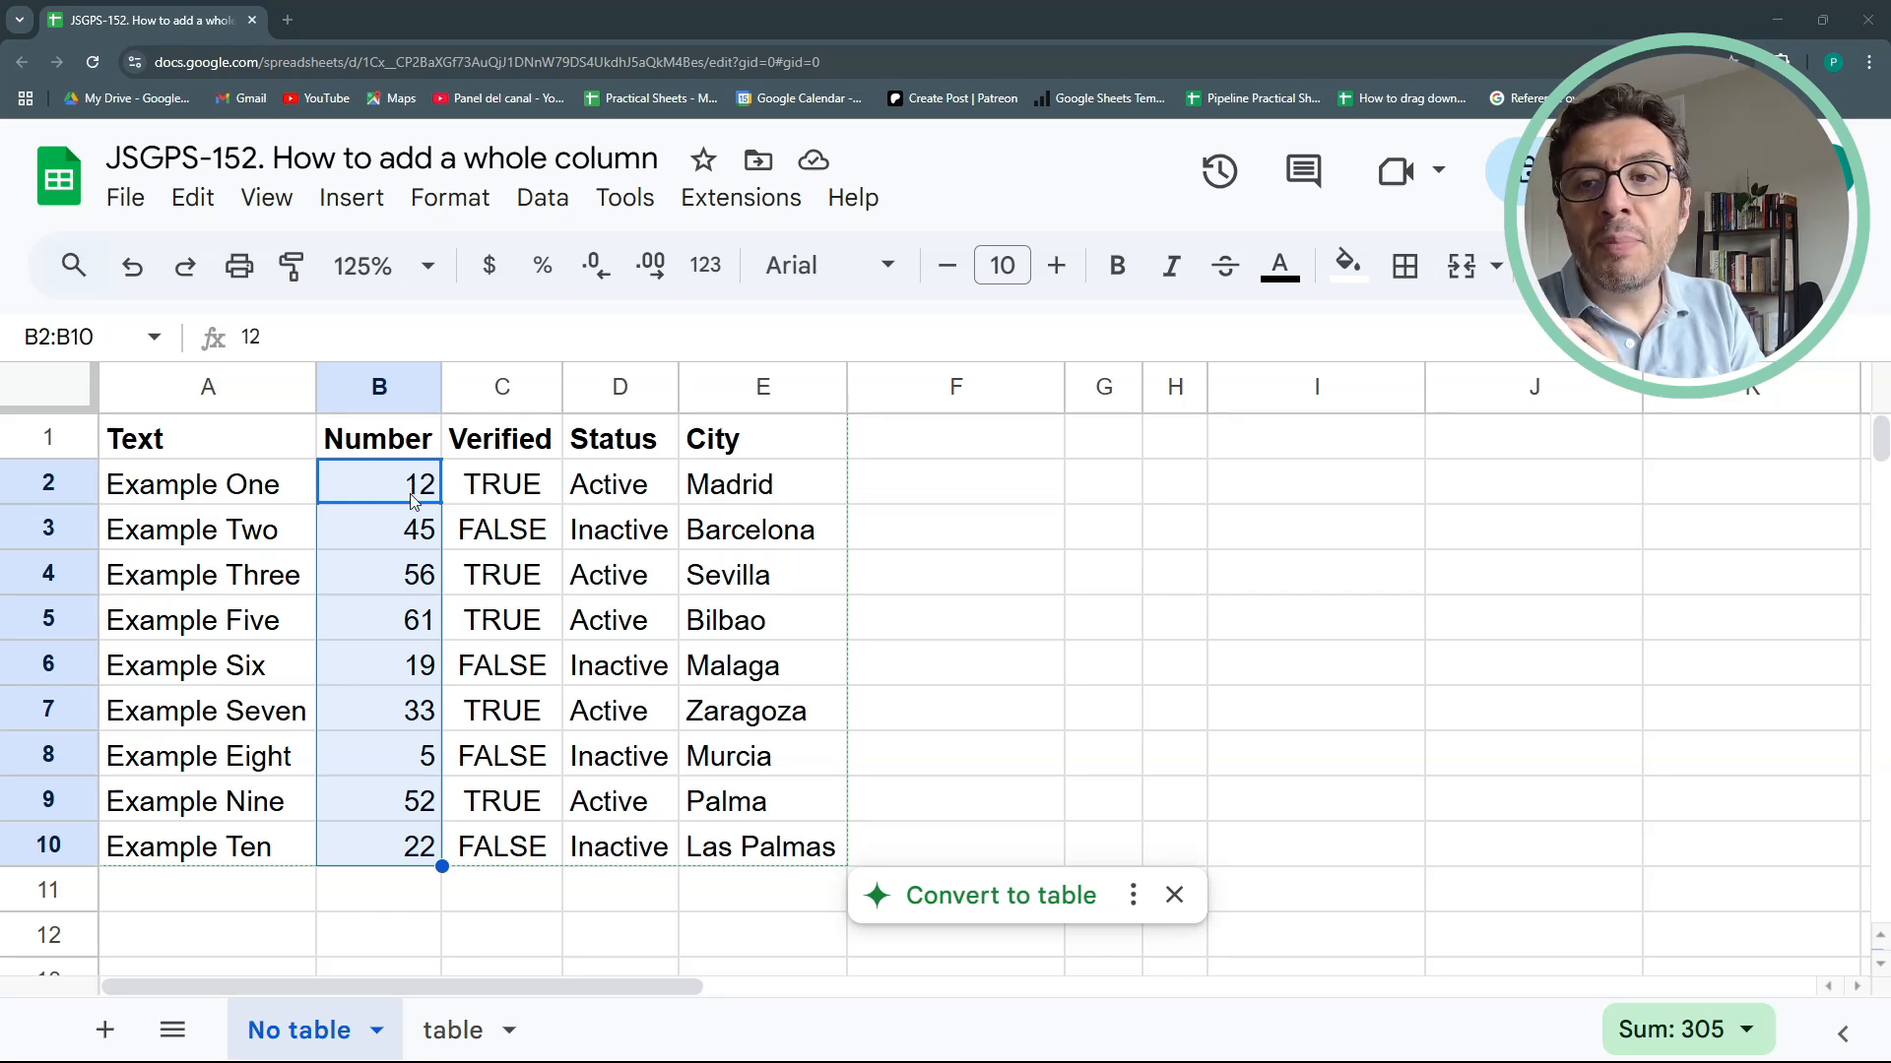
pyautogui.click(1747, 1034)
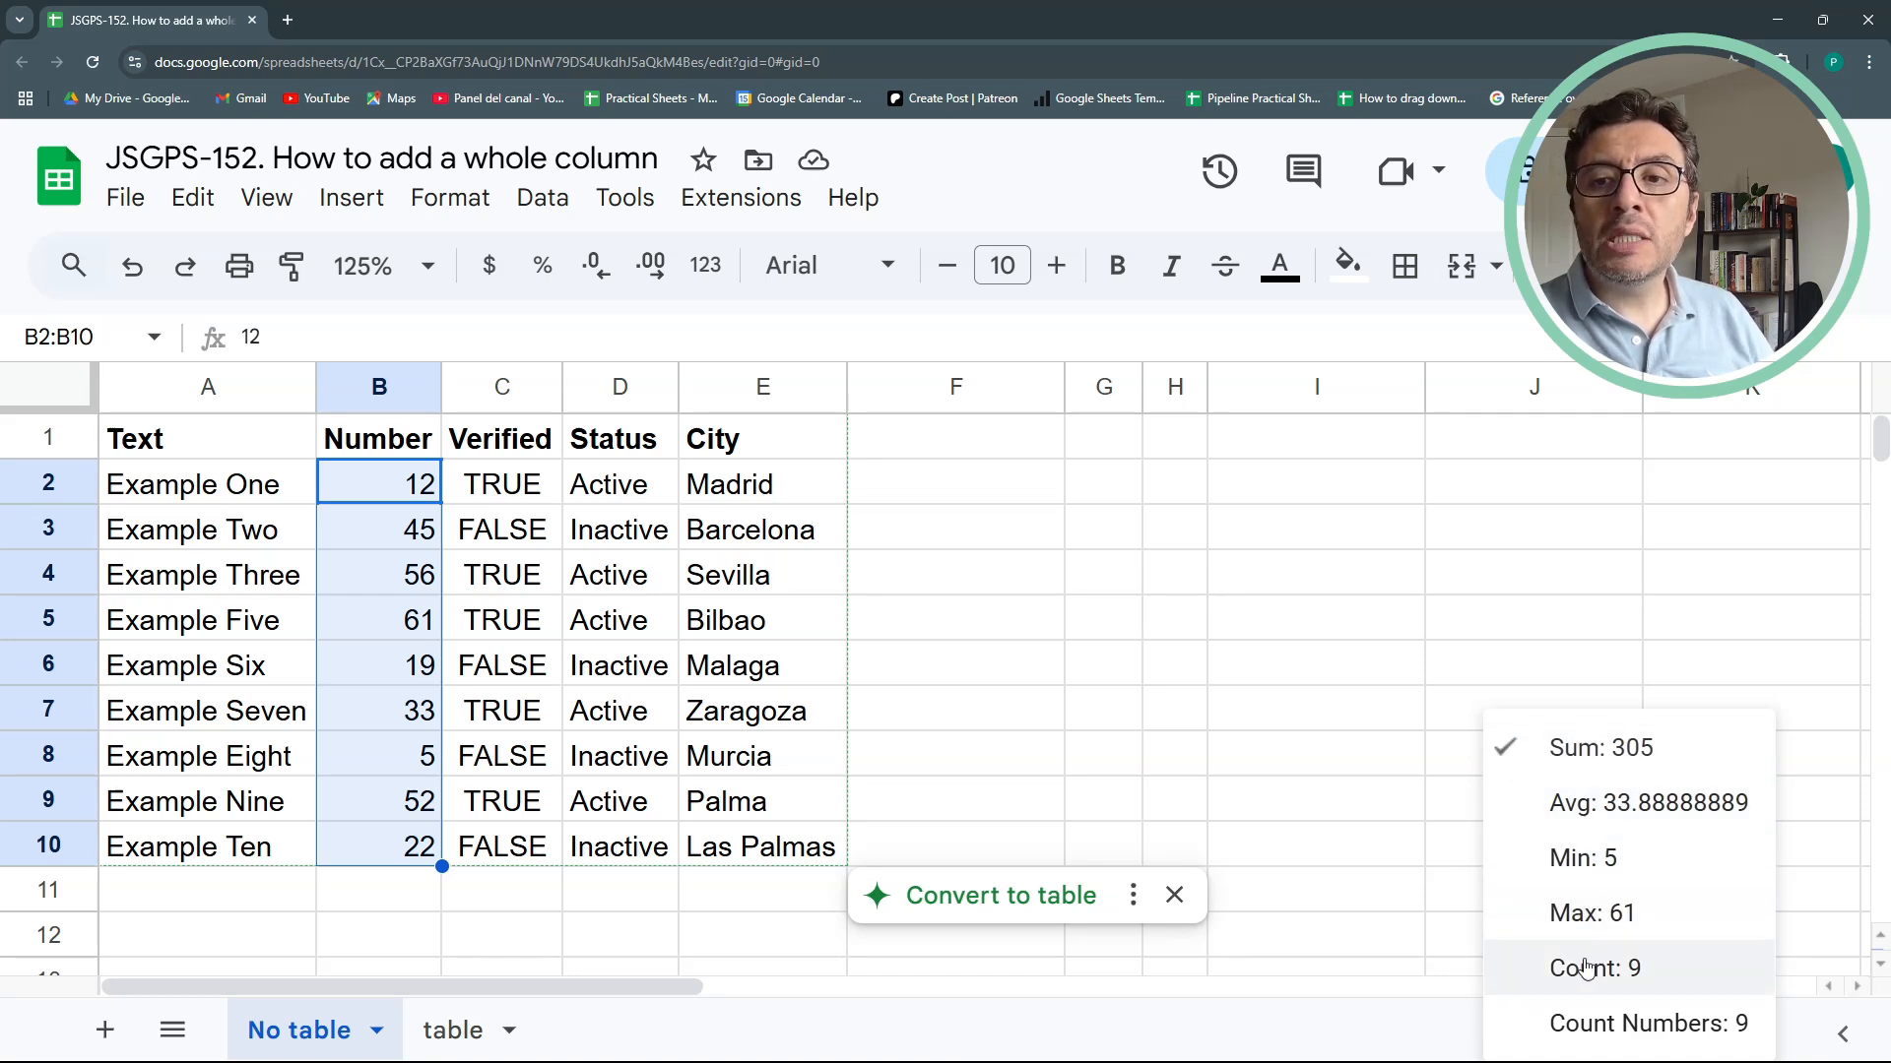
pyautogui.click(961, 628)
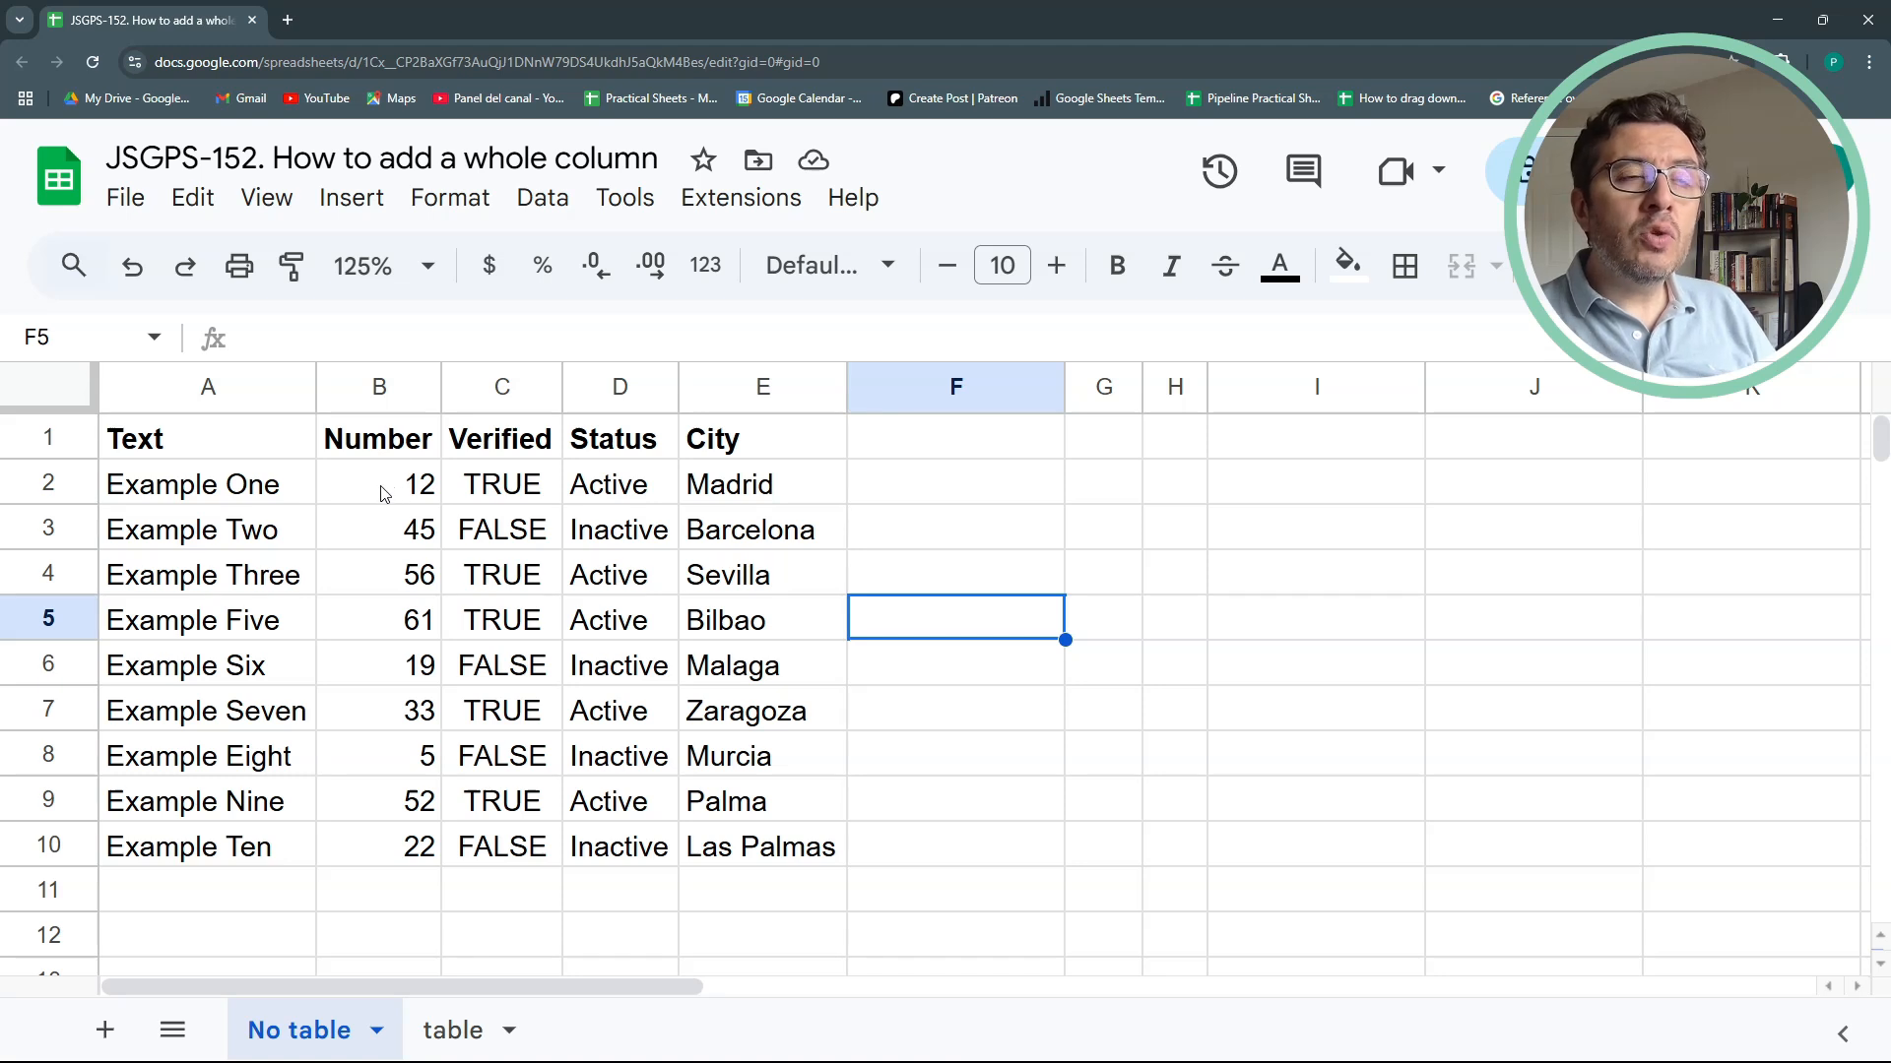
# Open the column stats for the whole Number column and examine its value frequencies and summary figures
pyautogui.click(379, 387)
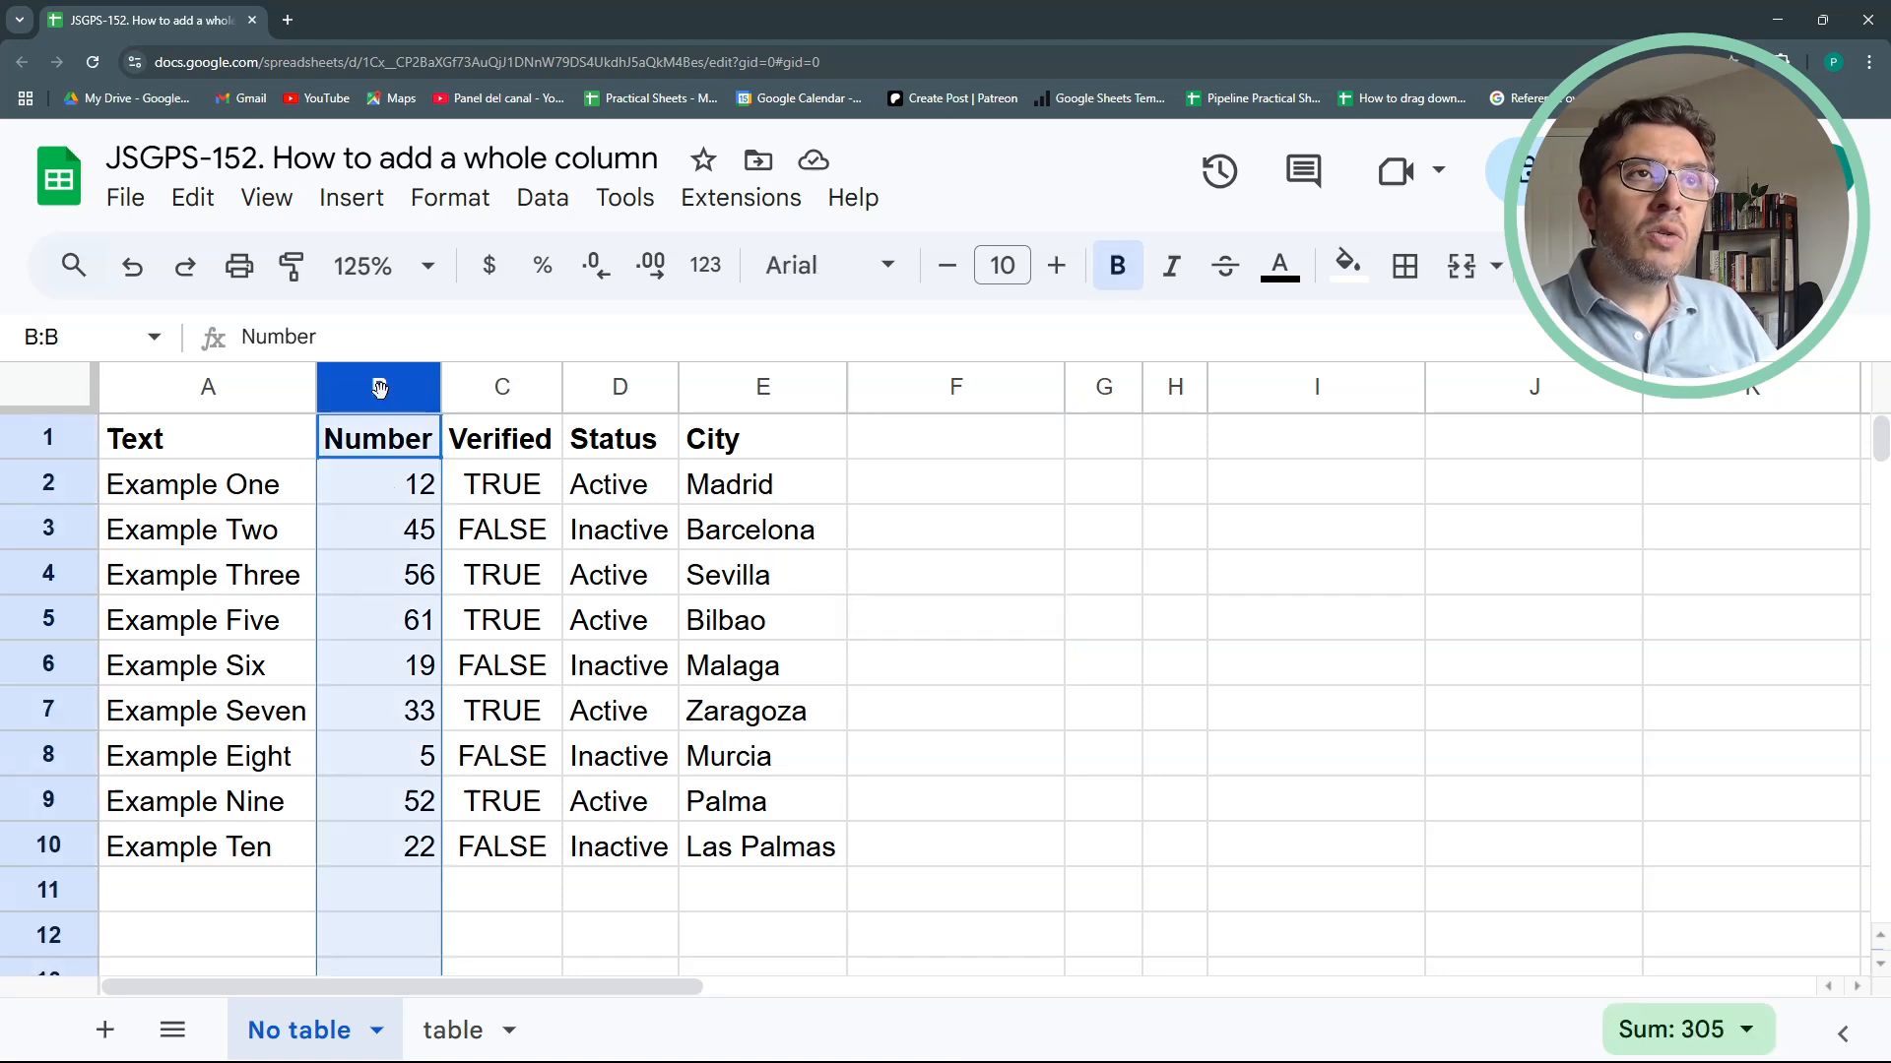
pyautogui.click(537, 200)
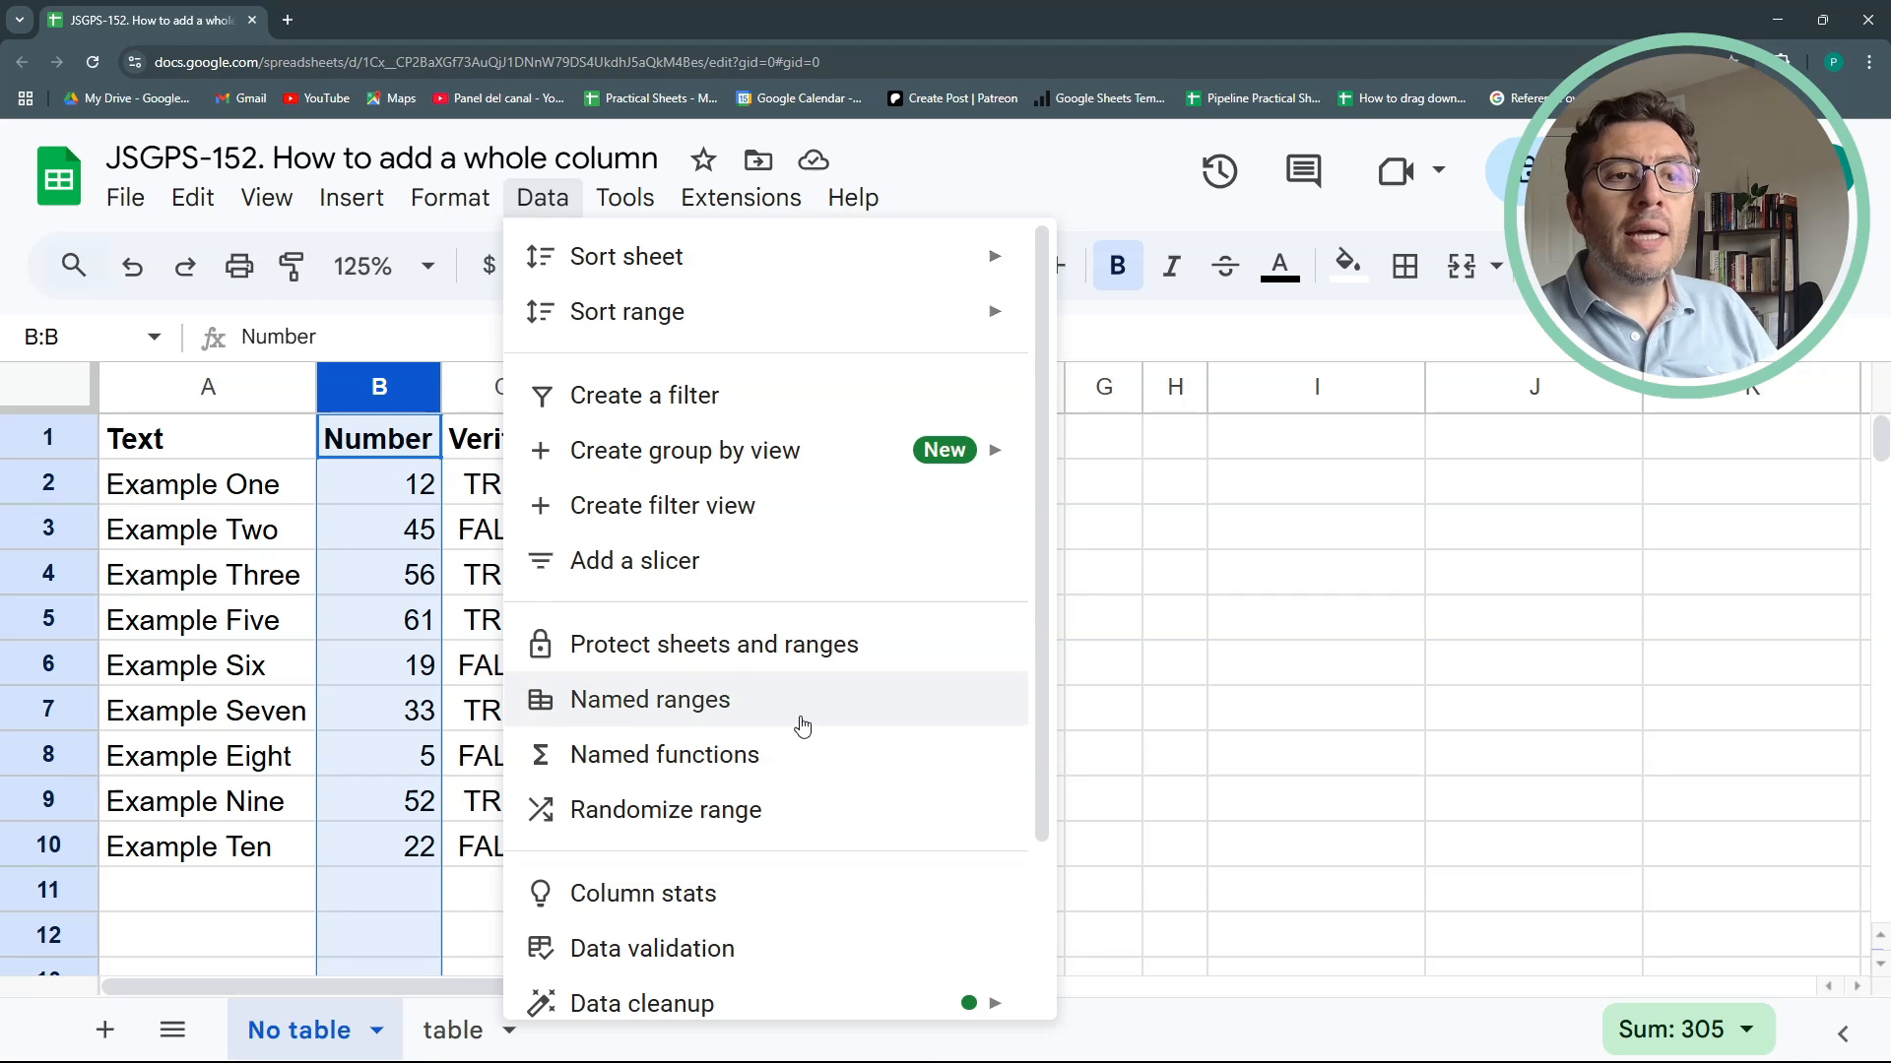
pyautogui.scroll(-2, 778, 729)
pyautogui.click(716, 712)
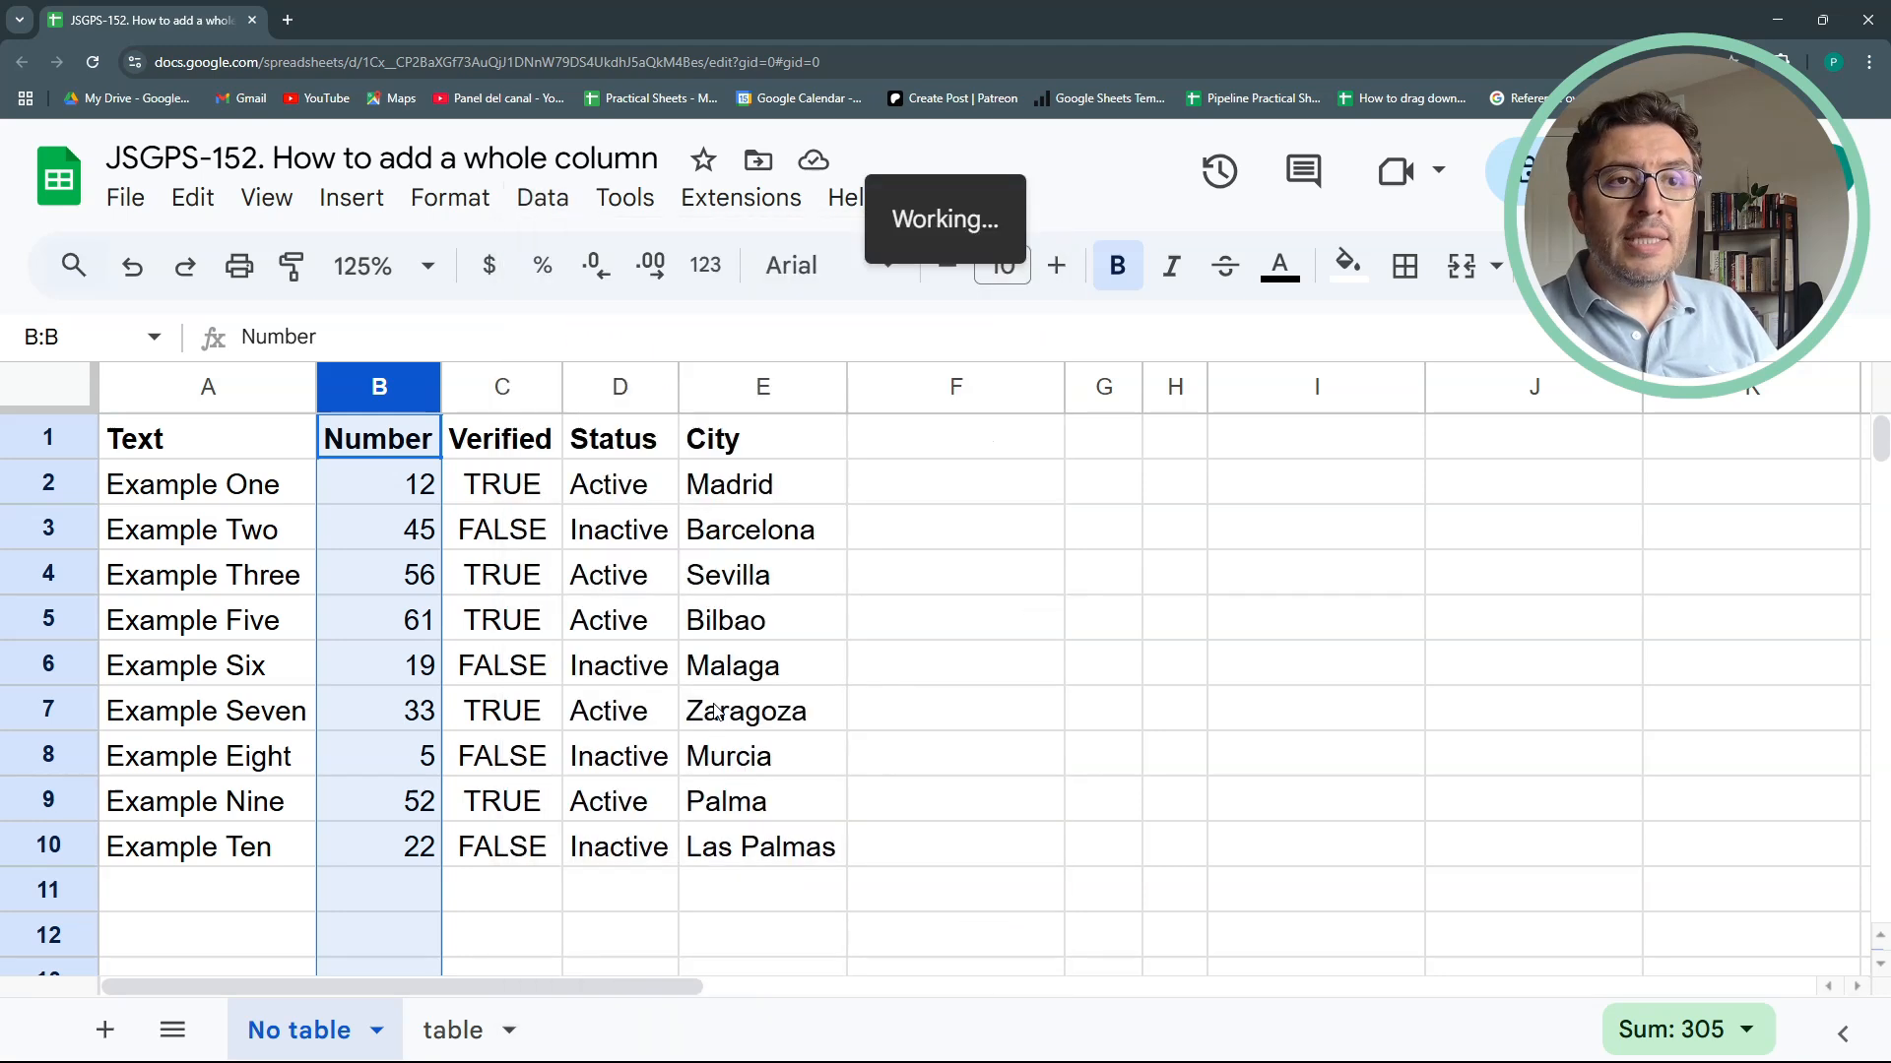
pyautogui.scroll(-2, 1569, 591)
pyautogui.scroll(-6, 1568, 587)
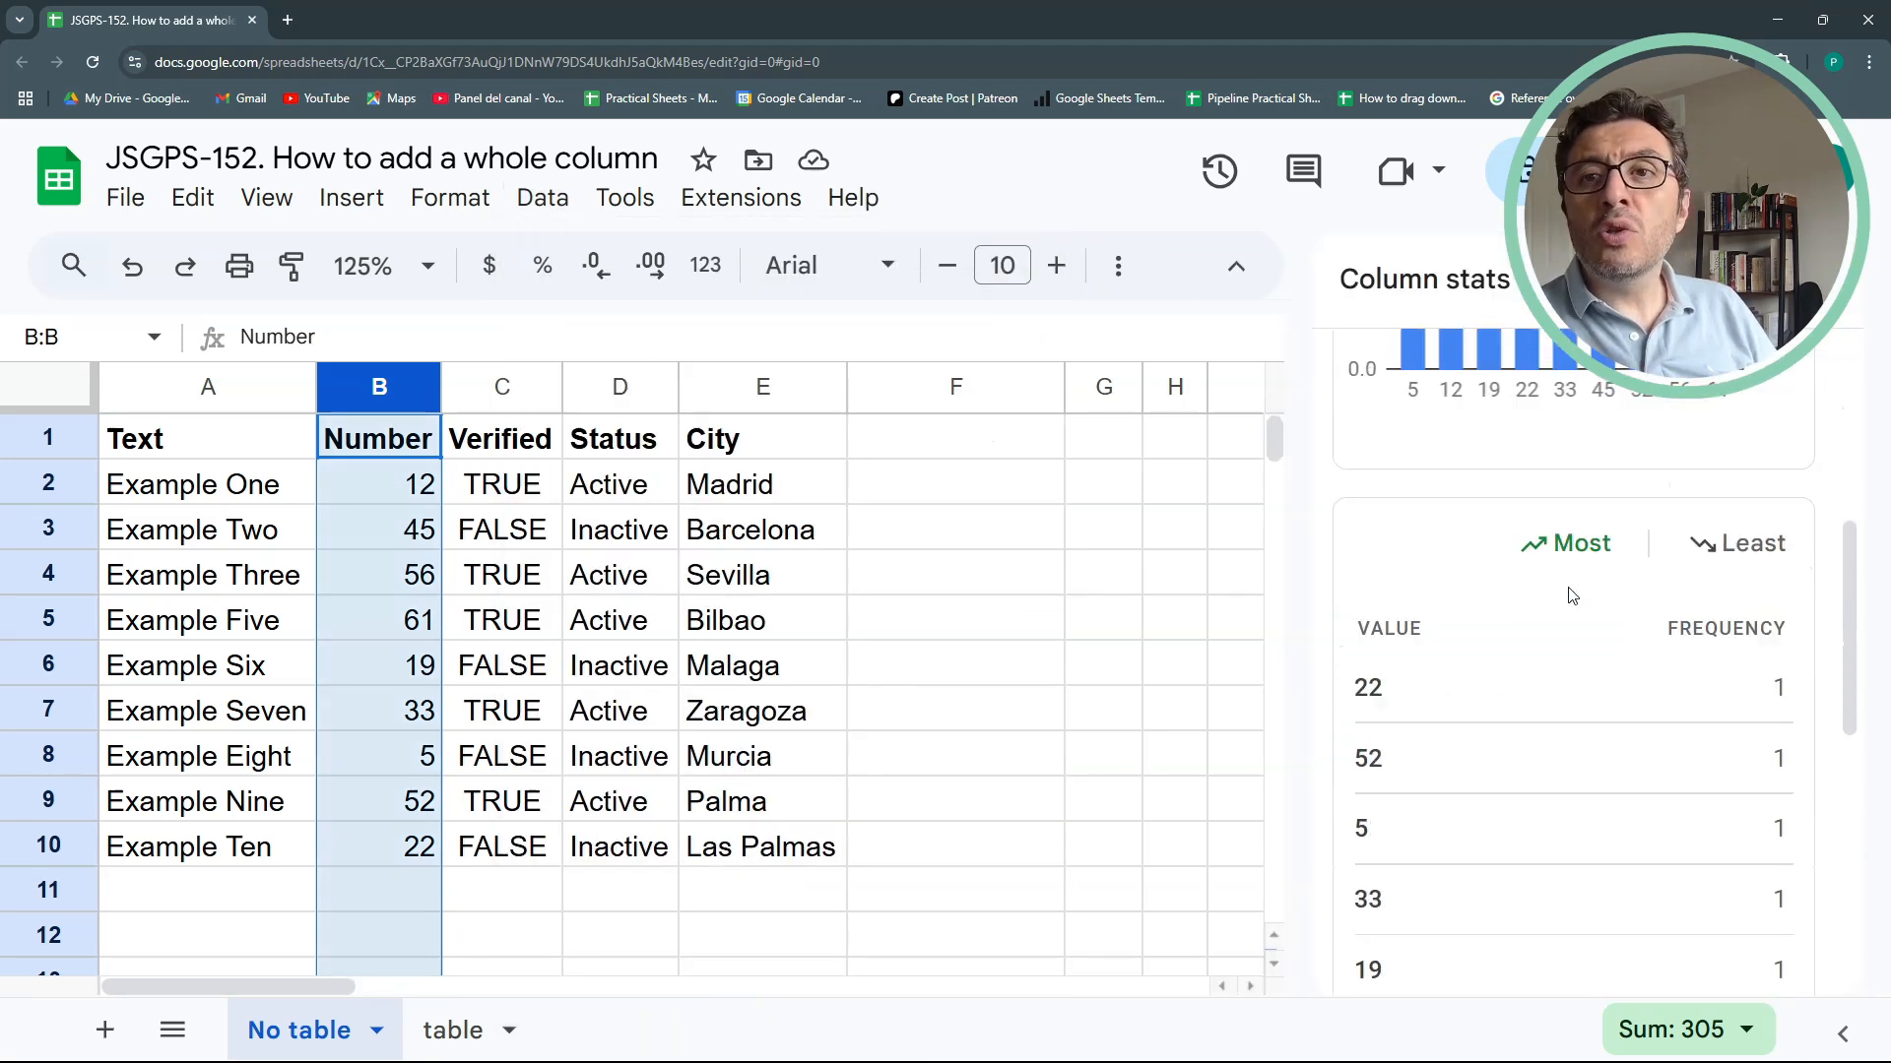
pyautogui.scroll(-3, 1568, 591)
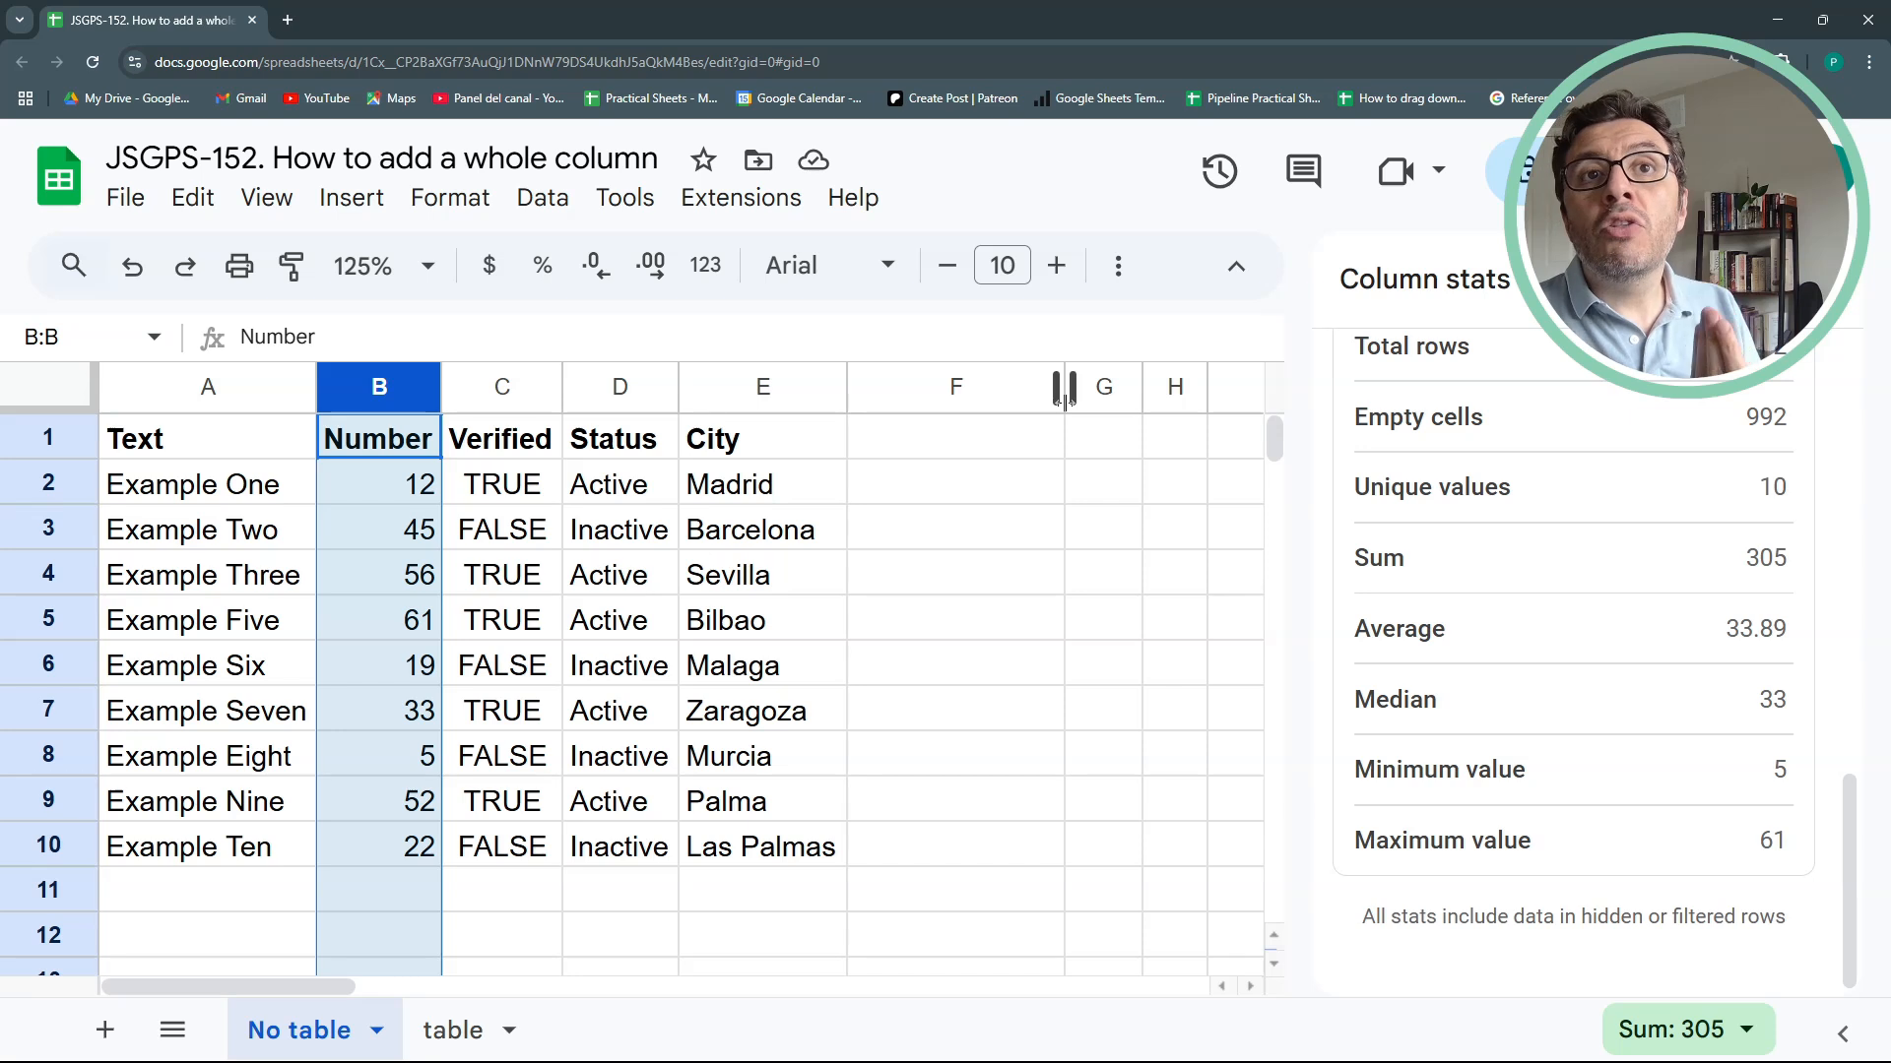
# Narrow column F to a slim spacer and widen columns G and H, with the column stats closed
pyautogui.moveTo(1065, 398); pyautogui.dragTo(907, 396)
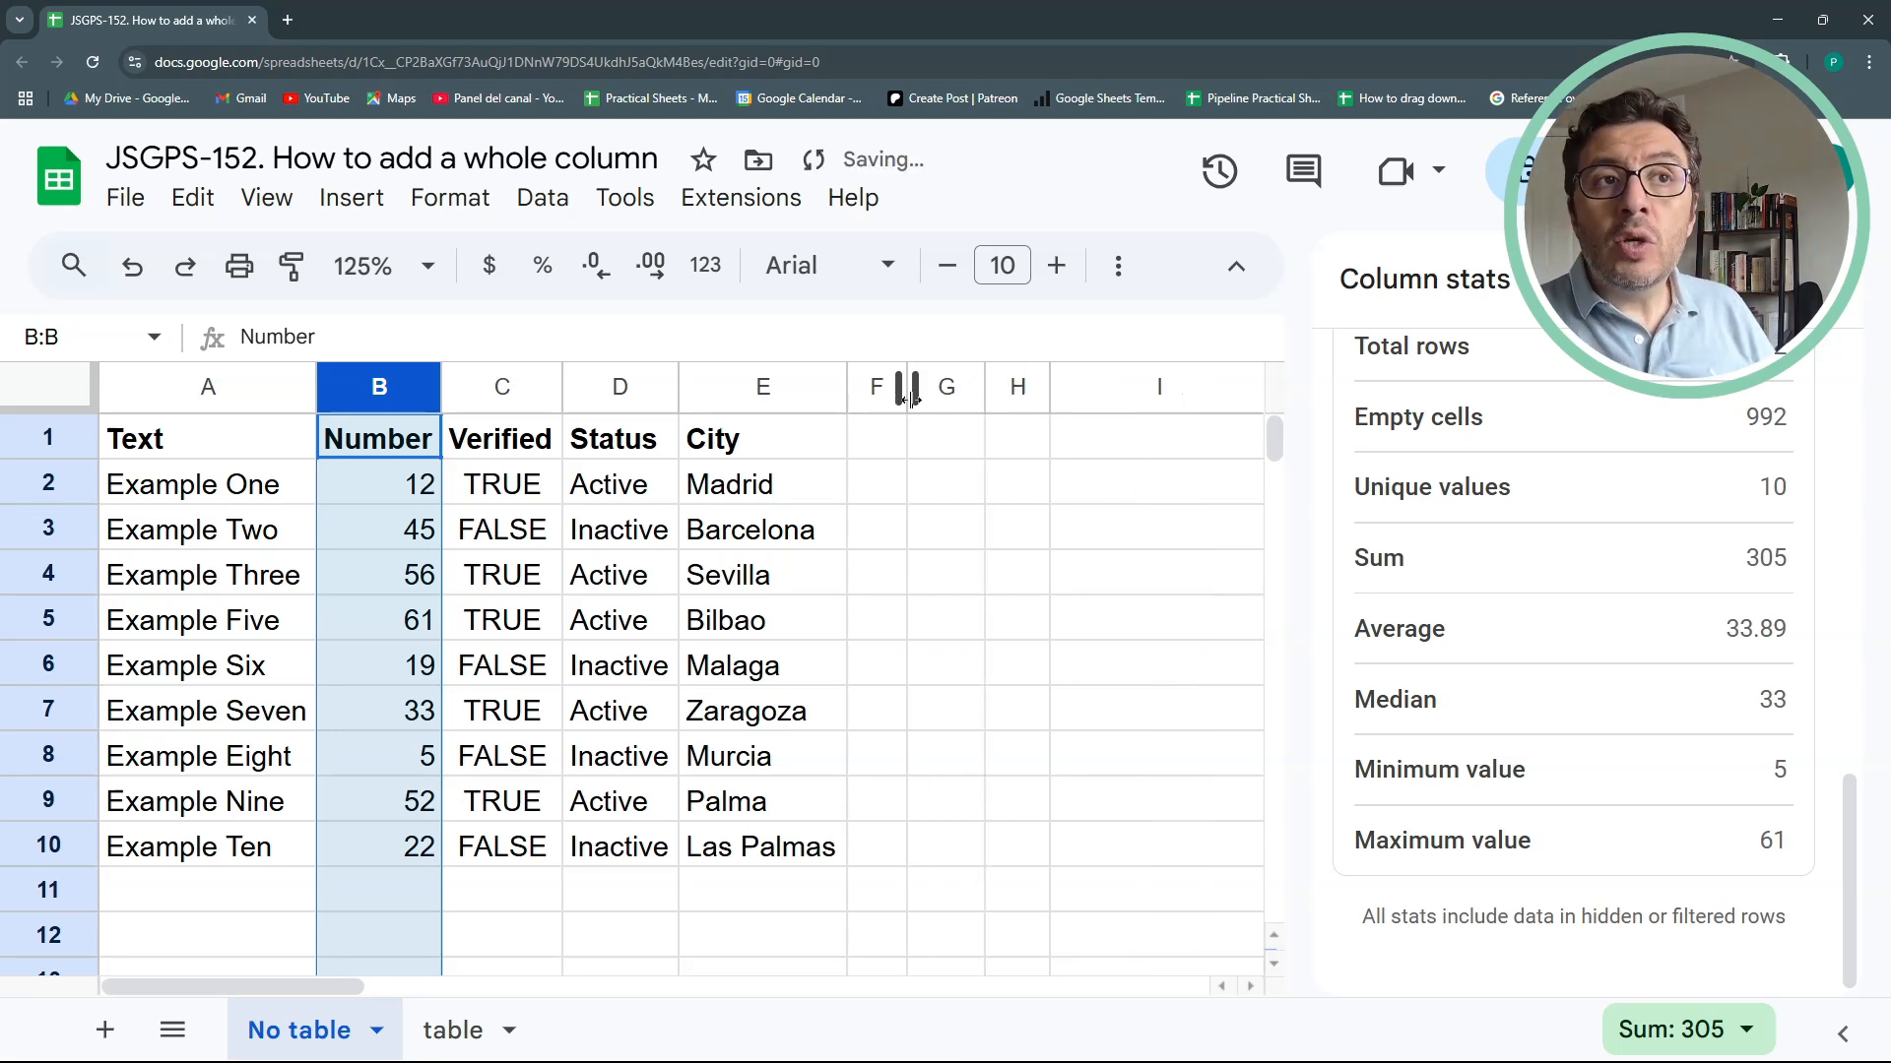
pyautogui.click(1823, 278)
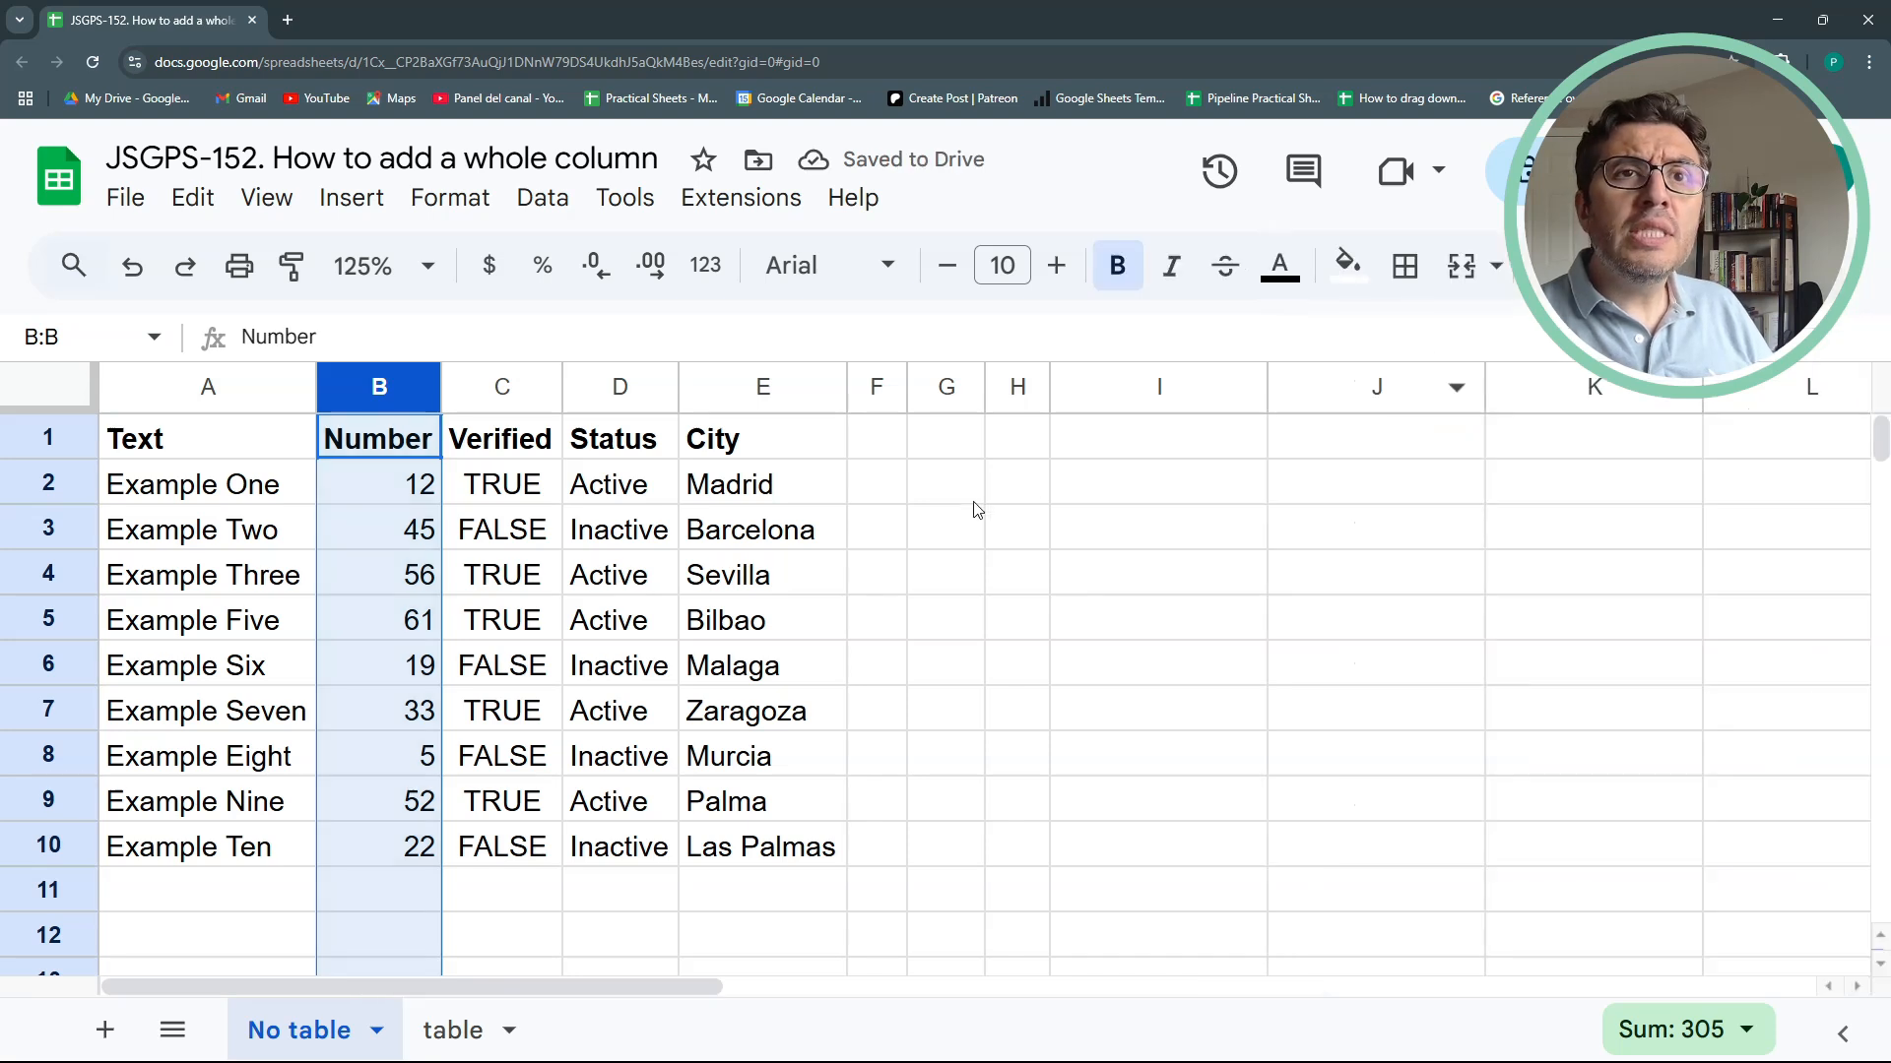
pyautogui.moveTo(984, 386); pyautogui.dragTo(1106, 386)
pyautogui.click(972, 495)
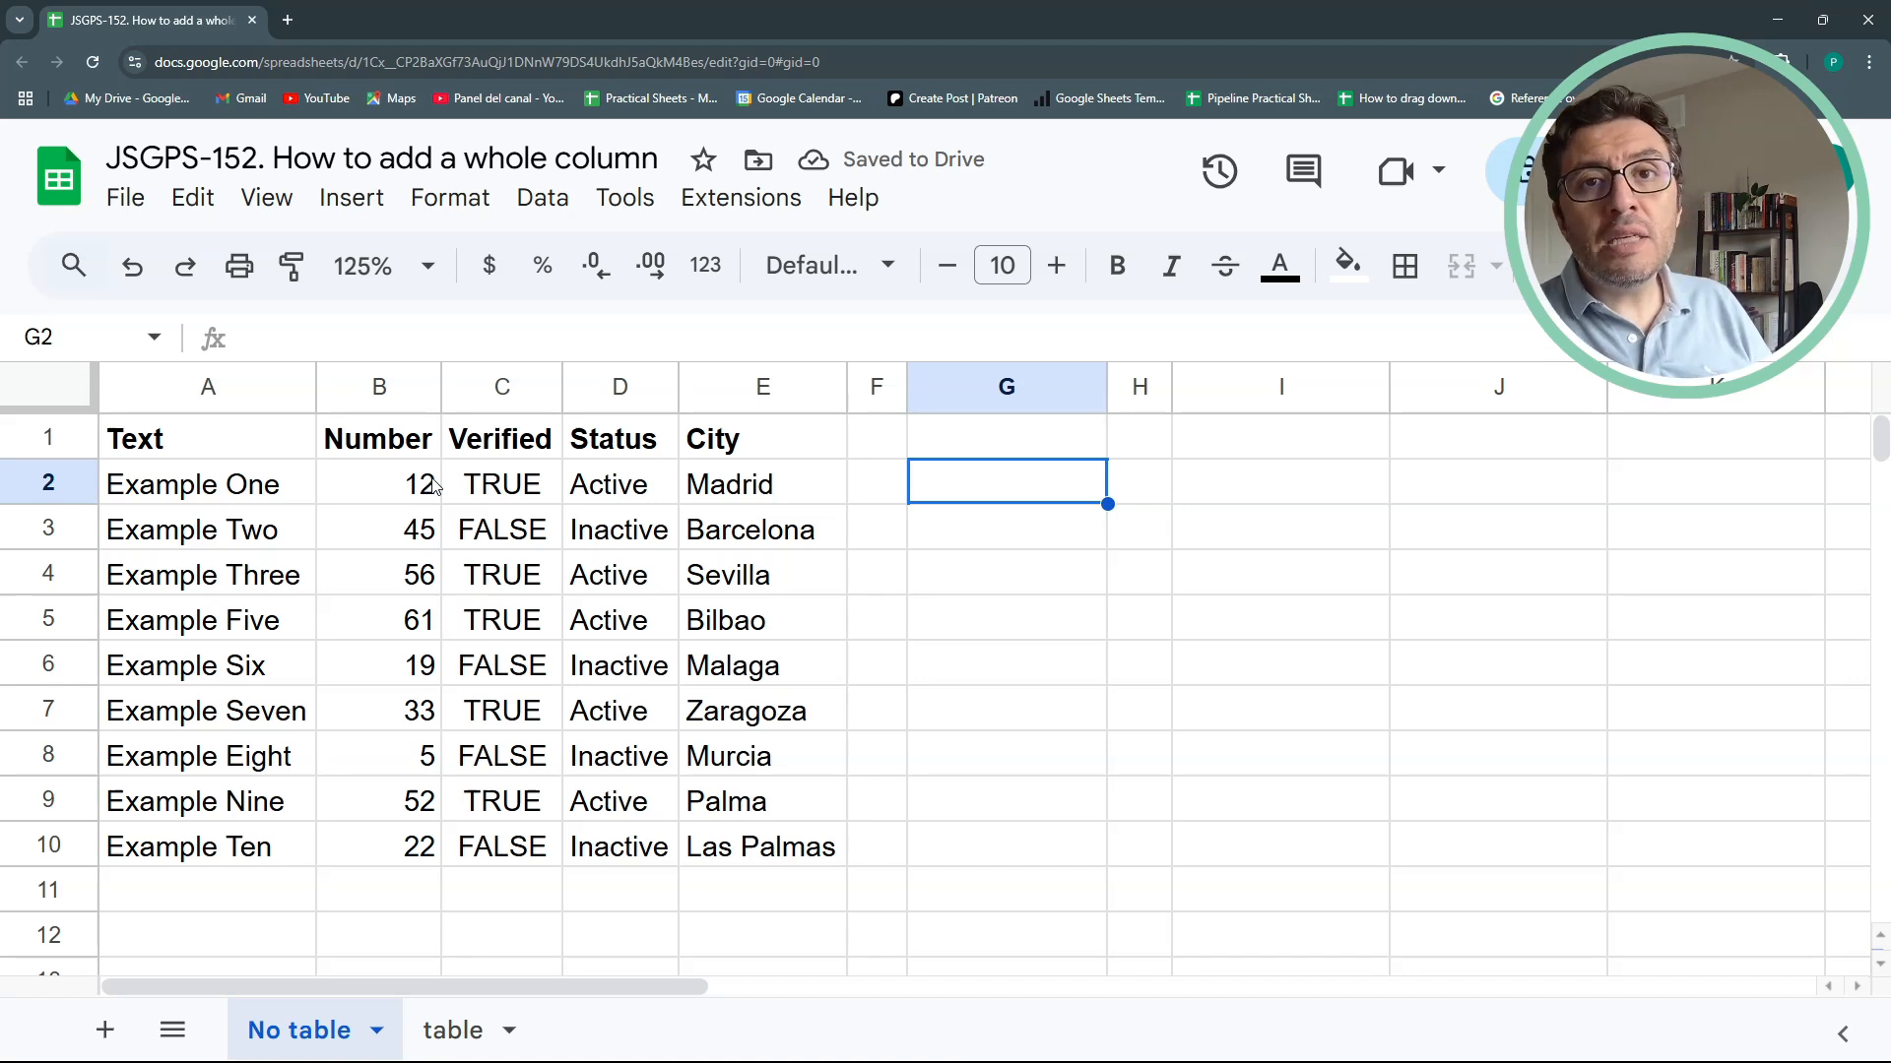
pyautogui.moveTo(1172, 386); pyautogui.dragTo(1291, 404)
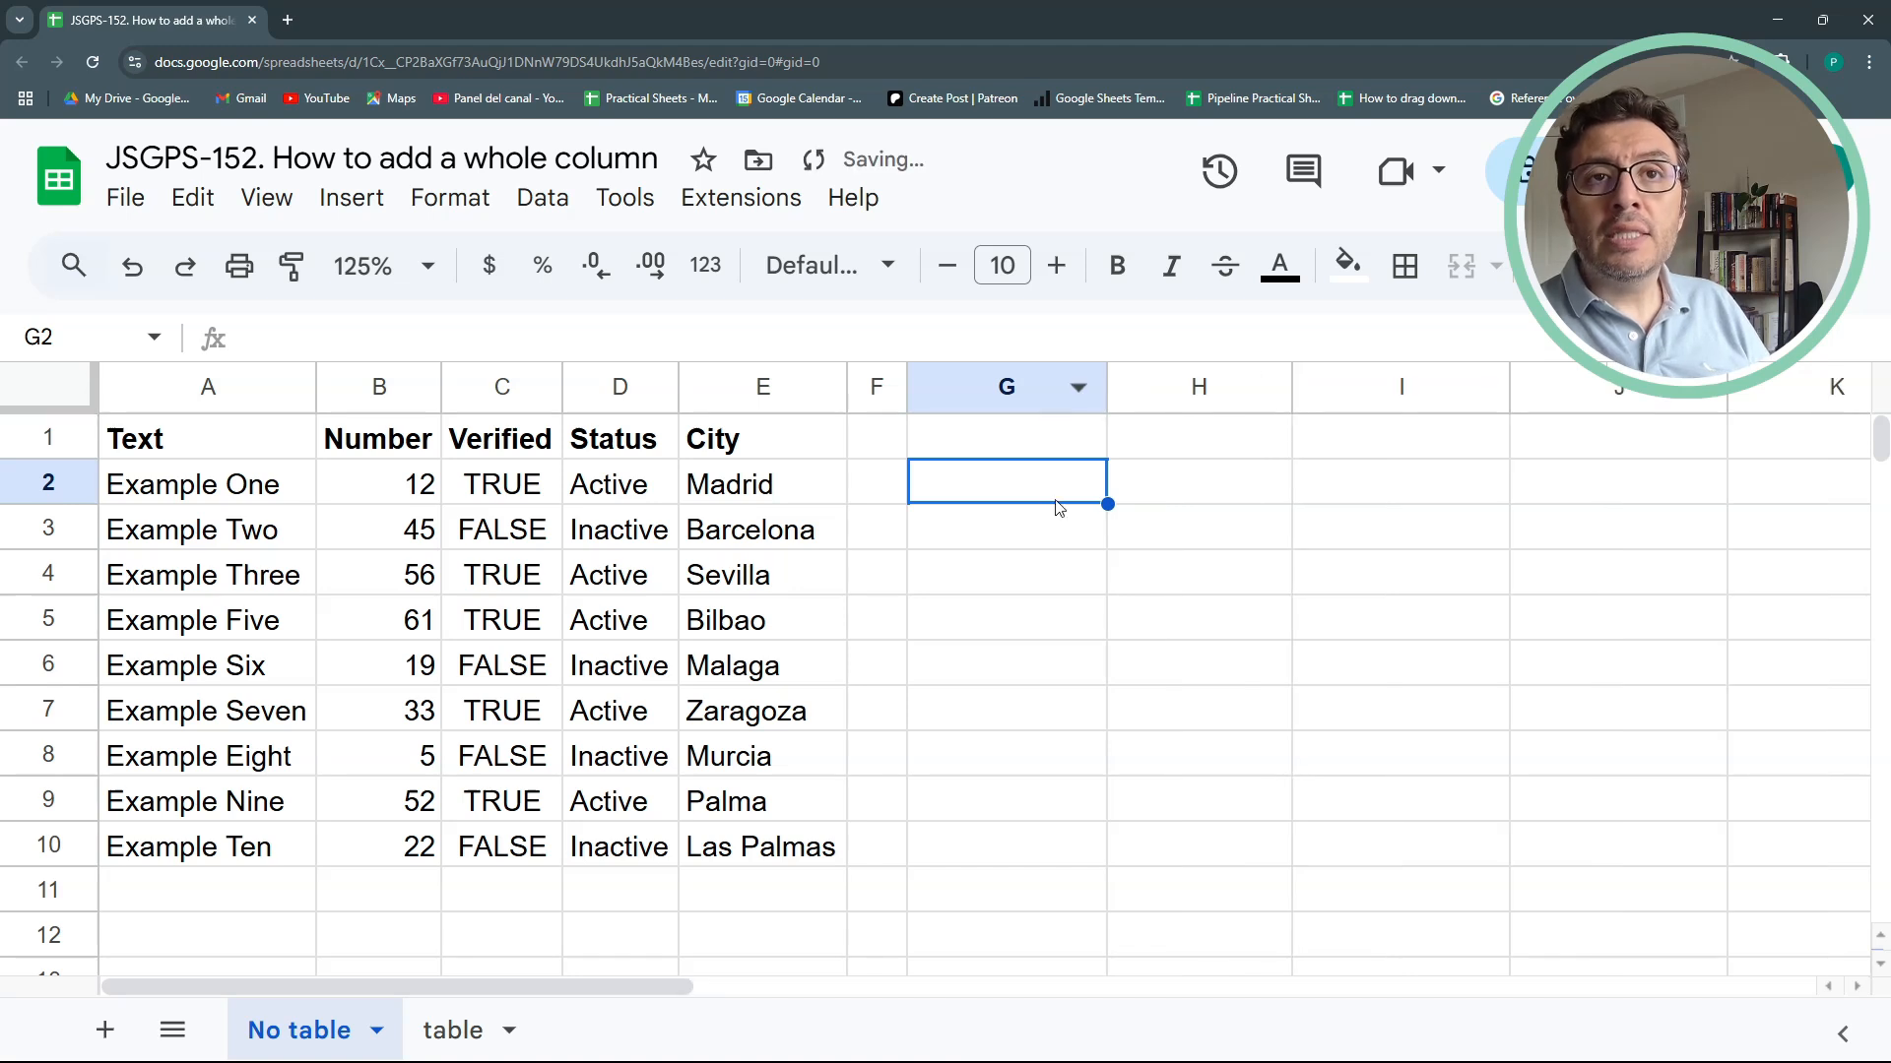
# Enter the formula =B2+B3+B4 in H2 to add the first three numbers
pyautogui.click(1152, 488)
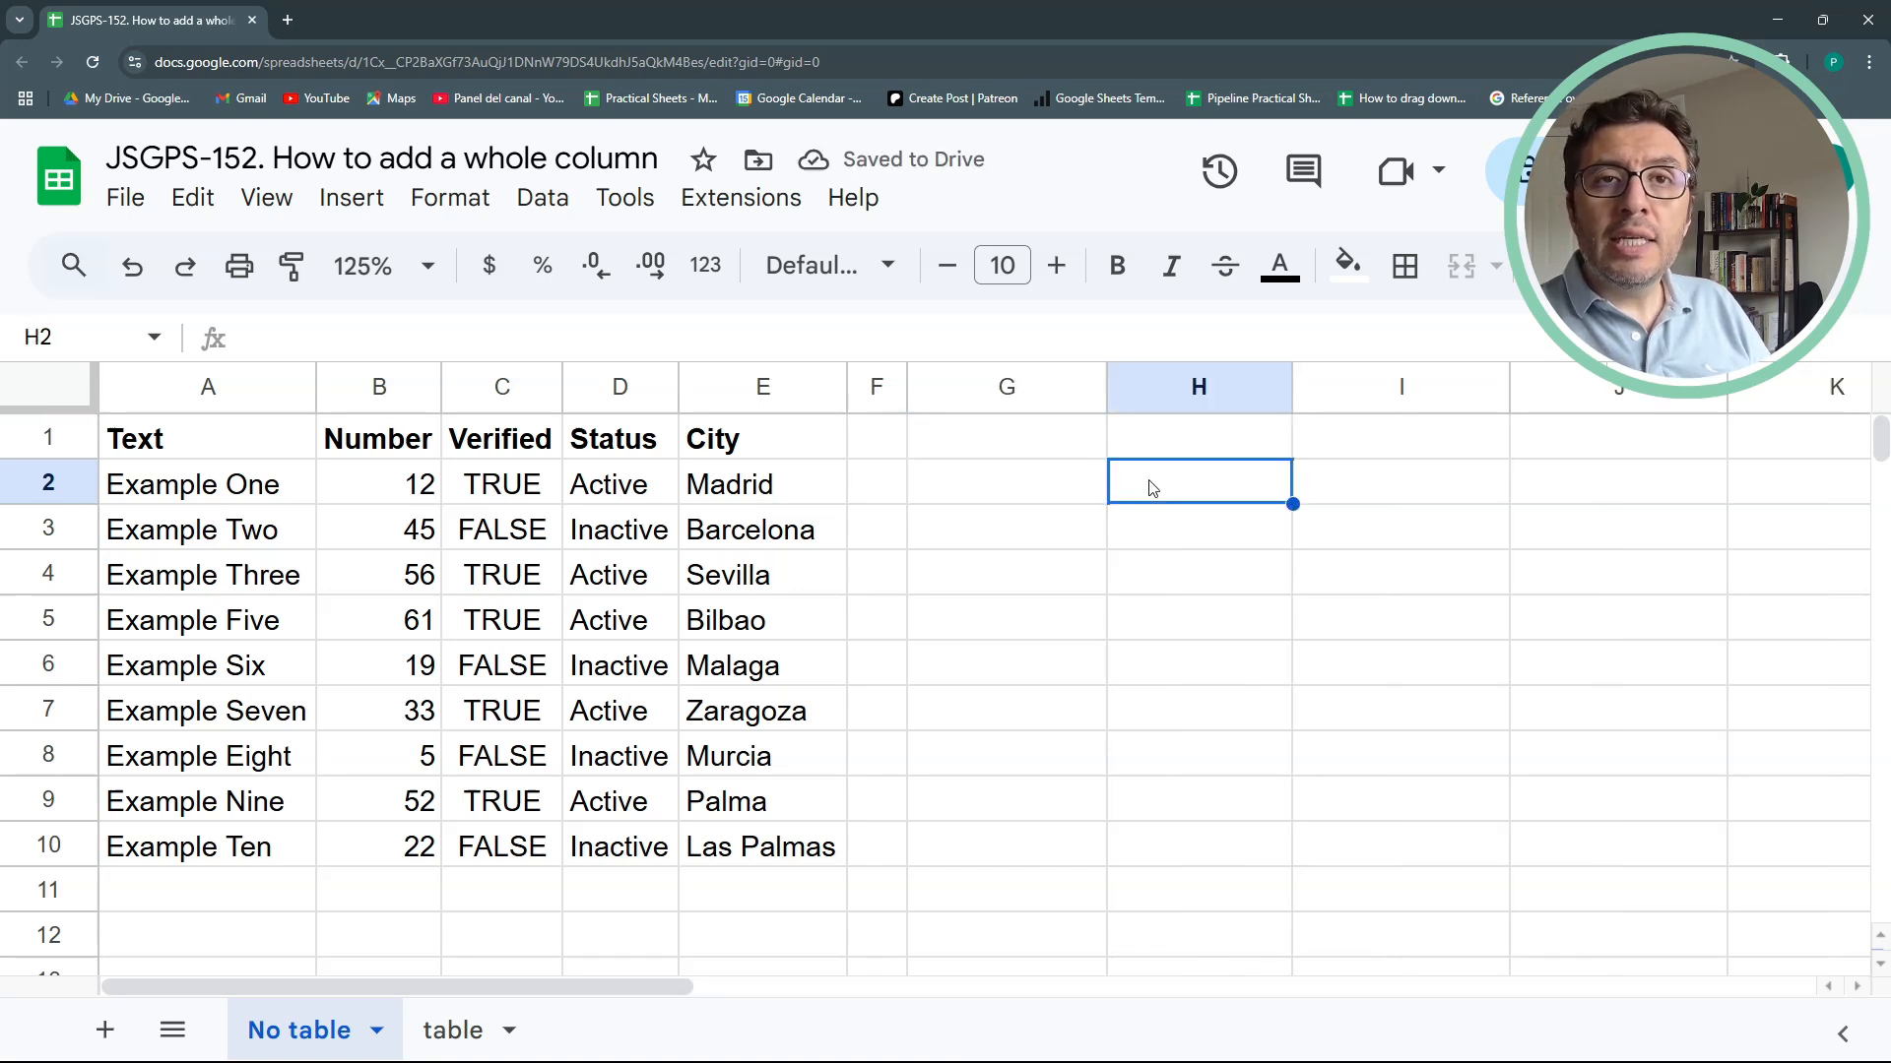
pyautogui.write('=')
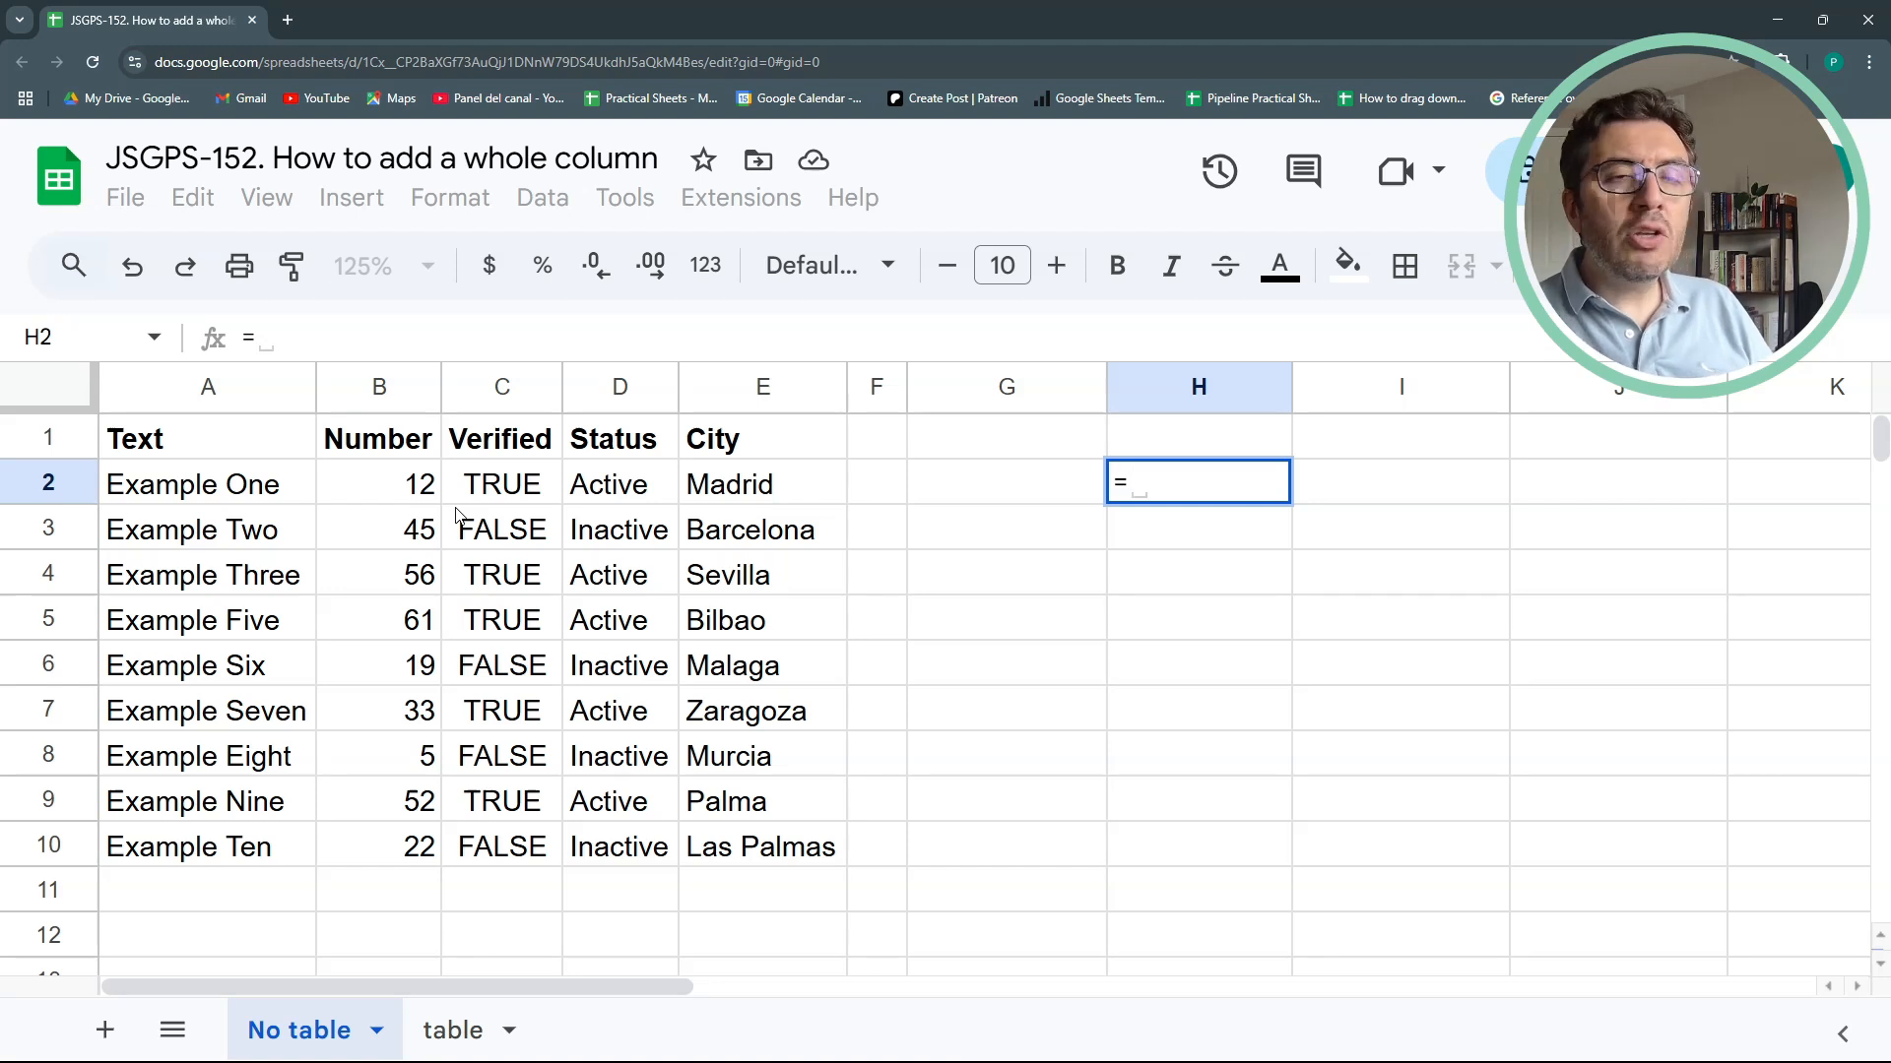
pyautogui.click(399, 489)
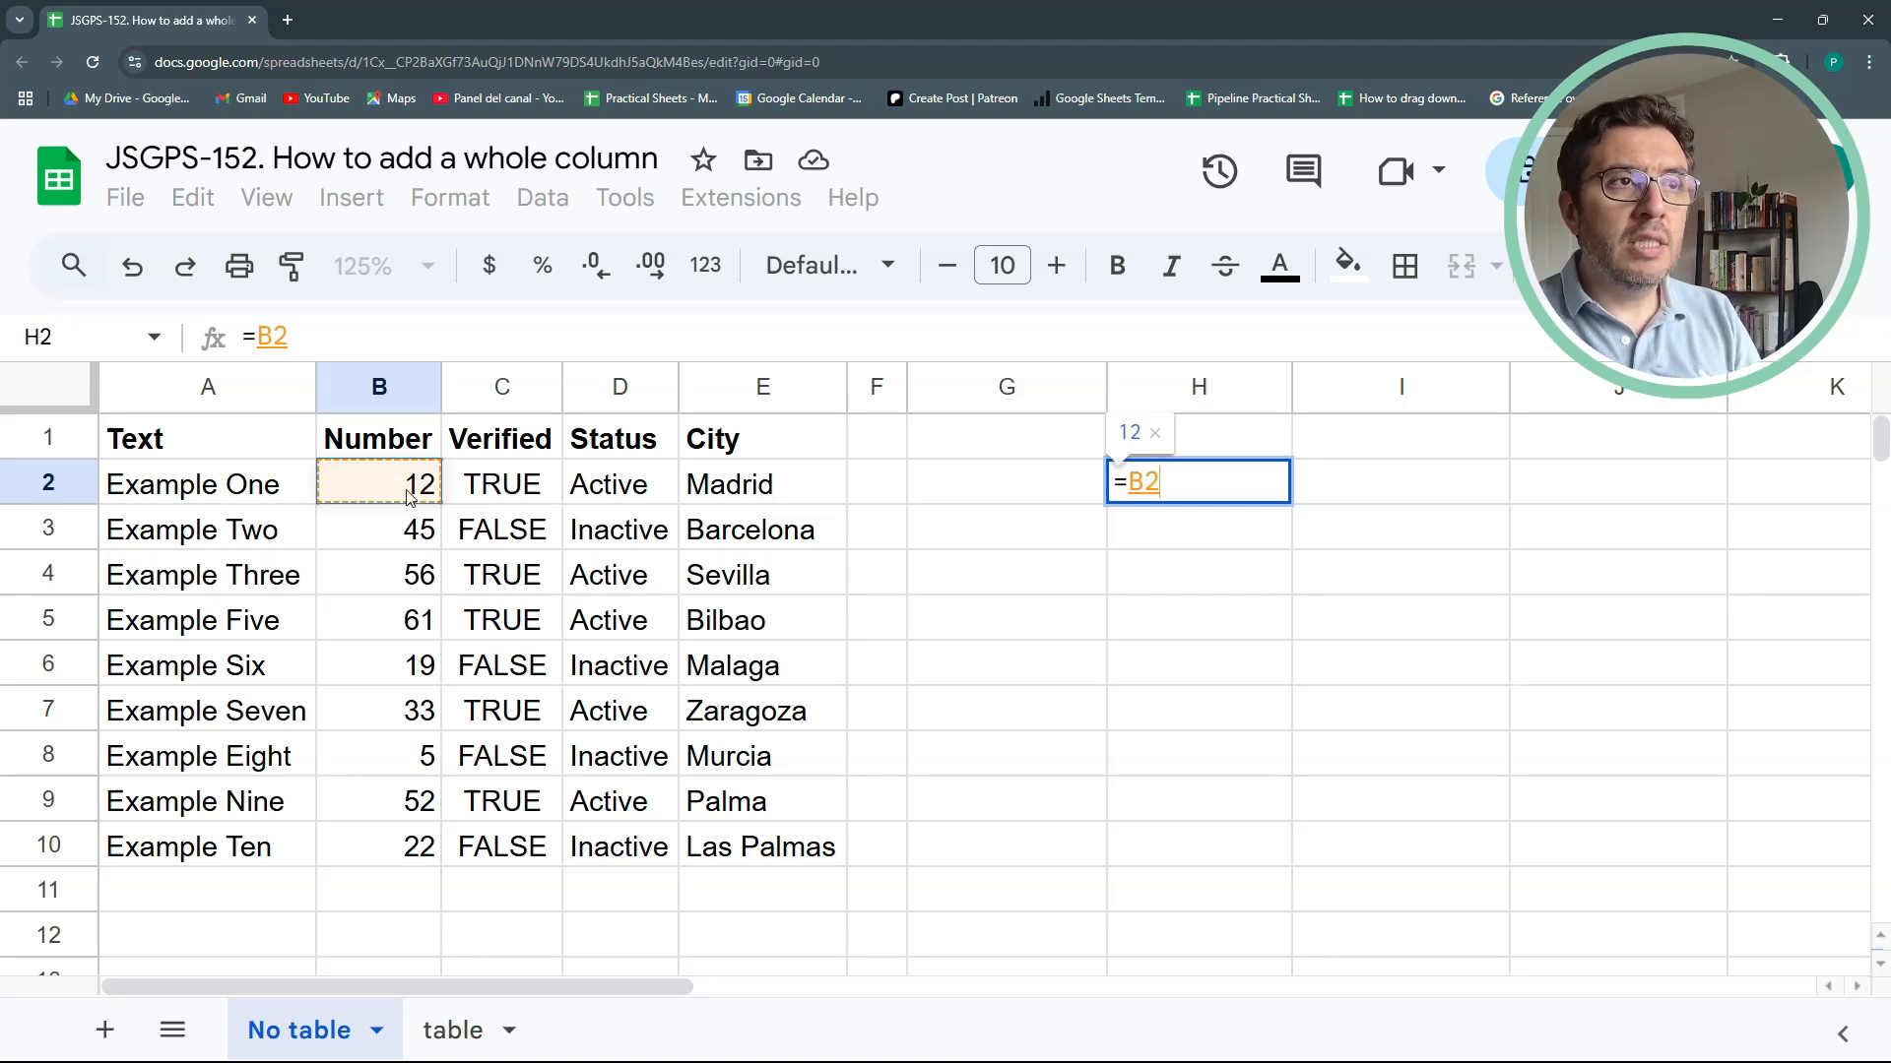
pyautogui.write('+')
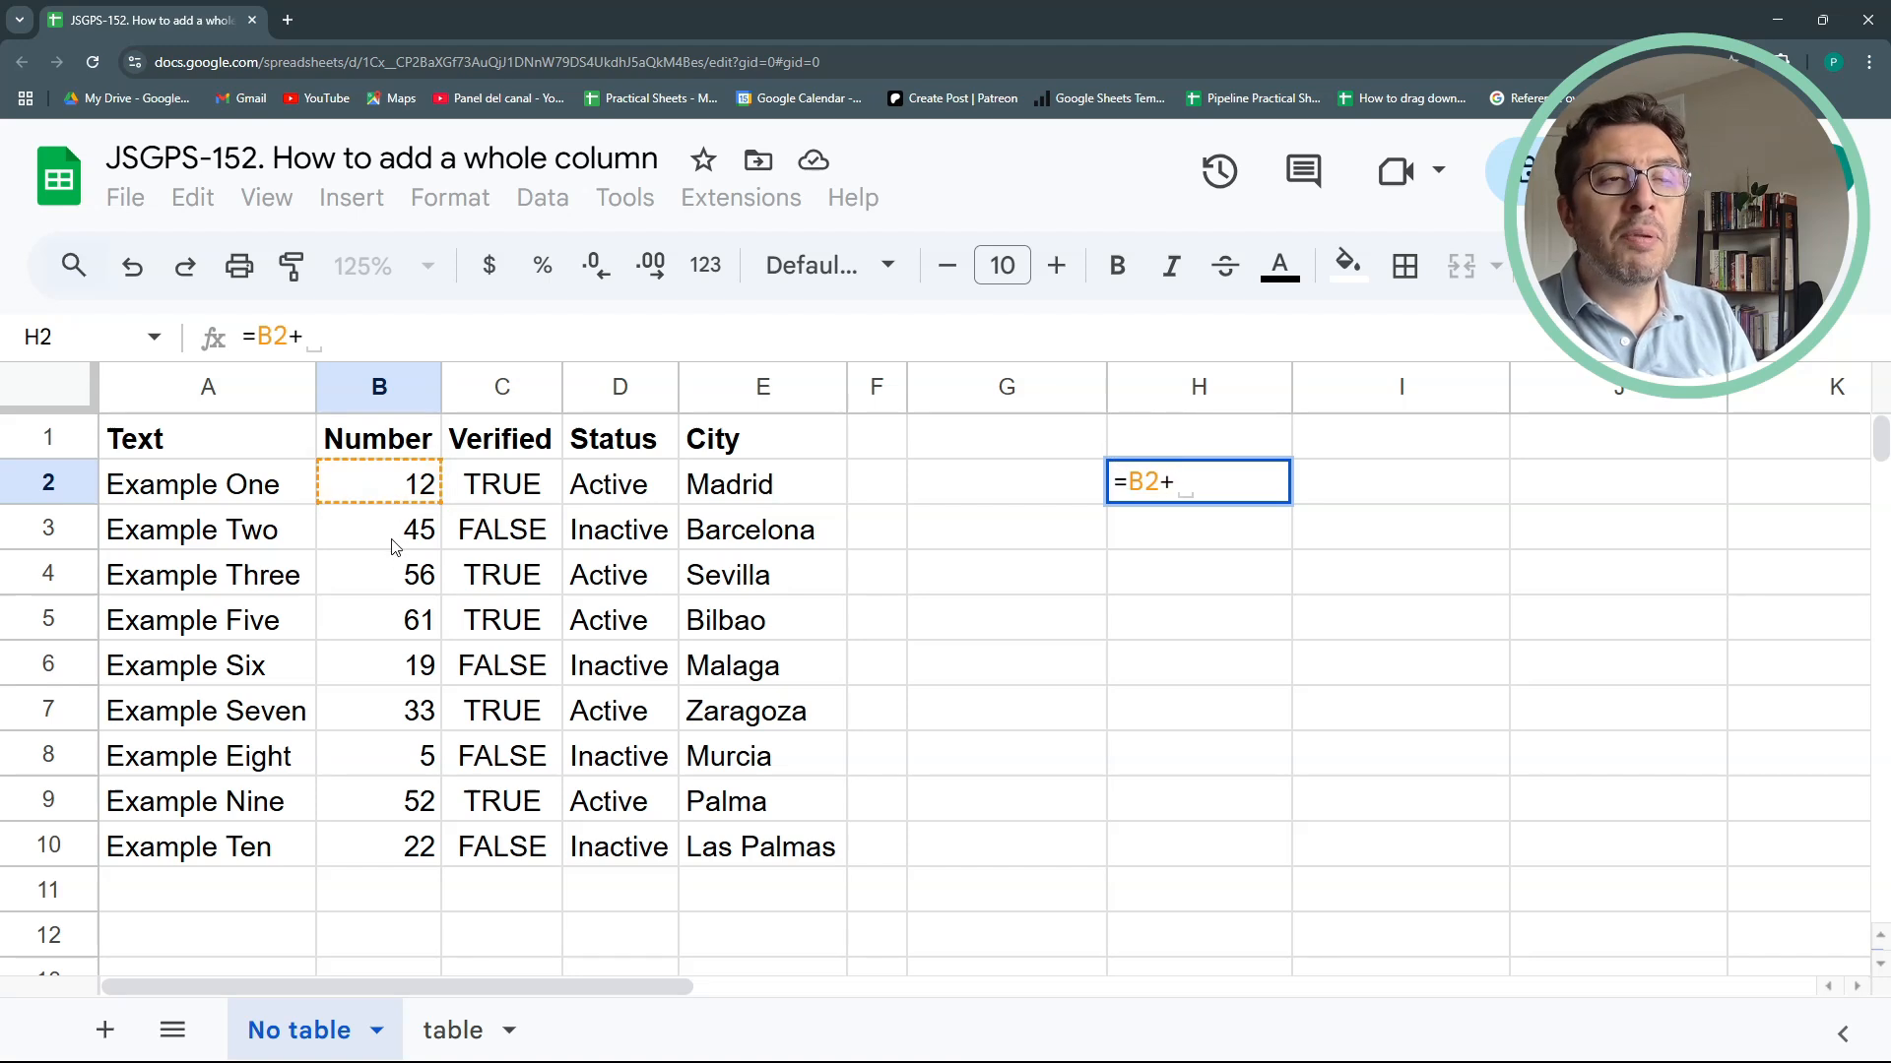
pyautogui.click(399, 540)
pyautogui.write('+')
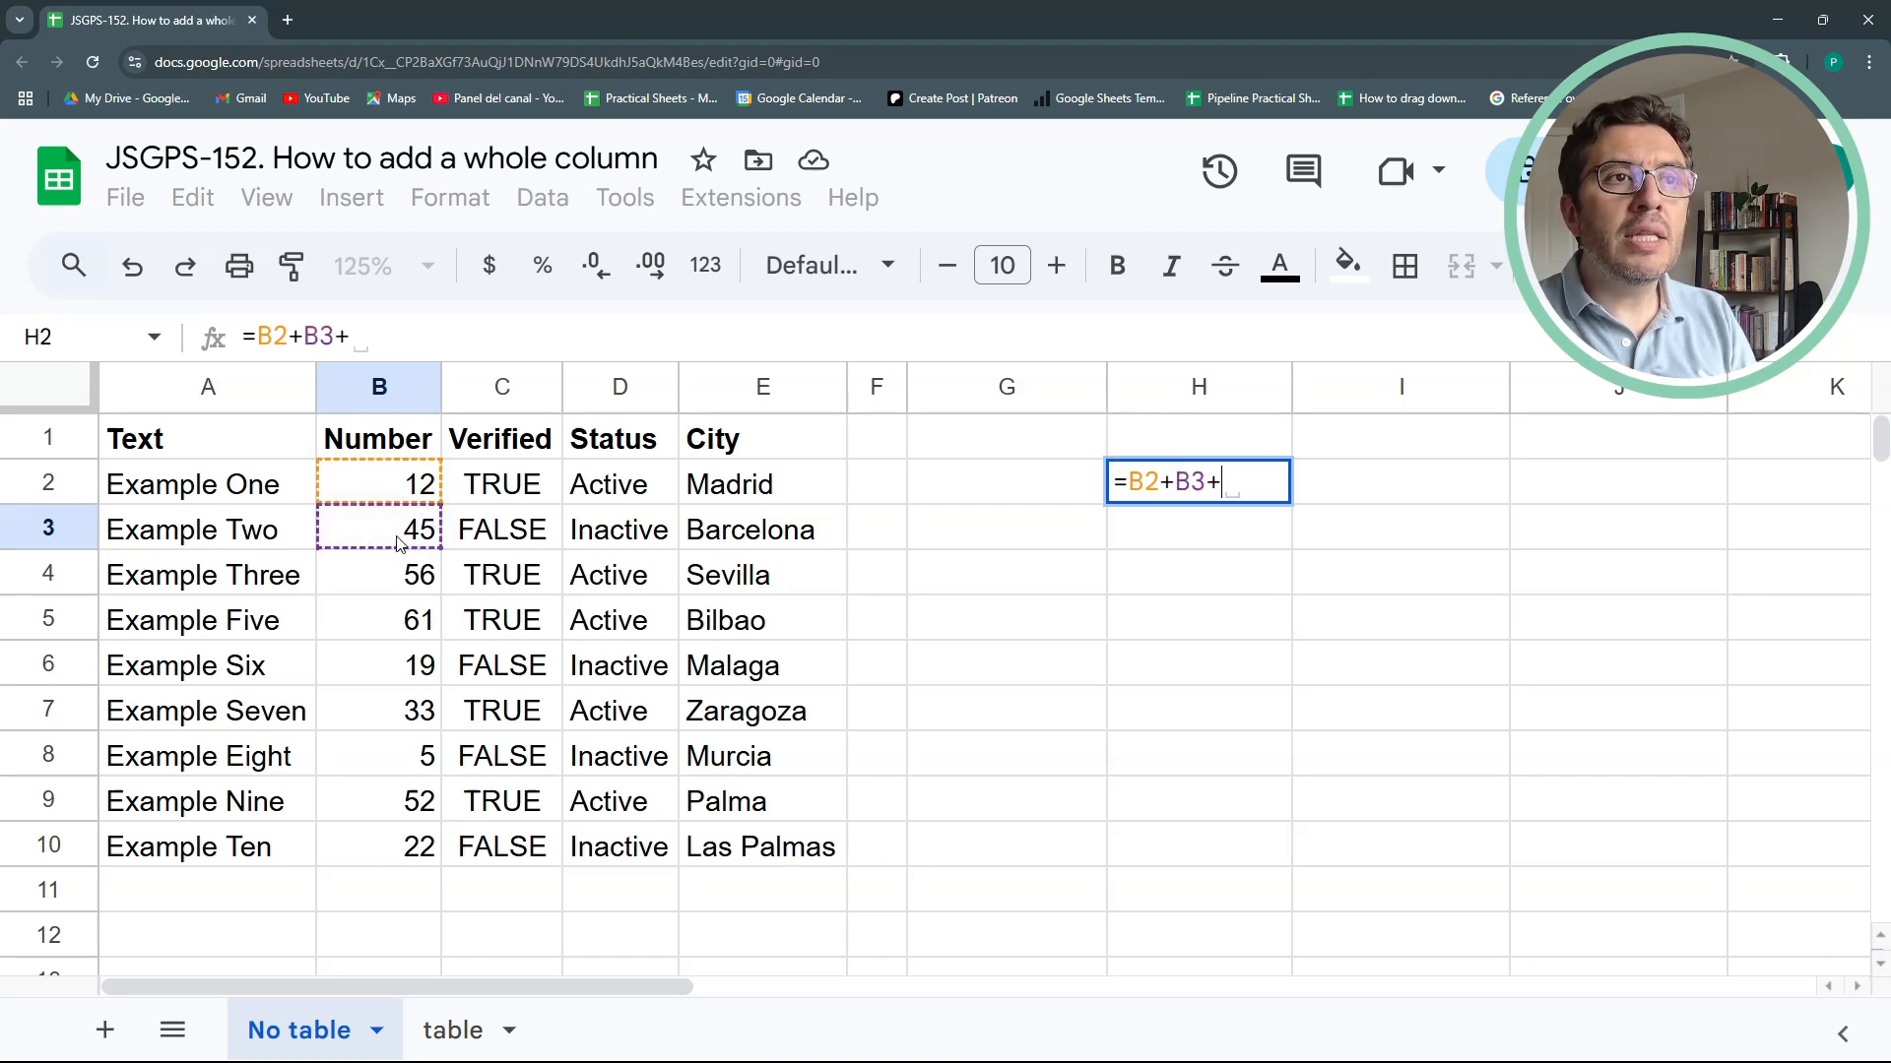
pyautogui.click(408, 586)
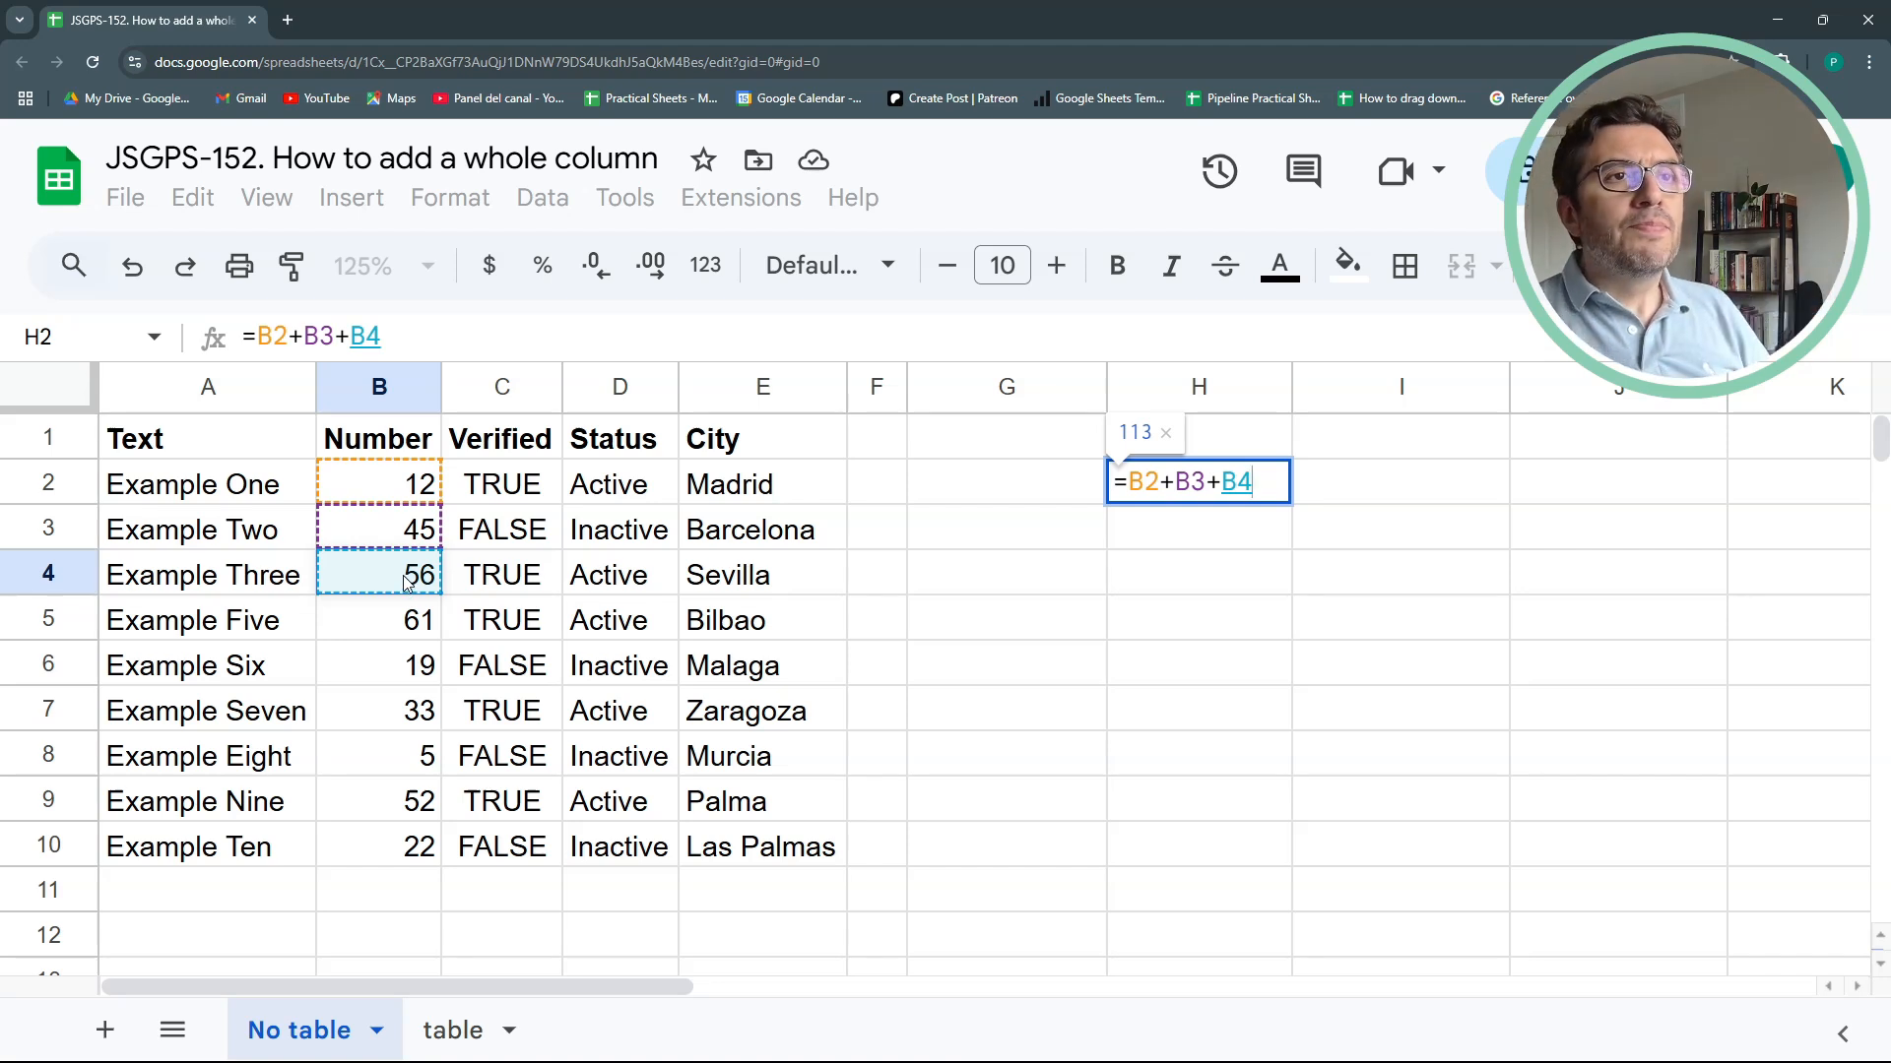
pyautogui.press('Return')
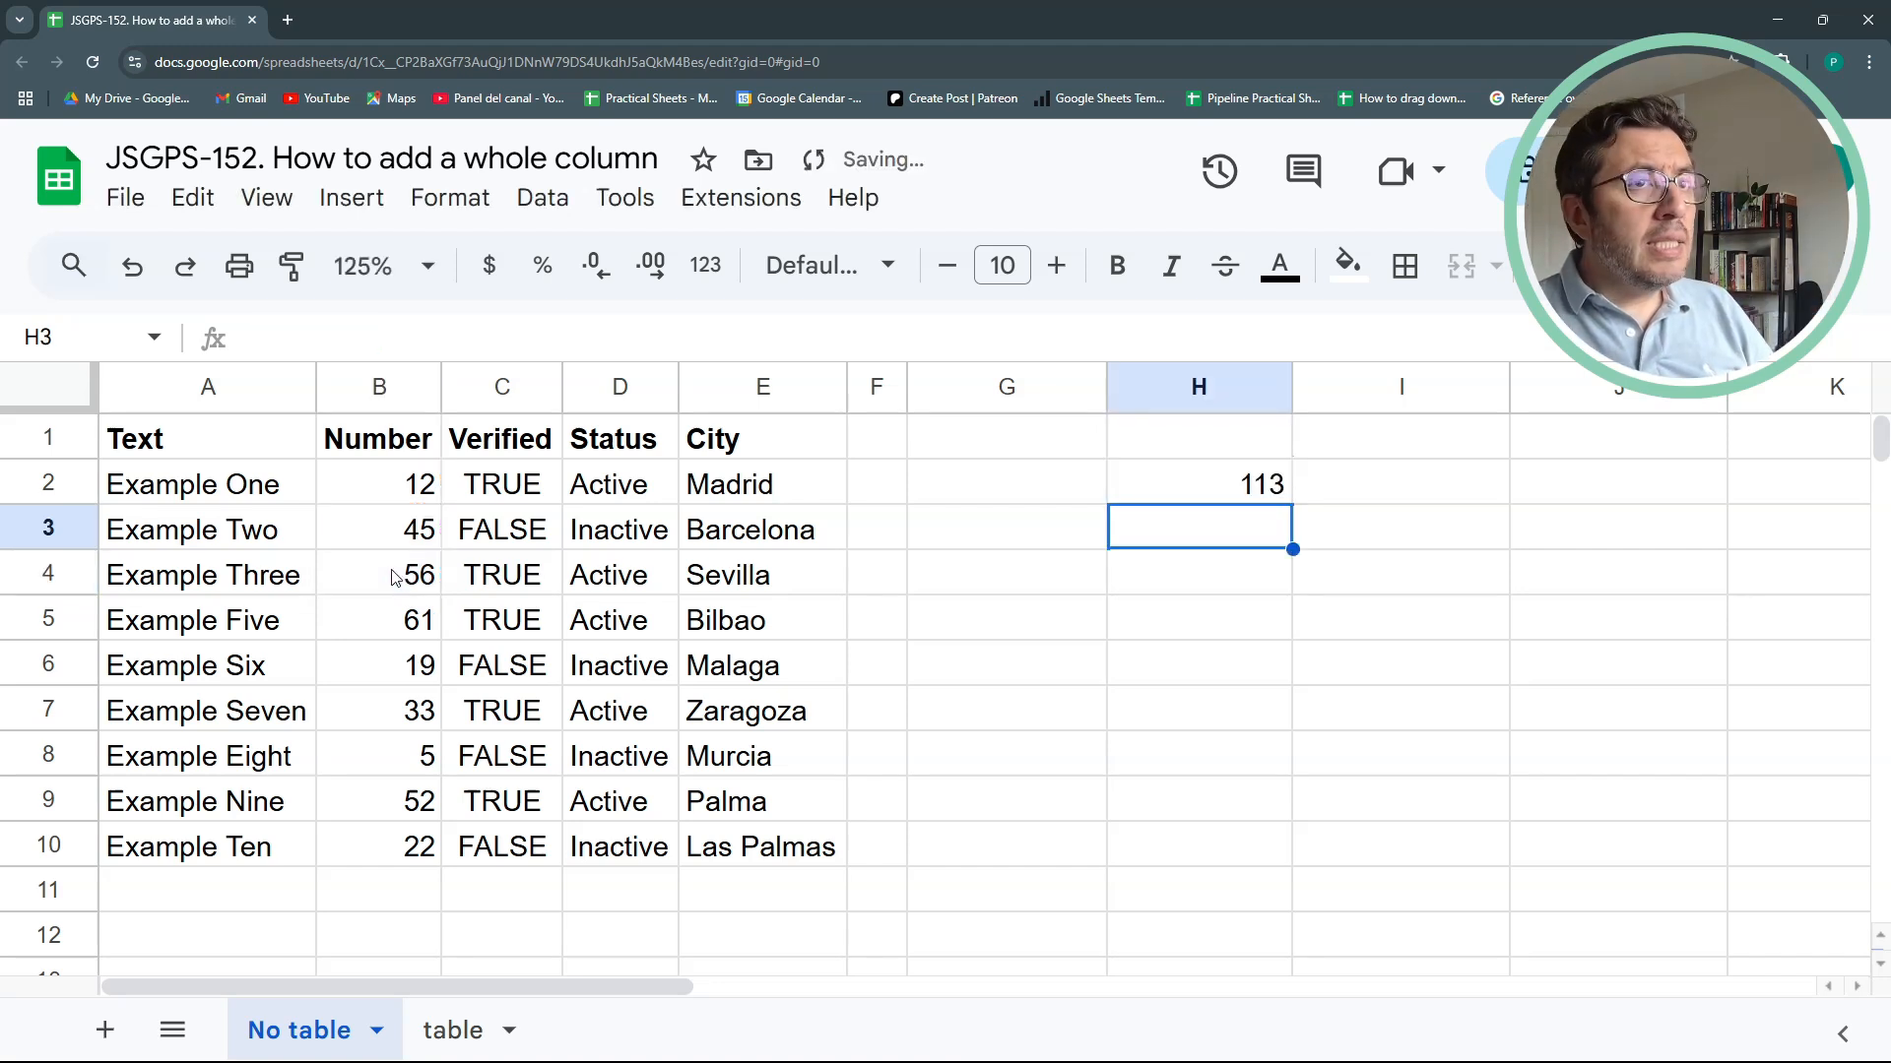
# Insert an empty row above row 4 and inspect how the addition formula in H2 refers to its cells
pyautogui.click(1184, 489)
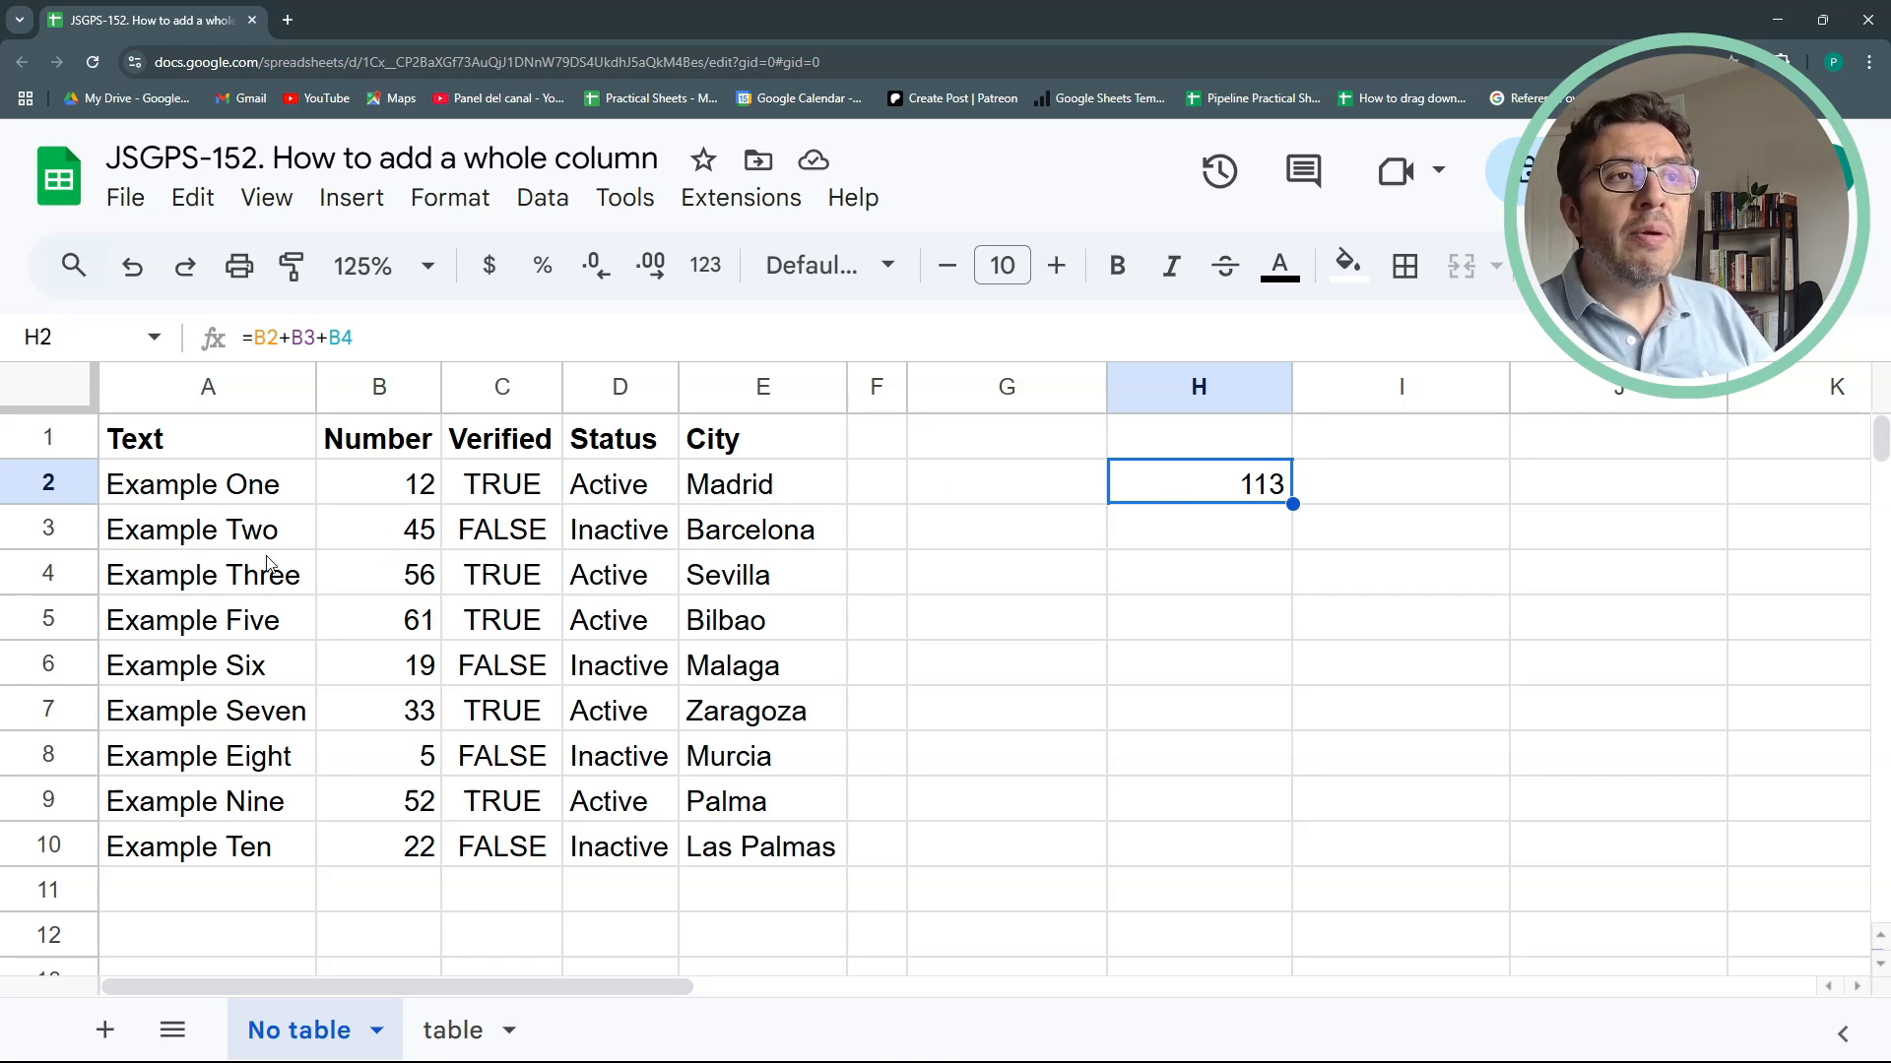
pyautogui.rightClick(48, 574)
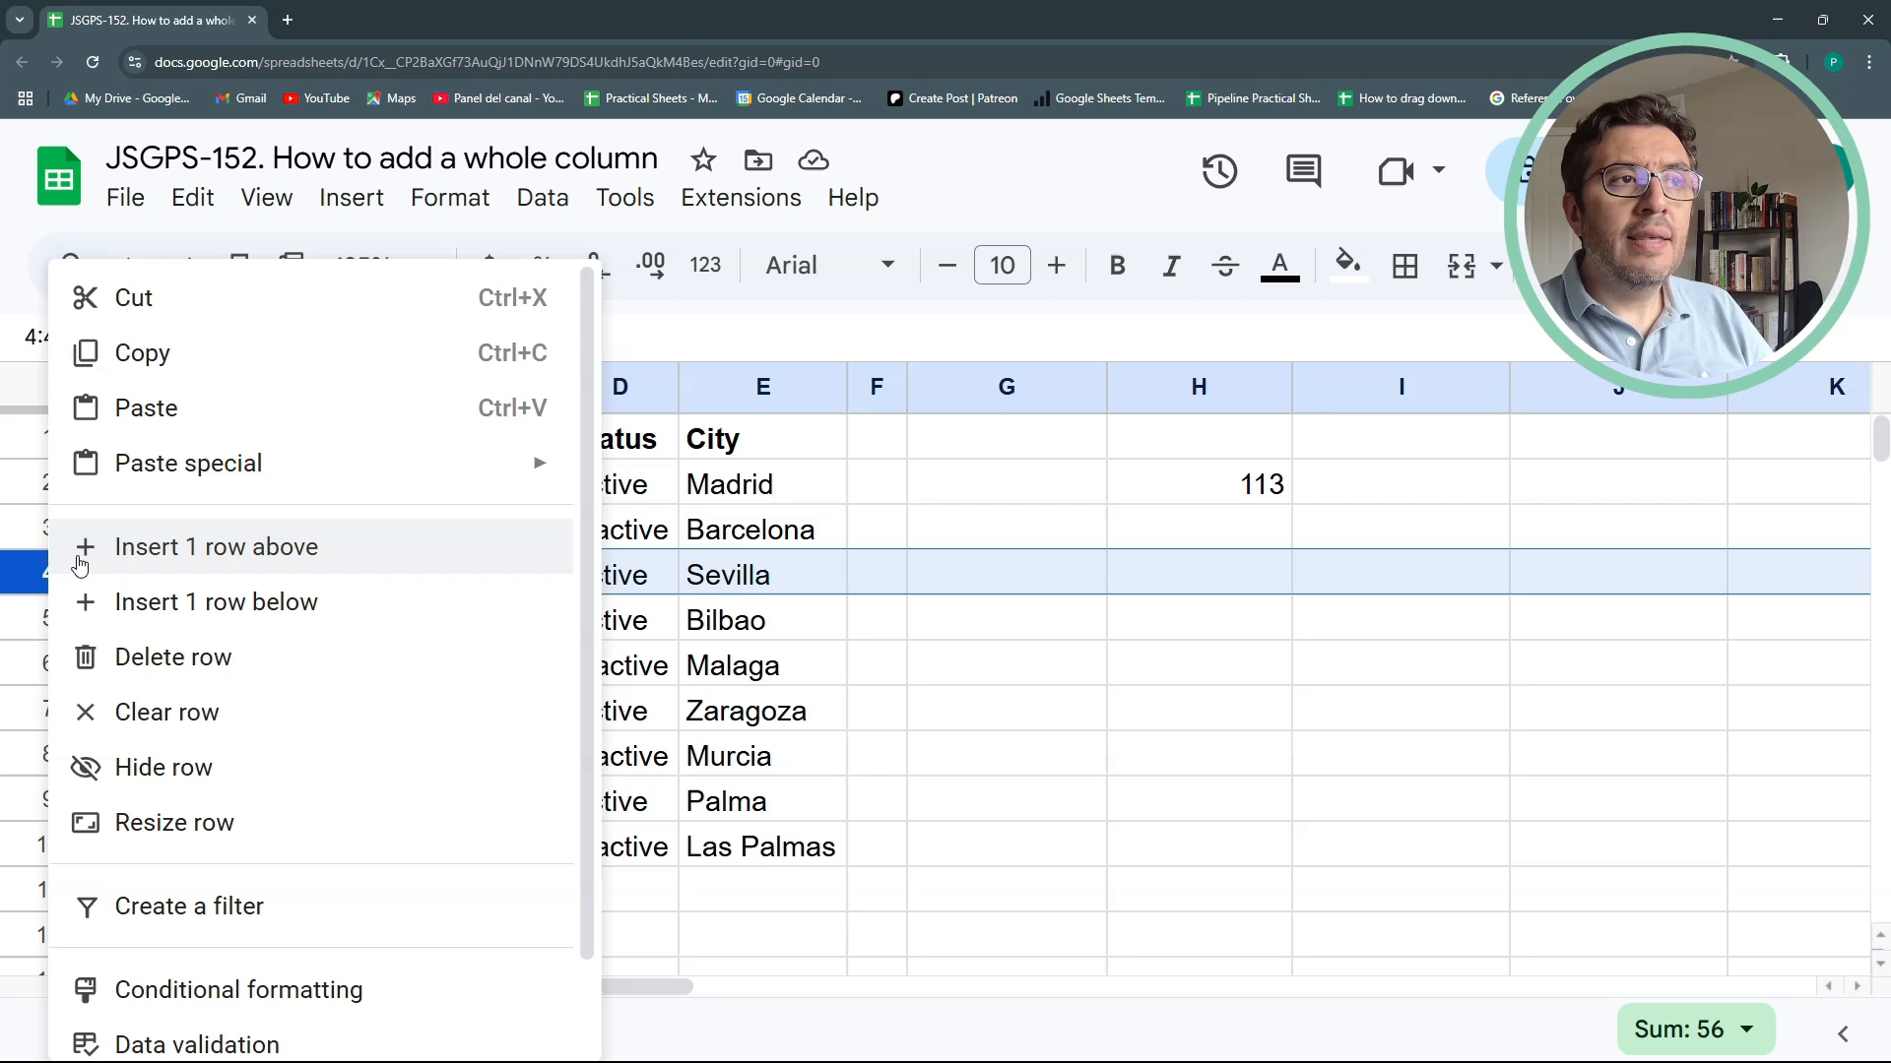
pyautogui.click(187, 564)
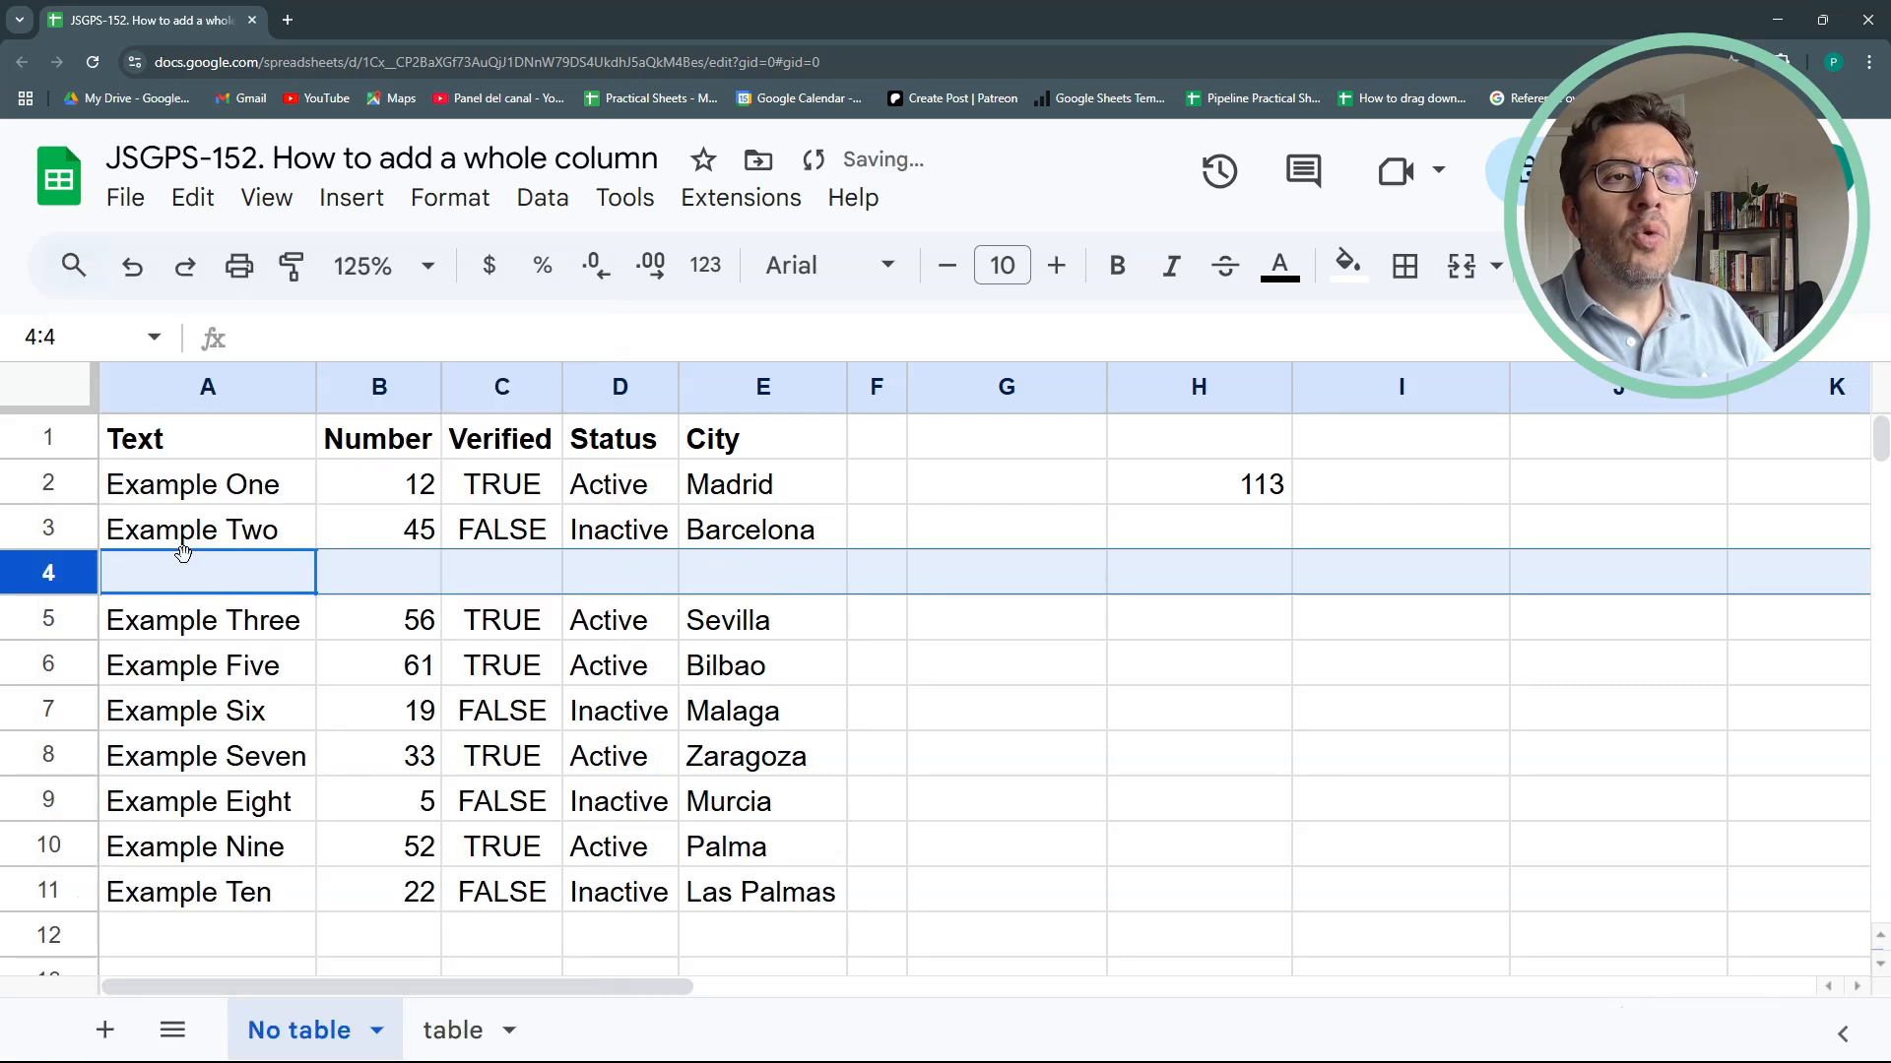
pyautogui.click(1276, 493)
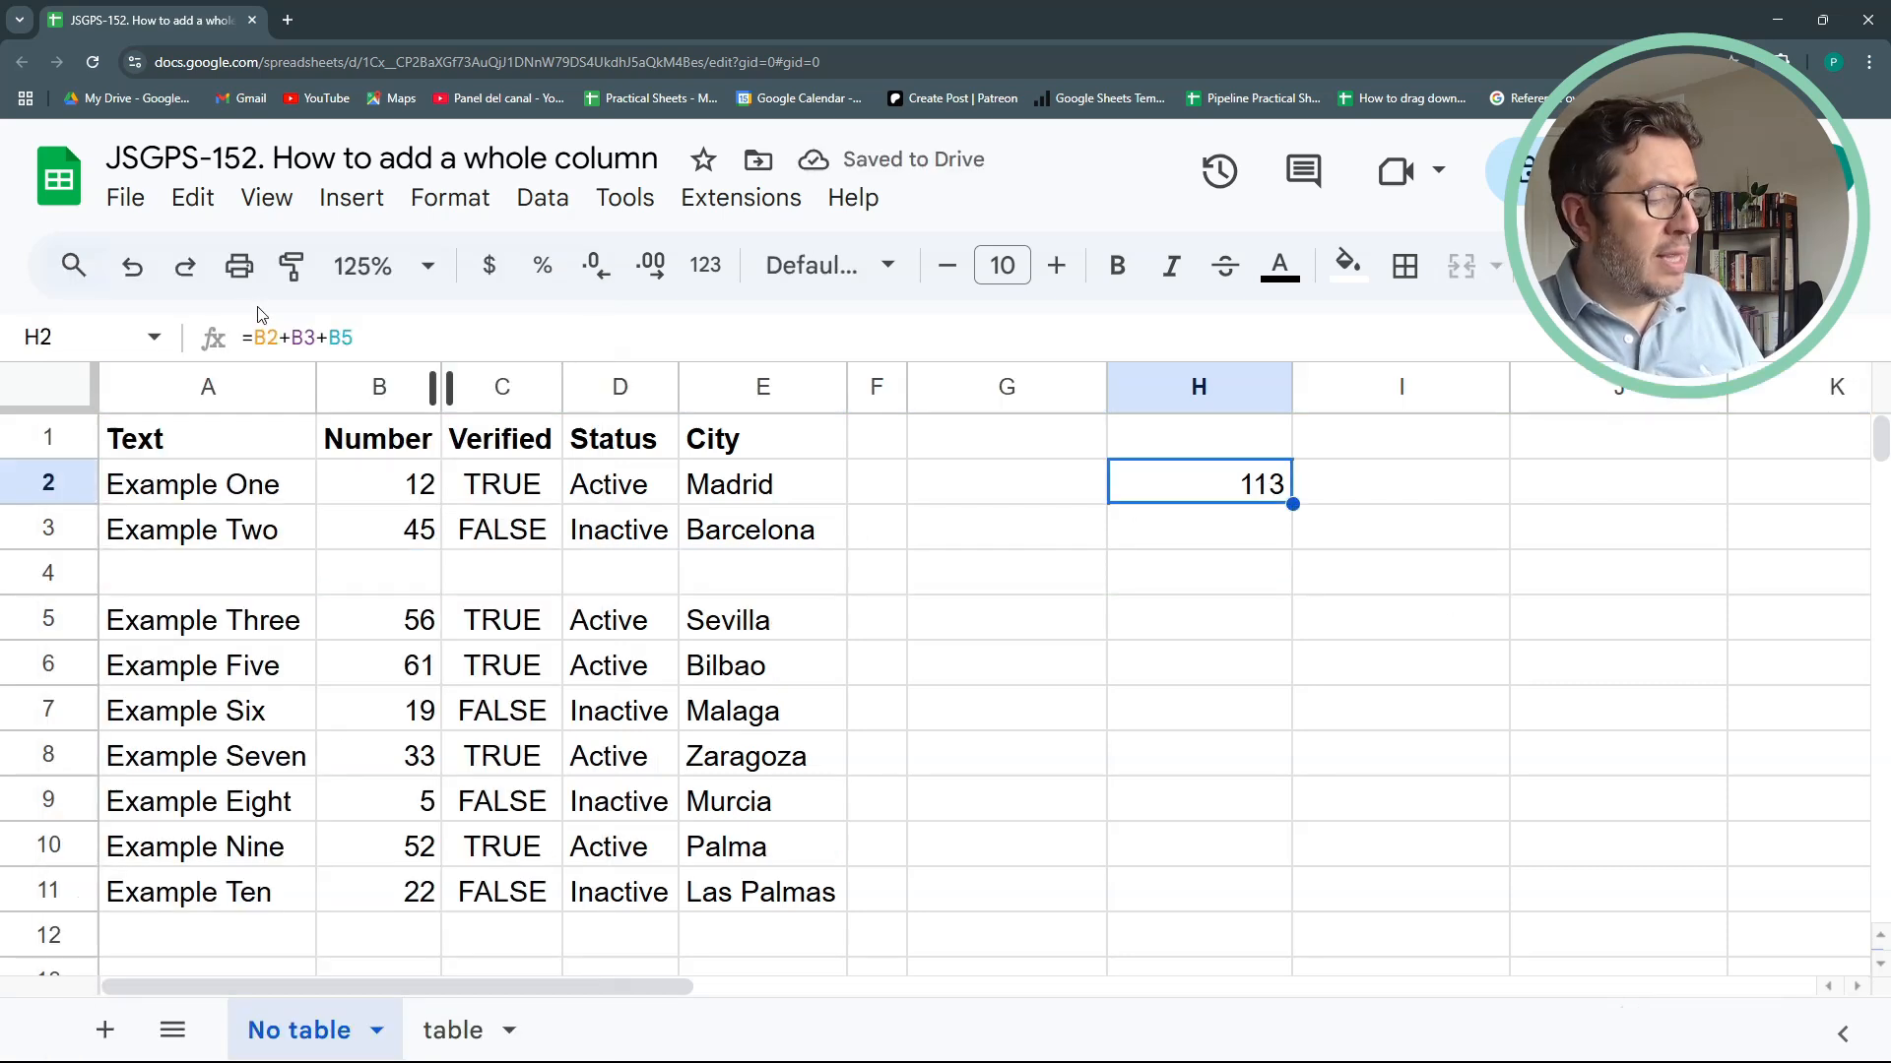
pyautogui.press('F2')
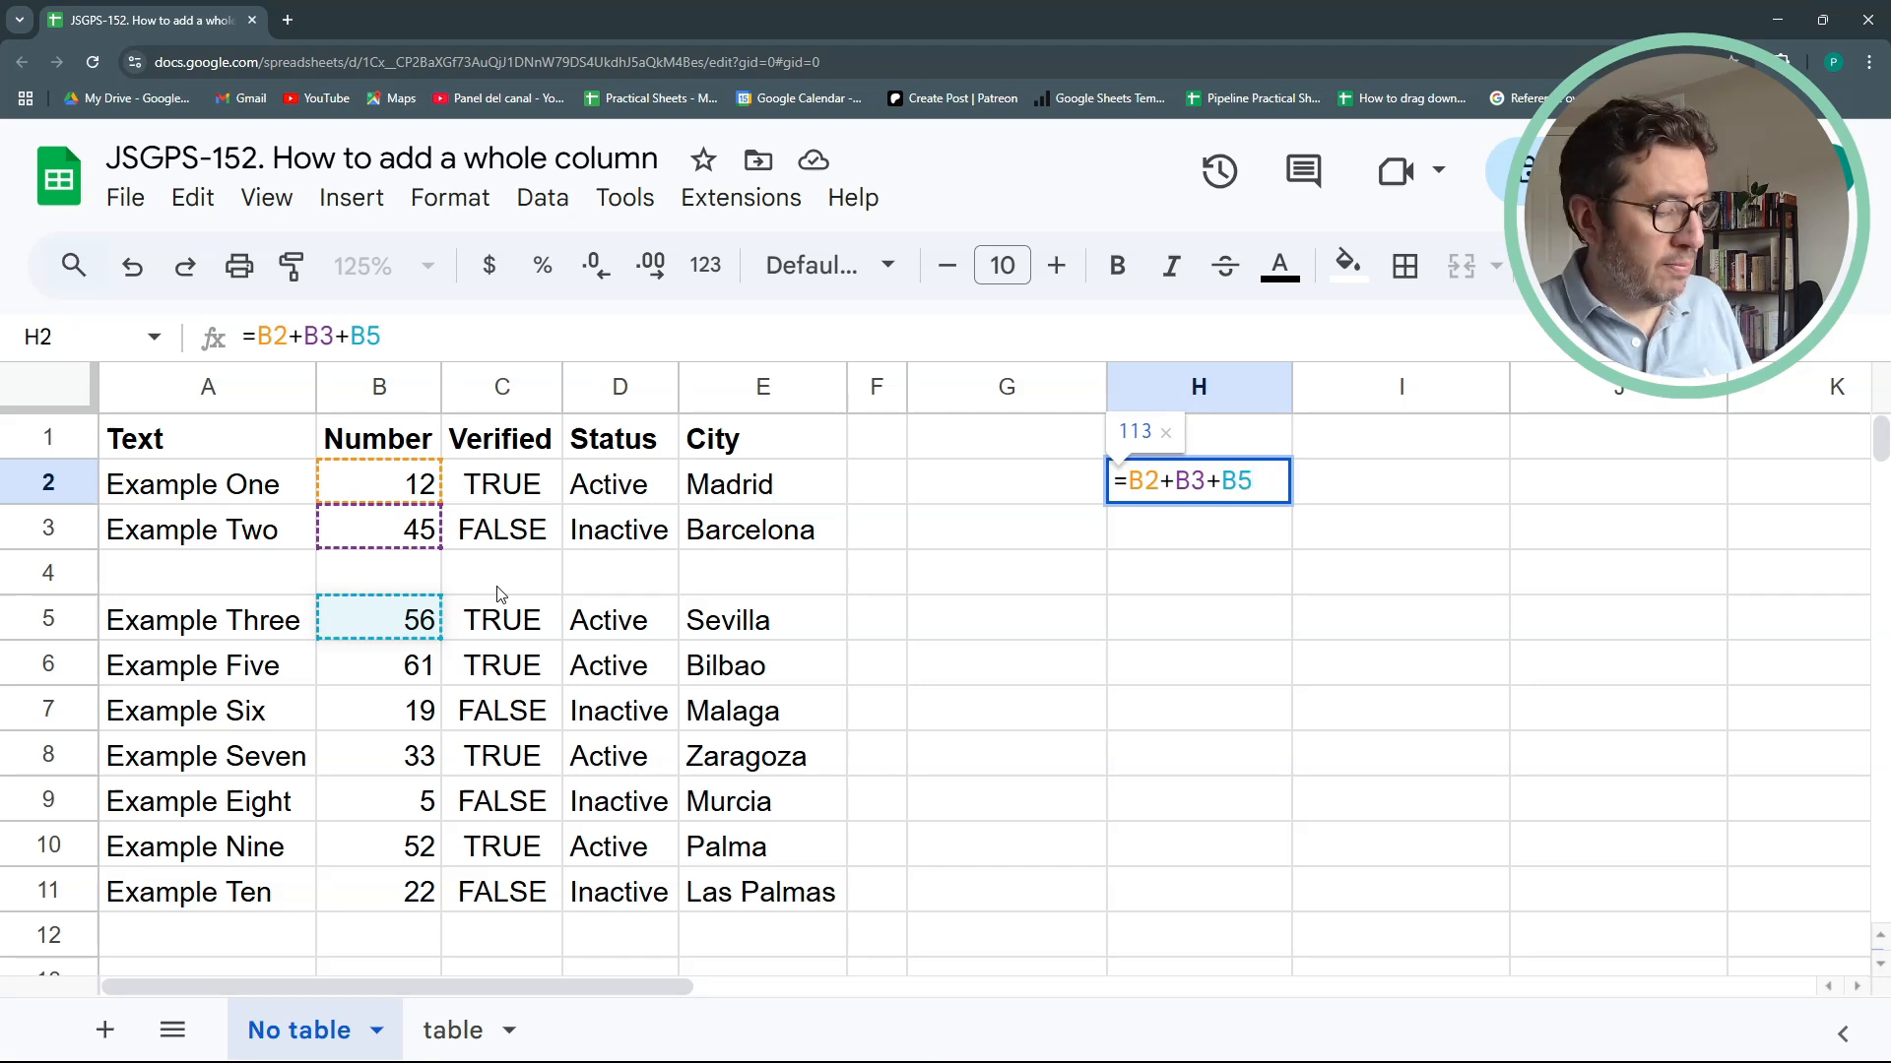
# Delete the empty row 4
pyautogui.click(839, 586)
pyautogui.hotkey('shift', 'space')
pyautogui.hotkey('ctrl', 'alt', '-')
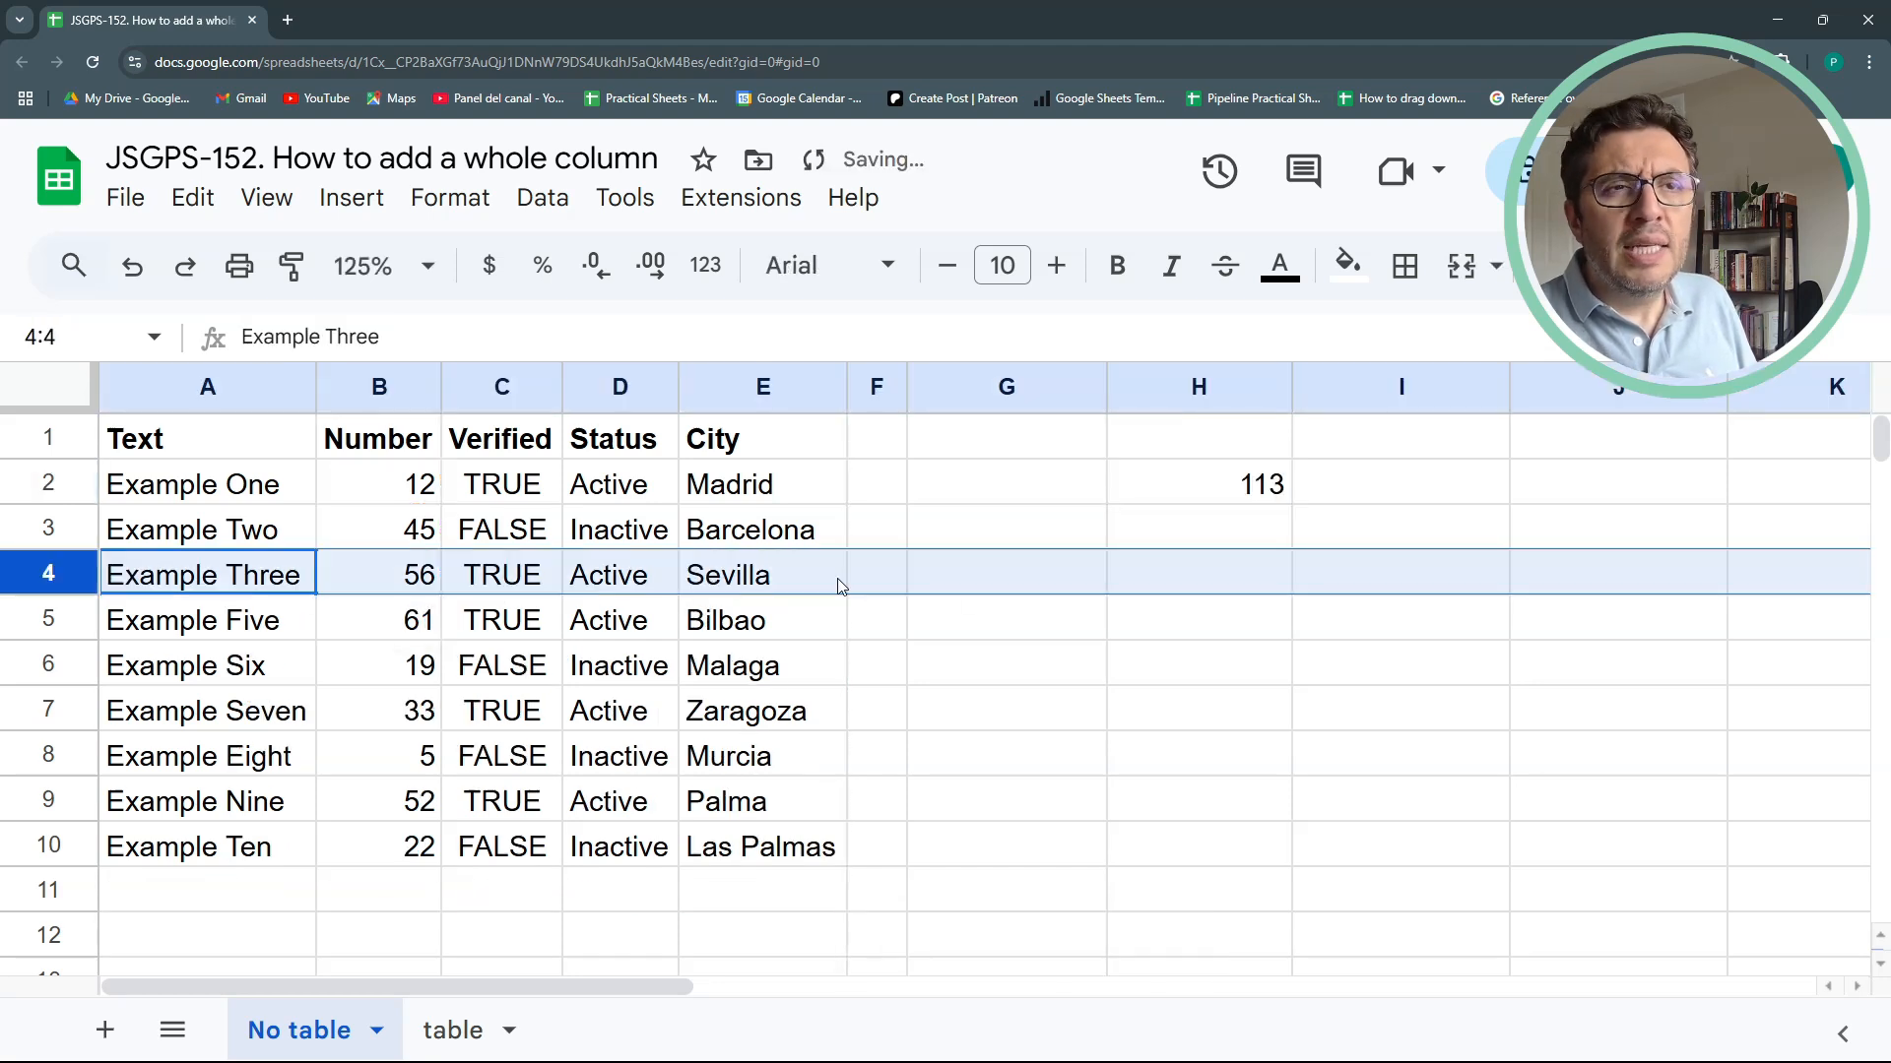
# Narrow column H to slightly wider than the result in H2
pyautogui.click(1269, 483)
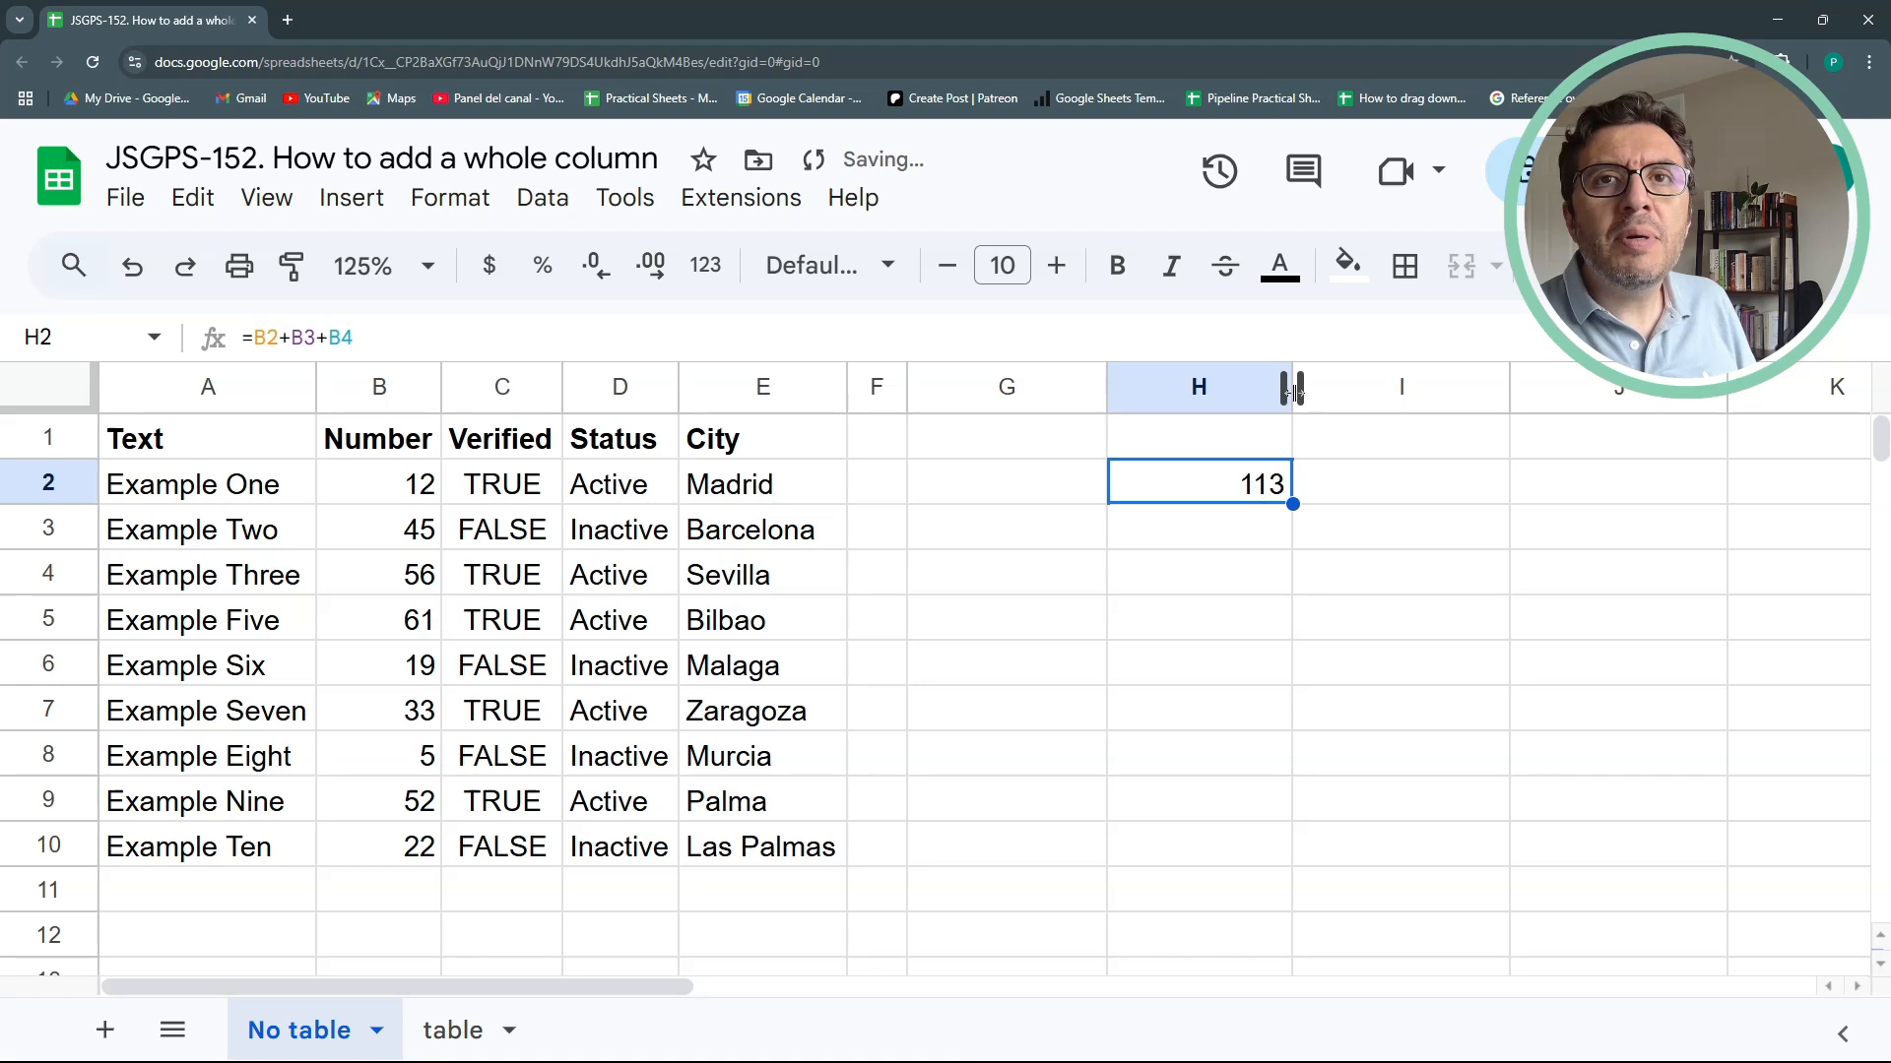
pyautogui.doubleClick(1291, 387)
pyautogui.moveTo(1166, 387); pyautogui.dragTo(1211, 389)
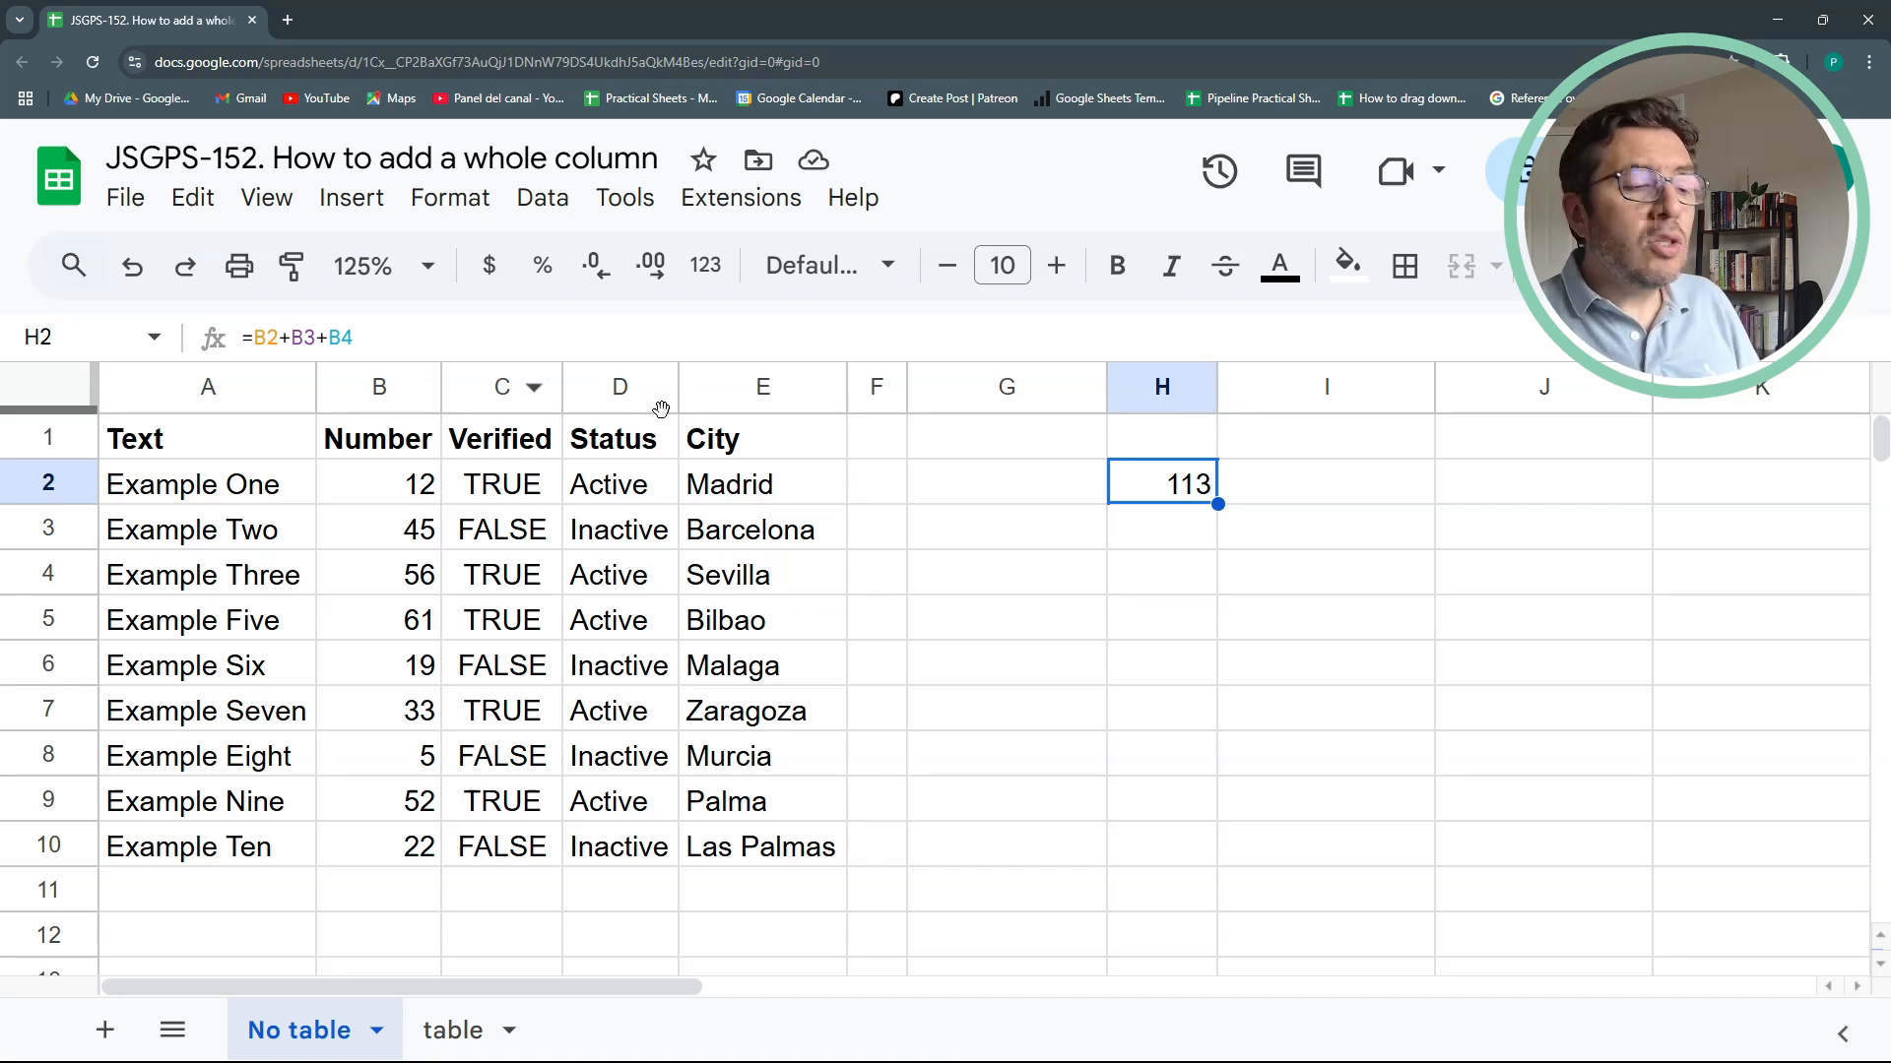
# Replace the addition in H2 with the formula =sum(B2,B3,B4)
pyautogui.press('F2')
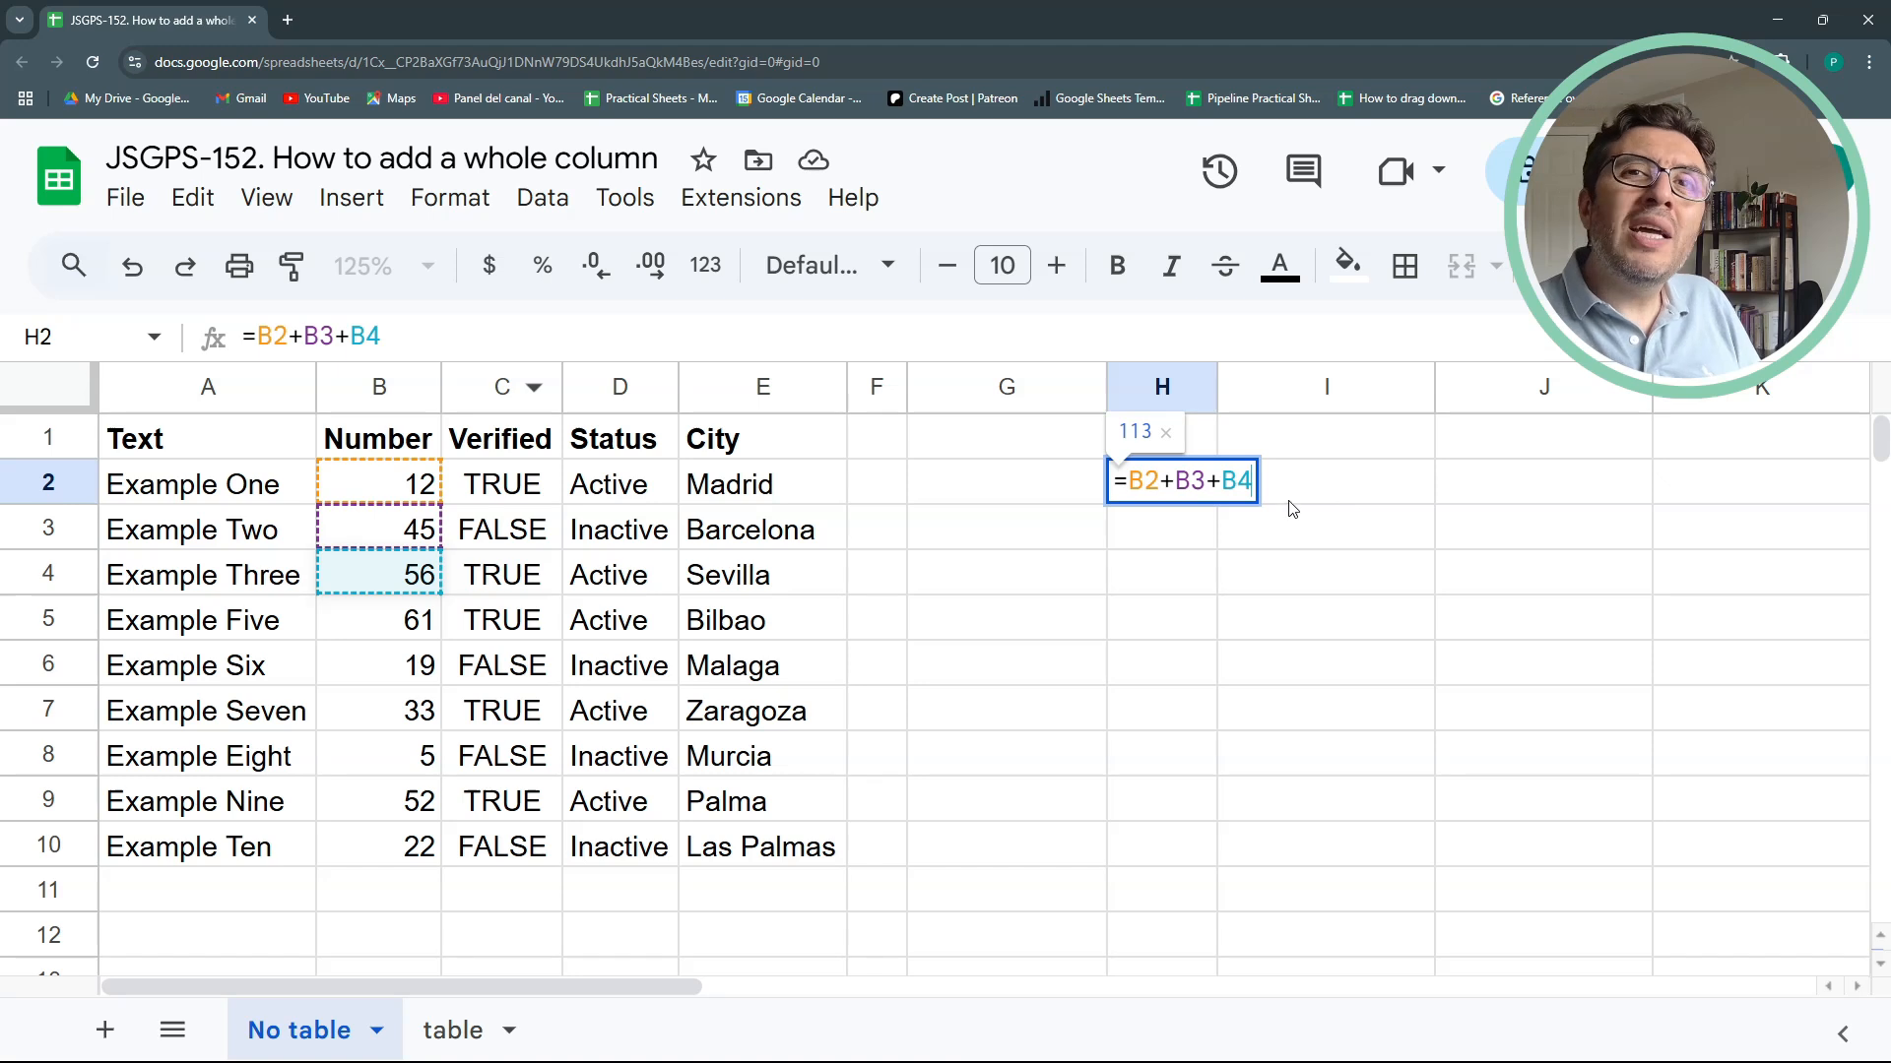
pyautogui.moveTo(1249, 483); pyautogui.dragTo(1129, 484)
pyautogui.press('BackSpace')
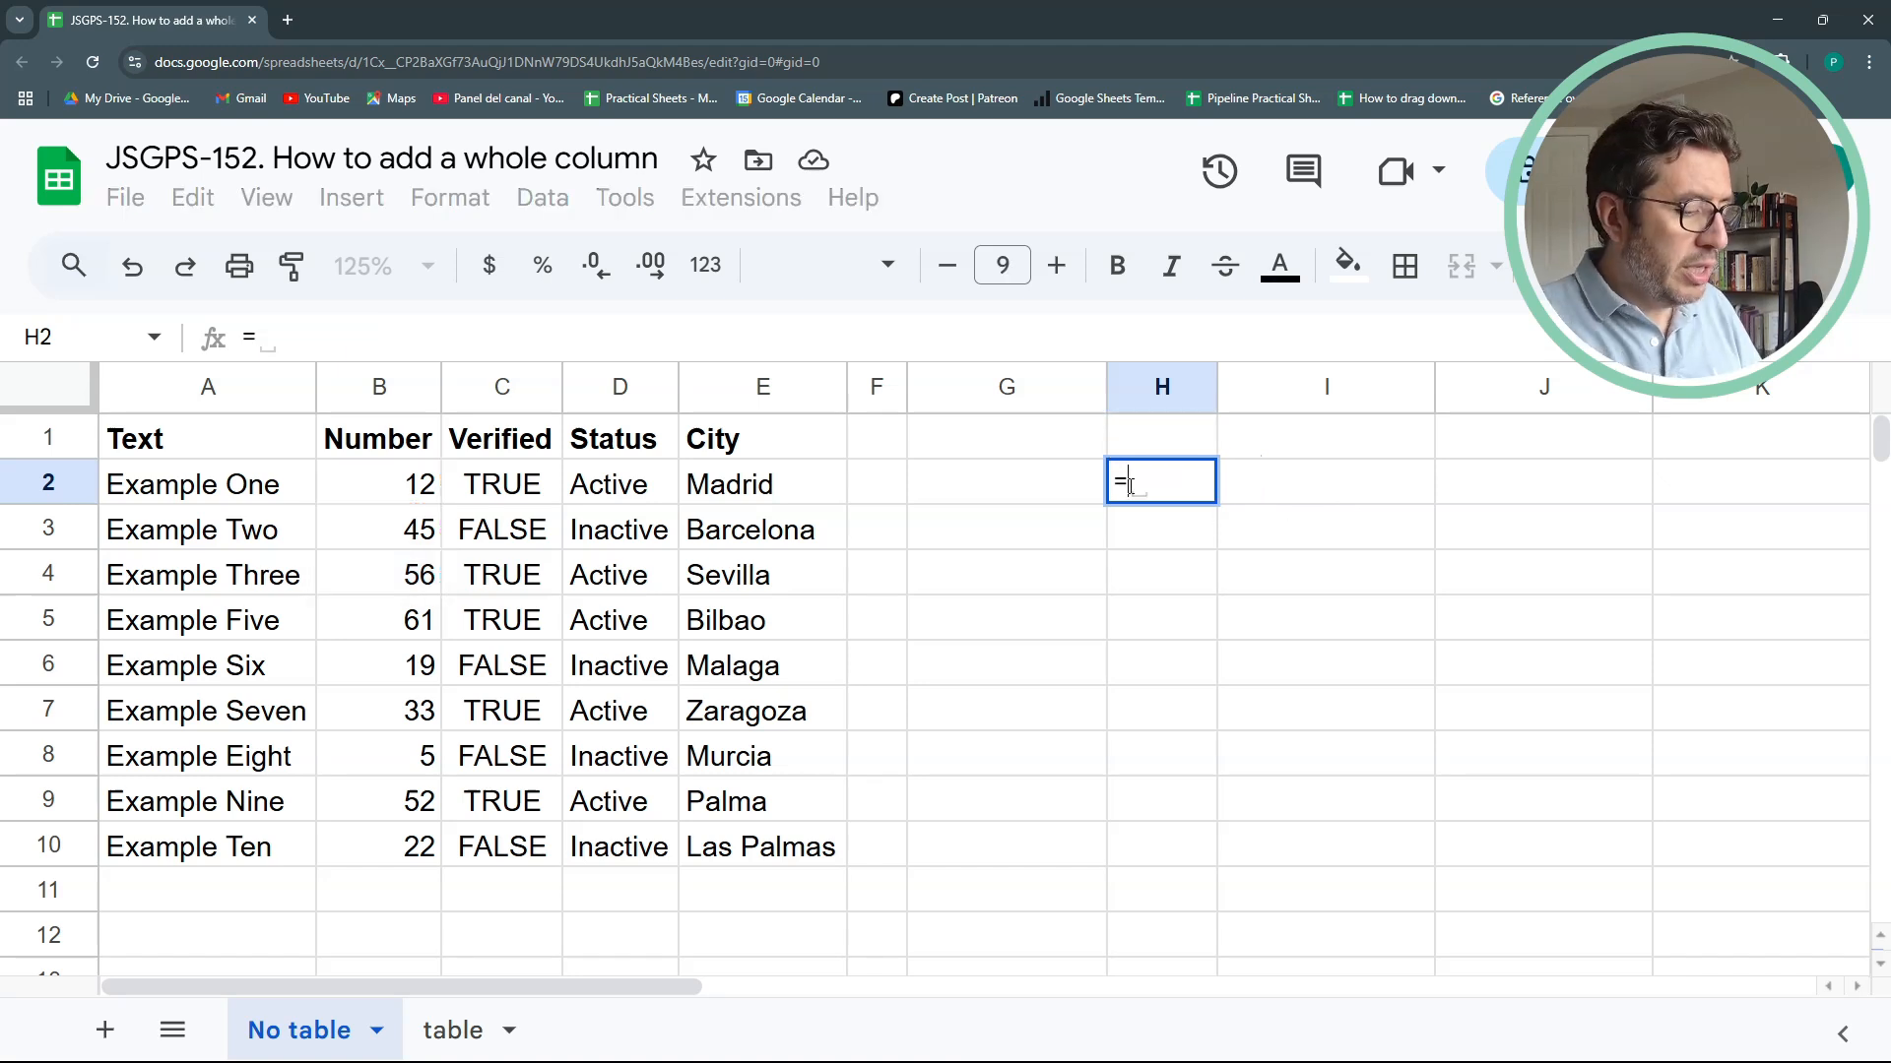
pyautogui.write('sum(')
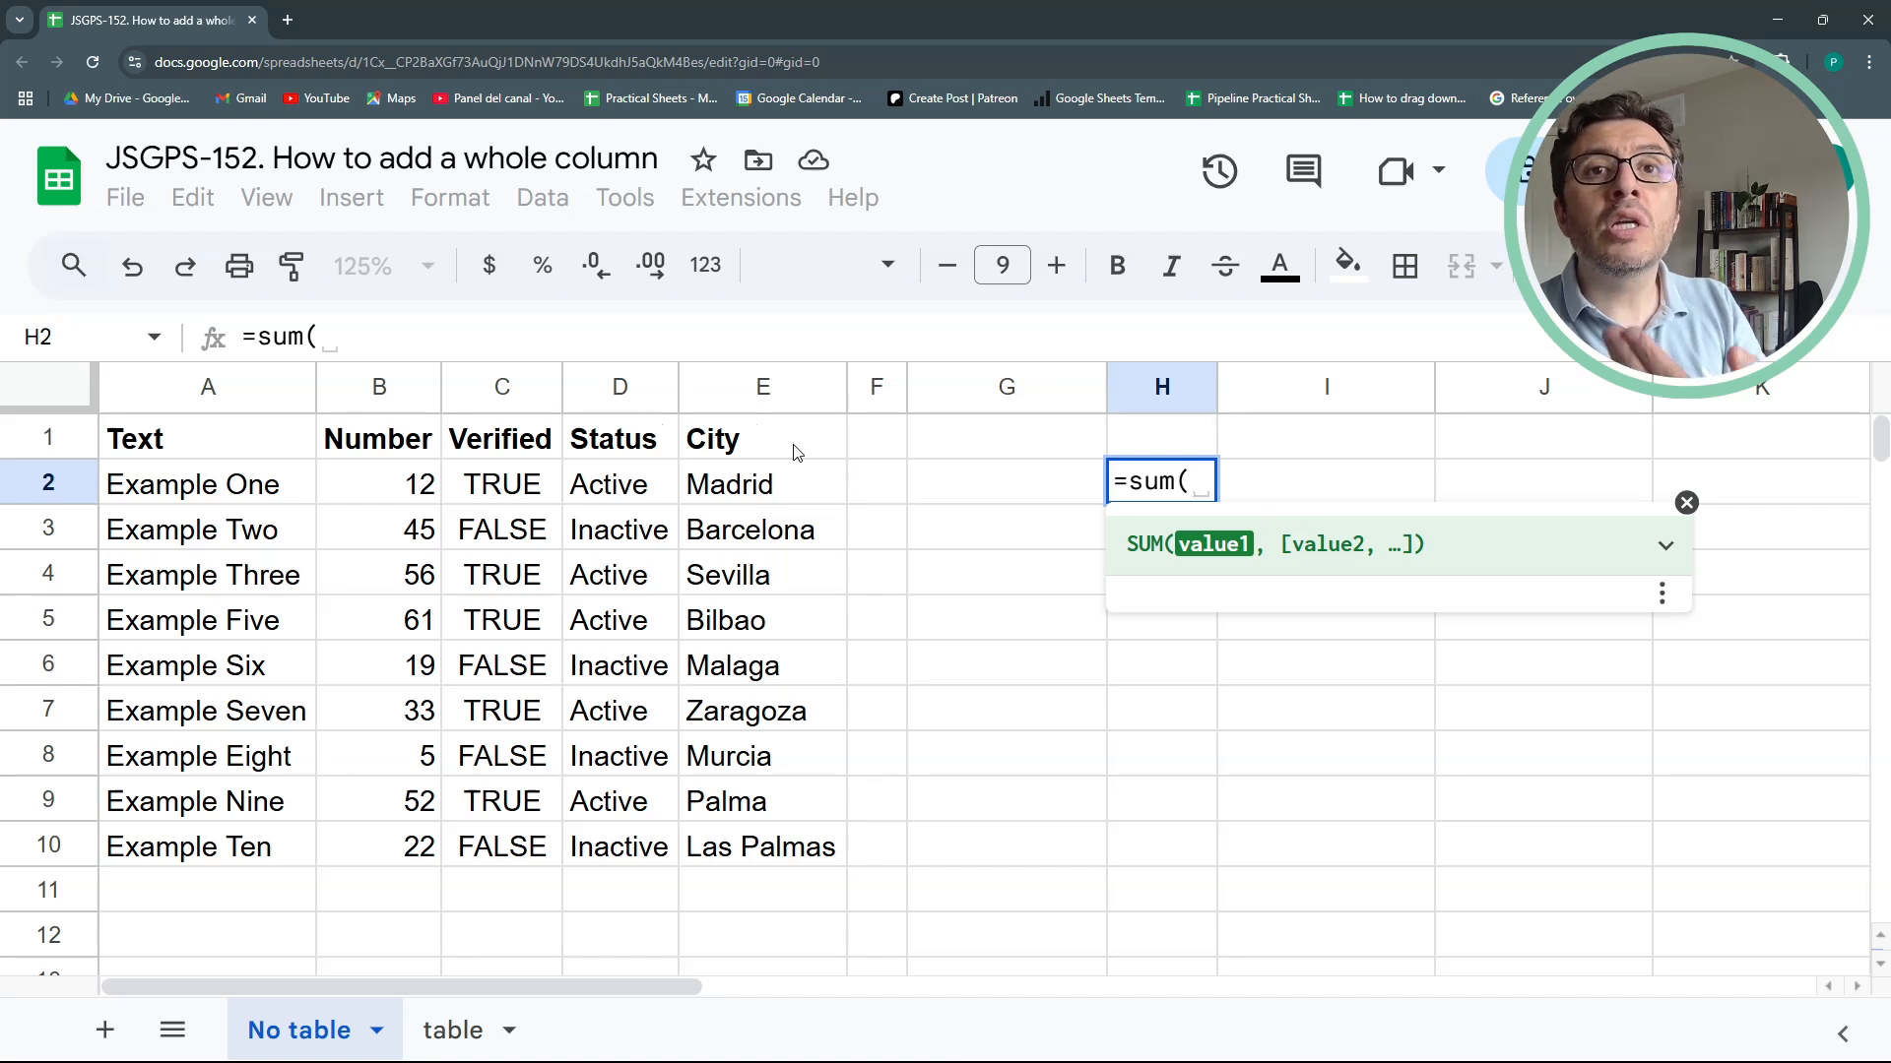
pyautogui.click(375, 488)
pyautogui.write(',')
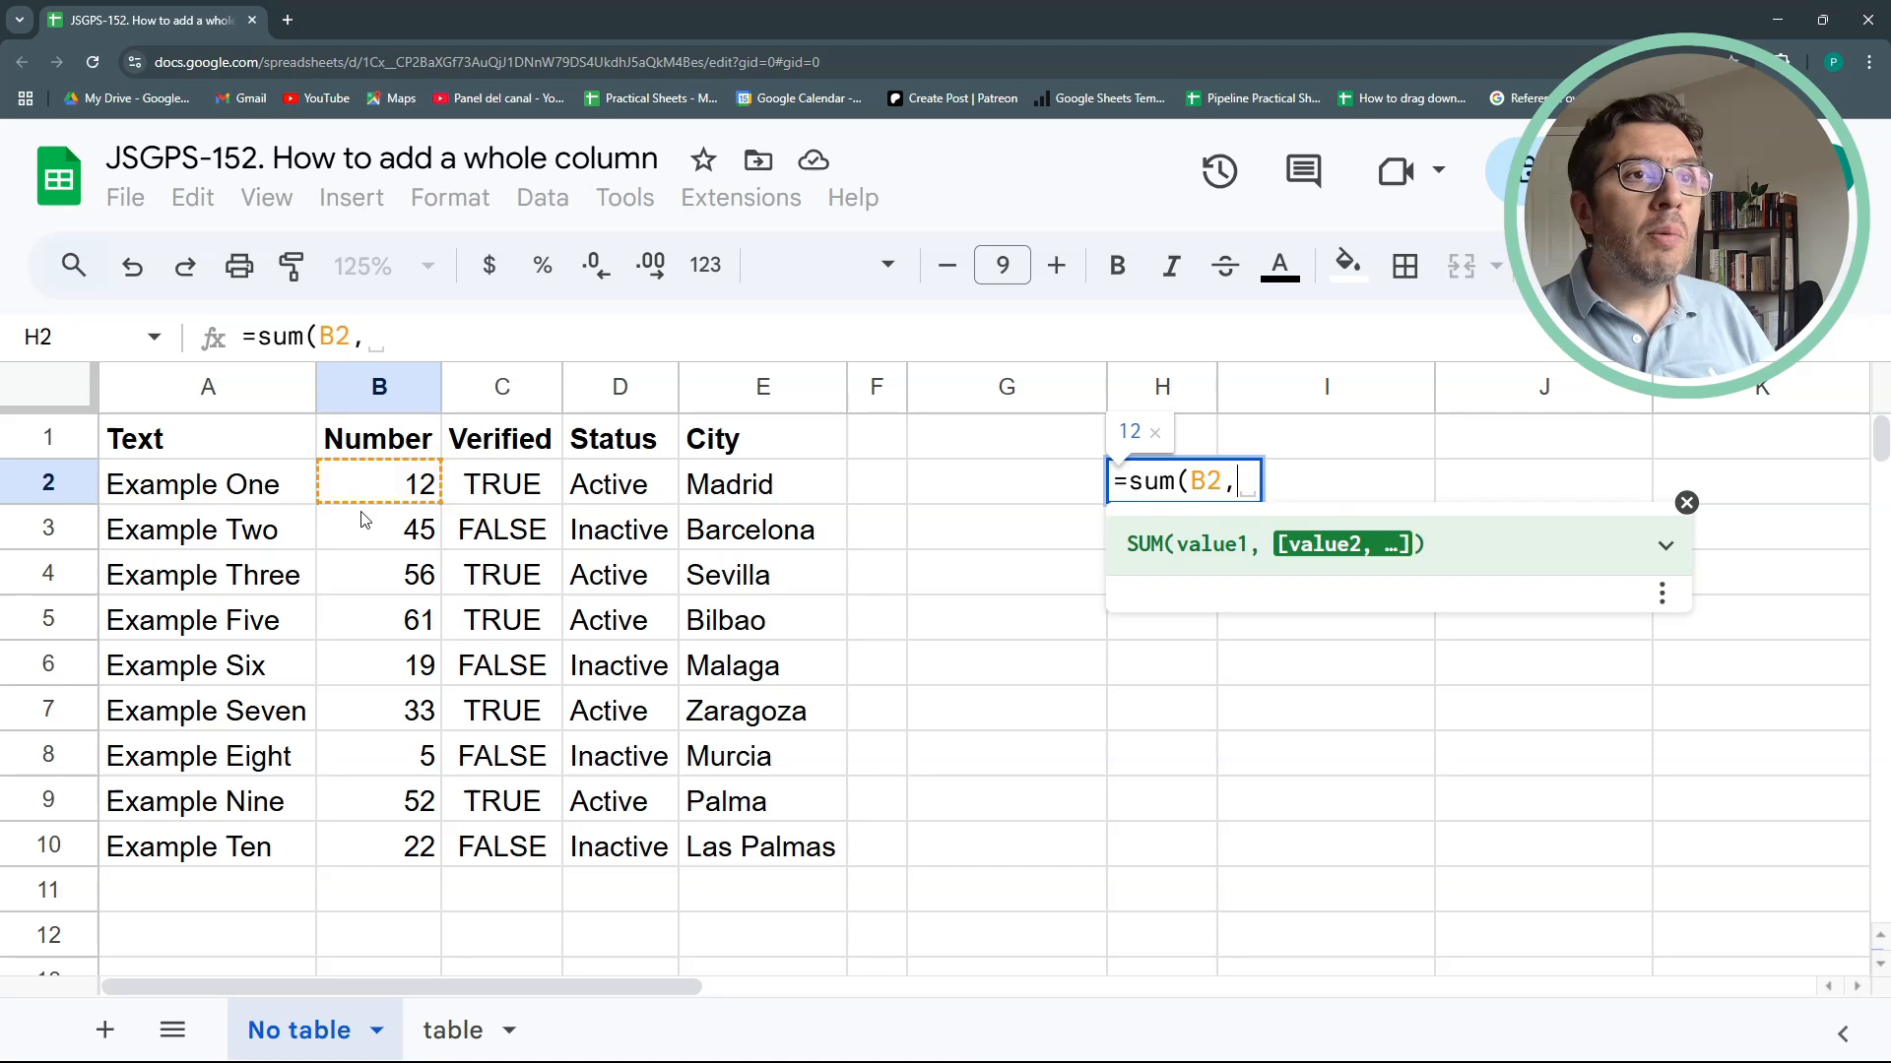
pyautogui.click(375, 529)
pyautogui.write(',')
pyautogui.click(387, 573)
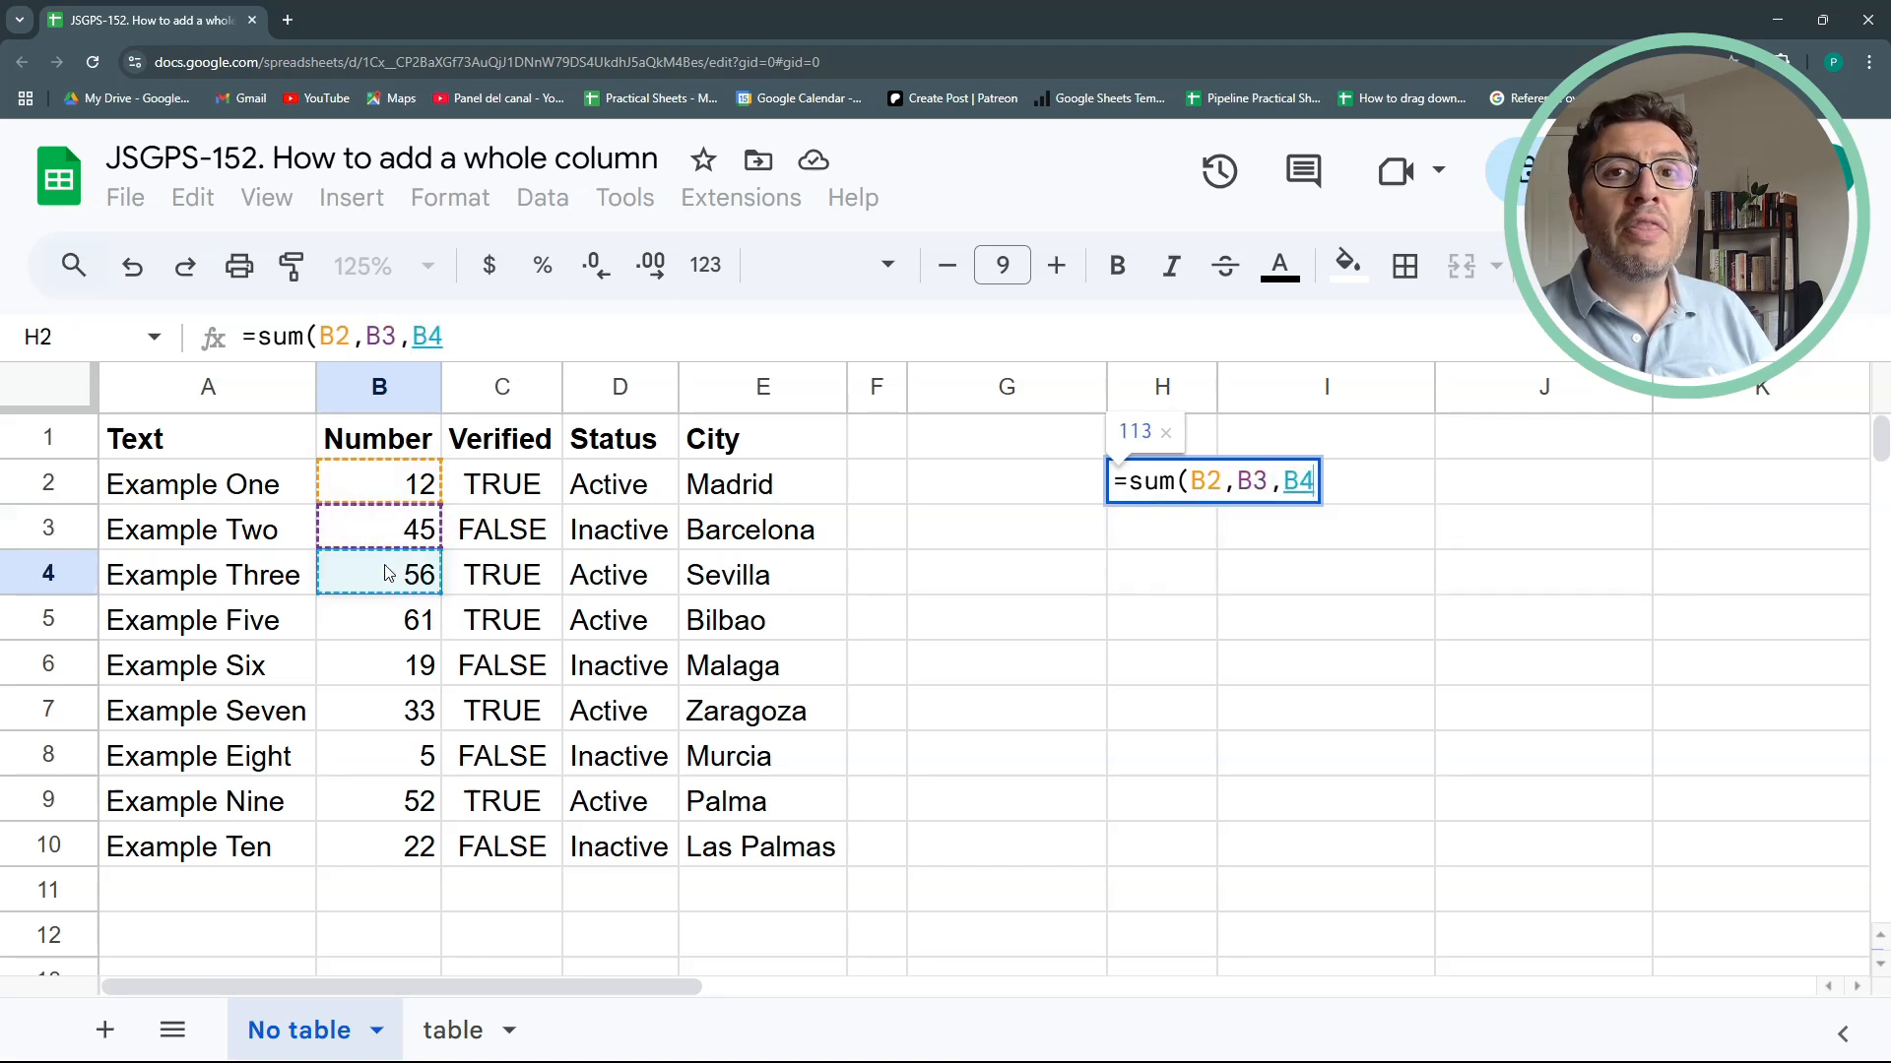
pyautogui.press('Return')
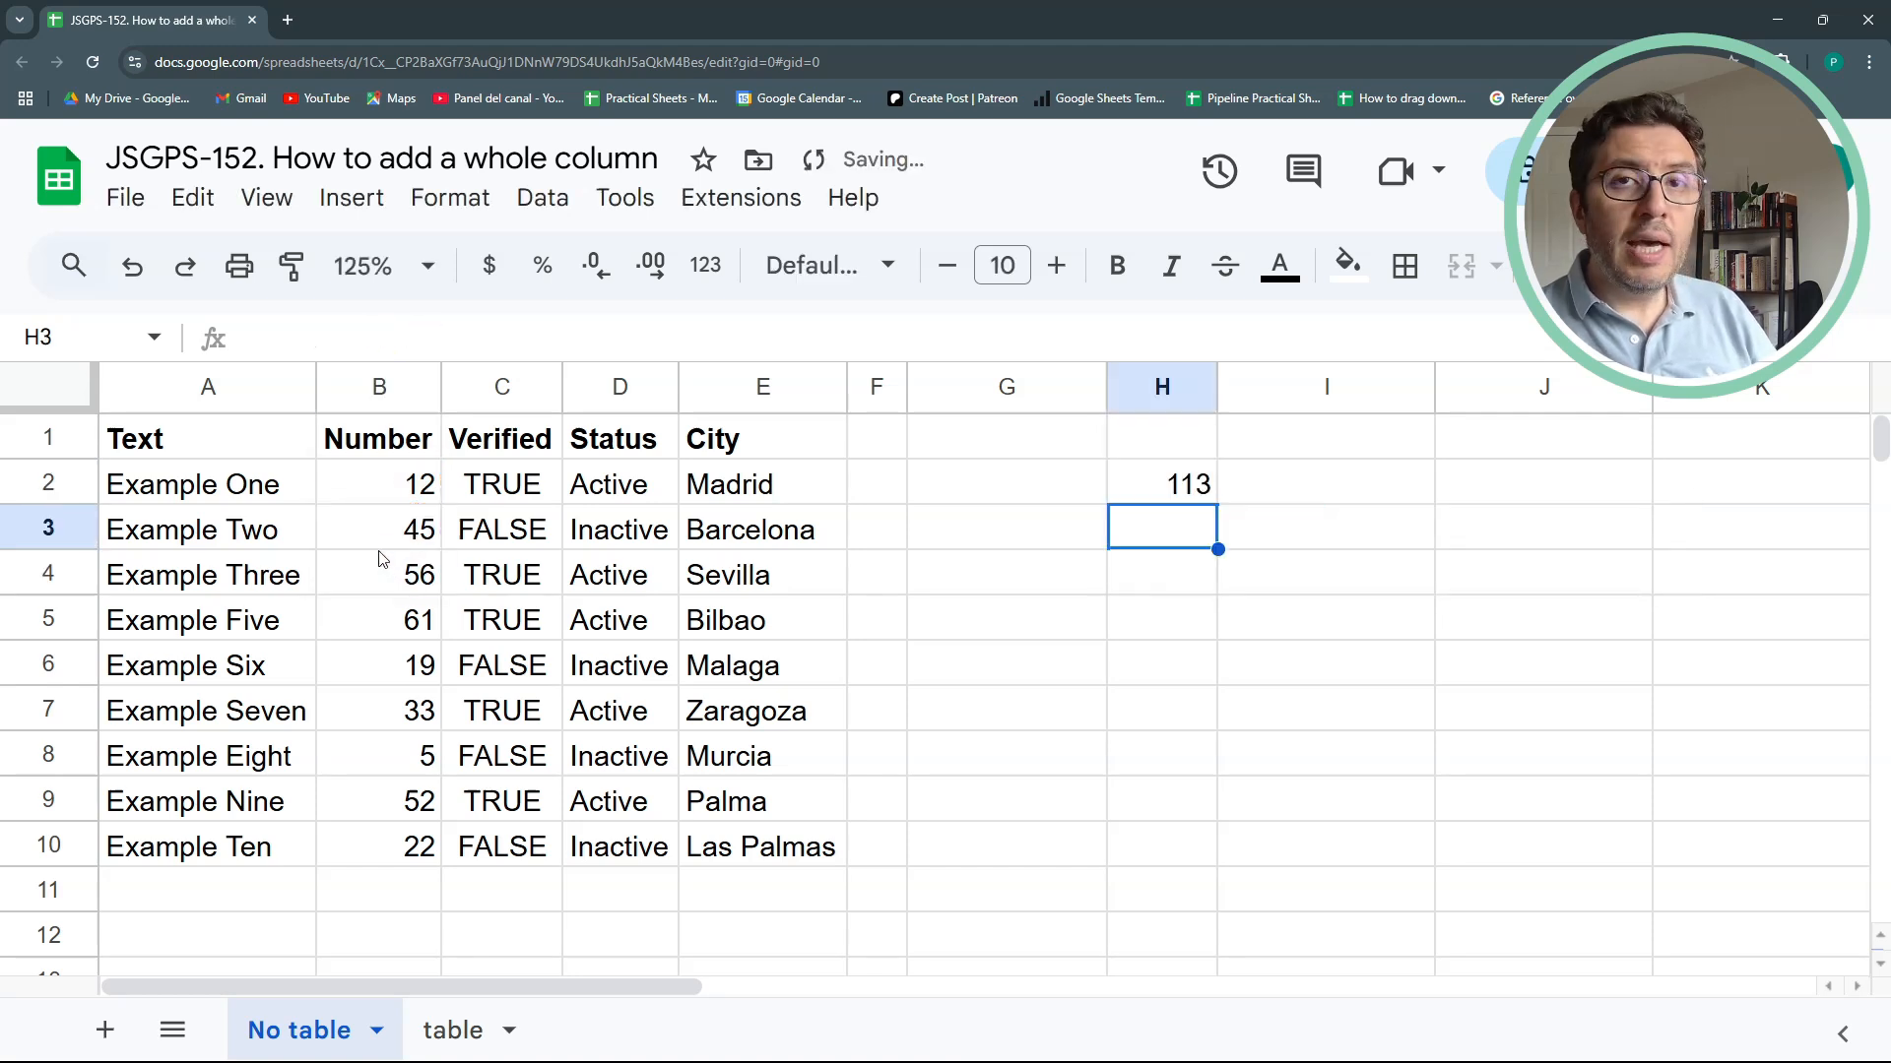
# Inspect the cell references in H2's SUM formula and set the sheet zoom to 150%
pyautogui.click(1194, 497)
pyautogui.doubleClick(1187, 497)
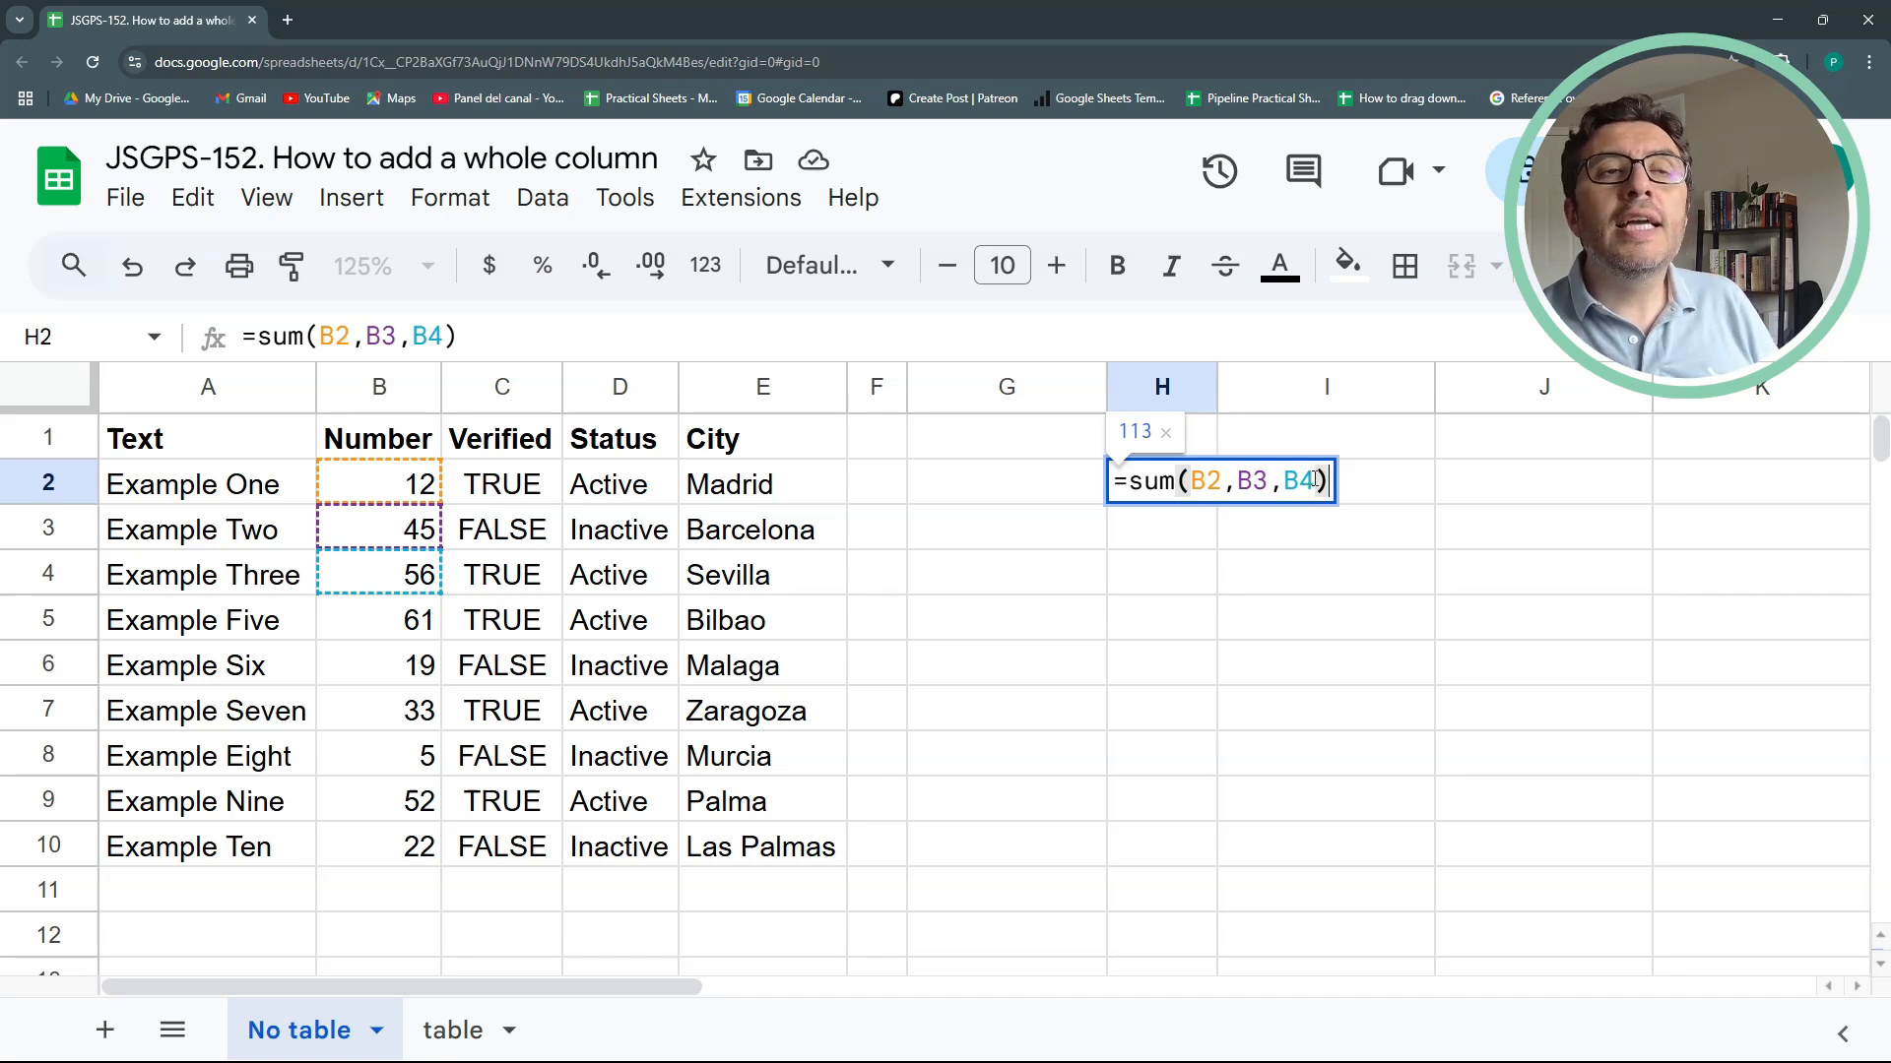
pyautogui.click(384, 266)
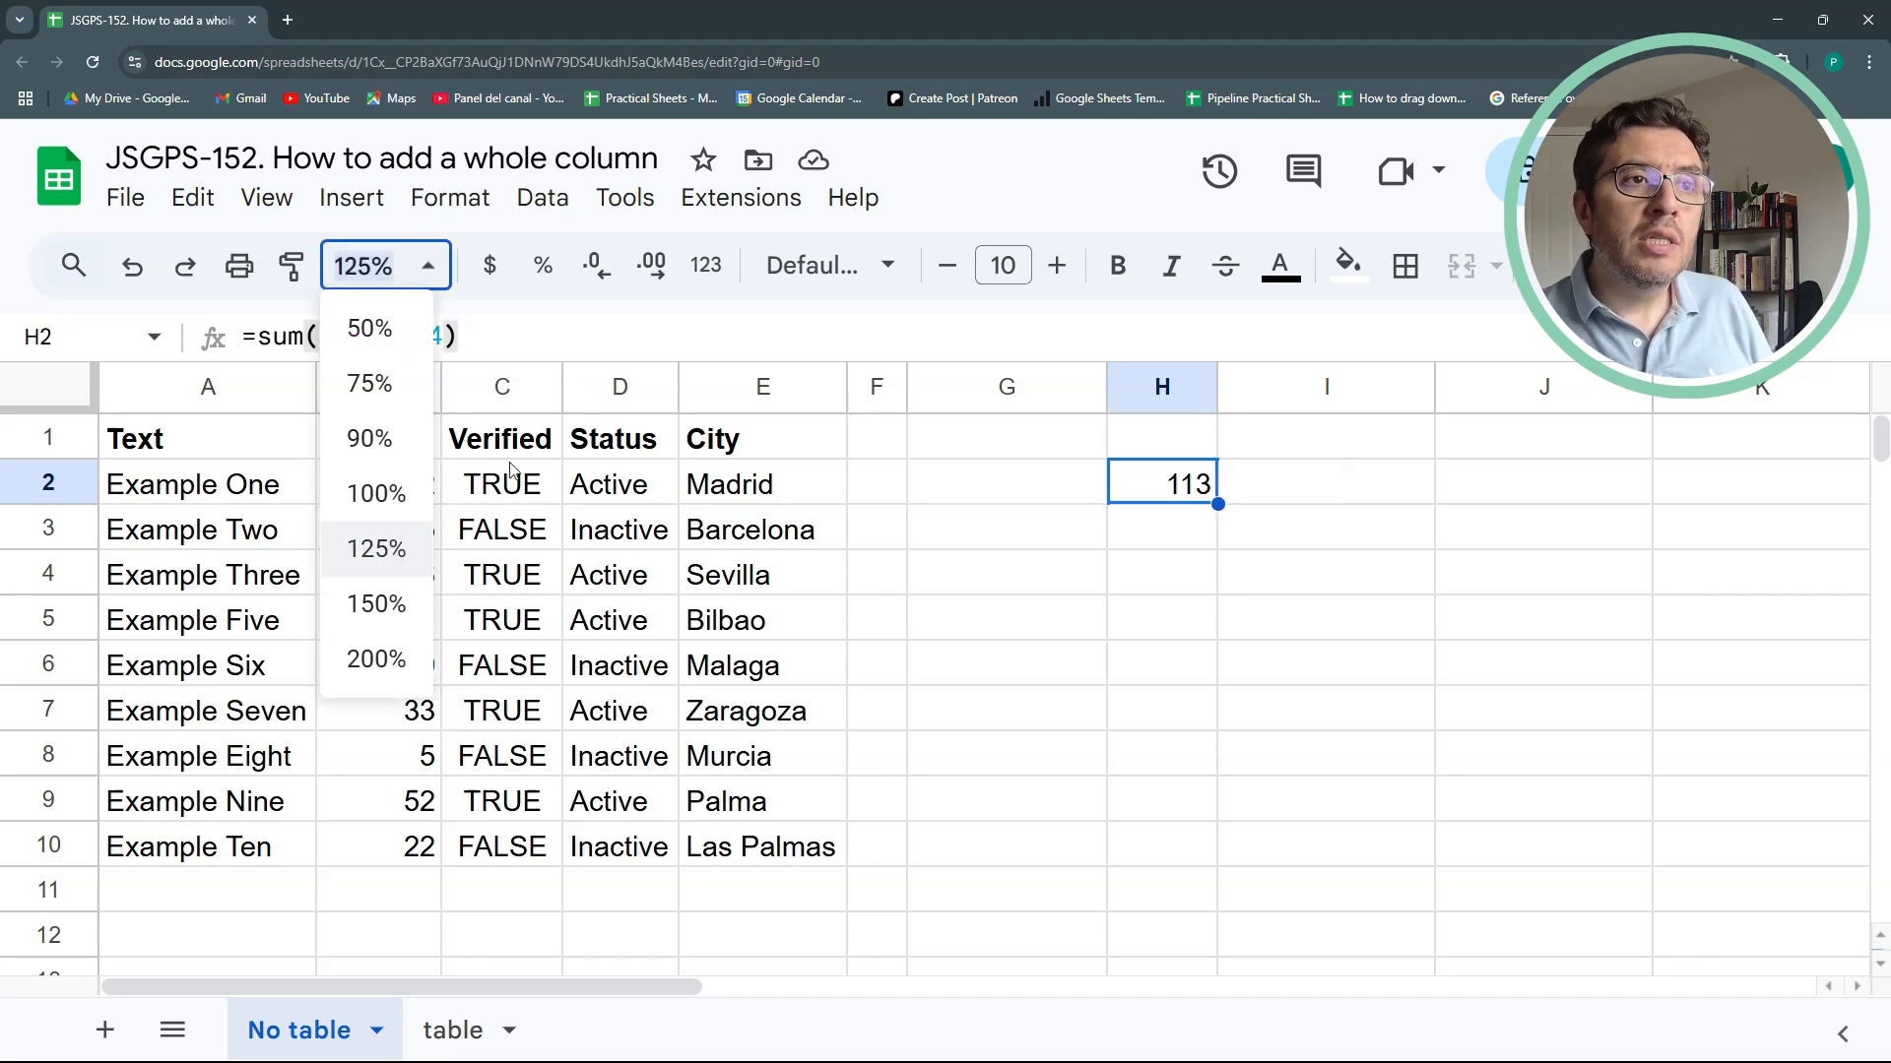
pyautogui.click(377, 604)
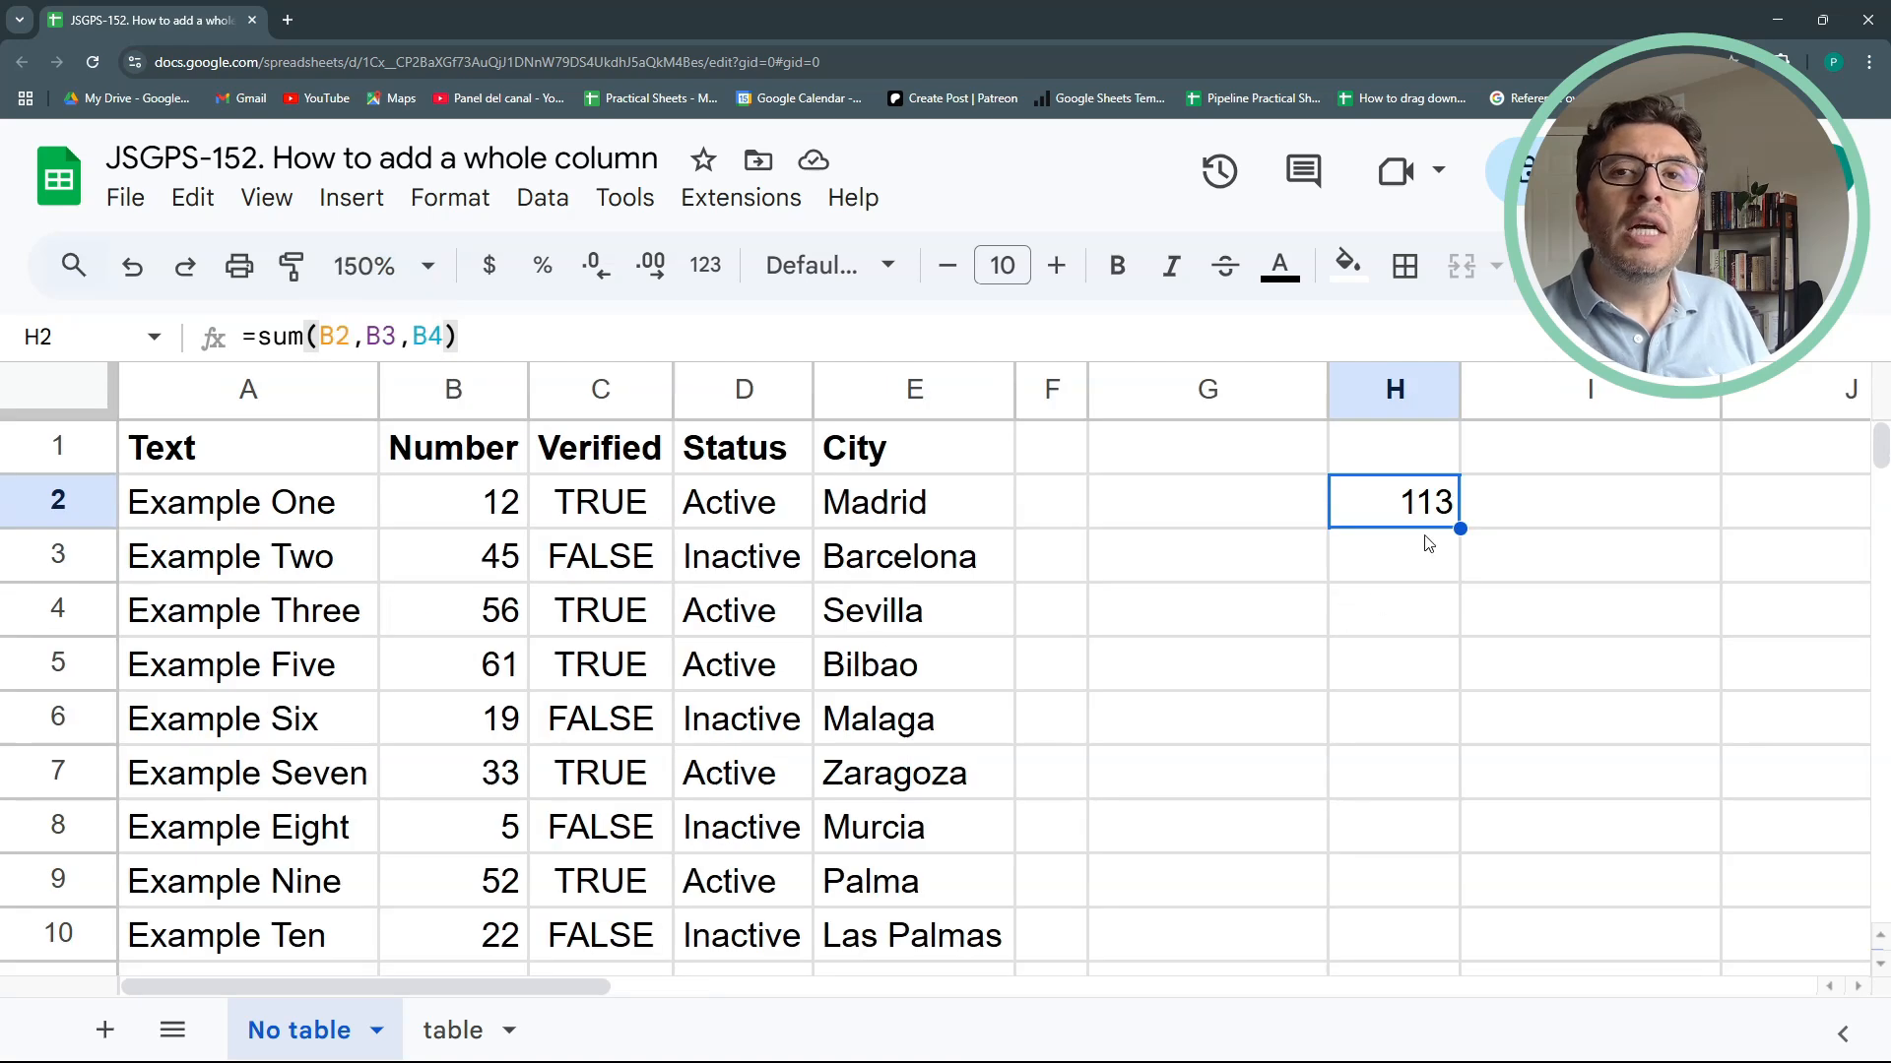
# Examine the cells of the Number column one by one and as the ranges B2:B4 and B2:B10
pyautogui.click(464, 515)
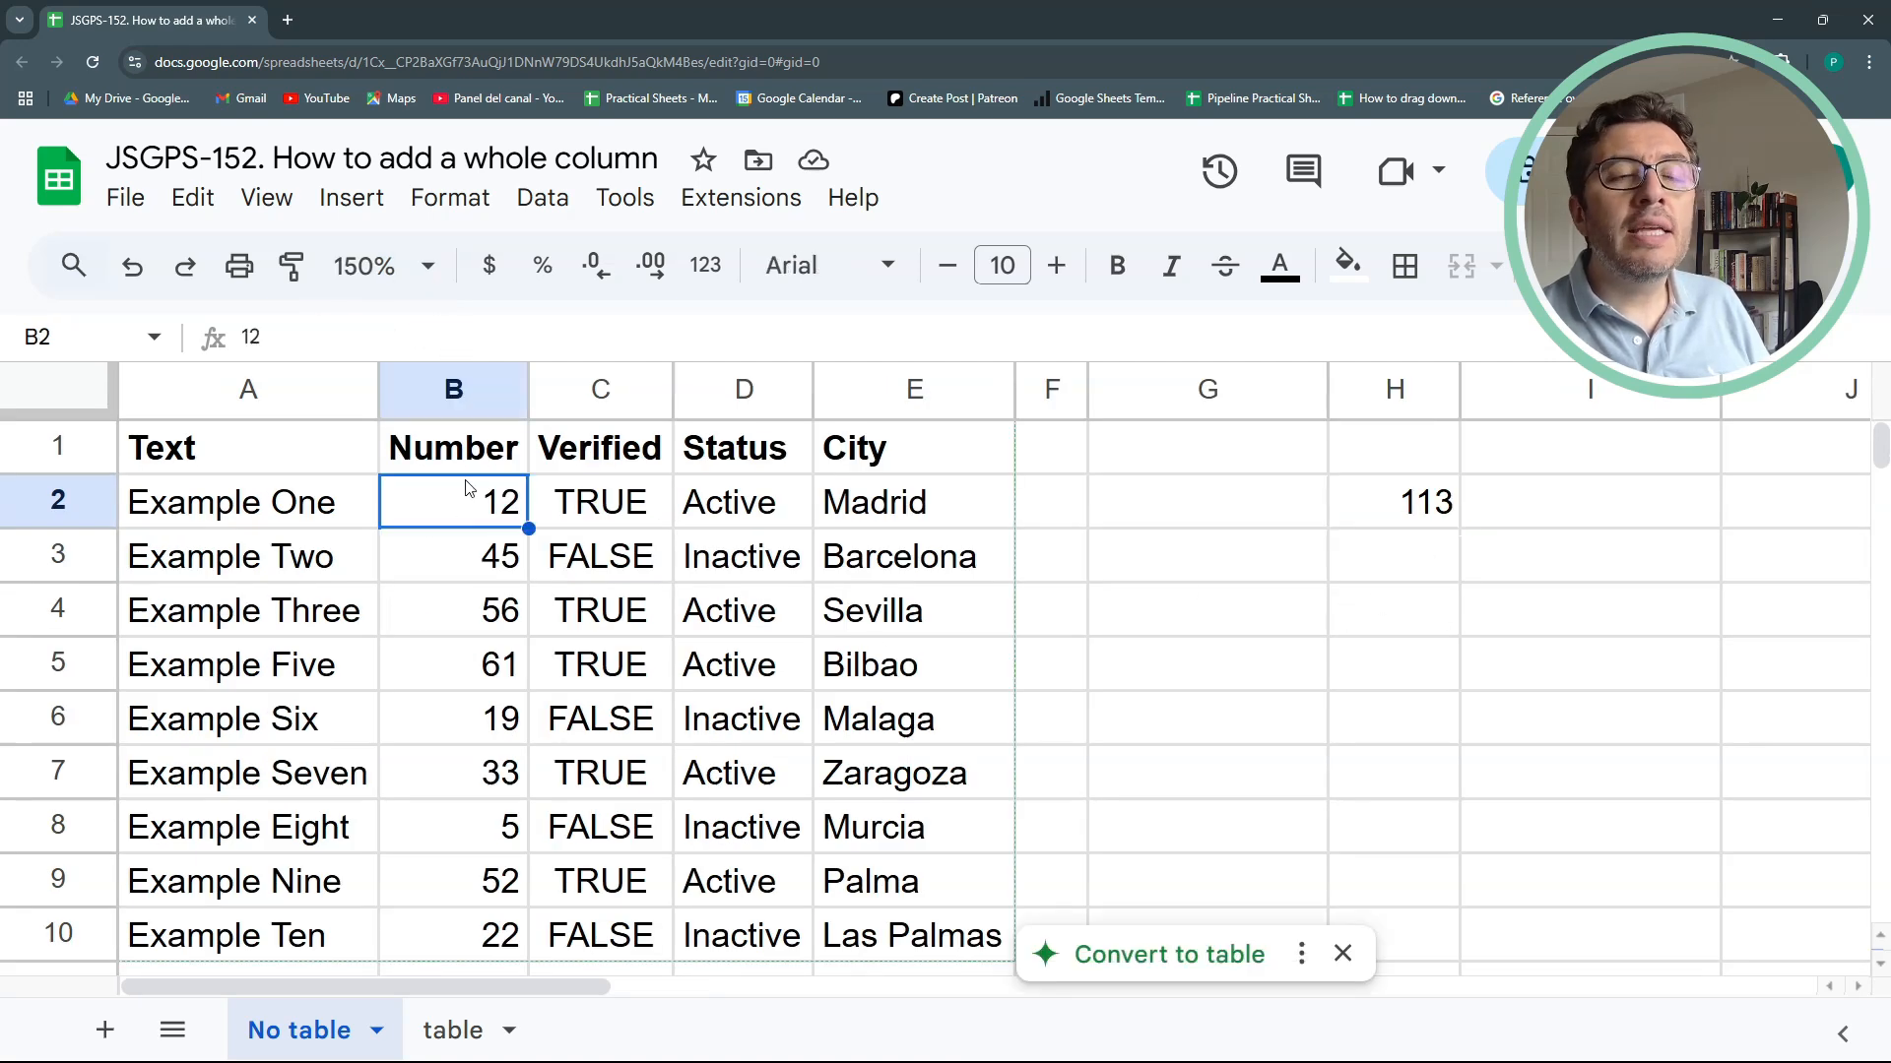
pyautogui.click(455, 573)
pyautogui.click(487, 630)
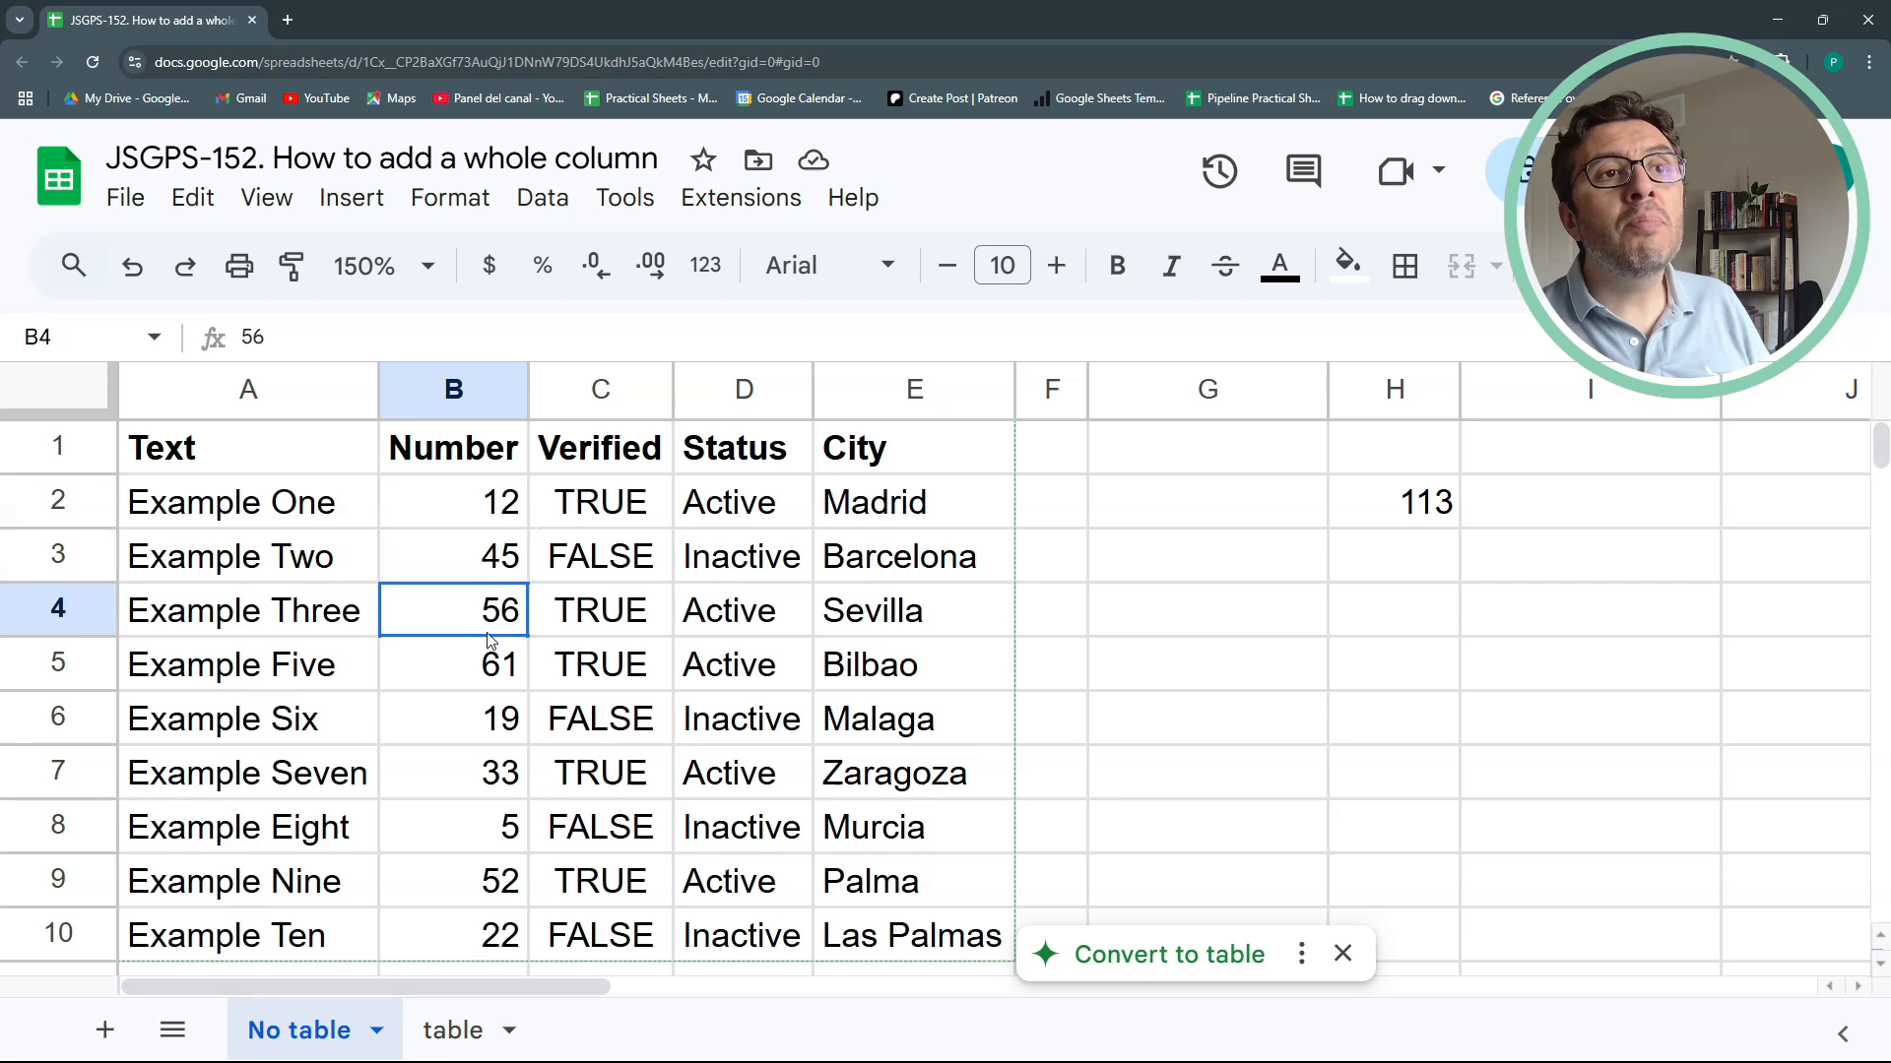
pyautogui.click(463, 505)
pyautogui.moveTo(463, 505); pyautogui.dragTo(471, 615)
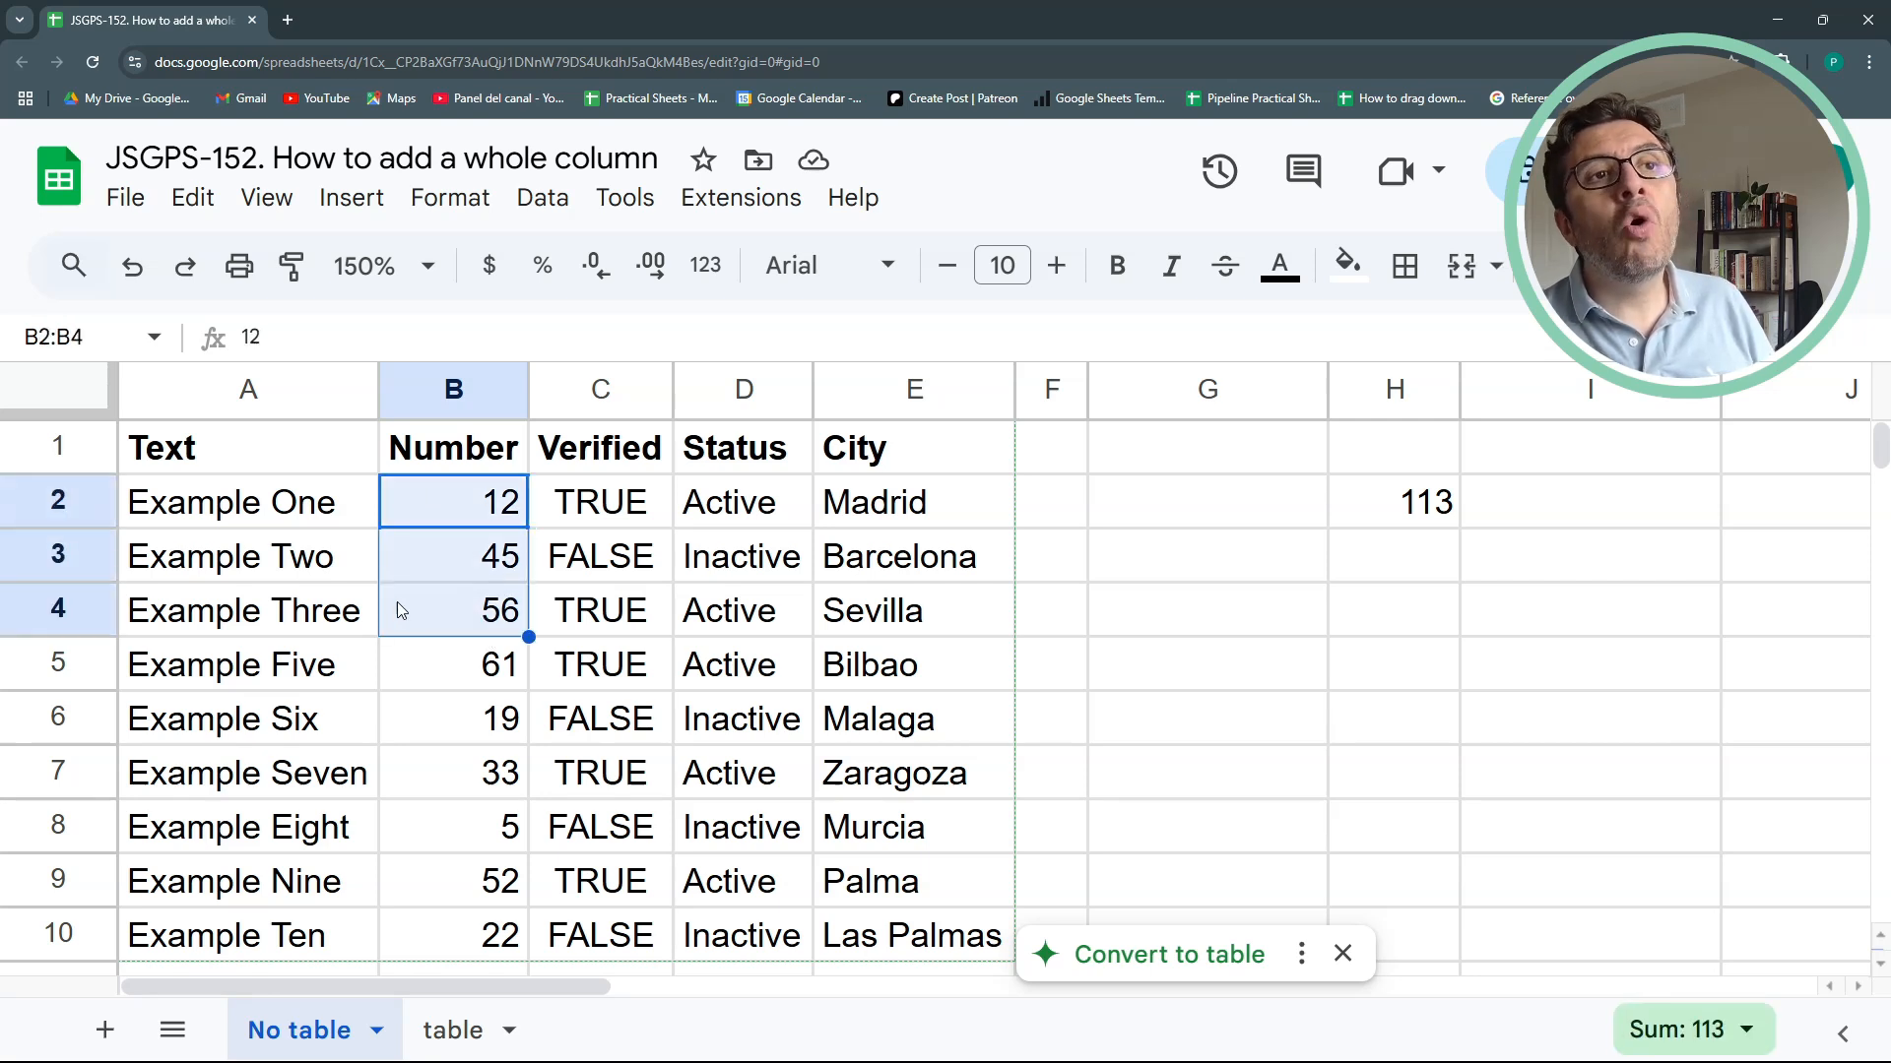
pyautogui.click(533, 593)
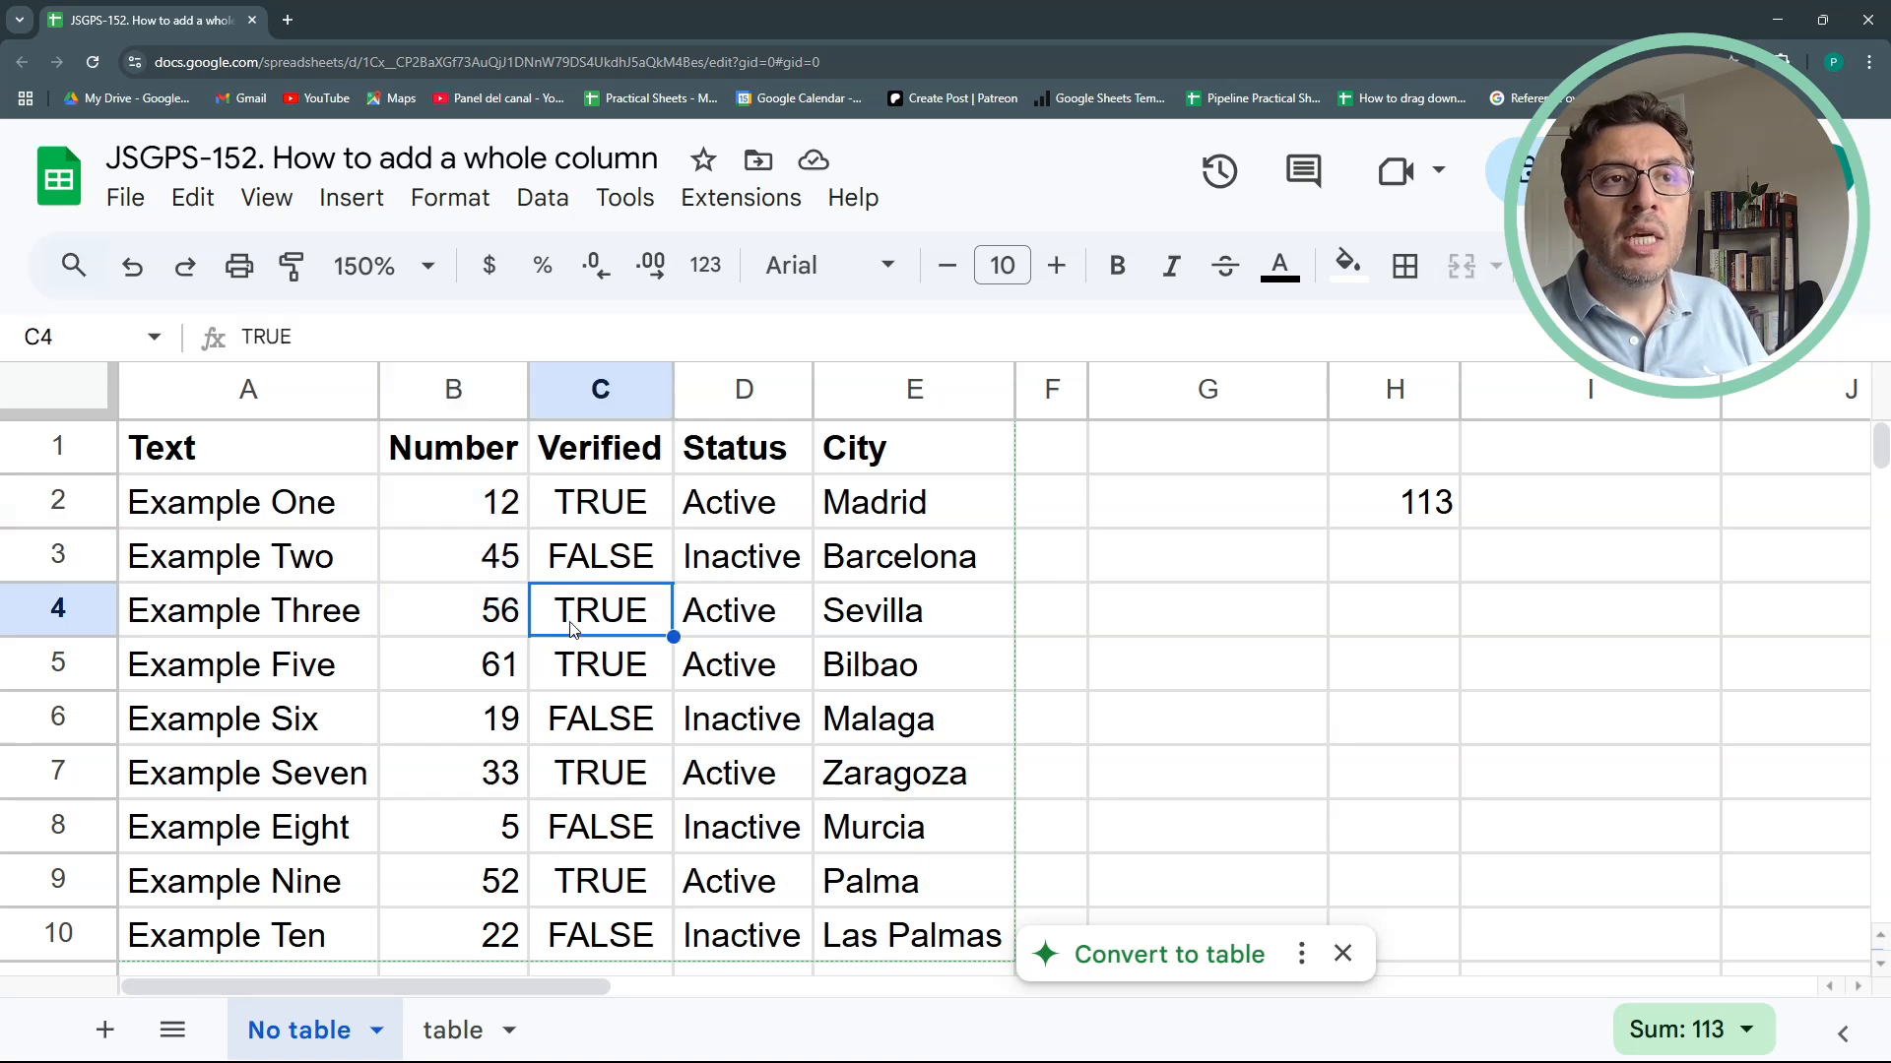
pyautogui.click(456, 498)
pyautogui.scroll(-3, 490, 548)
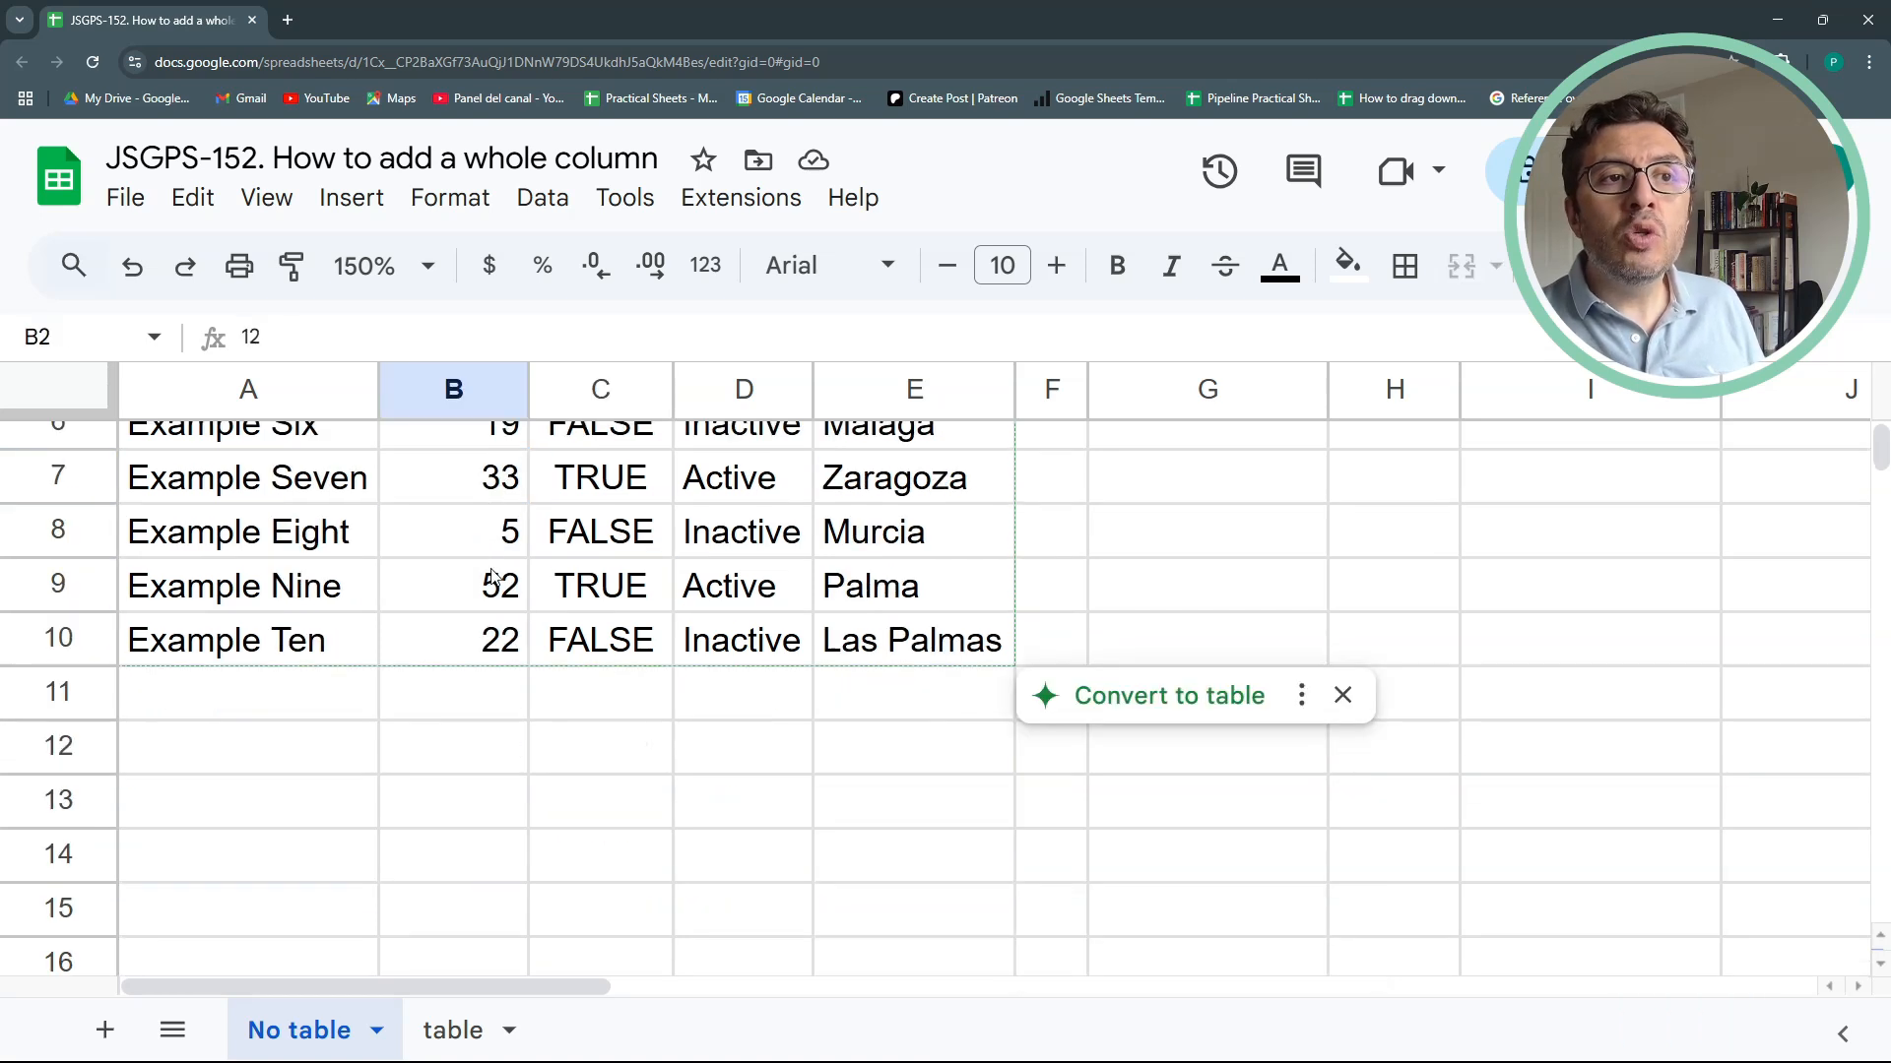
pyautogui.click(493, 653)
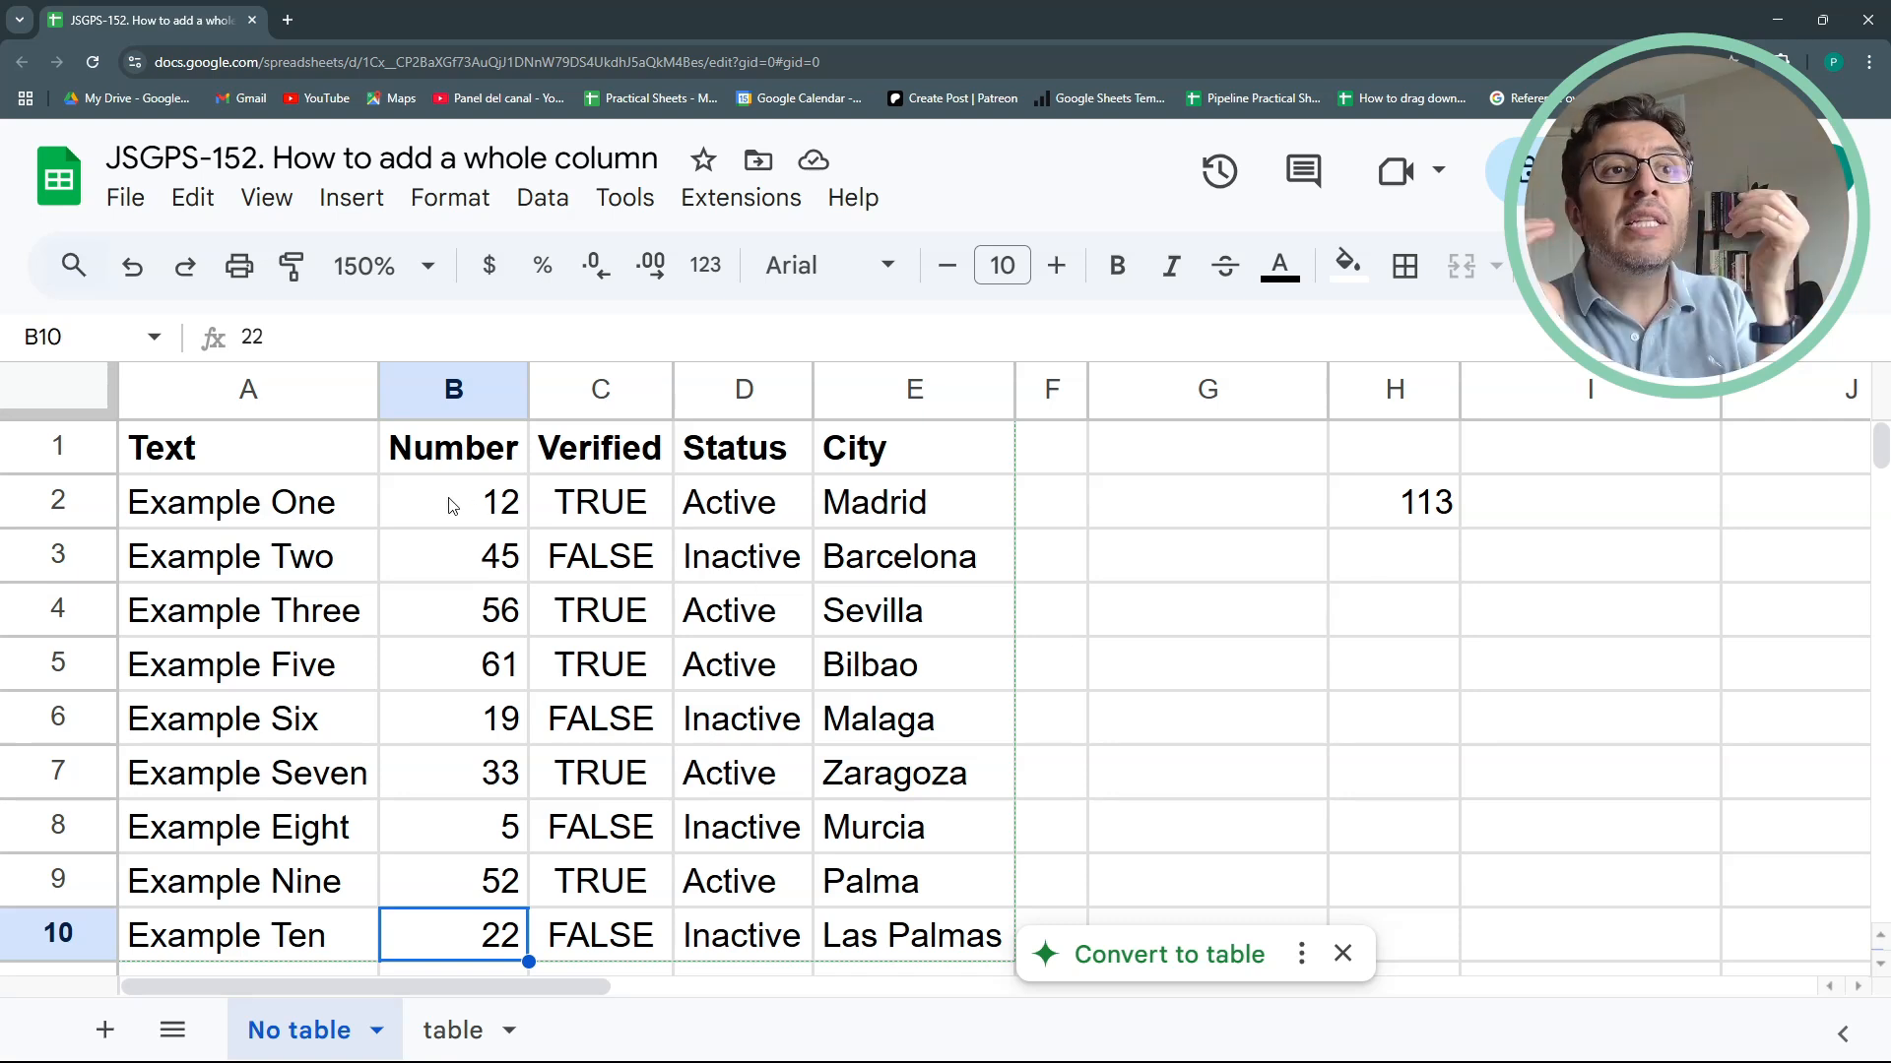
pyautogui.moveTo(452, 507); pyautogui.dragTo(498, 933)
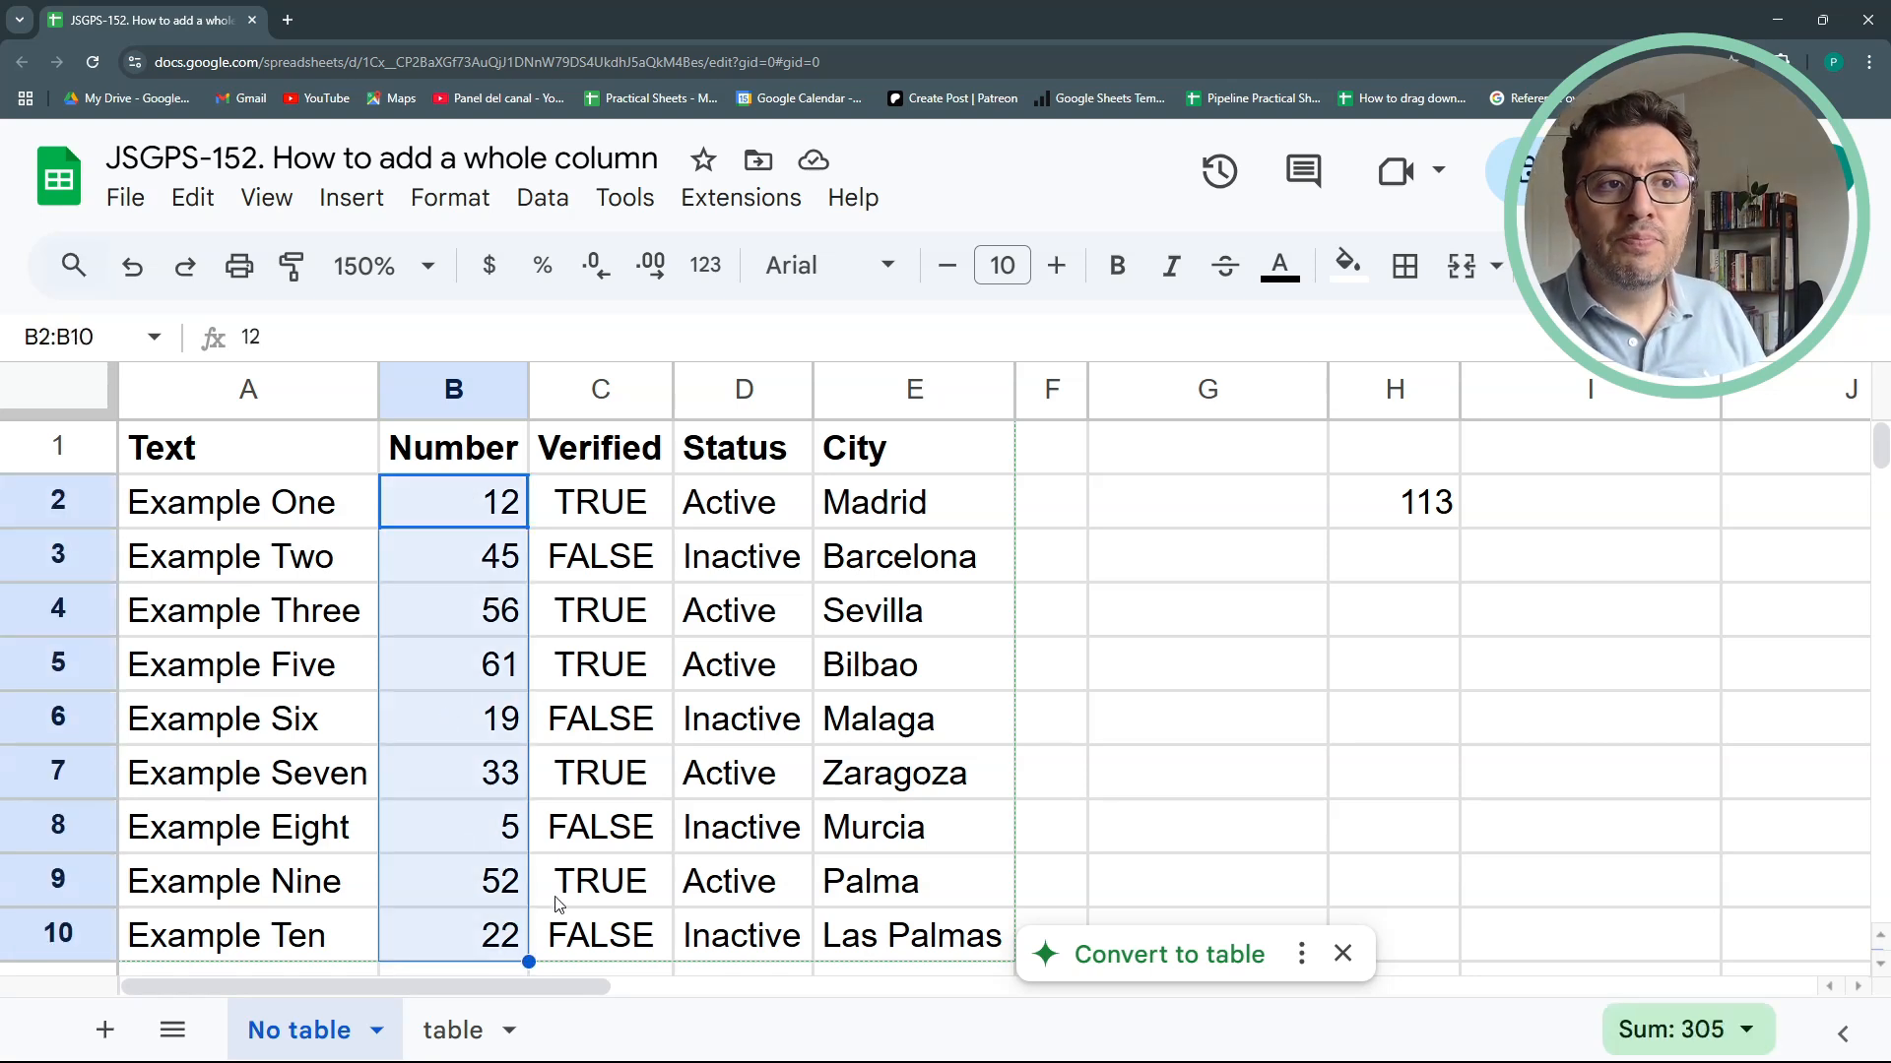
# Replace the separate cell references in H2 with a range so the formula reads =sum(B2:B10)
pyautogui.click(1394, 501)
pyautogui.doubleClick(1390, 499)
pyautogui.press('Left')
pyautogui.hotkey('shift', 'Left')
pyautogui.hotkey('shift', 'Left')
pyautogui.hotkey('shift', 'Left')
pyautogui.hotkey('shift', 'Left')
pyautogui.hotkey('shift', 'Left')
pyautogui.hotkey('shift', 'Left')
pyautogui.press('BackSpace')
pyautogui.press('BackSpace')
pyautogui.press('BackSpace')
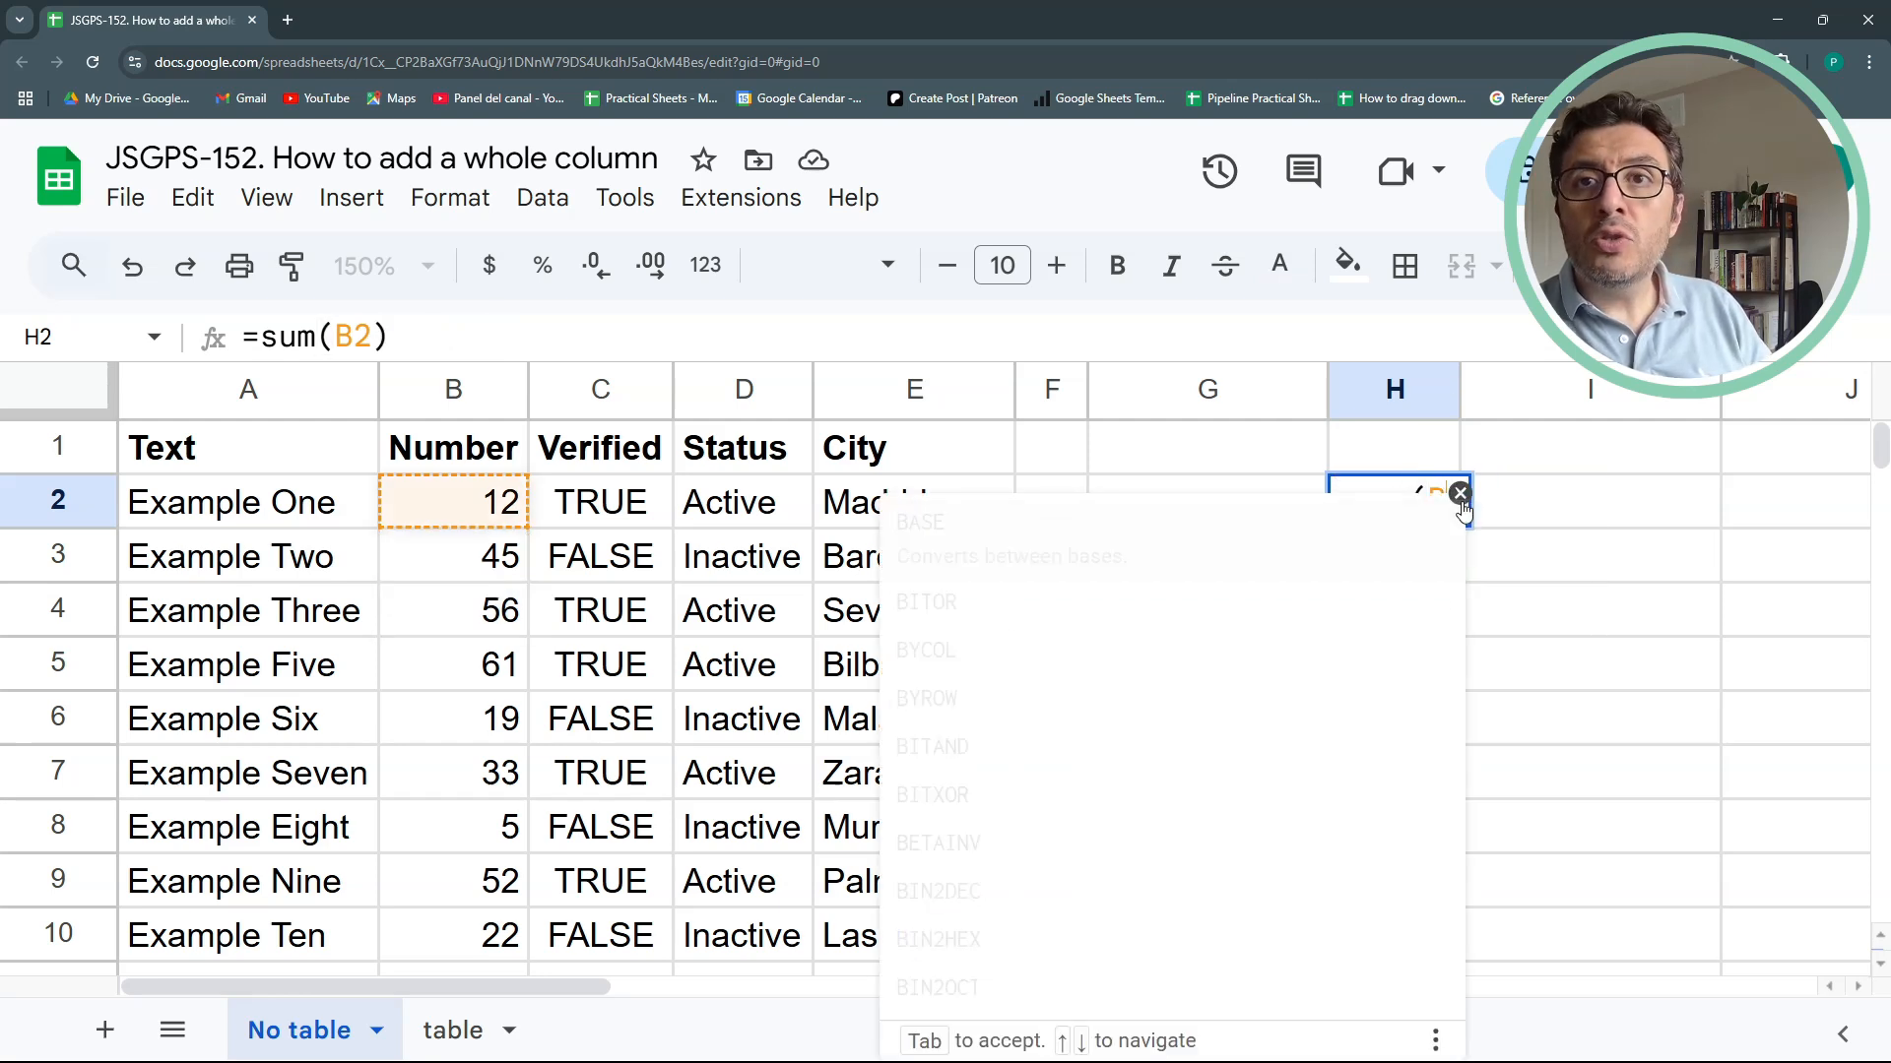
pyautogui.moveTo(423, 517); pyautogui.dragTo(494, 934)
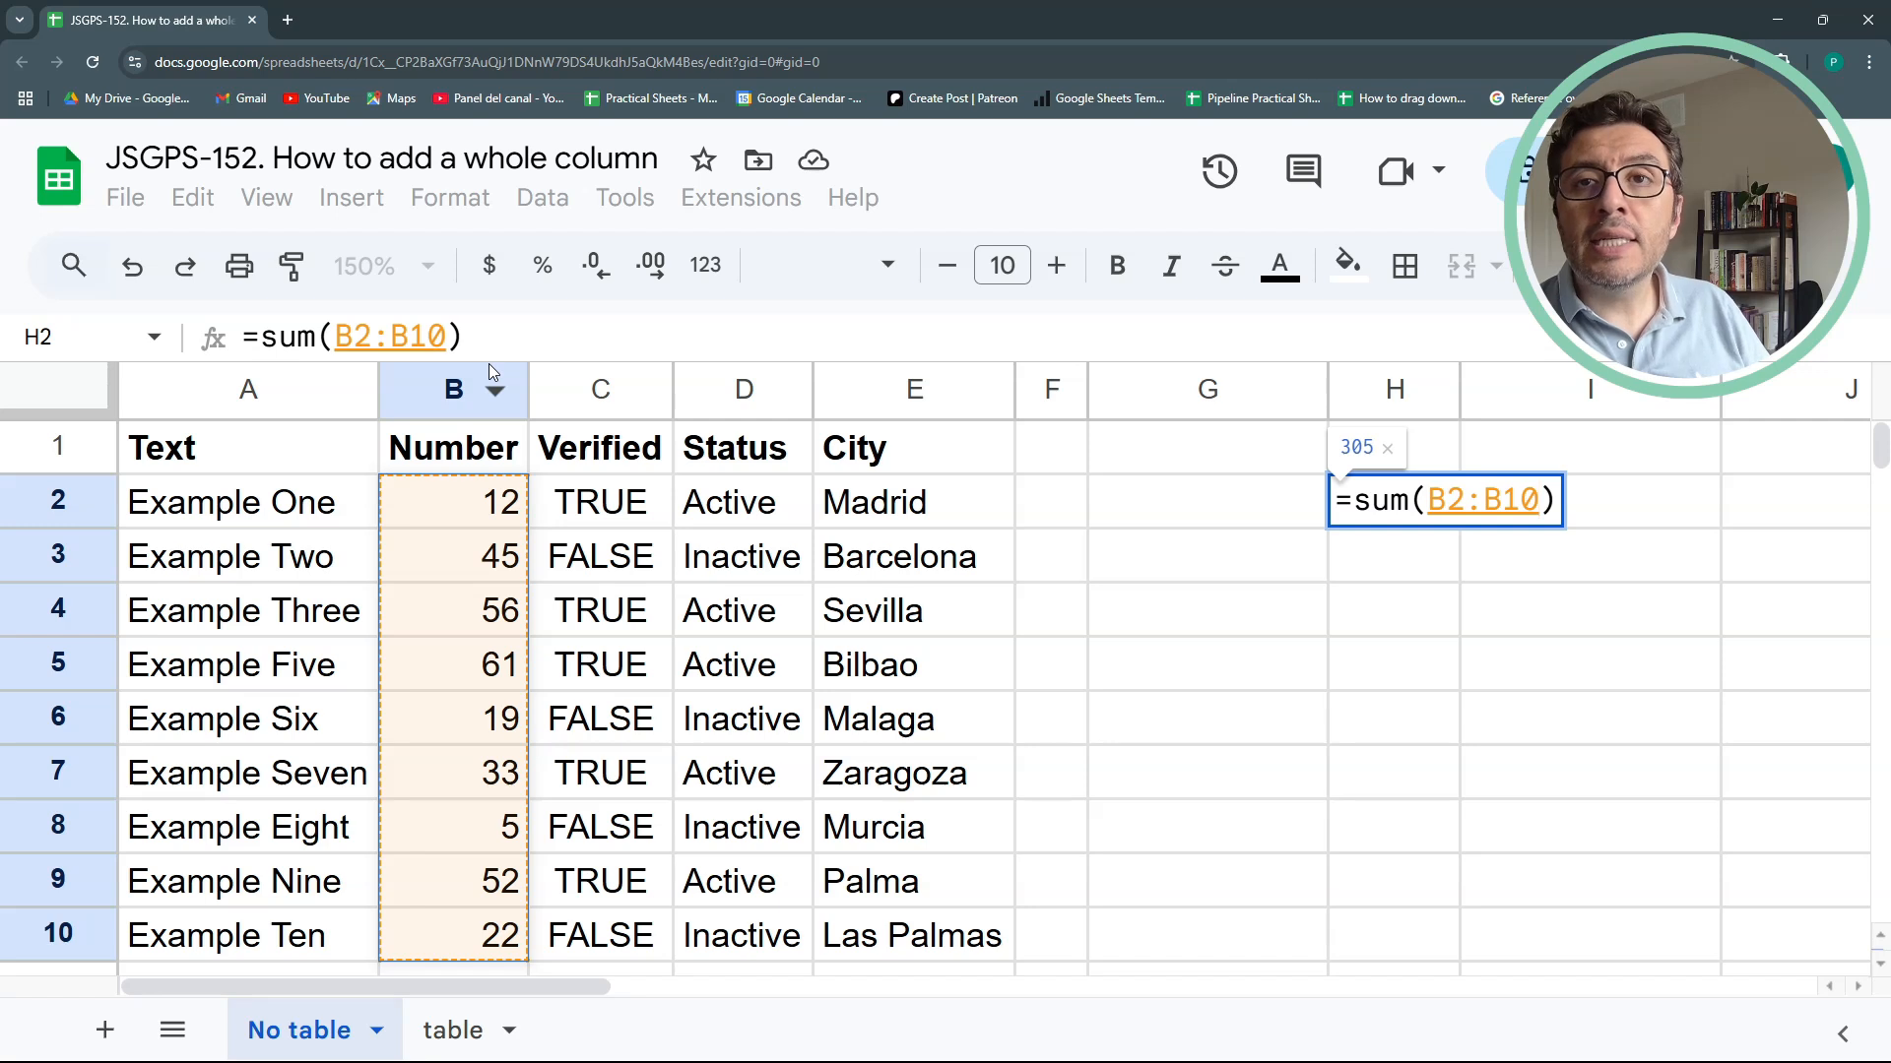
pyautogui.press('Return')
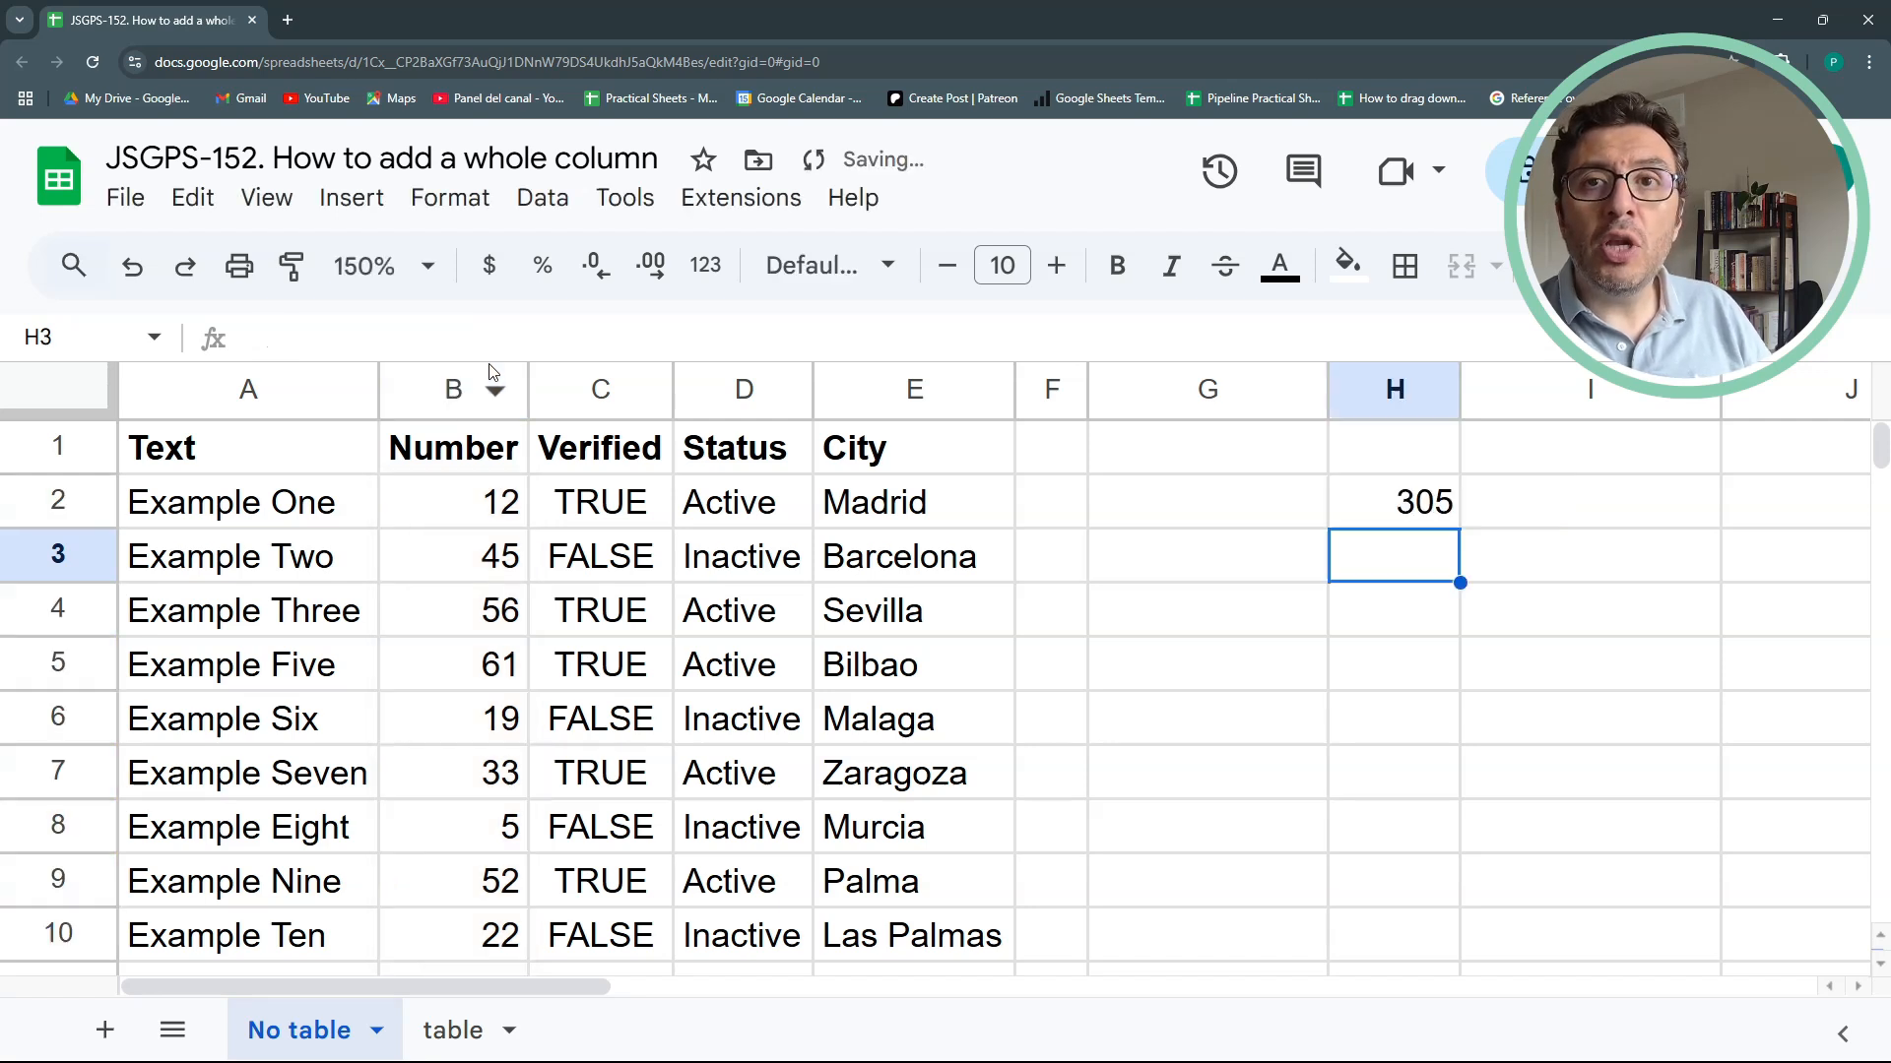
pyautogui.press('Up')
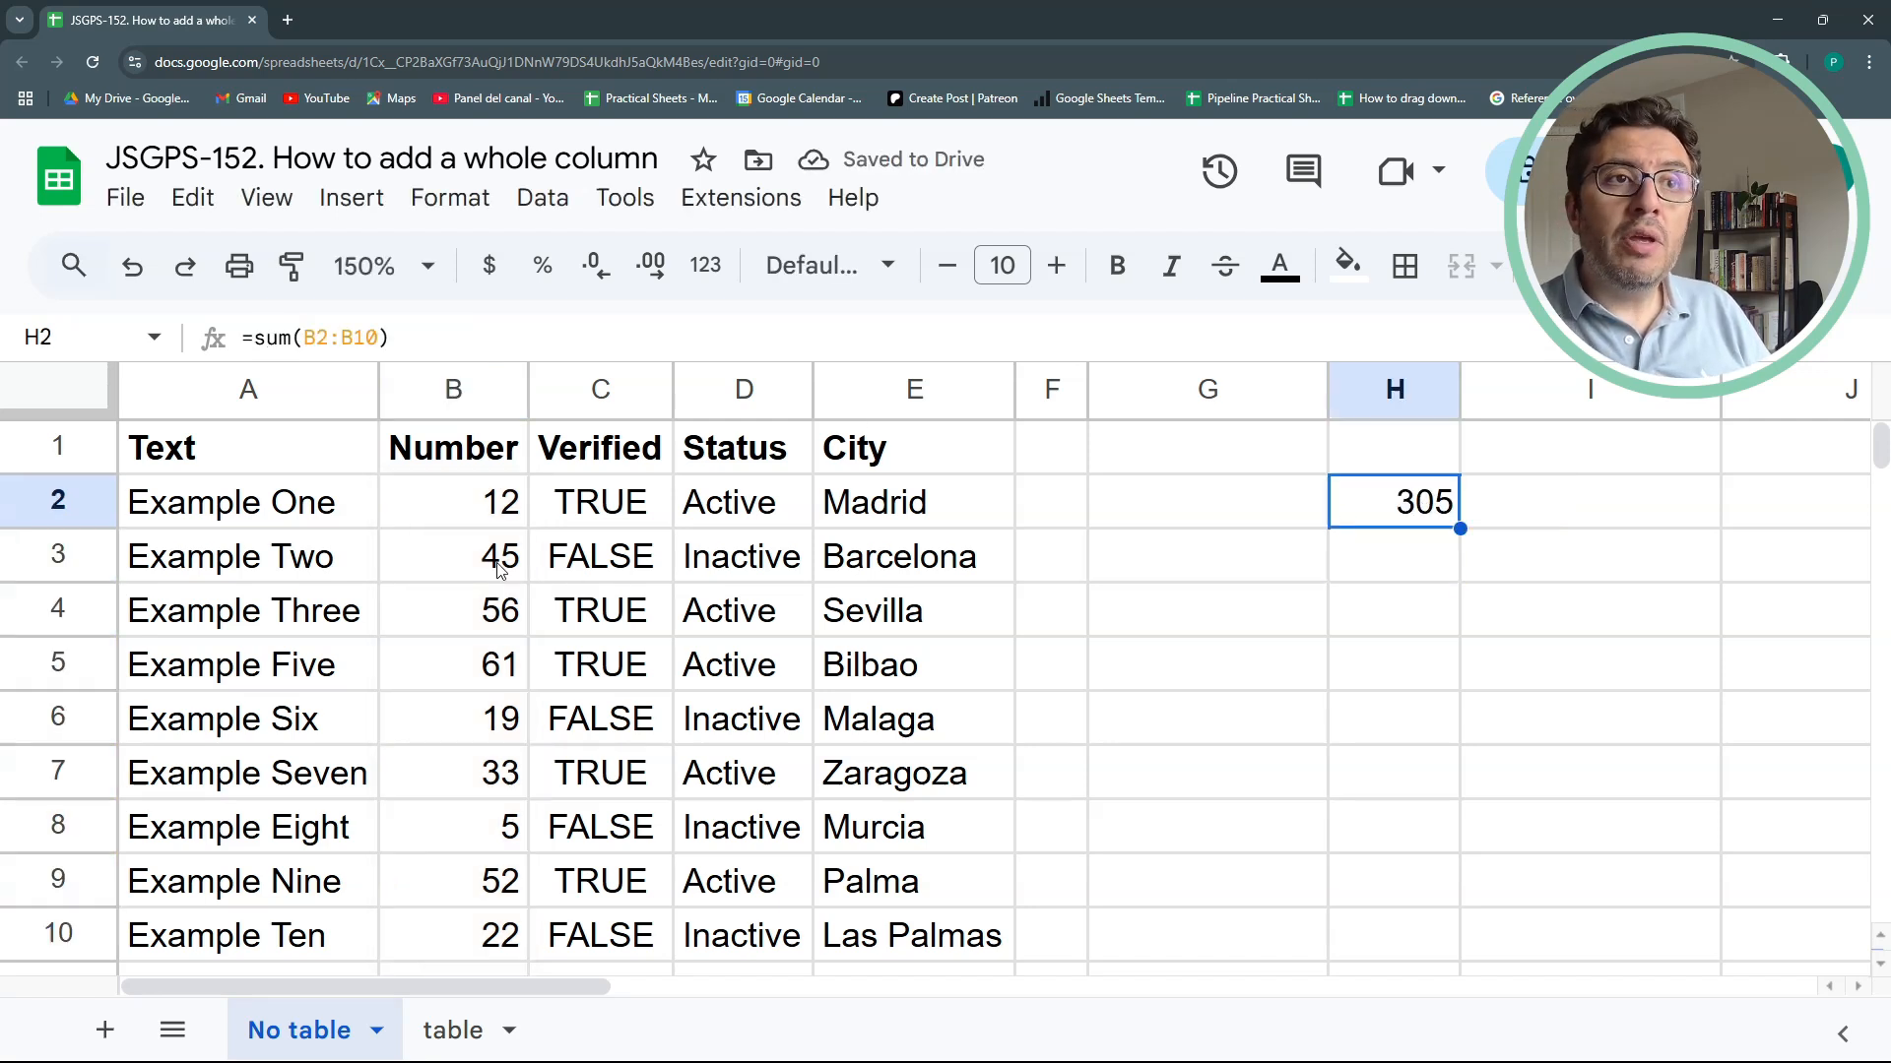
pyautogui.press('Return')
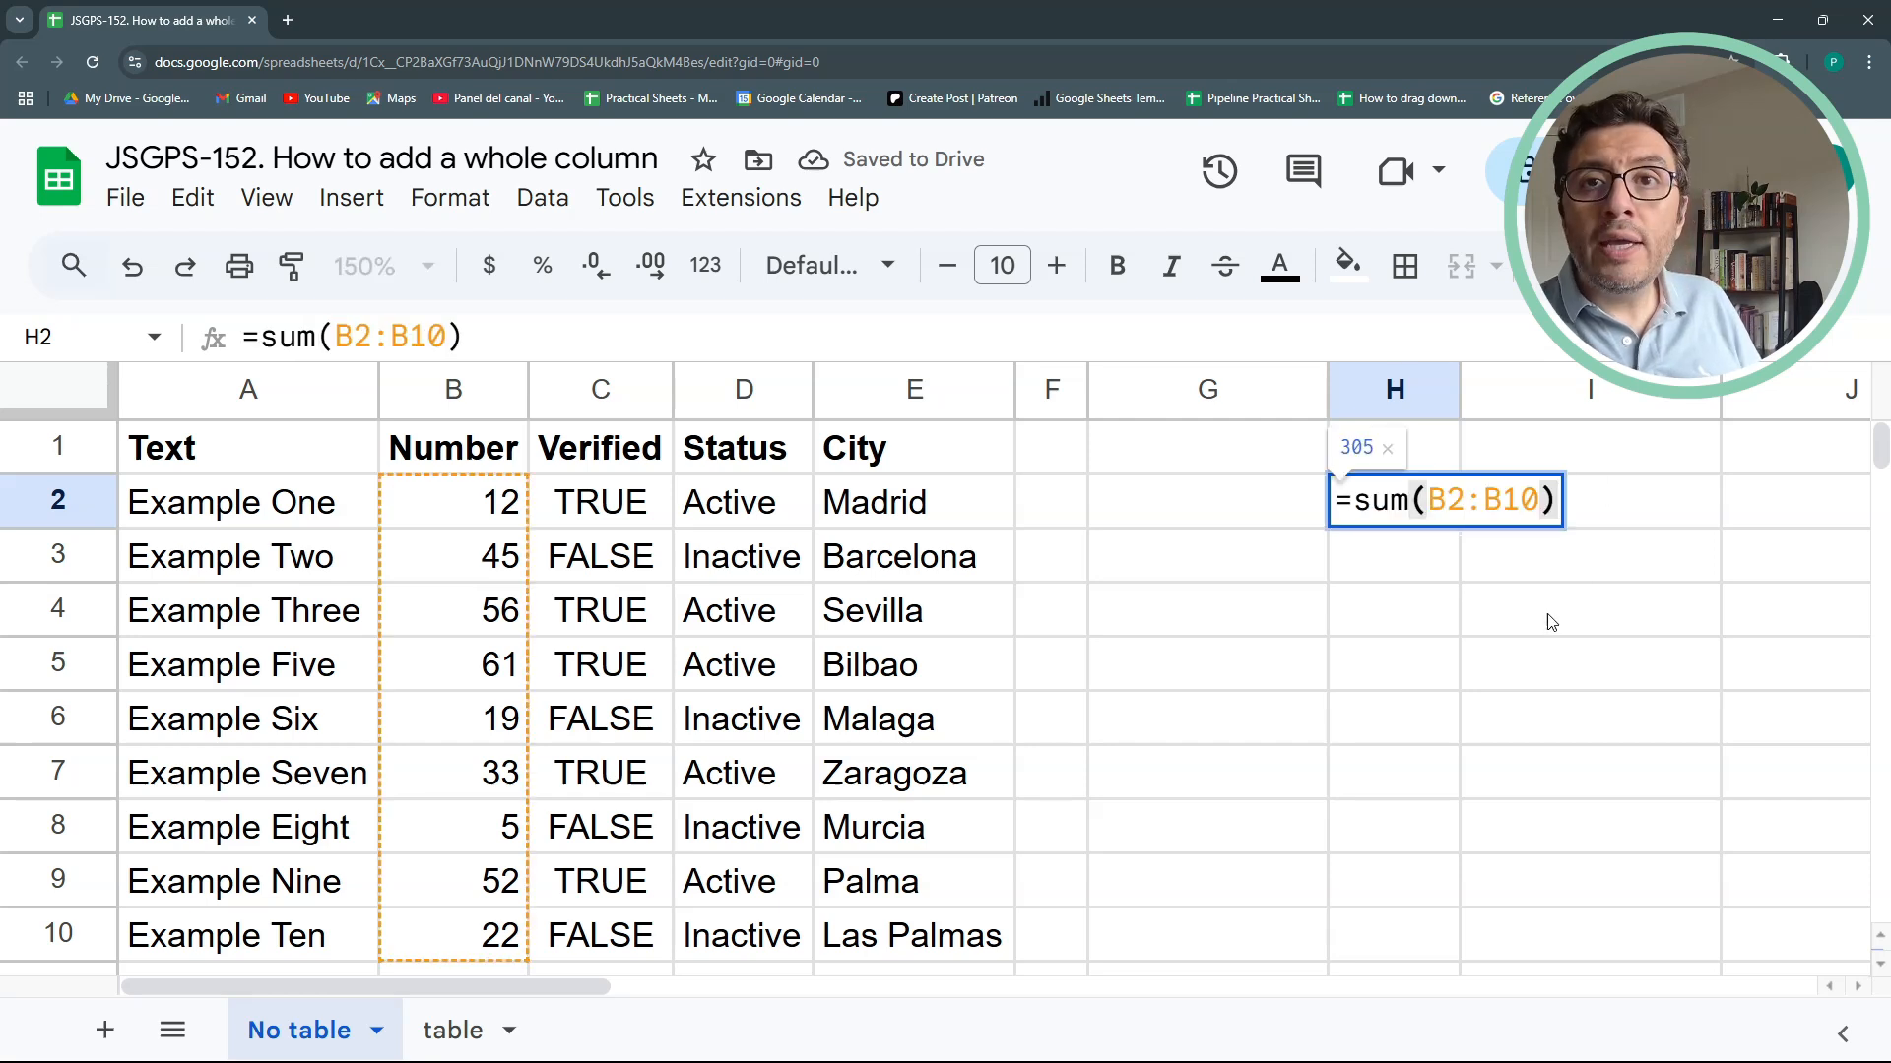
# Insert a row above row 4 and enter 32 in its Number cell
pyautogui.click(59, 611)
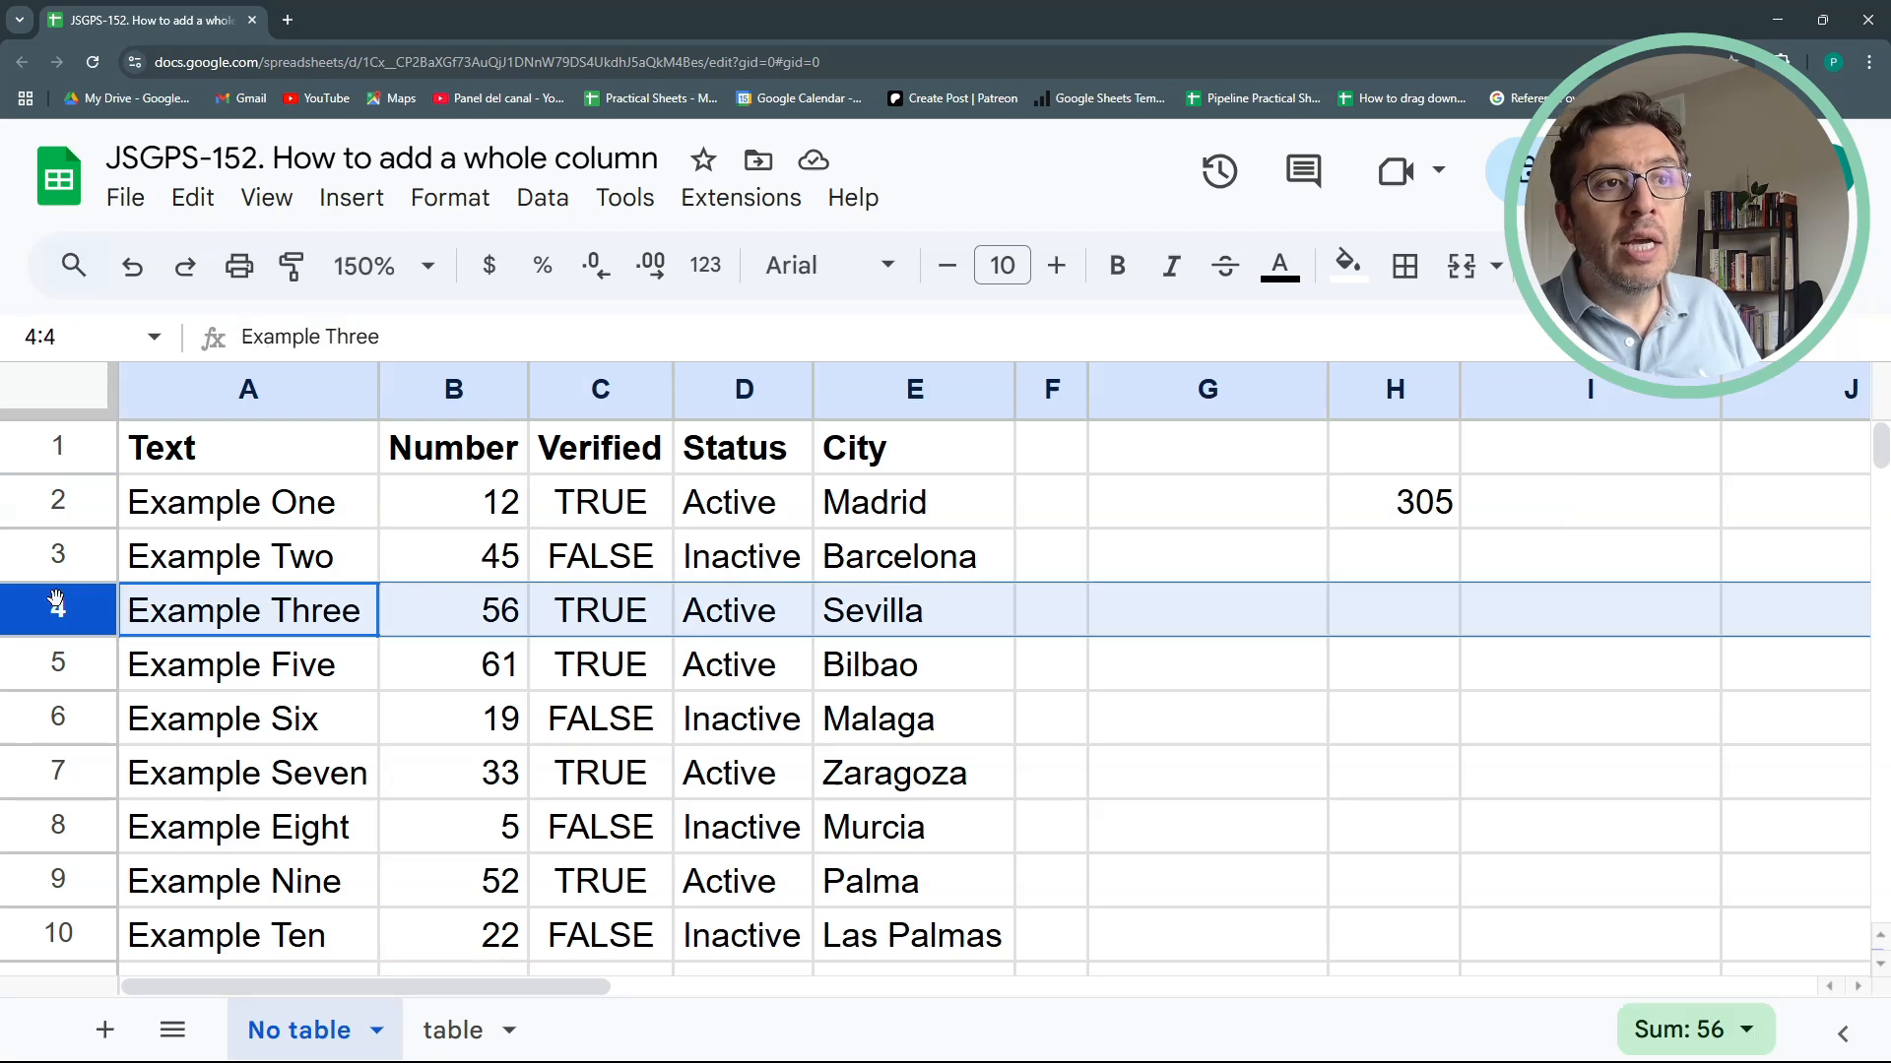
pyautogui.rightClick(58, 611)
pyautogui.click(166, 548)
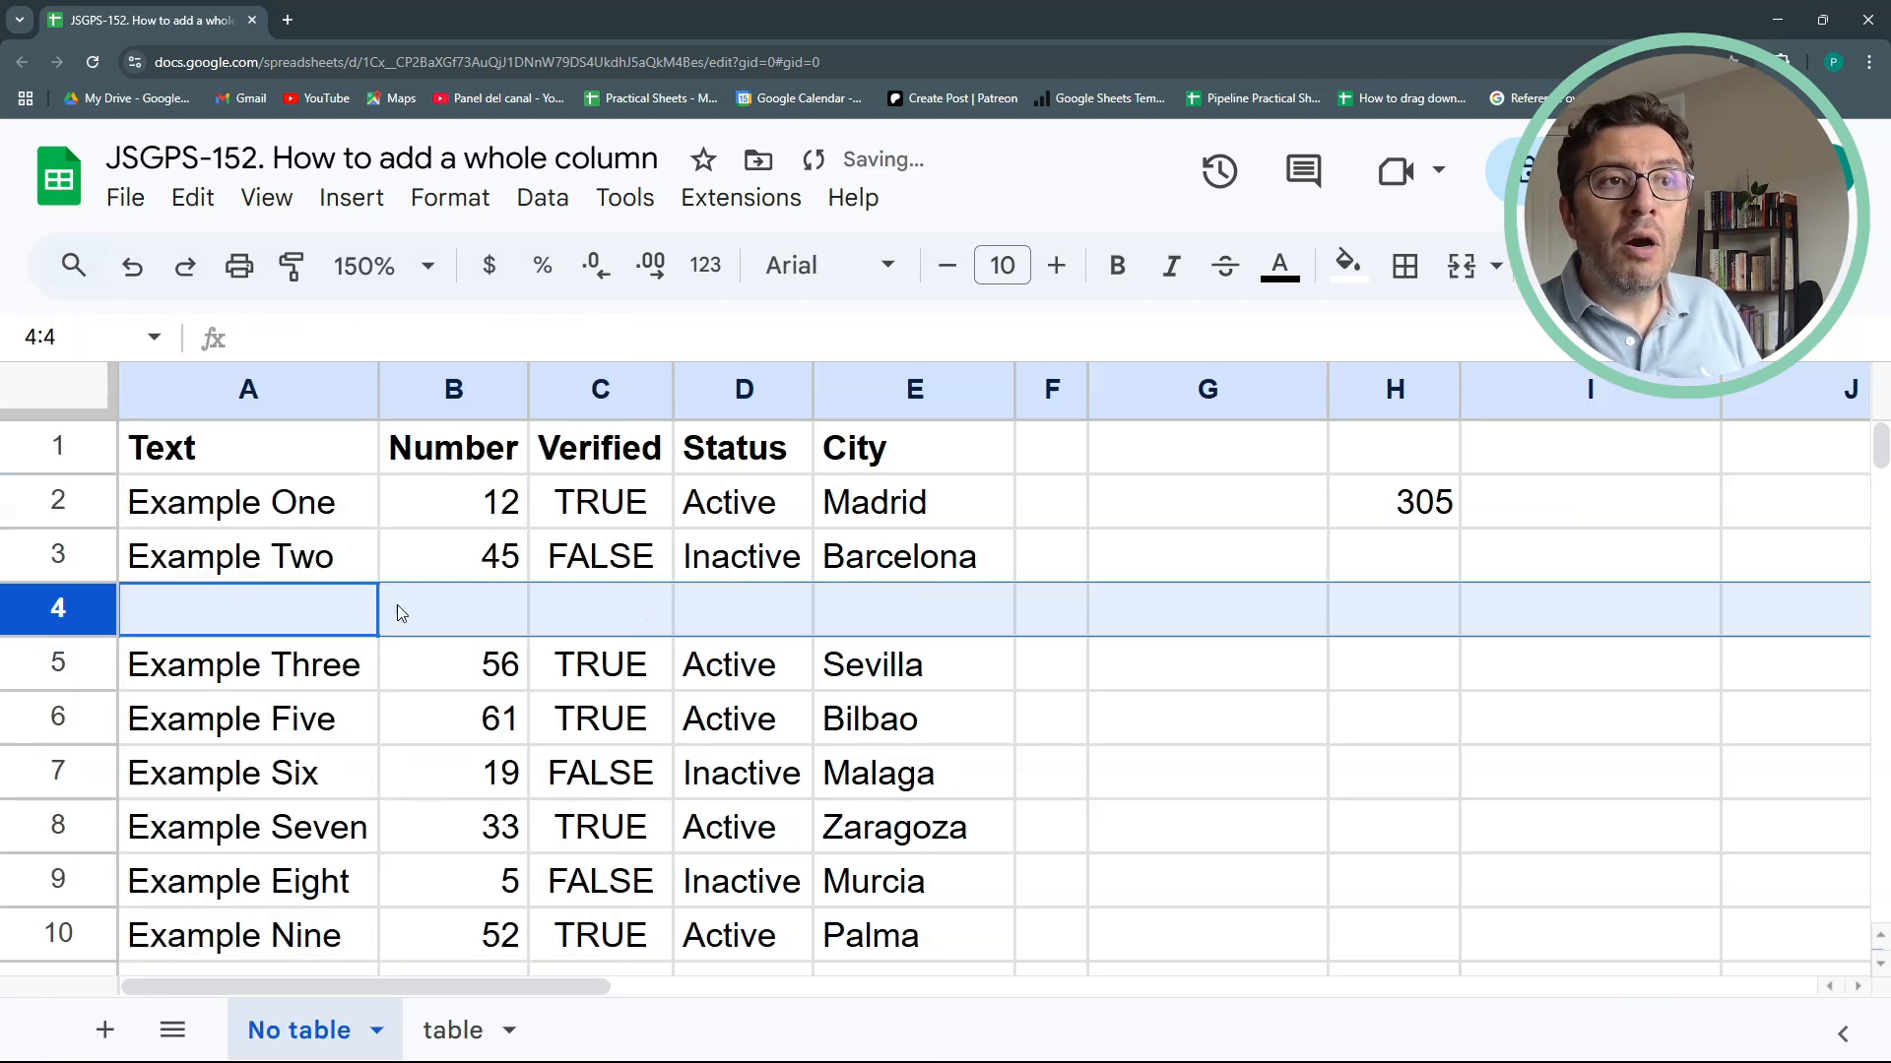
pyautogui.click(459, 609)
pyautogui.write('32')
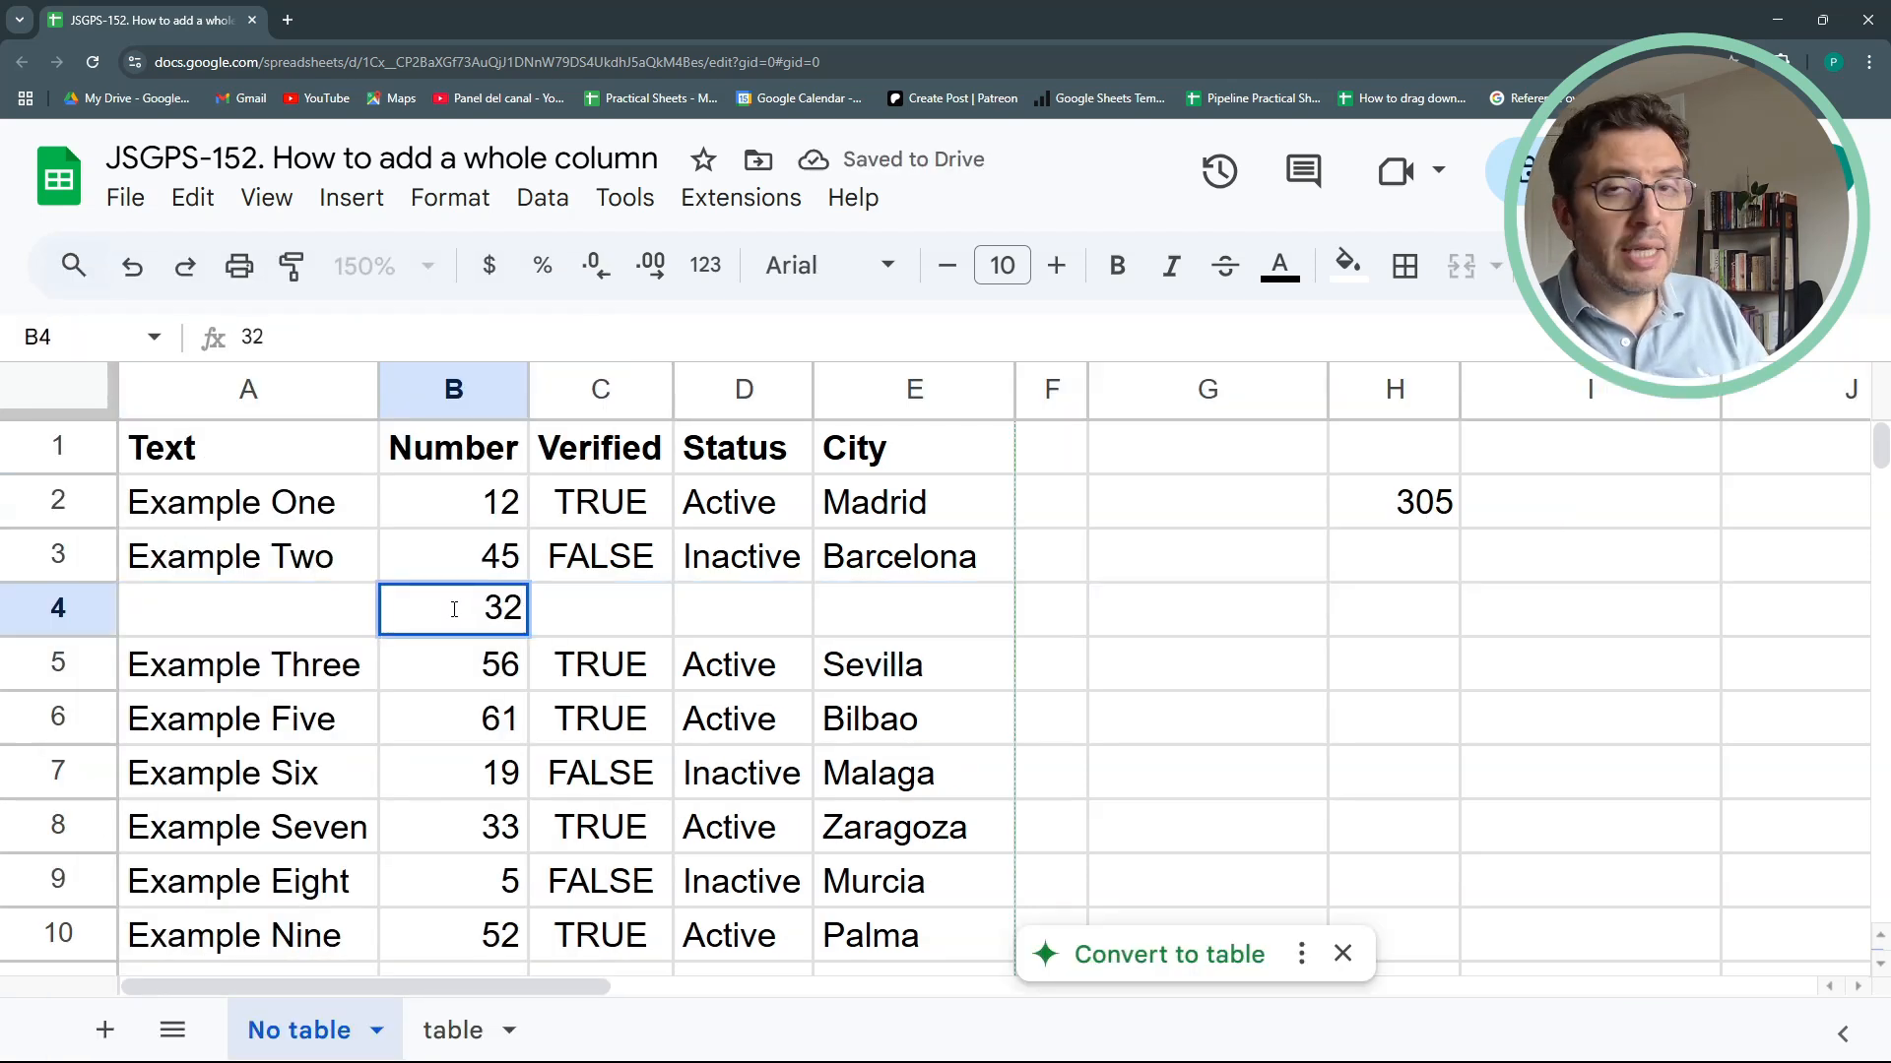
pyautogui.press('Return')
# Inspect which range the SUM formula in H2 covers
pyautogui.click(1394, 510)
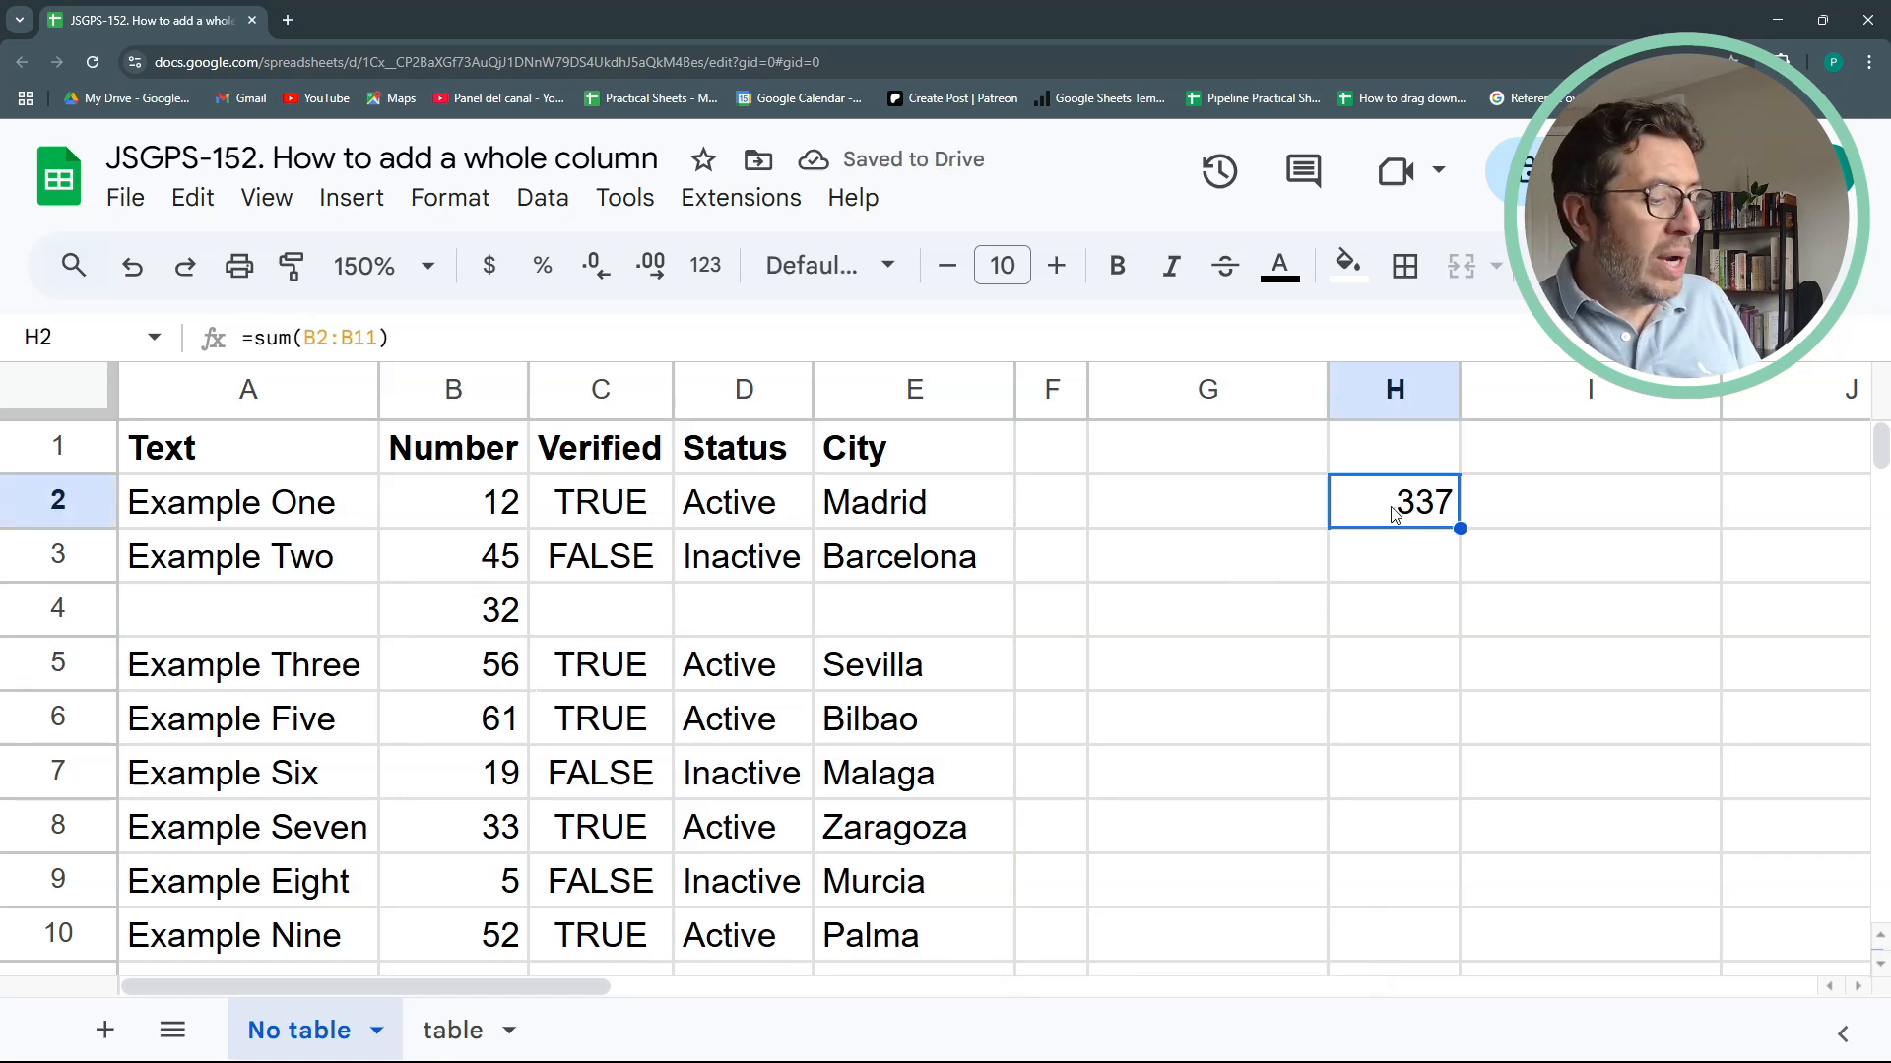
pyautogui.doubleClick(1391, 507)
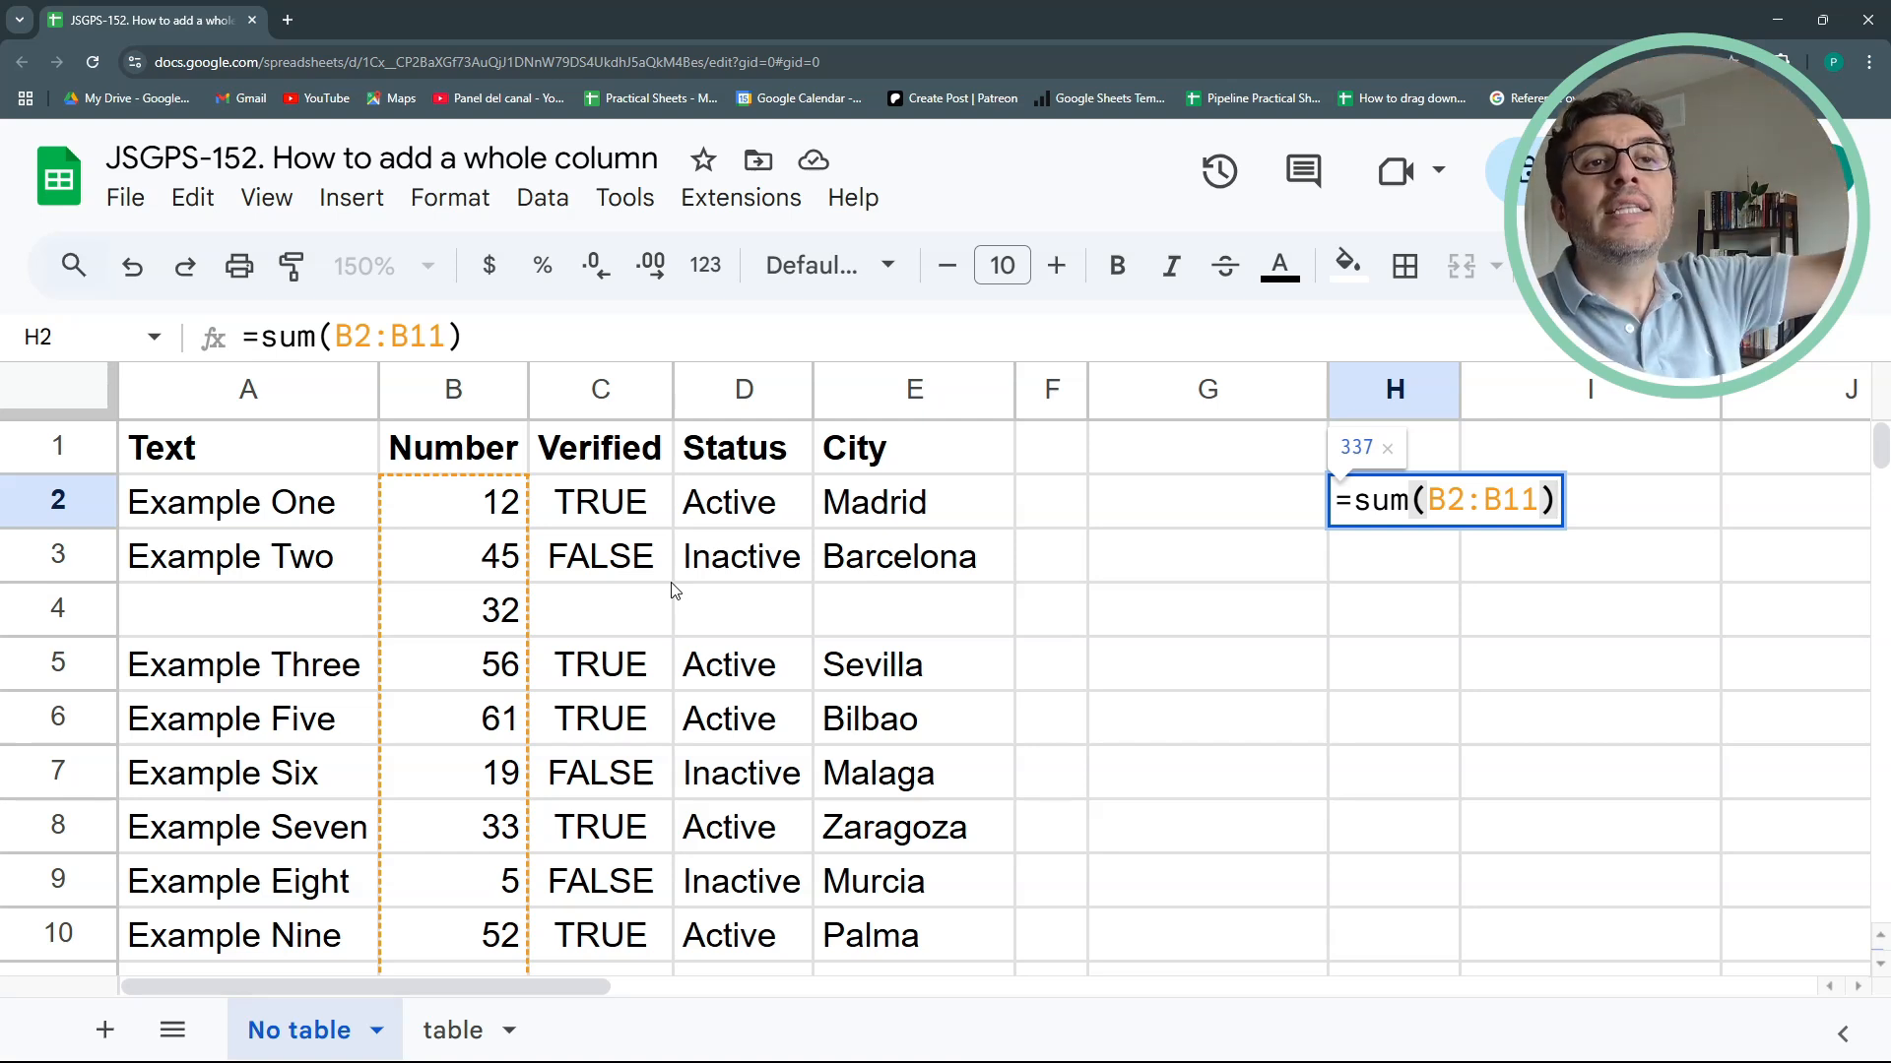
pyautogui.press('Escape')
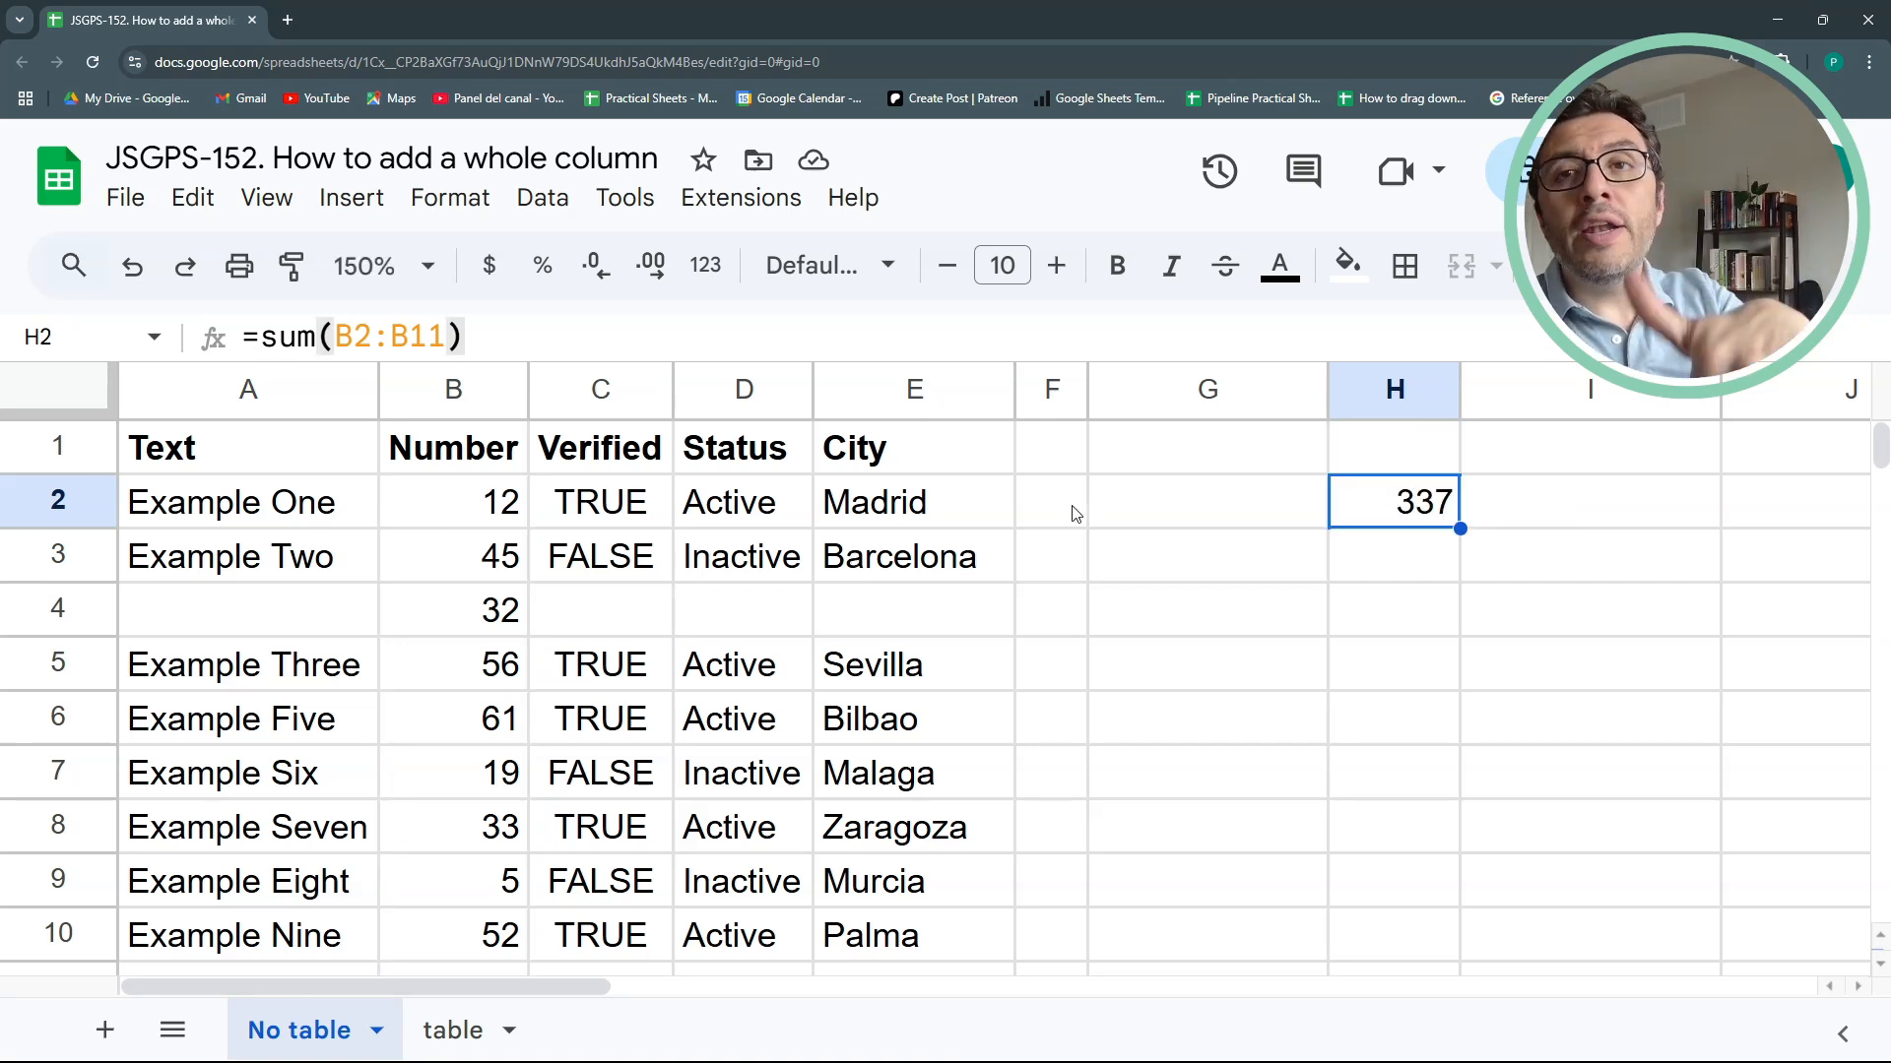
# Insert an empty row above row 2 and check which range the SUM formula in column H refers to
pyautogui.click(79, 498)
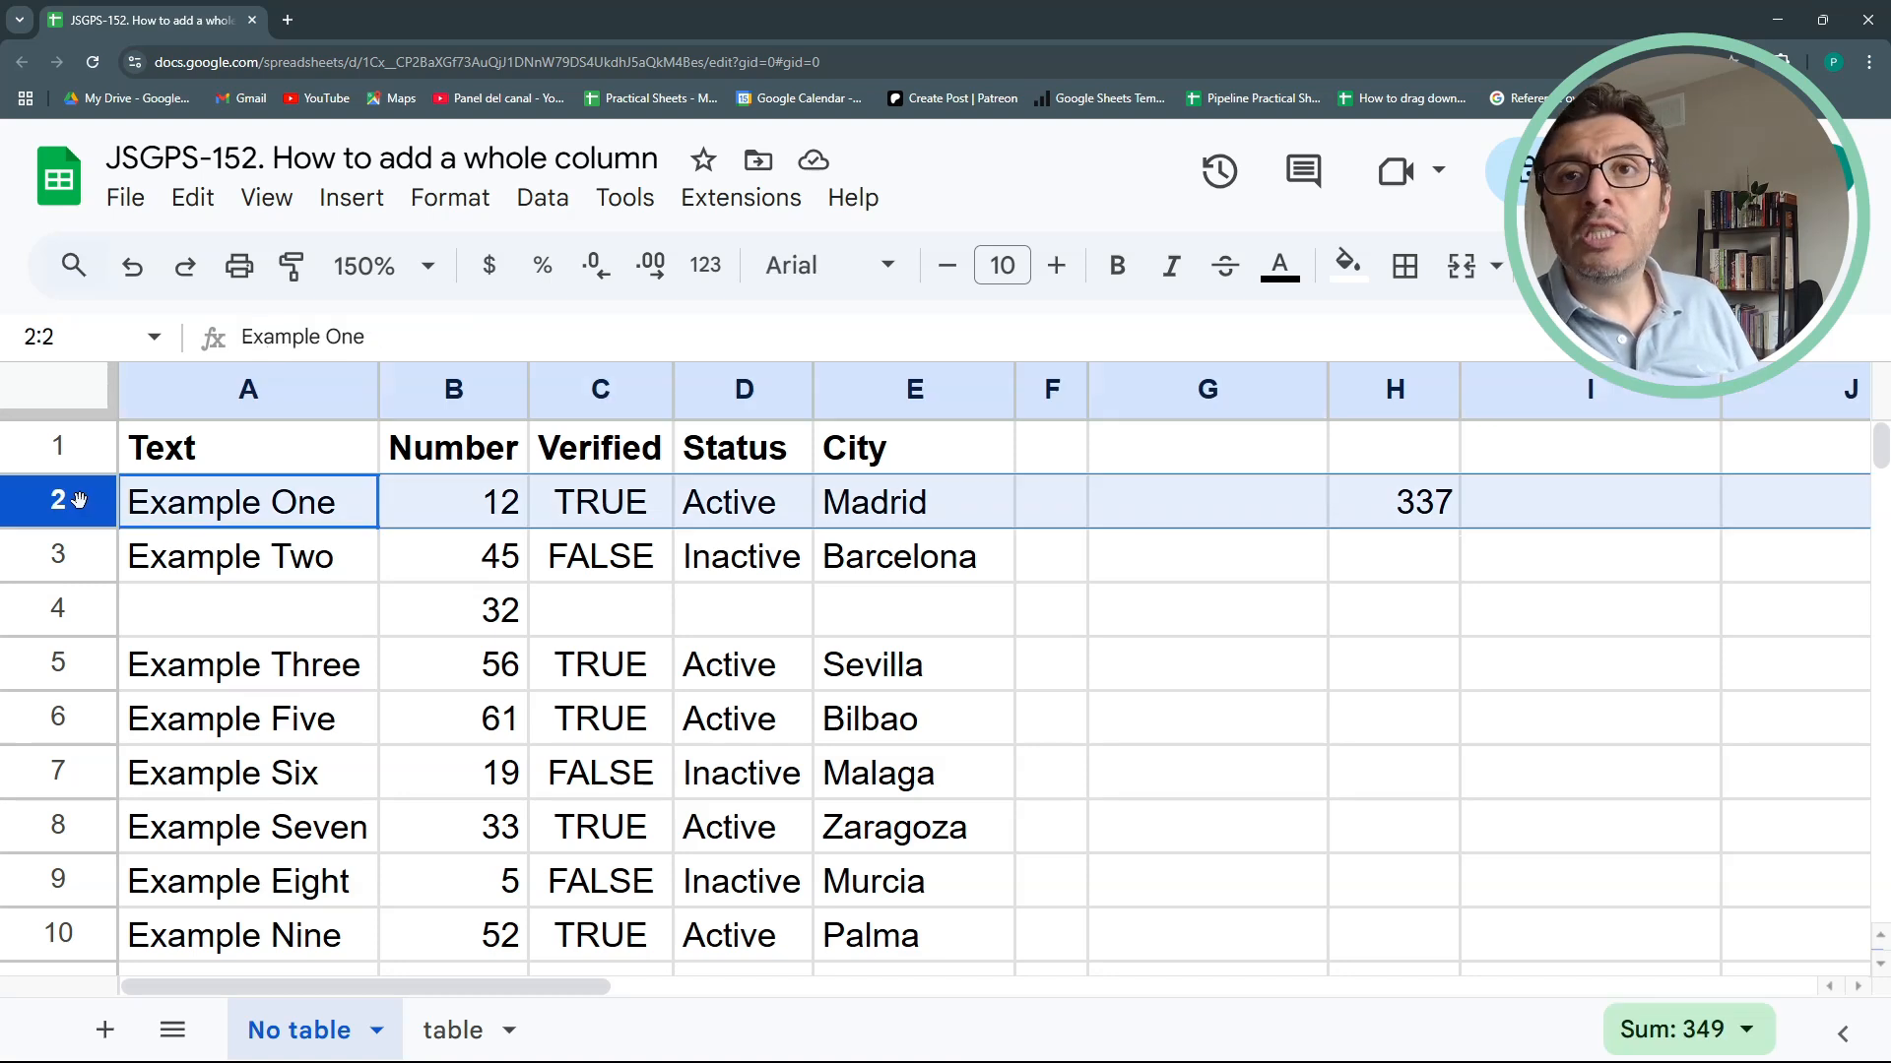
pyautogui.rightClick(79, 499)
pyautogui.click(232, 546)
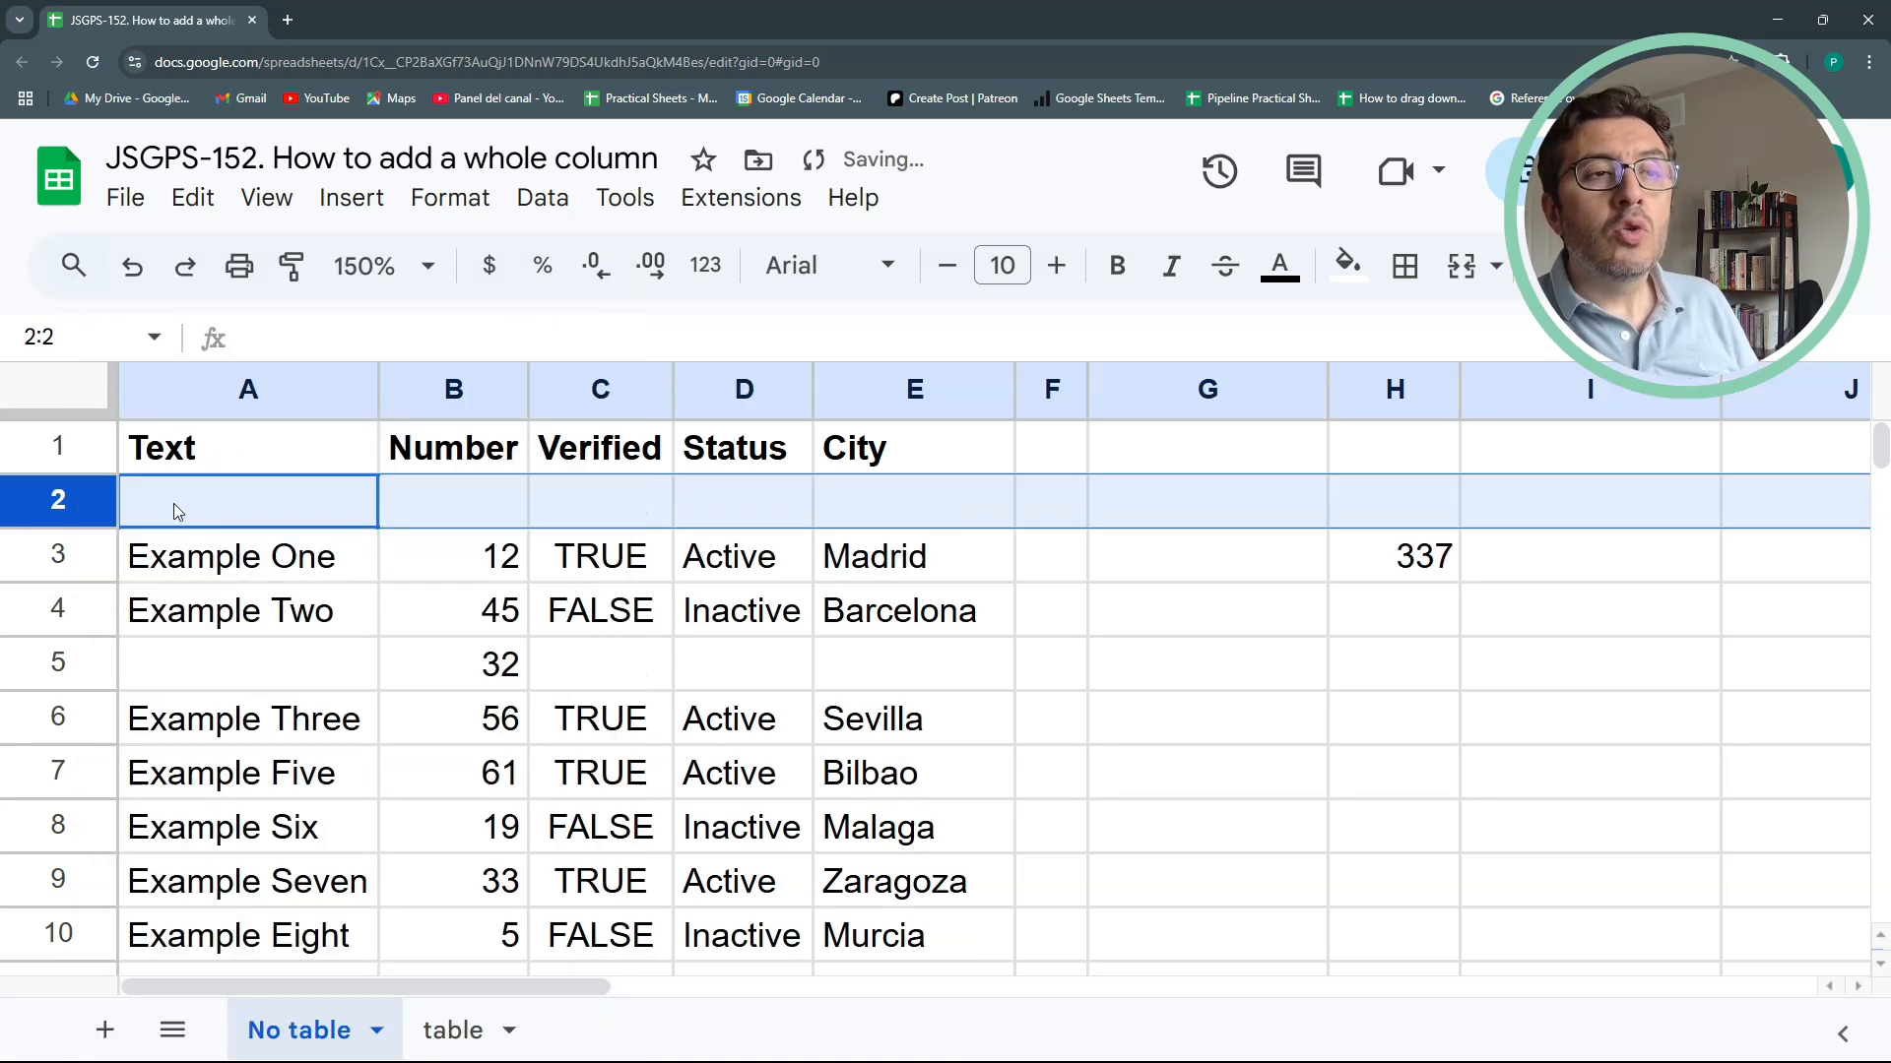
pyautogui.moveTo(173, 505); pyautogui.dragTo(593, 500)
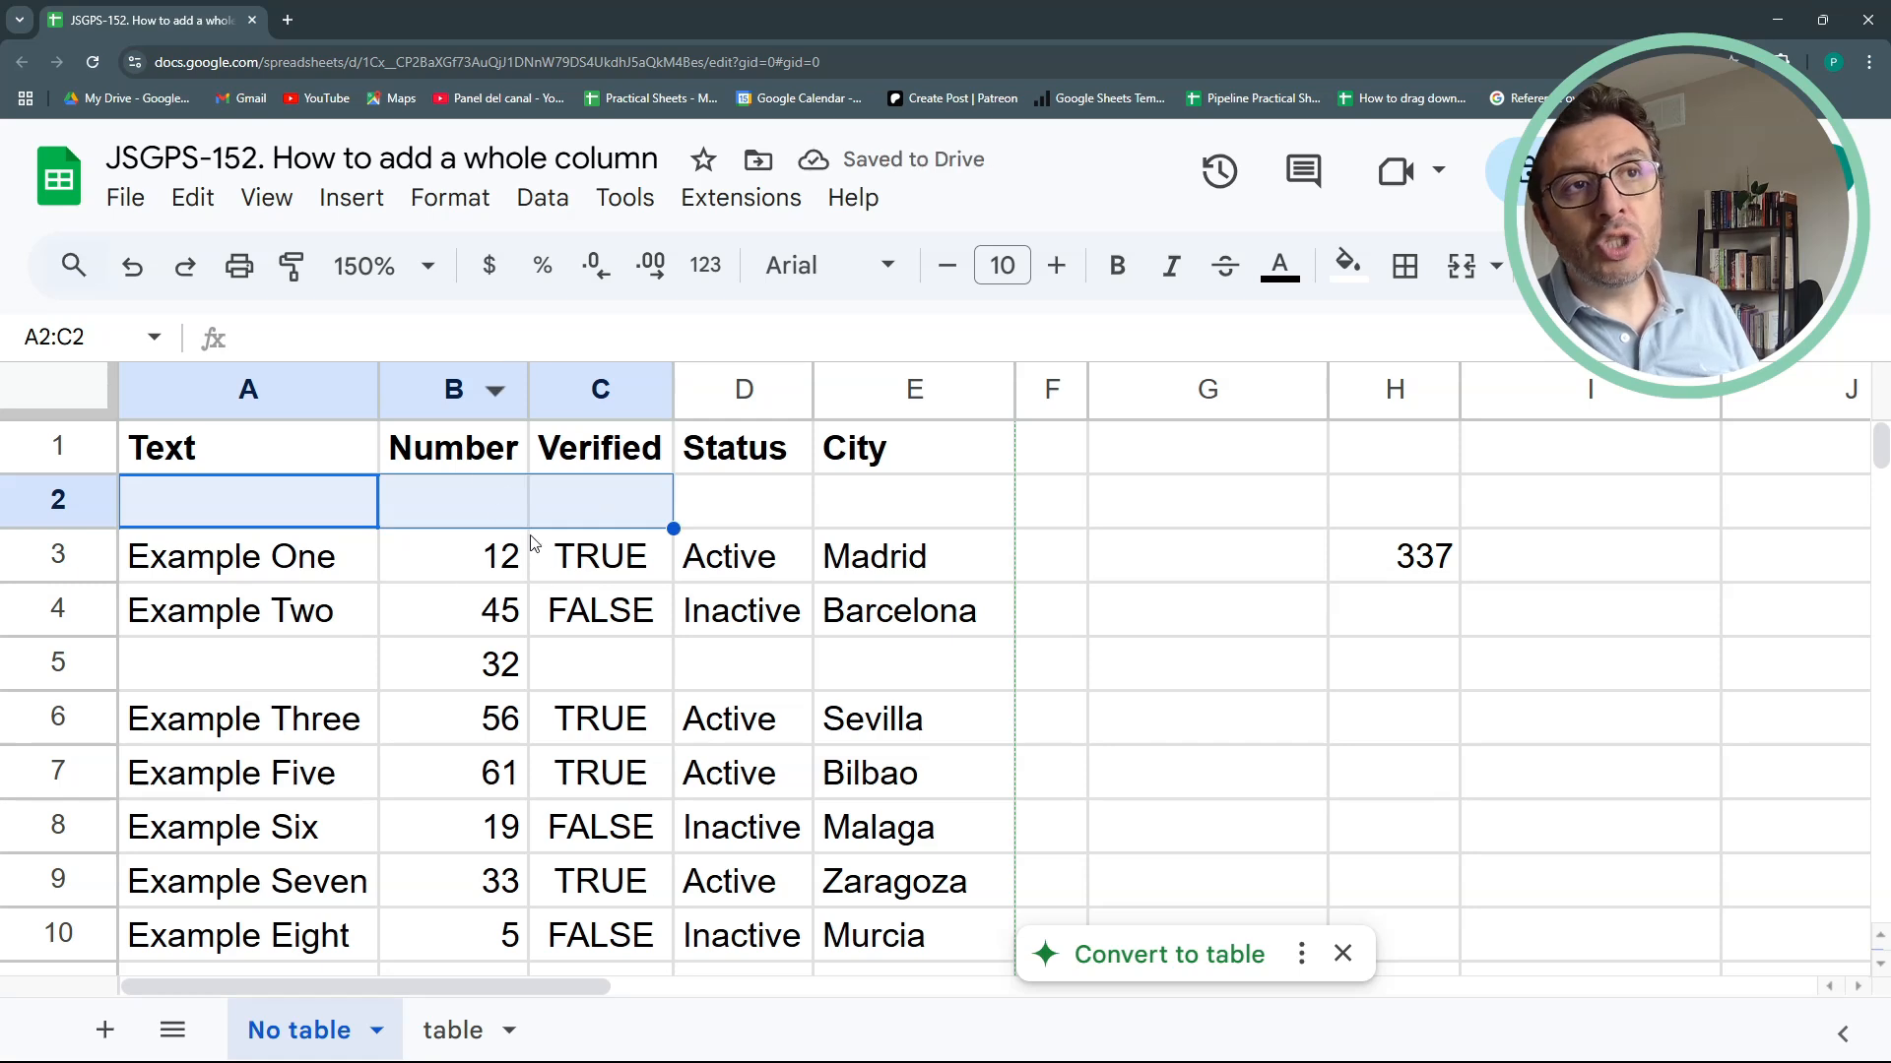
pyautogui.click(483, 505)
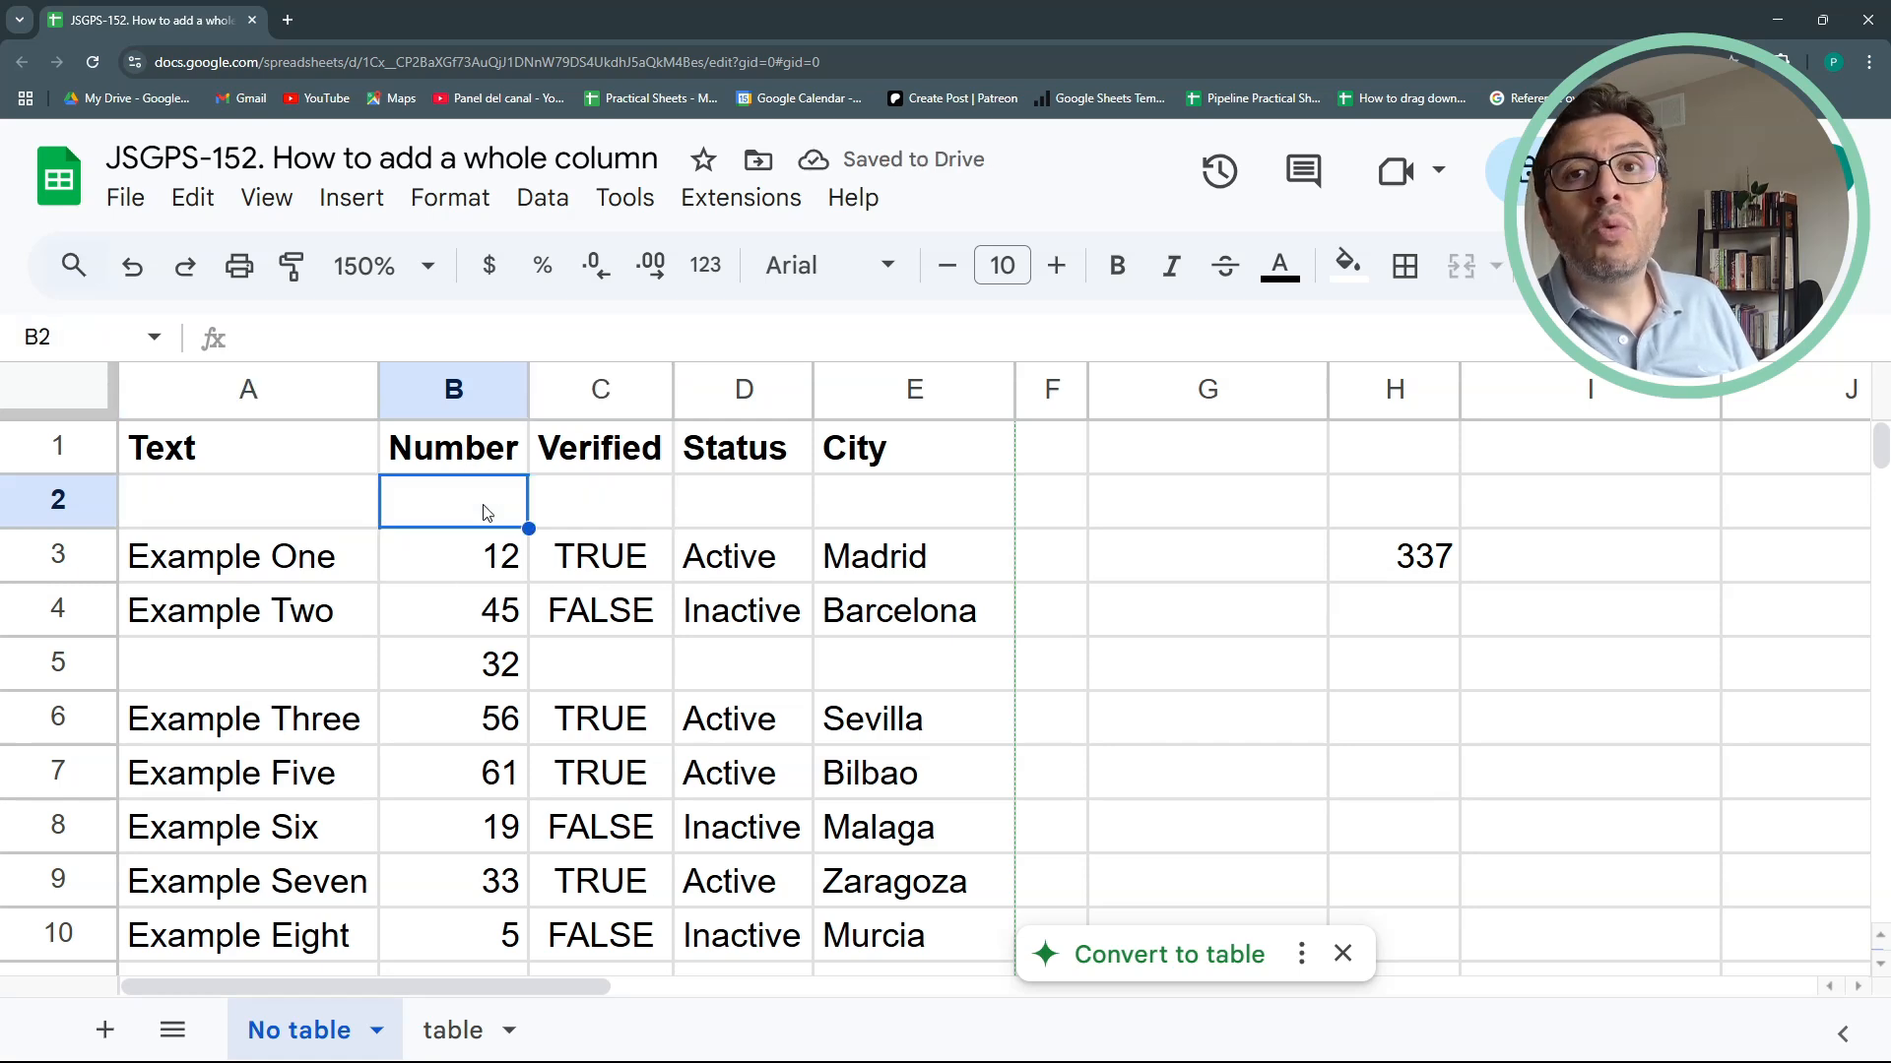
pyautogui.click(1388, 557)
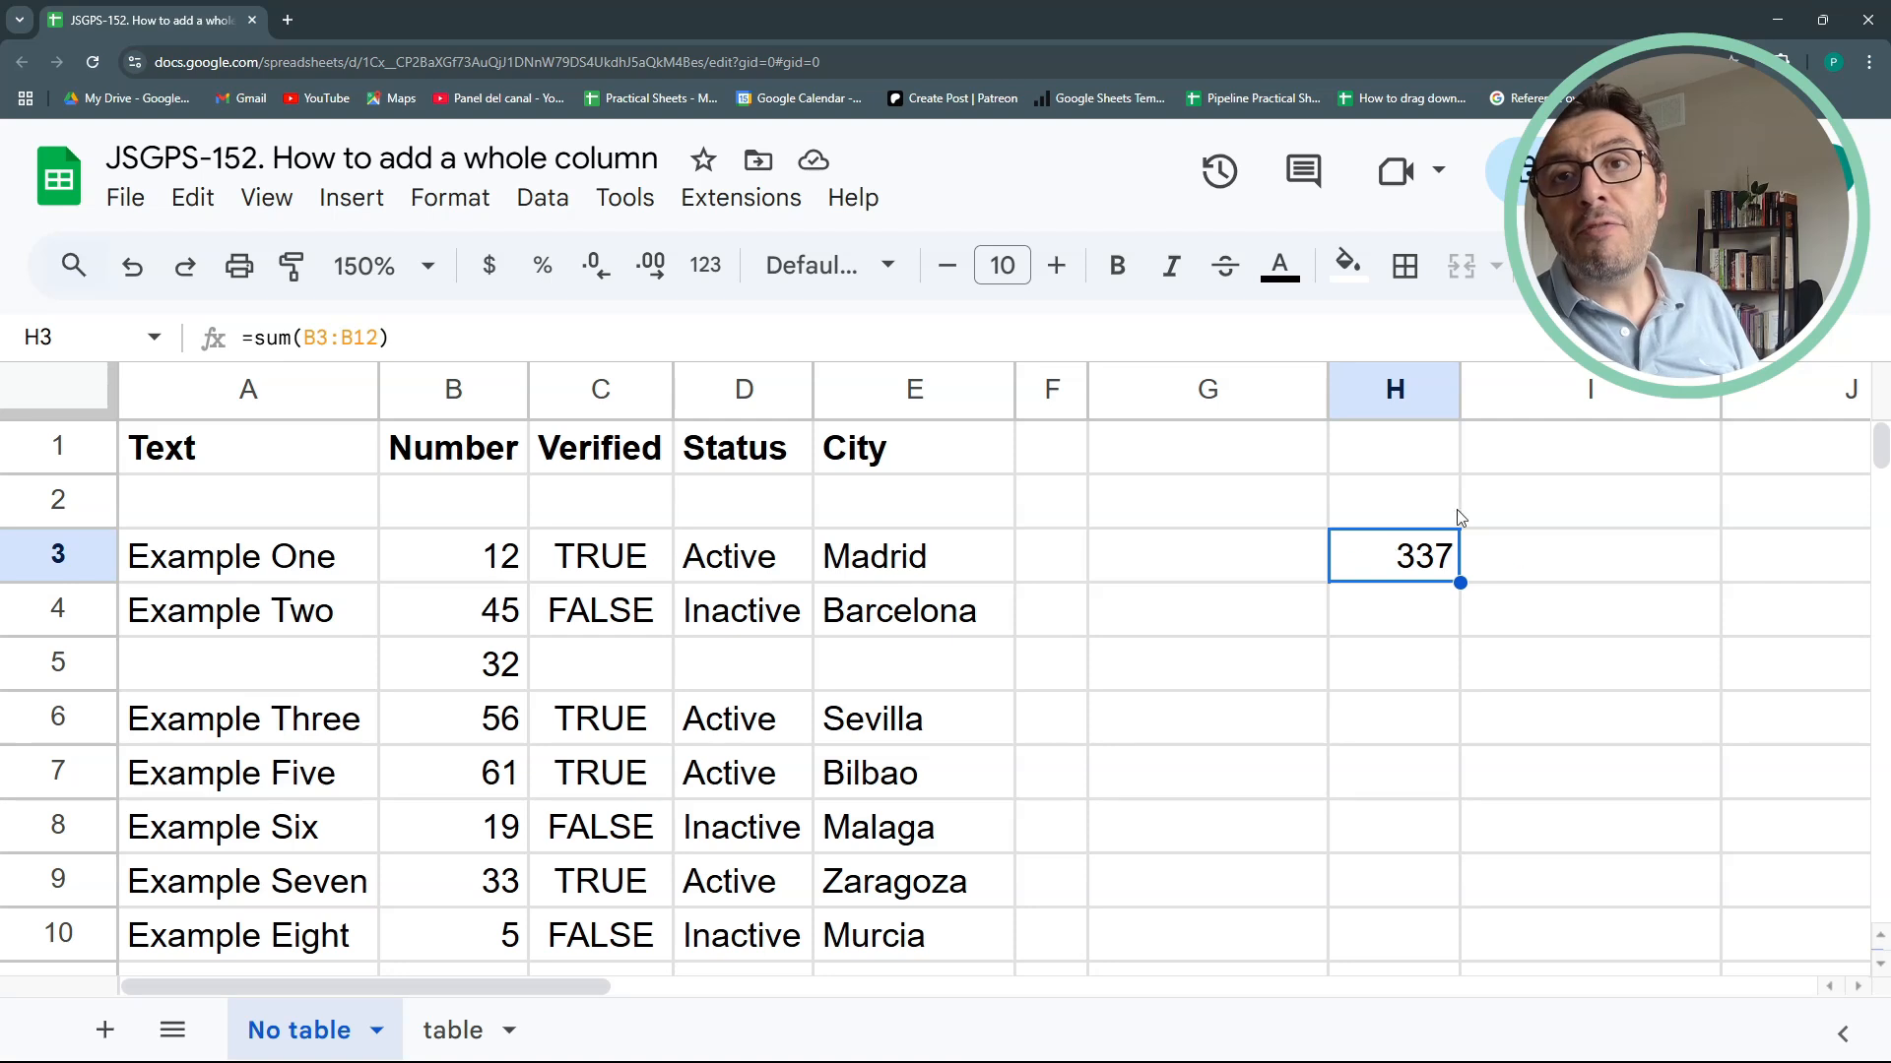
pyautogui.doubleClick(1393, 558)
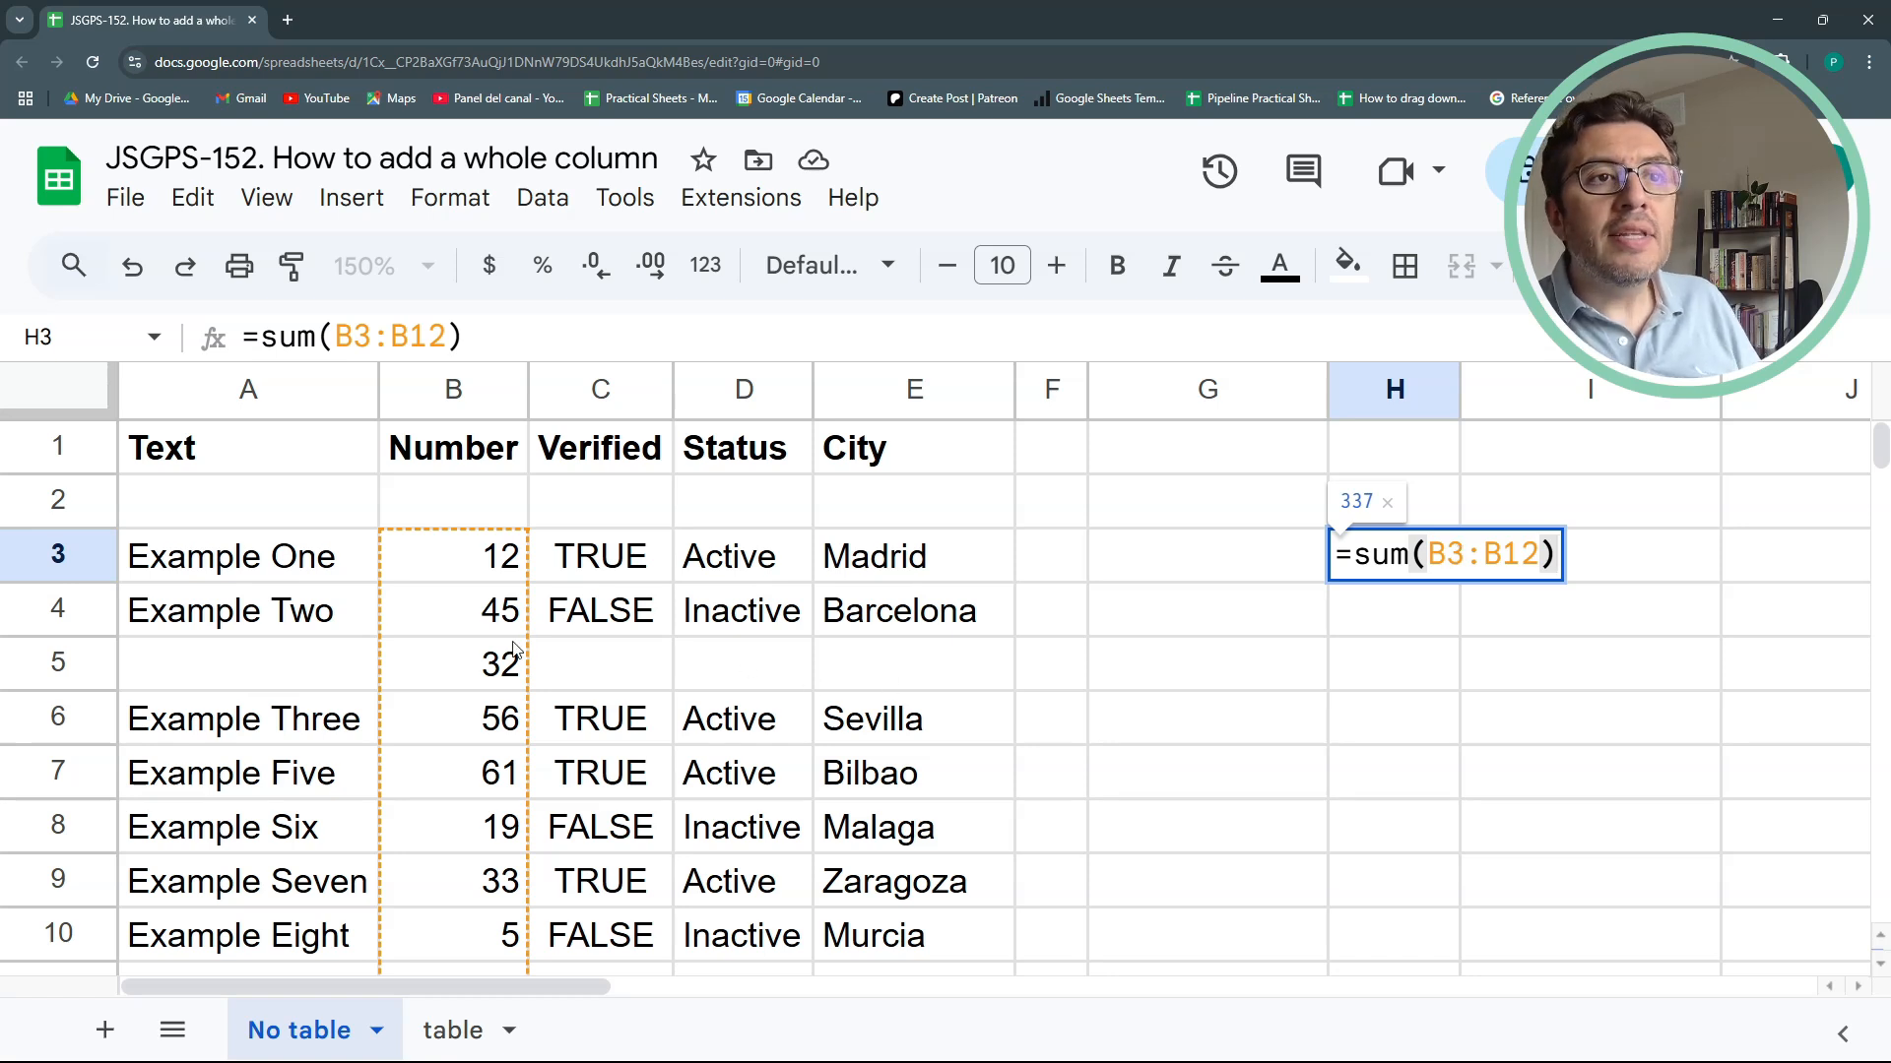
pyautogui.press('Escape')
# Enter 34 in B13, directly below the last number, and check the range in H3's SUM formula
pyautogui.scroll(-3, 532, 649)
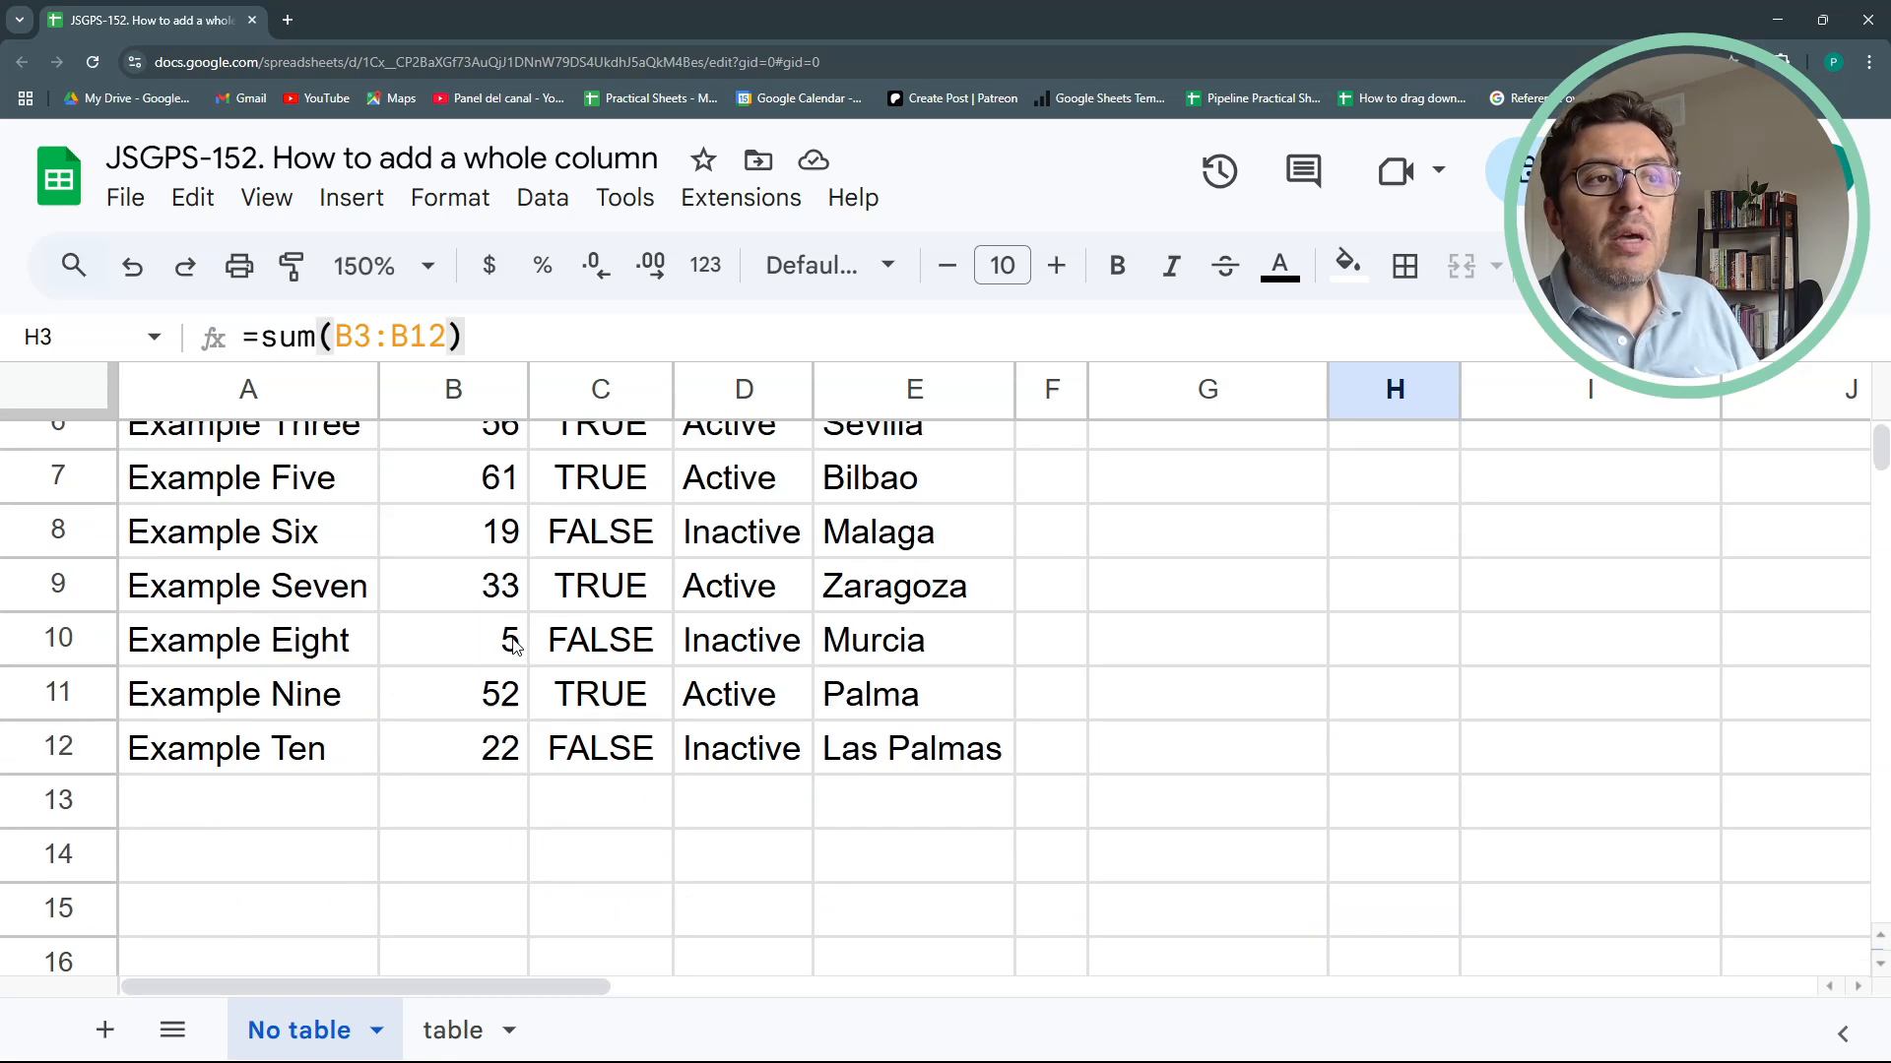
pyautogui.click(521, 796)
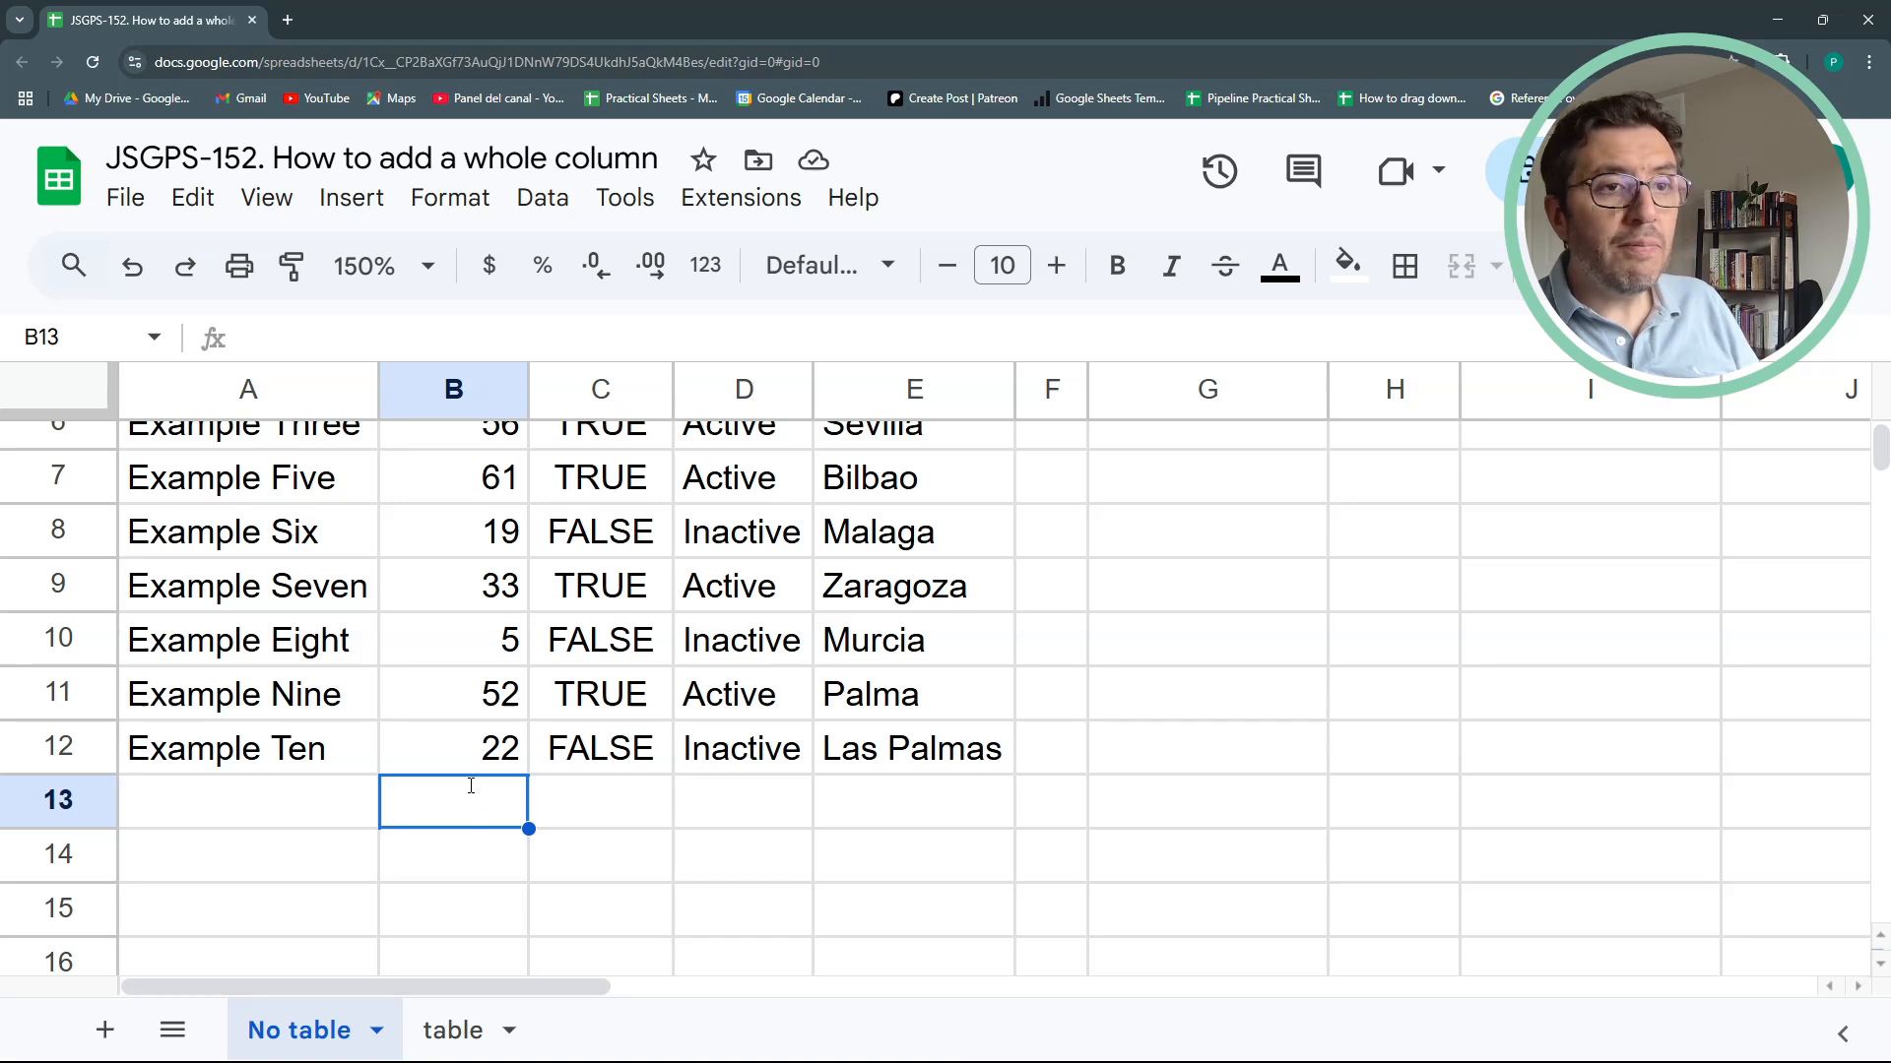
pyautogui.write('34')
pyautogui.click(618, 765)
pyautogui.scroll(3, 1672, 661)
pyautogui.click(1444, 568)
pyautogui.doubleClick(1440, 565)
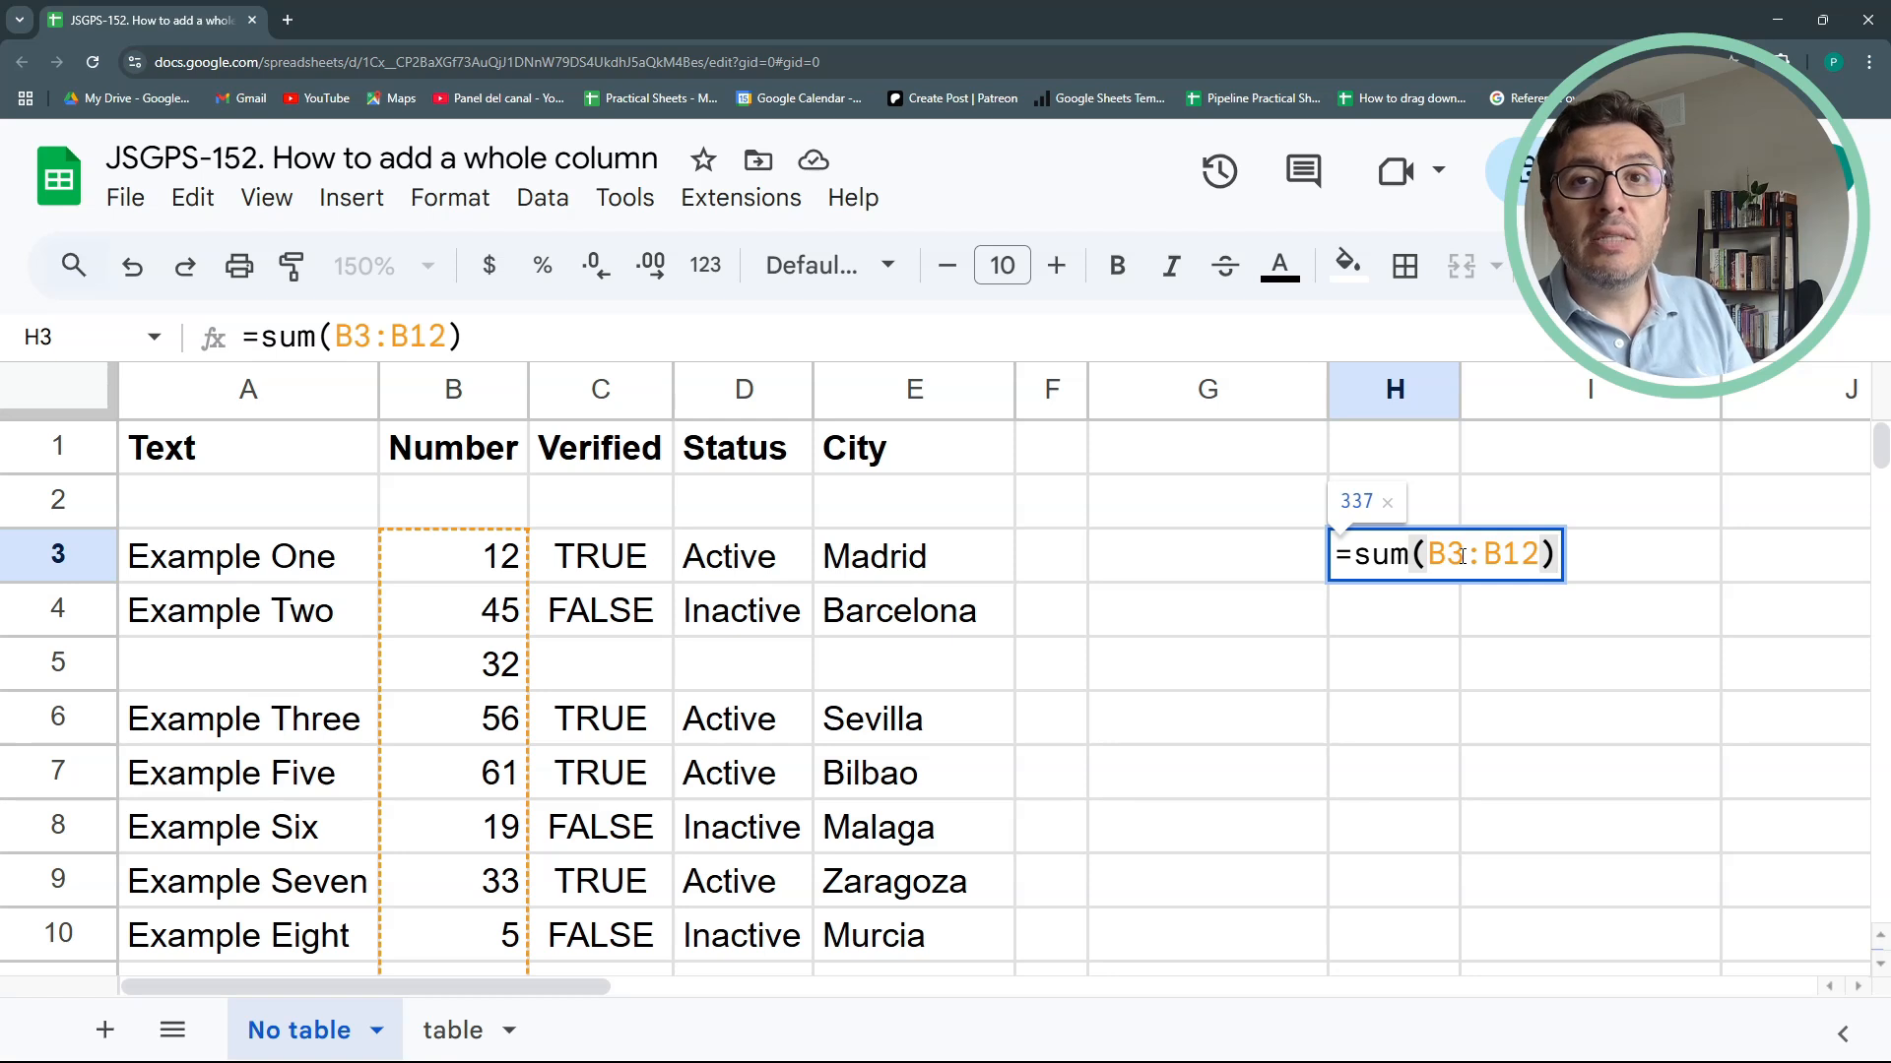
pyautogui.moveTo(1465, 556); pyautogui.dragTo(1447, 557)
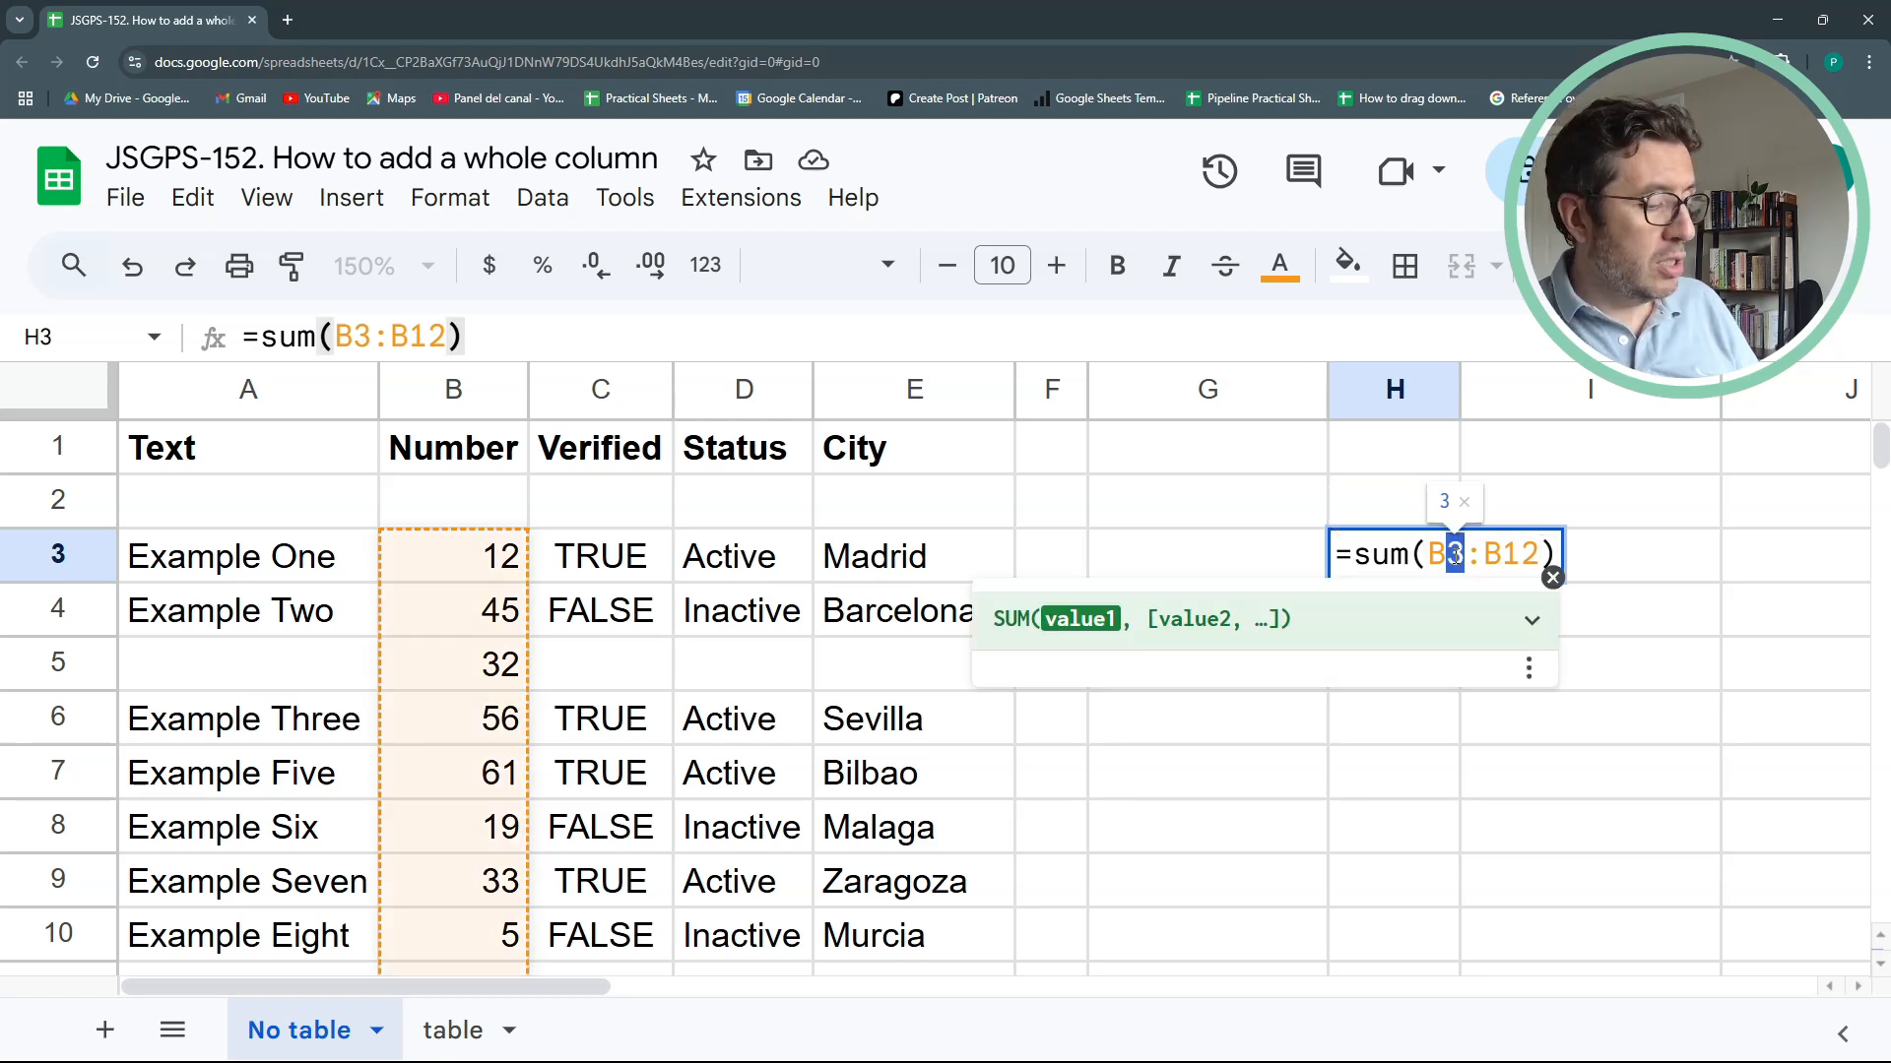
pyautogui.press('Escape')
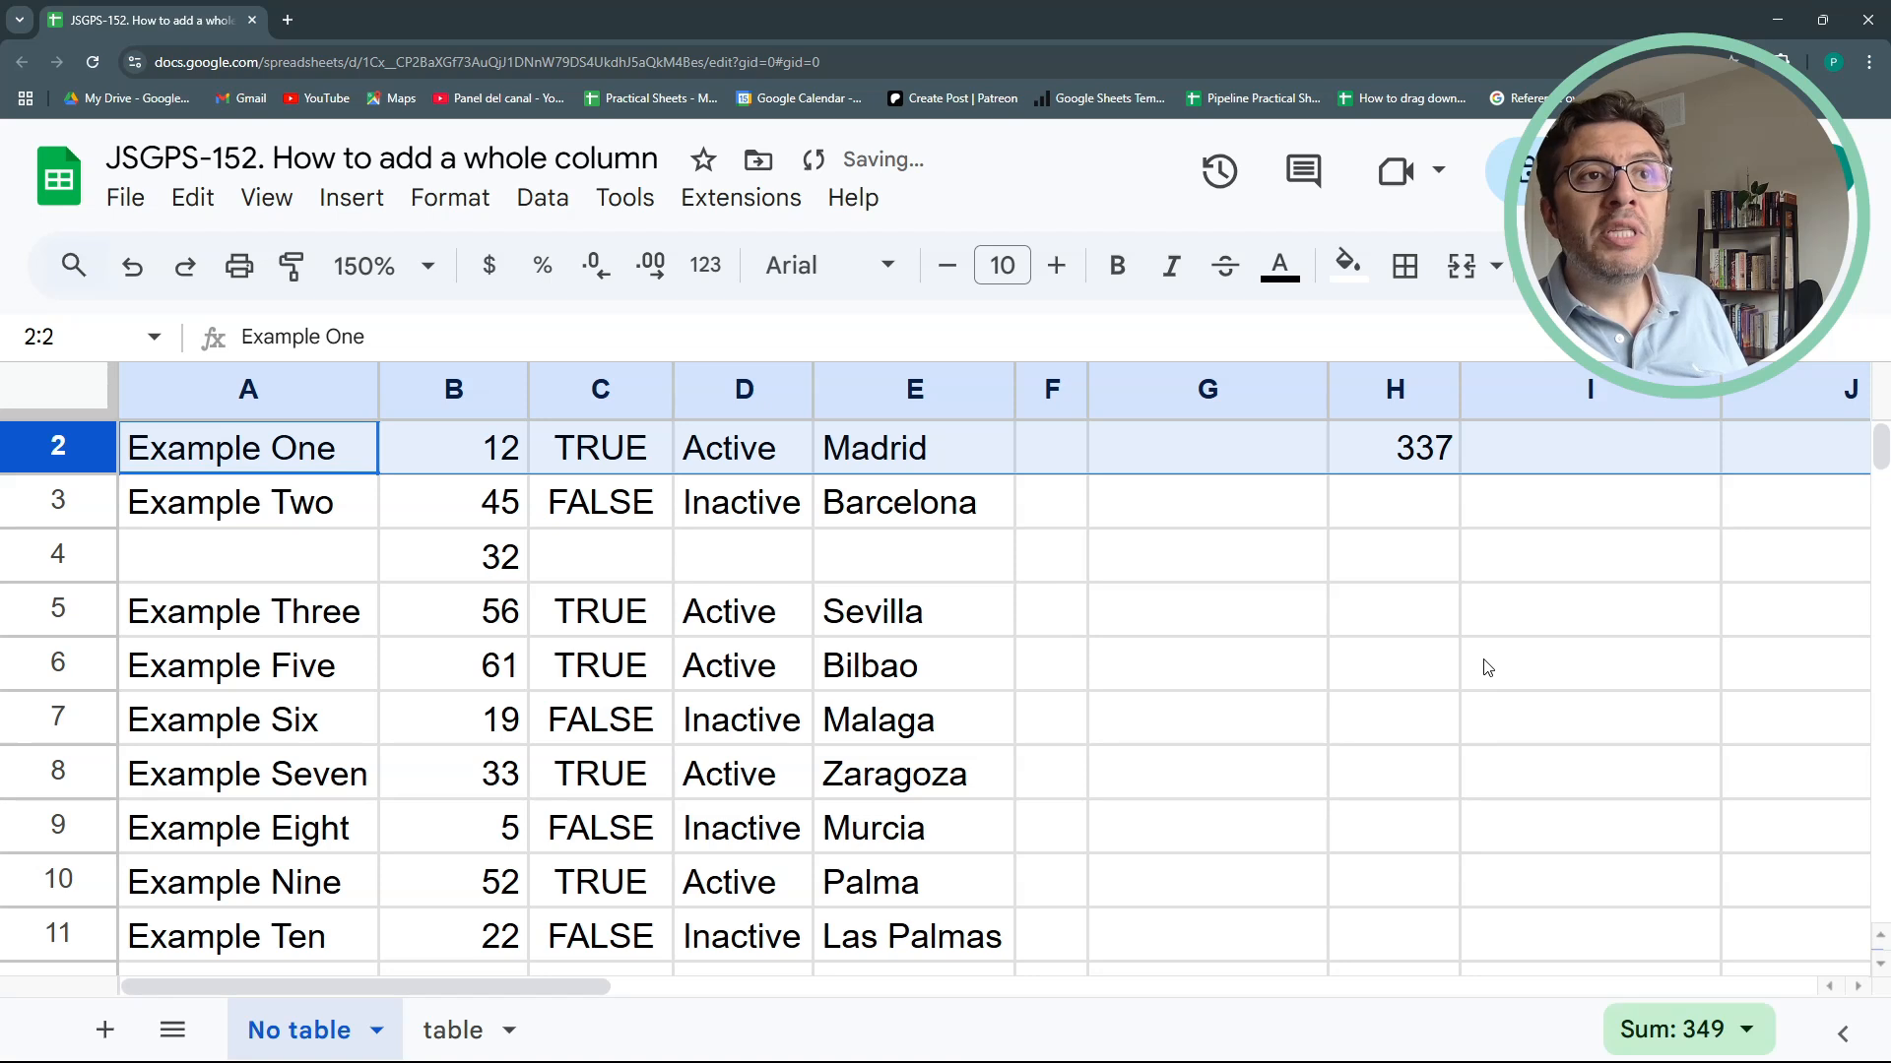
# Undo the added numbers and the inserted rows
pyautogui.hotkey('ctrl', 'z')
pyautogui.hotkey('ctrl', 'z')
pyautogui.hotkey('ctrl', 'z')
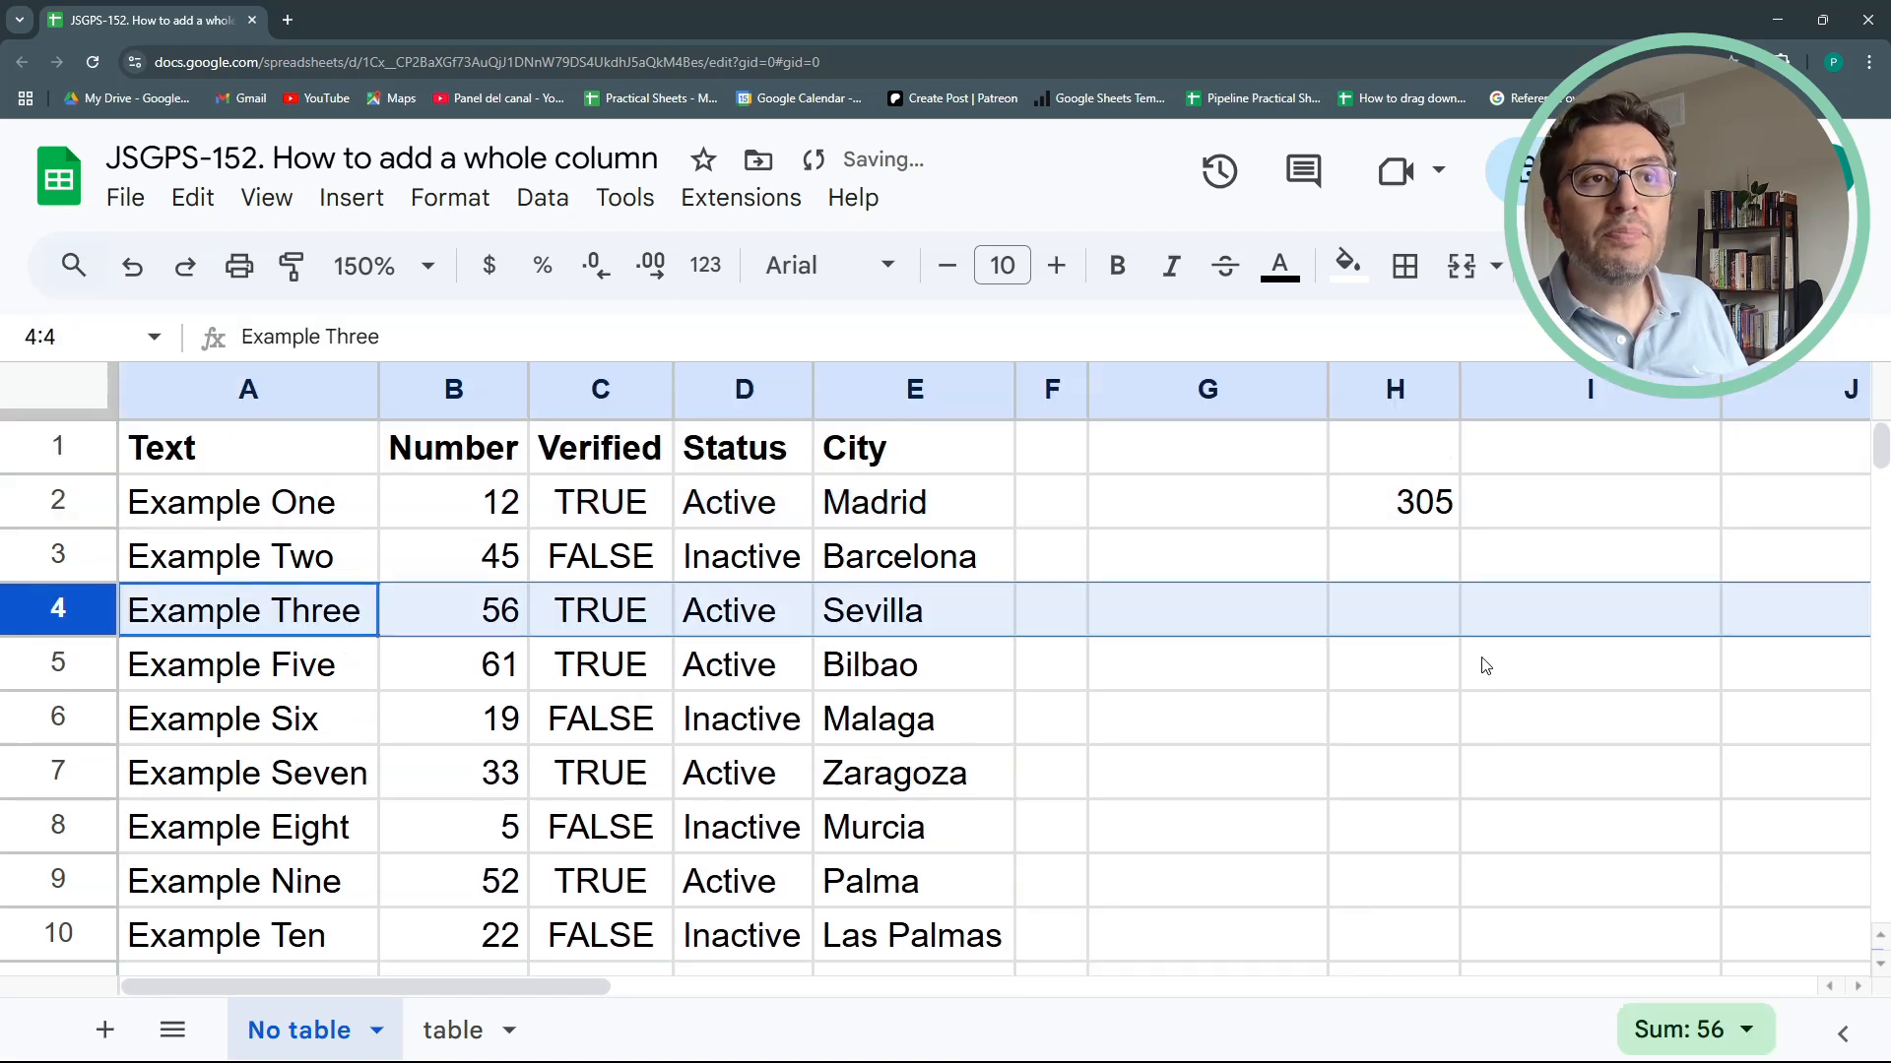
# Change the SUM formula in H2 to the open-ended range B2:B and check how far down the column it reaches
pyautogui.doubleClick(1389, 506)
pyautogui.moveTo(1546, 502); pyautogui.dragTo(1502, 500)
pyautogui.press('BackSpace')
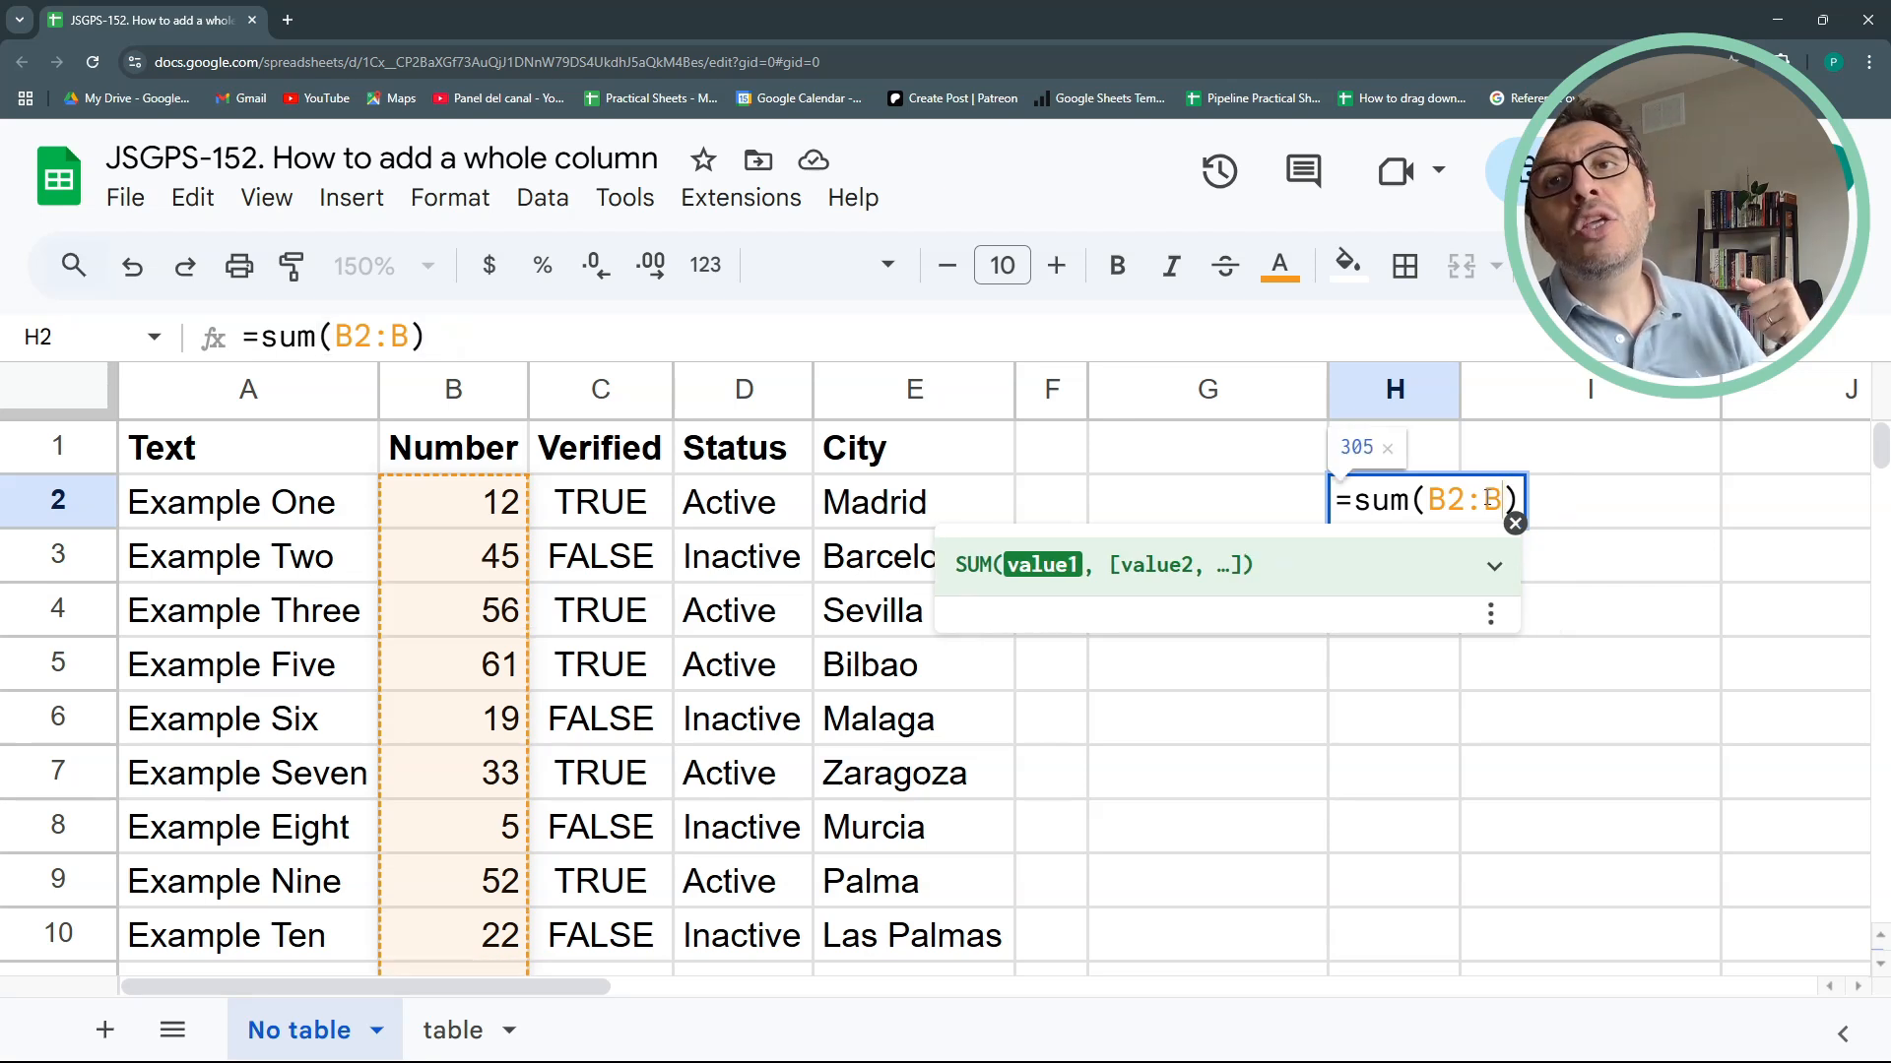
pyautogui.moveTo(1880, 445); pyautogui.dragTo(1861, 983)
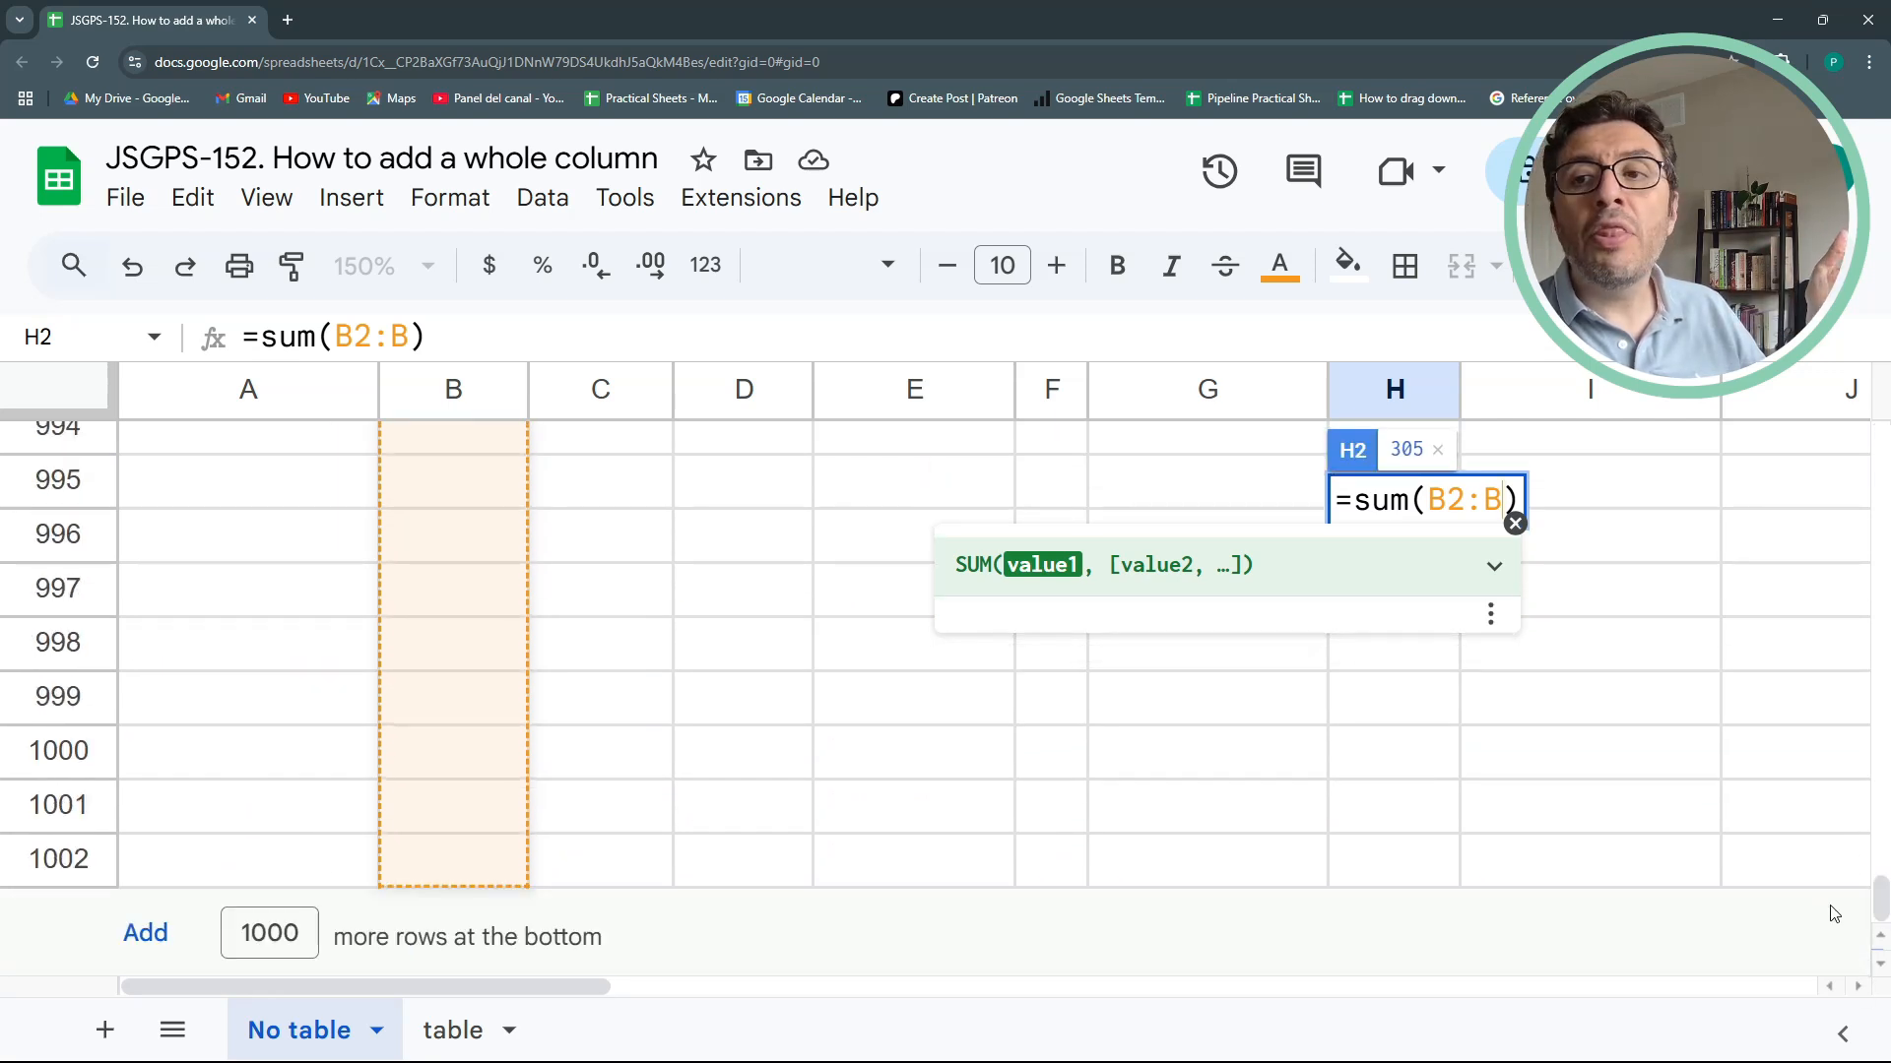
pyautogui.moveTo(1881, 911); pyautogui.dragTo(1877, 394)
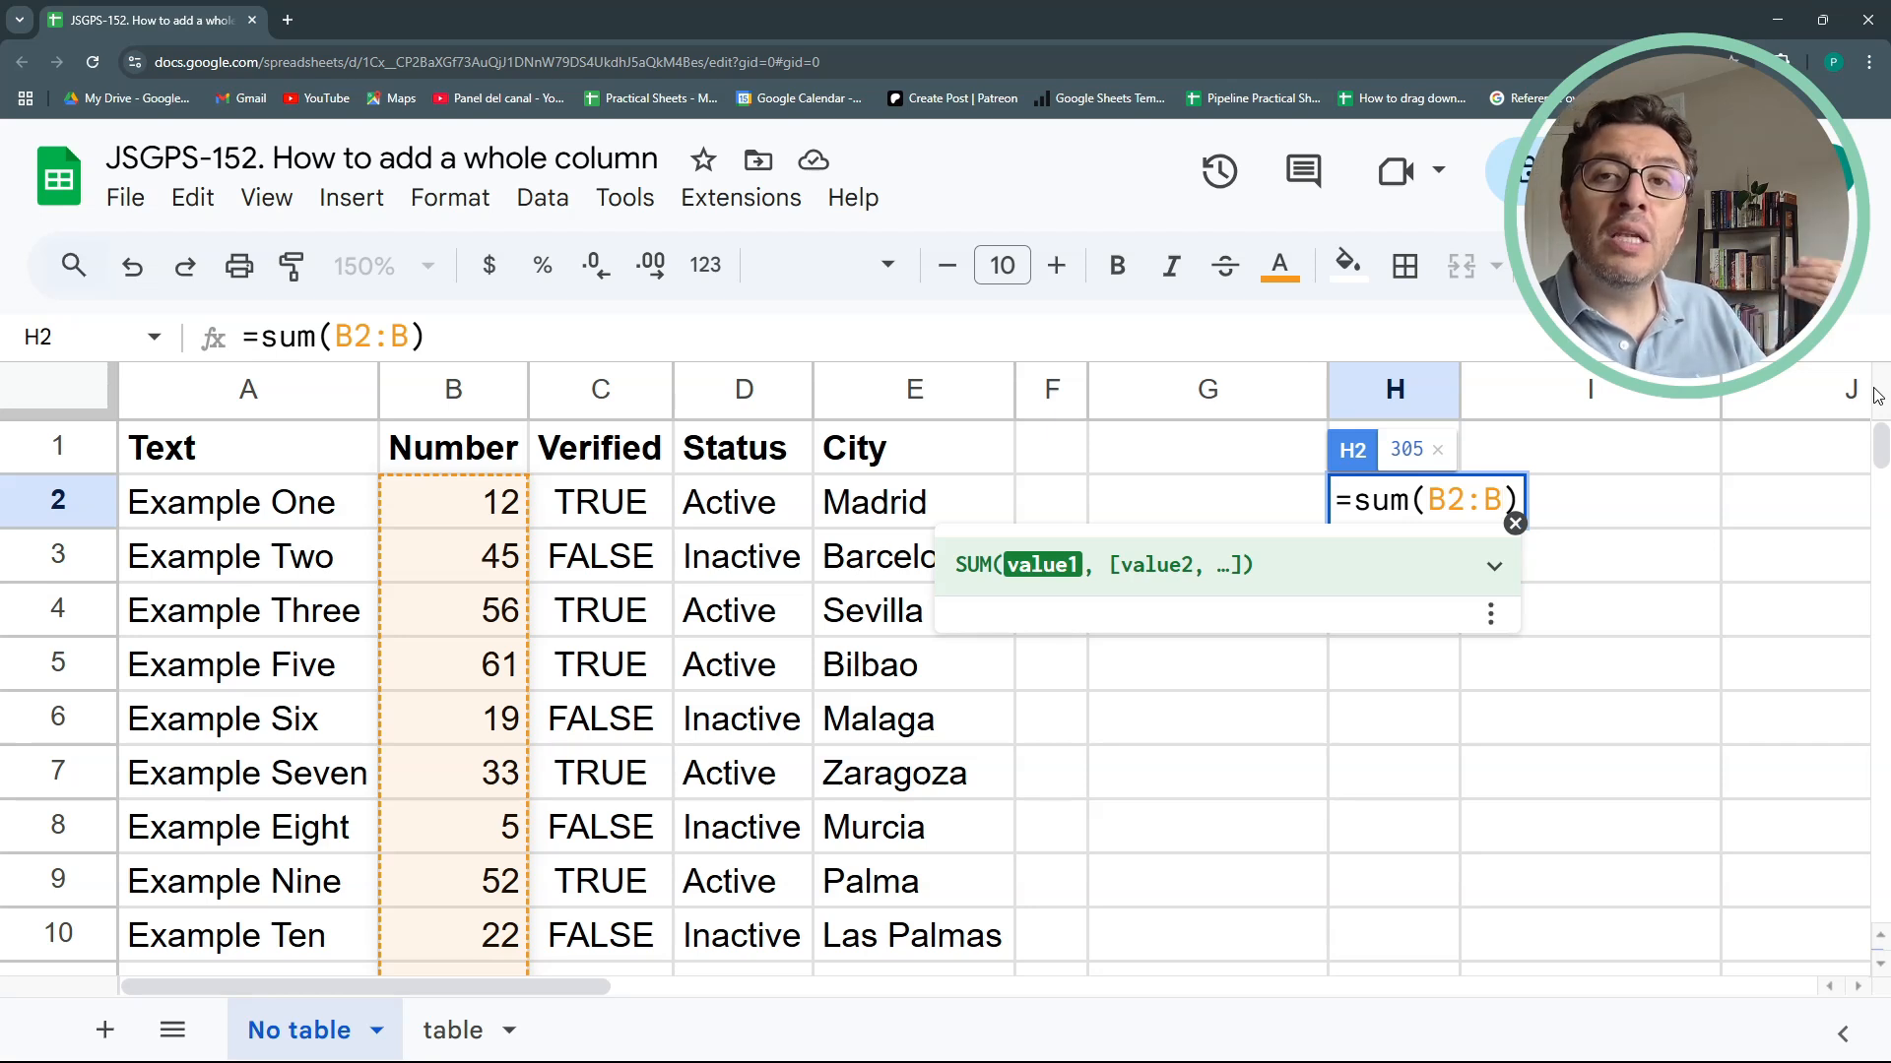
pyautogui.press('Return')
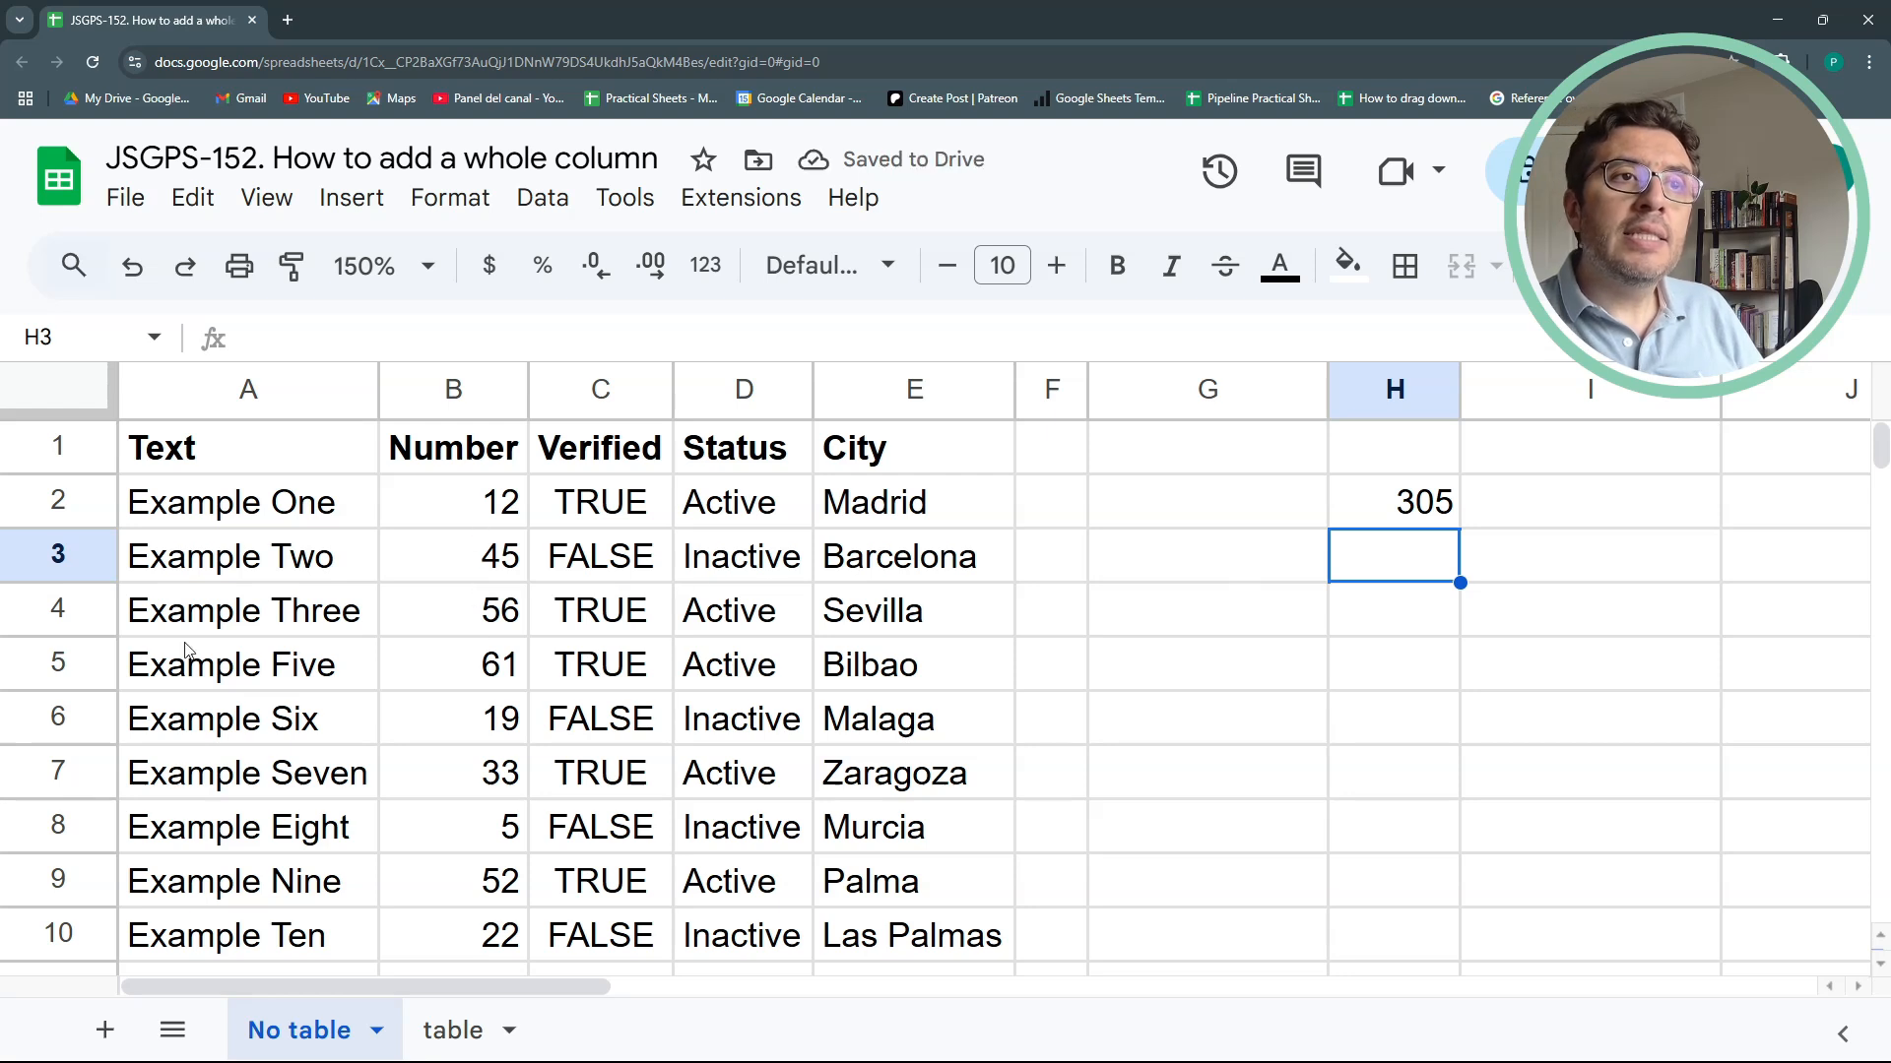
# Insert an empty row above row 5 and enter 45 in its Number column
pyautogui.click(54, 662)
pyautogui.rightClick(62, 670)
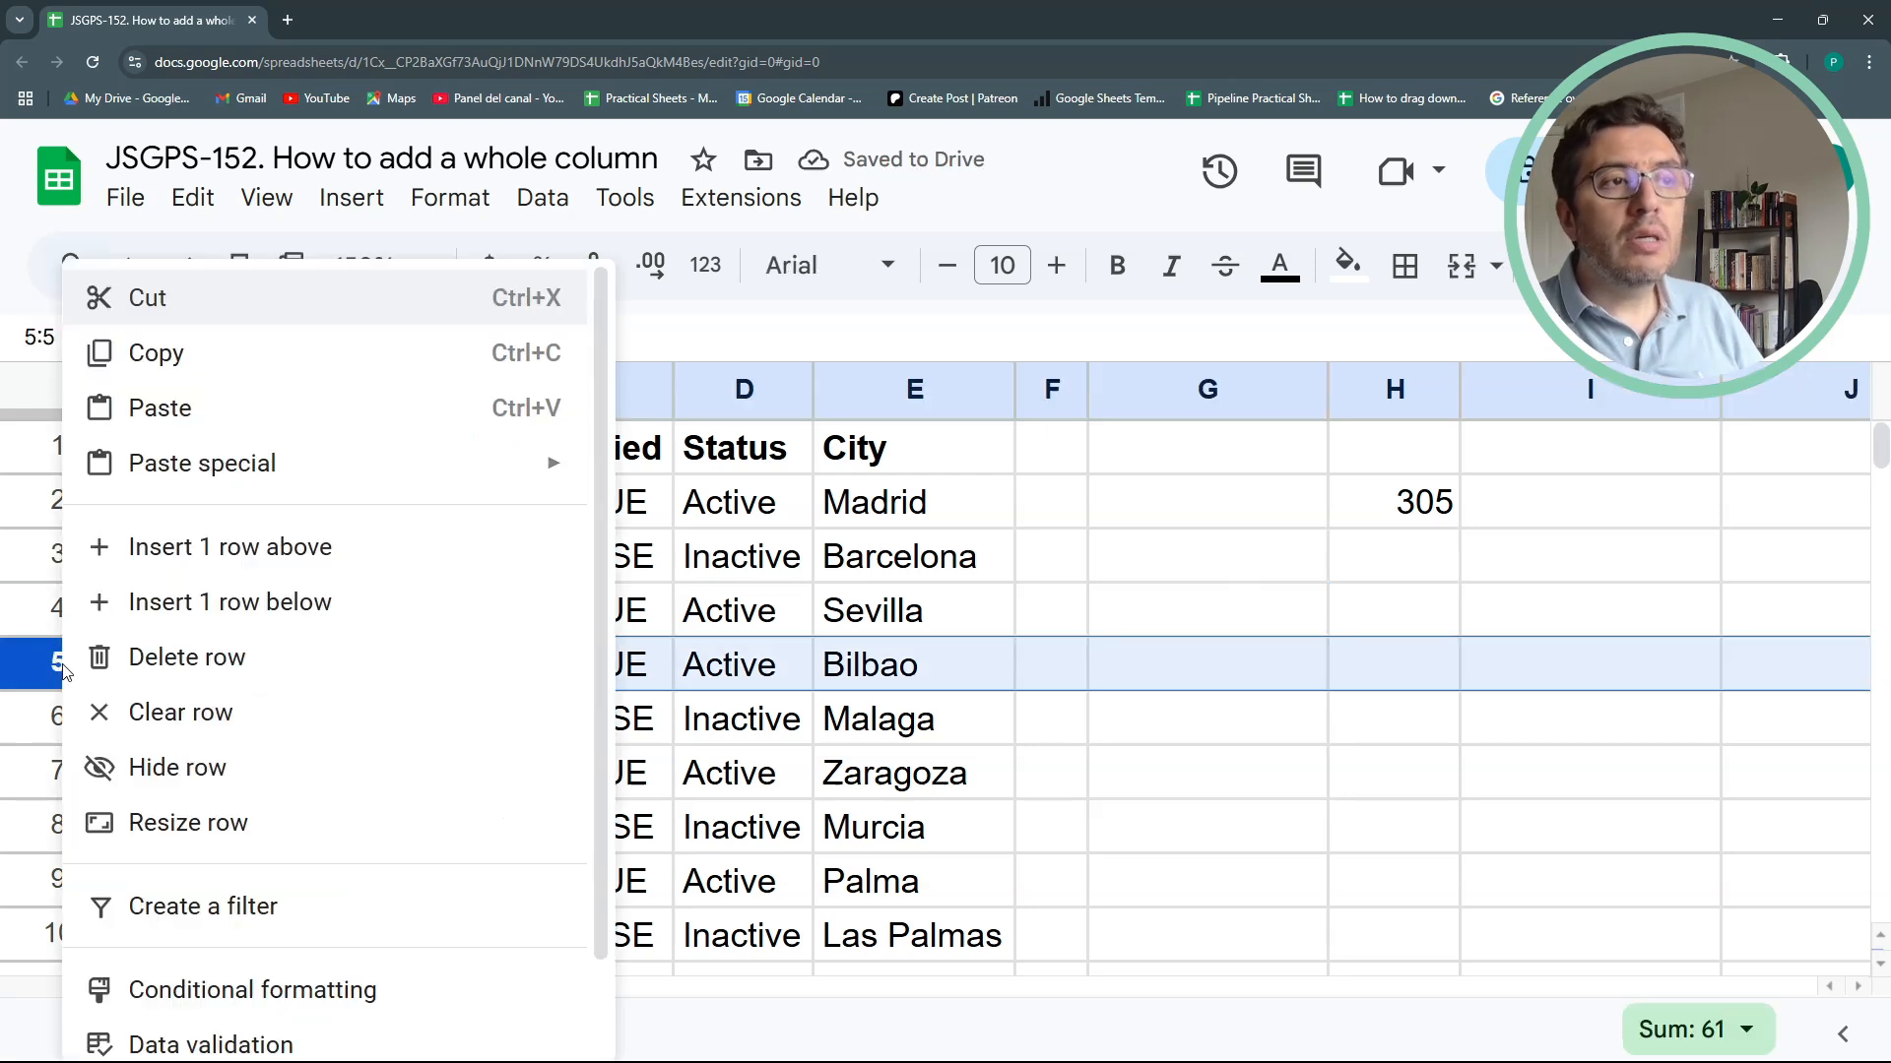
pyautogui.click(163, 550)
pyautogui.click(503, 675)
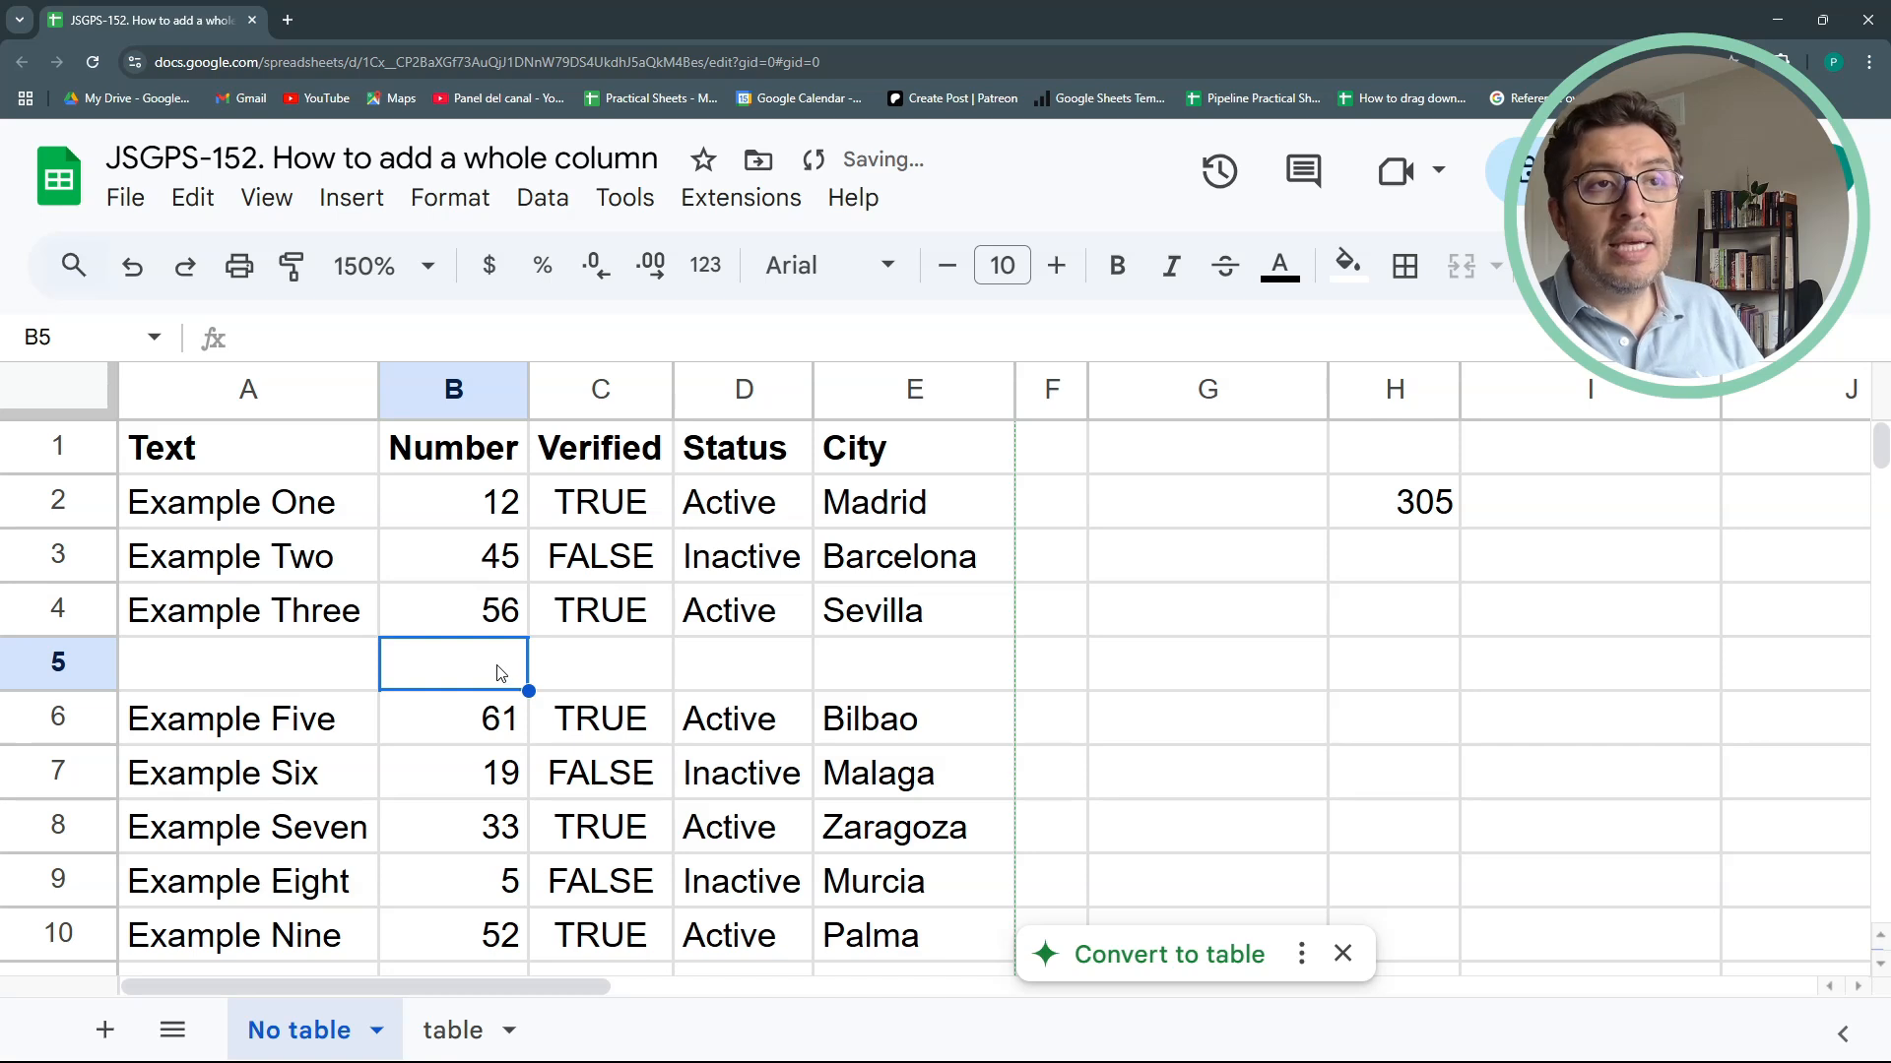
pyautogui.write('45')
pyautogui.press('Return')
# Enter 23 in B12, directly below the last number in the column
pyautogui.scroll(-5, 497, 670)
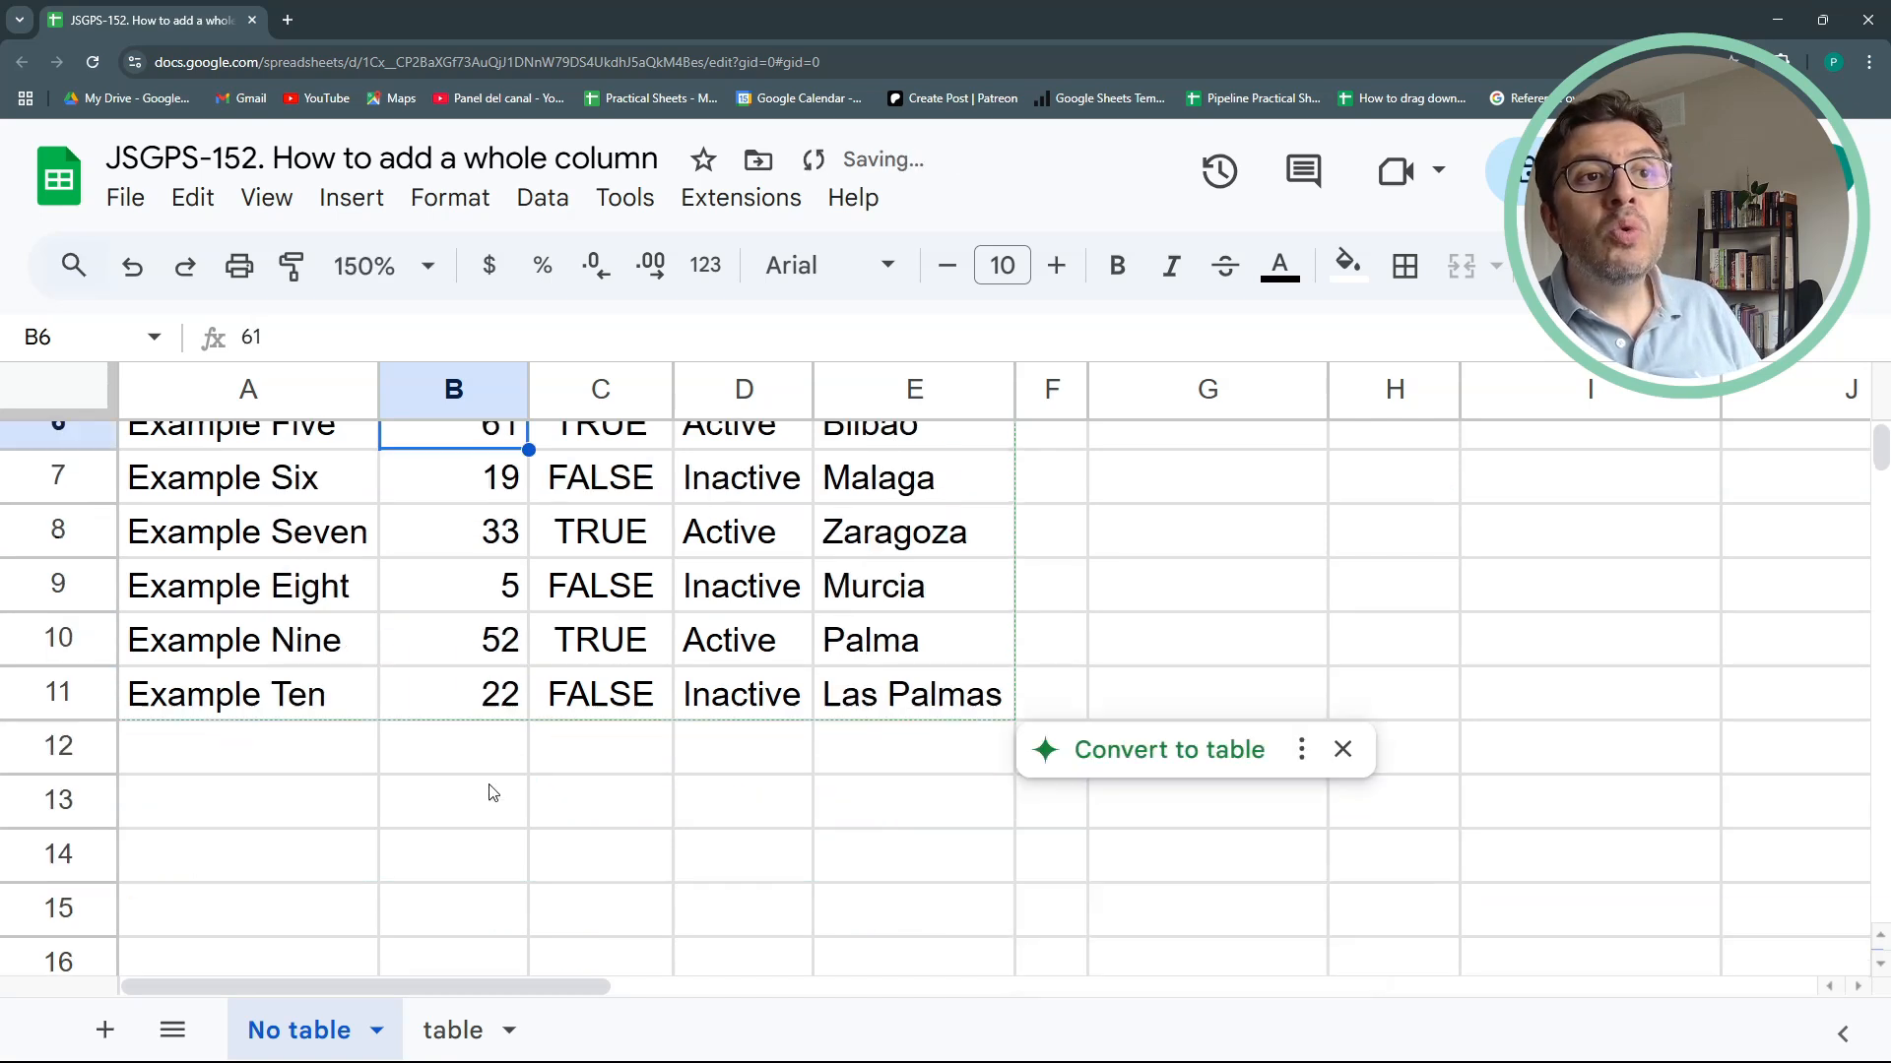
pyautogui.scroll(3, 520, 755)
pyautogui.click(516, 754)
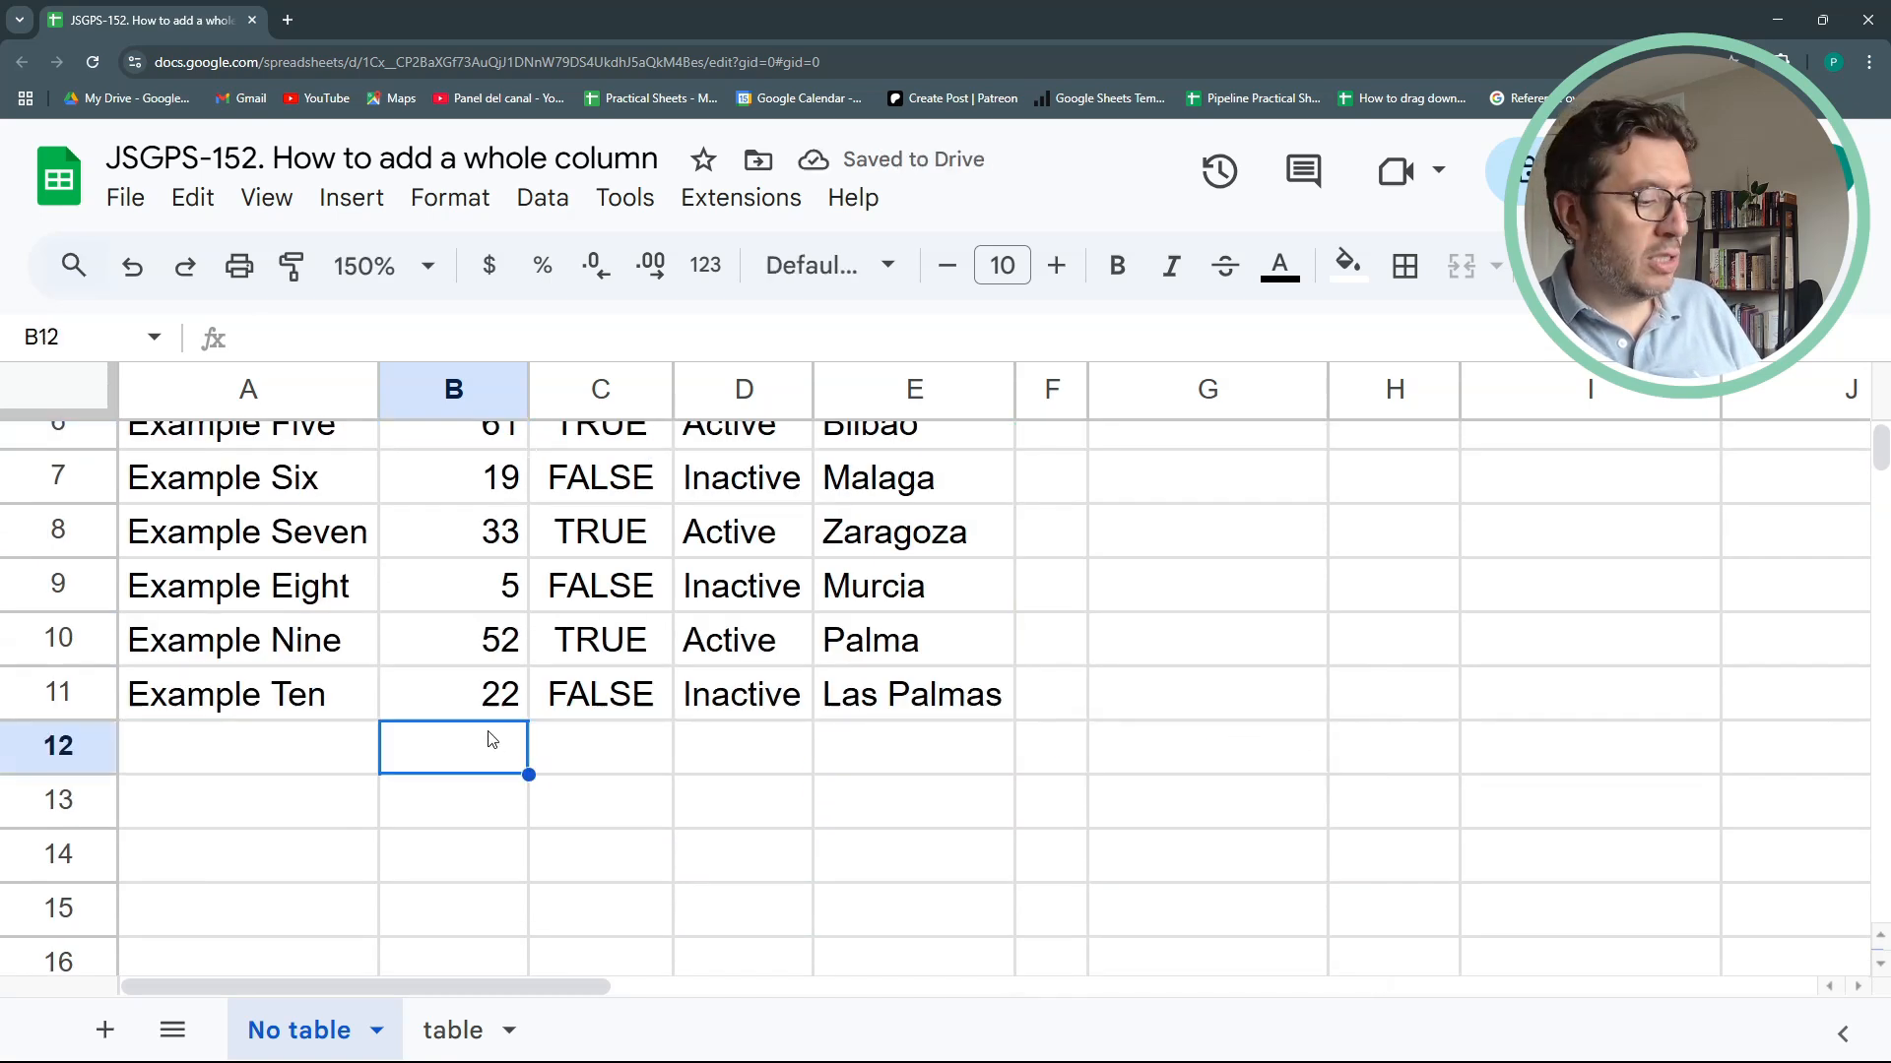
pyautogui.write('23')
pyautogui.press('Return')
pyautogui.scroll(3, 1181, 718)
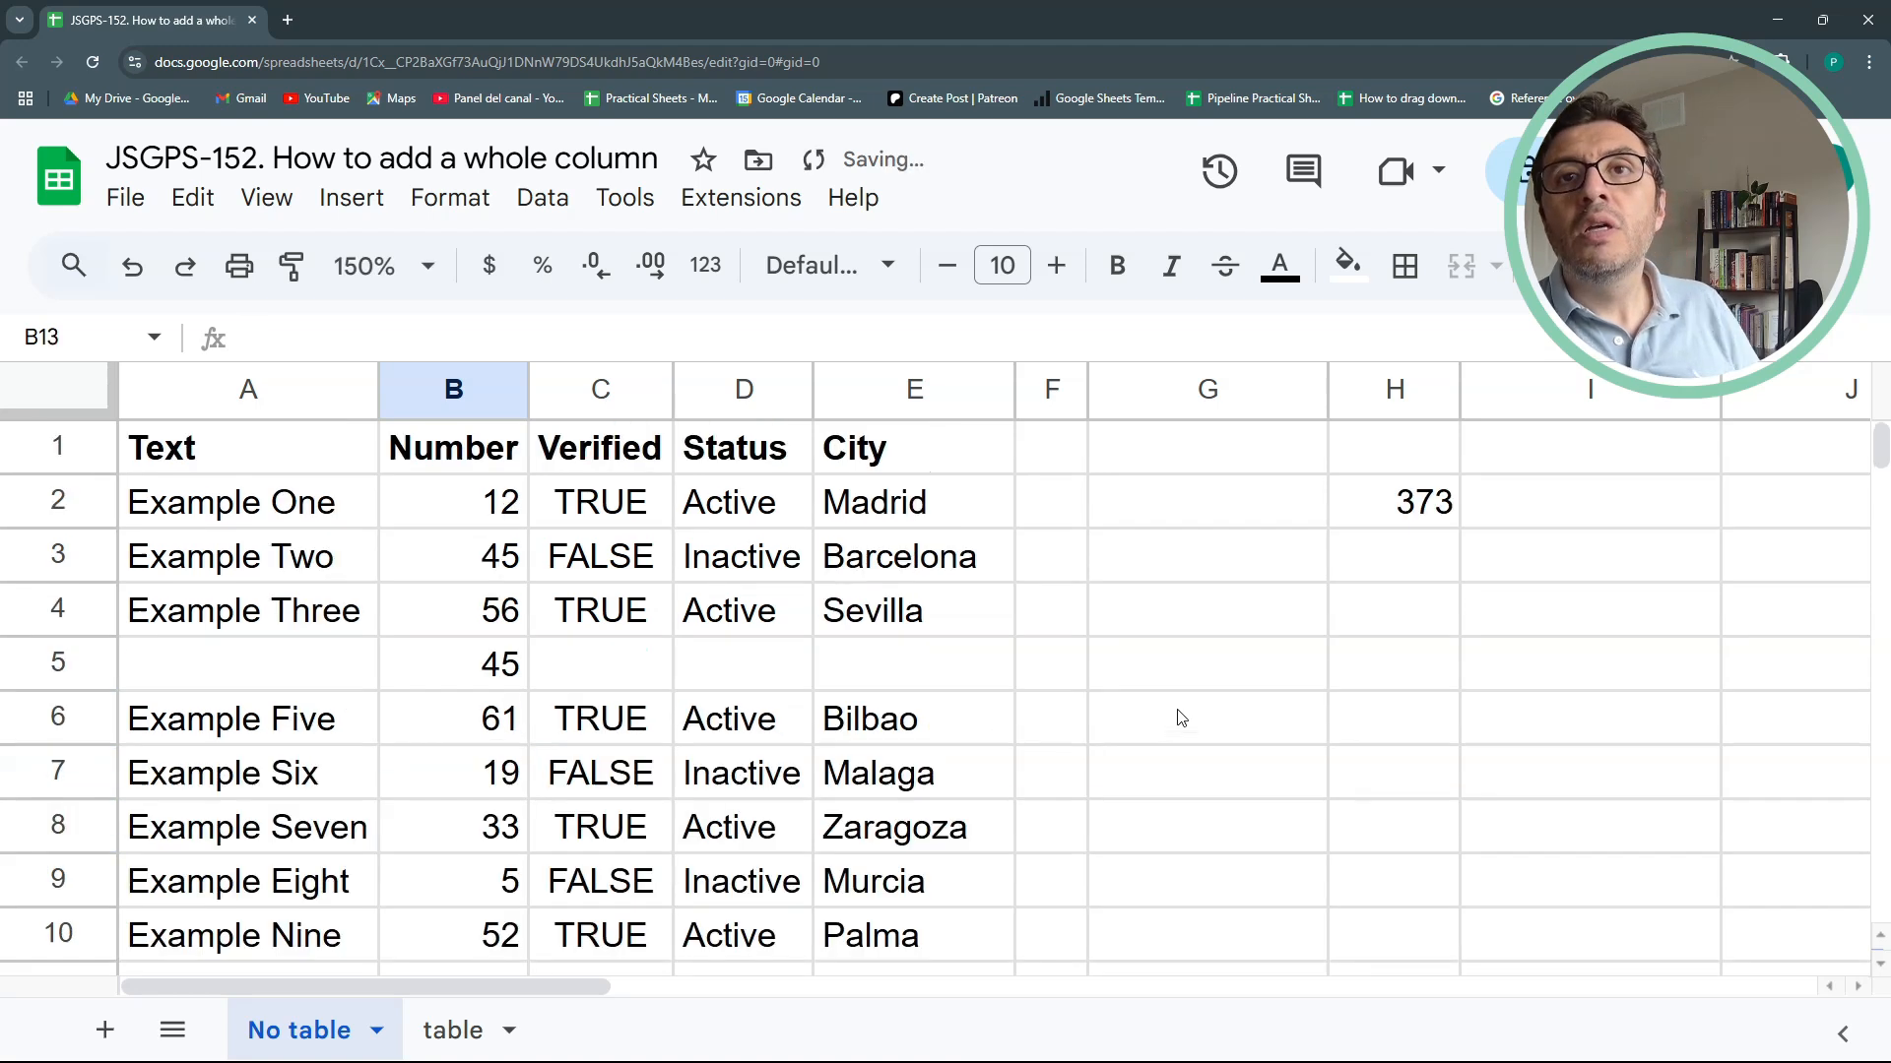
# Insert an empty row above row 2 and compare the SUM formula's range in column H before and after
pyautogui.click(1394, 507)
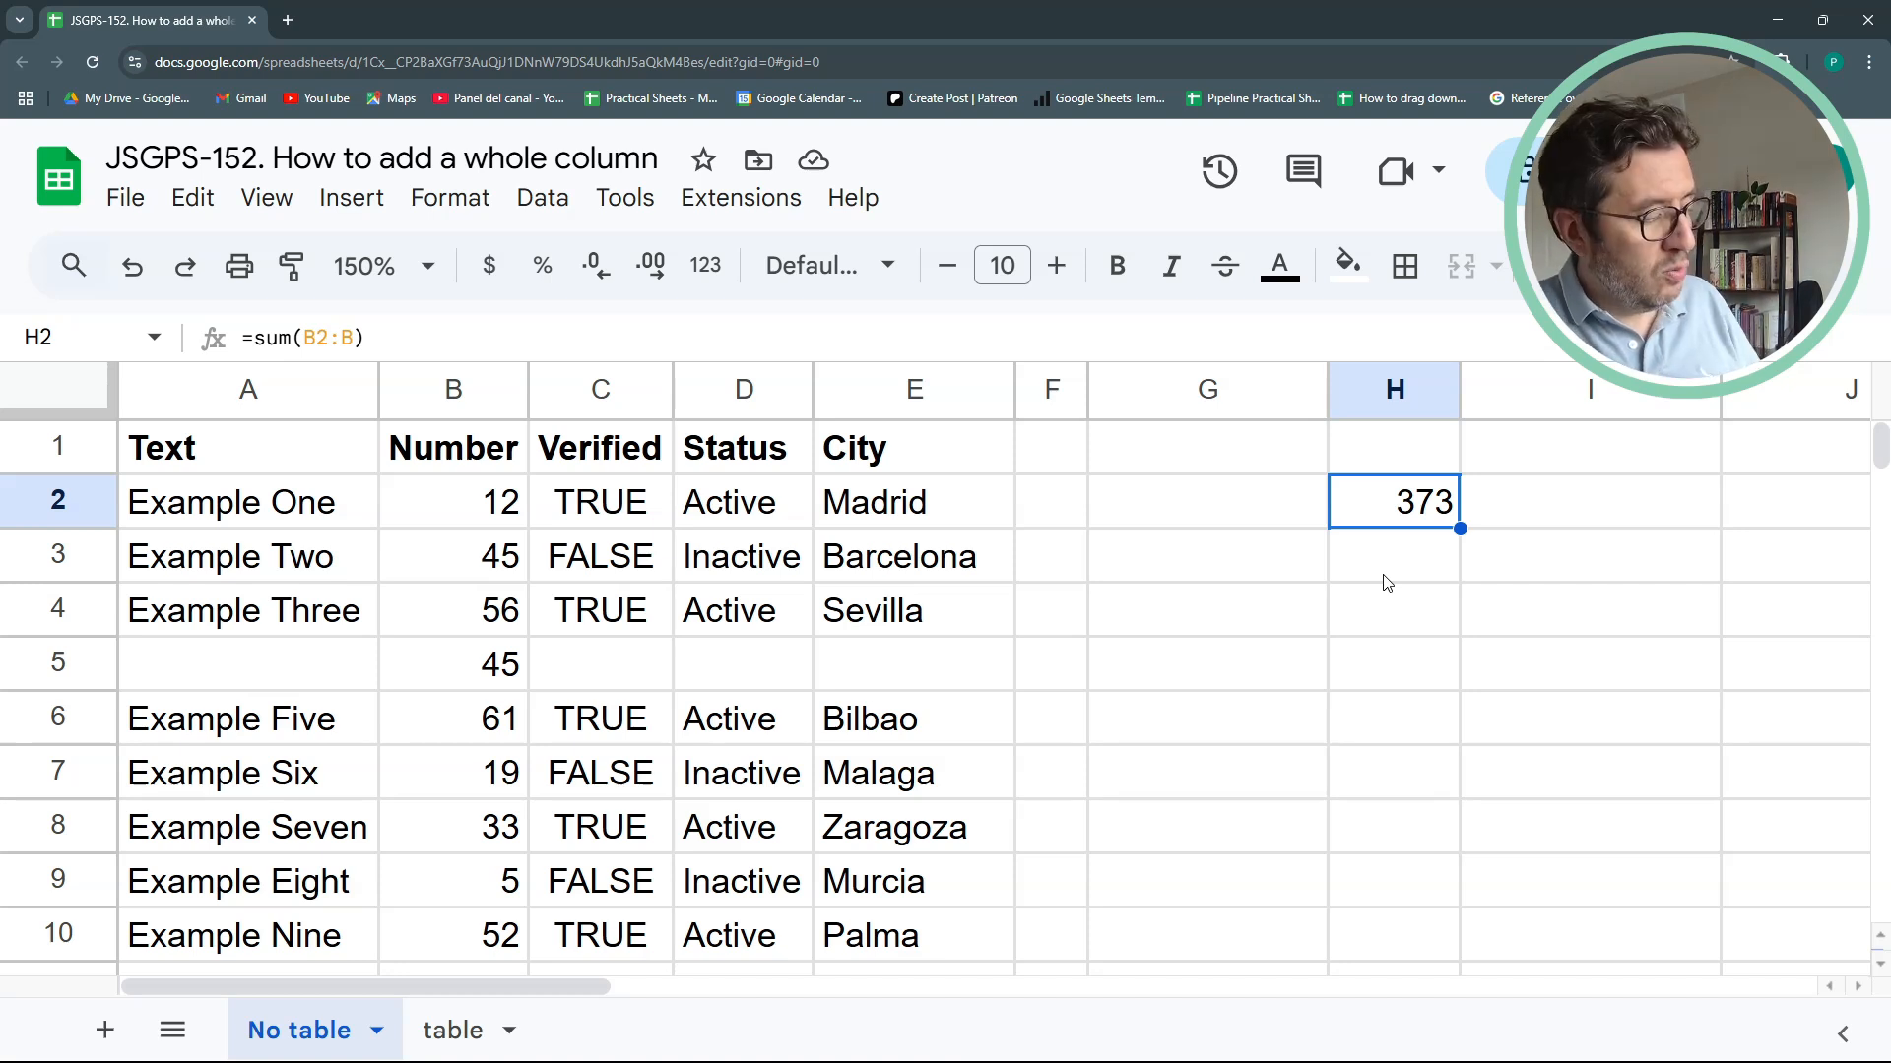
pyautogui.press('Return')
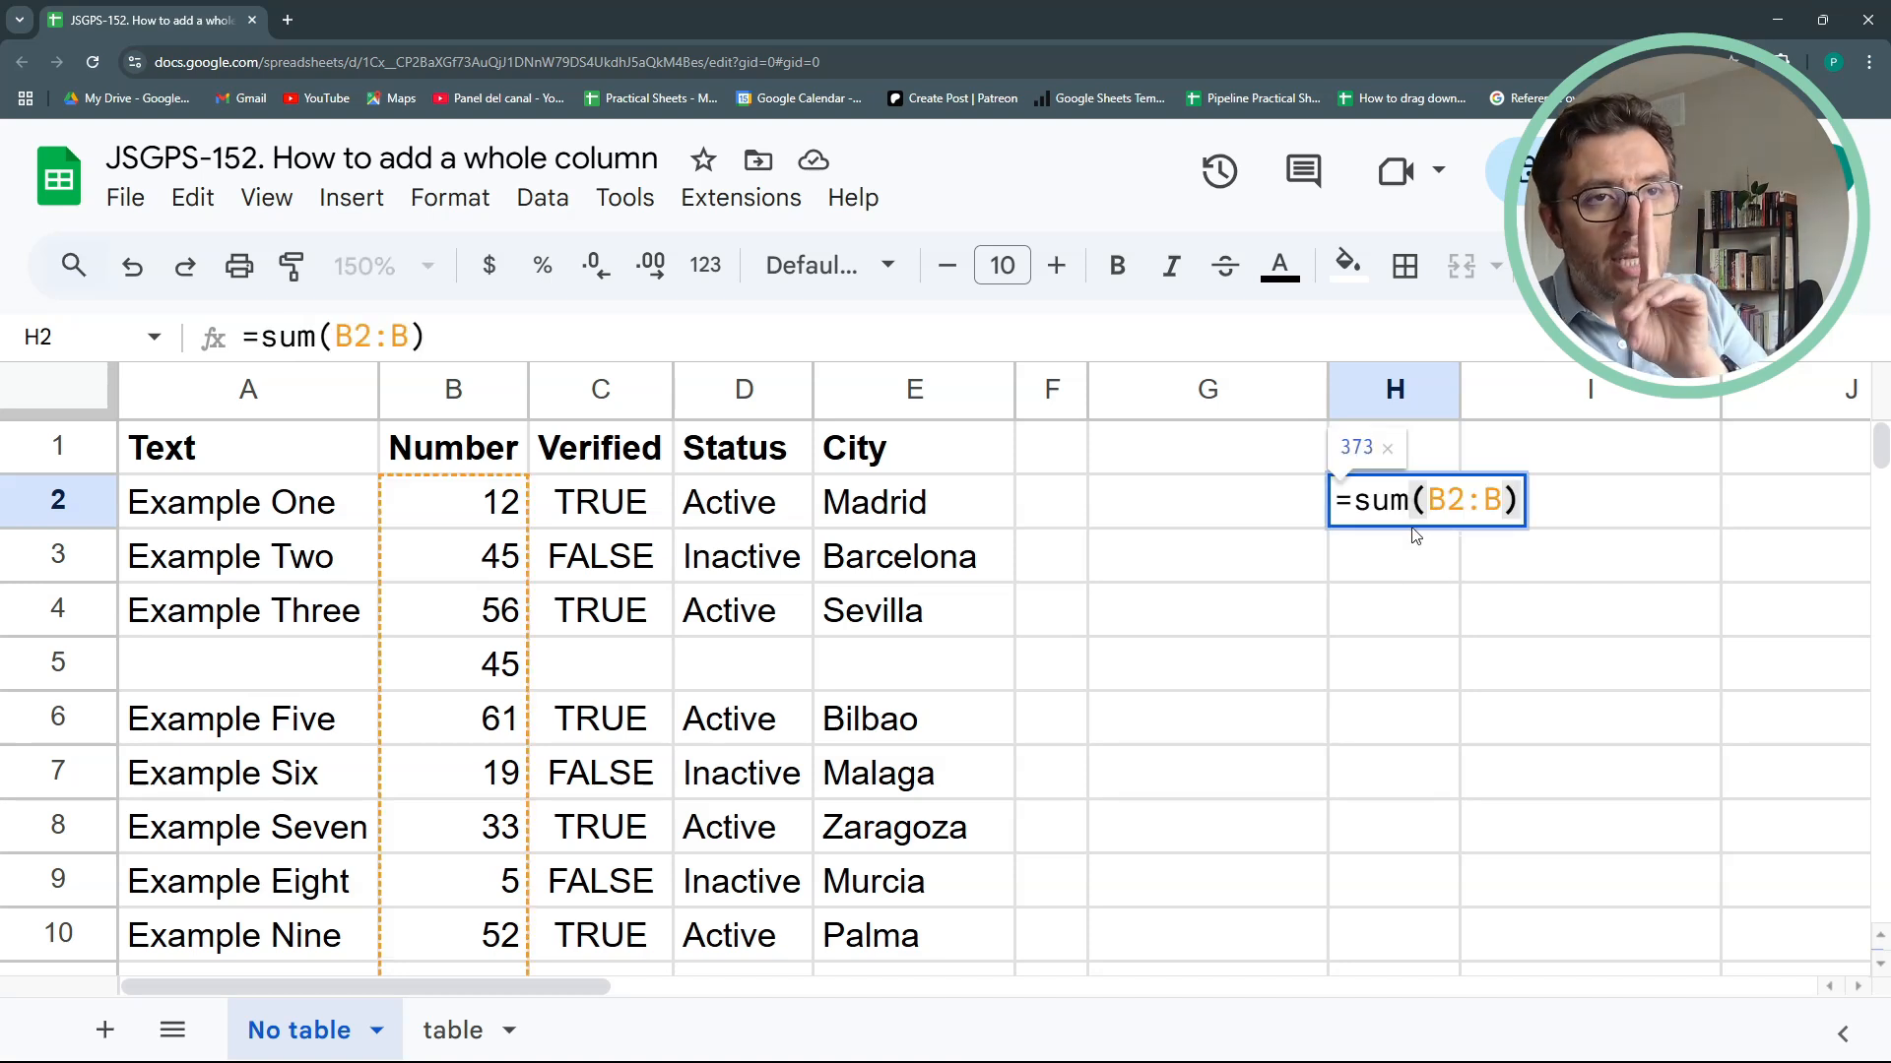
pyautogui.rightClick(35, 517)
pyautogui.click(203, 548)
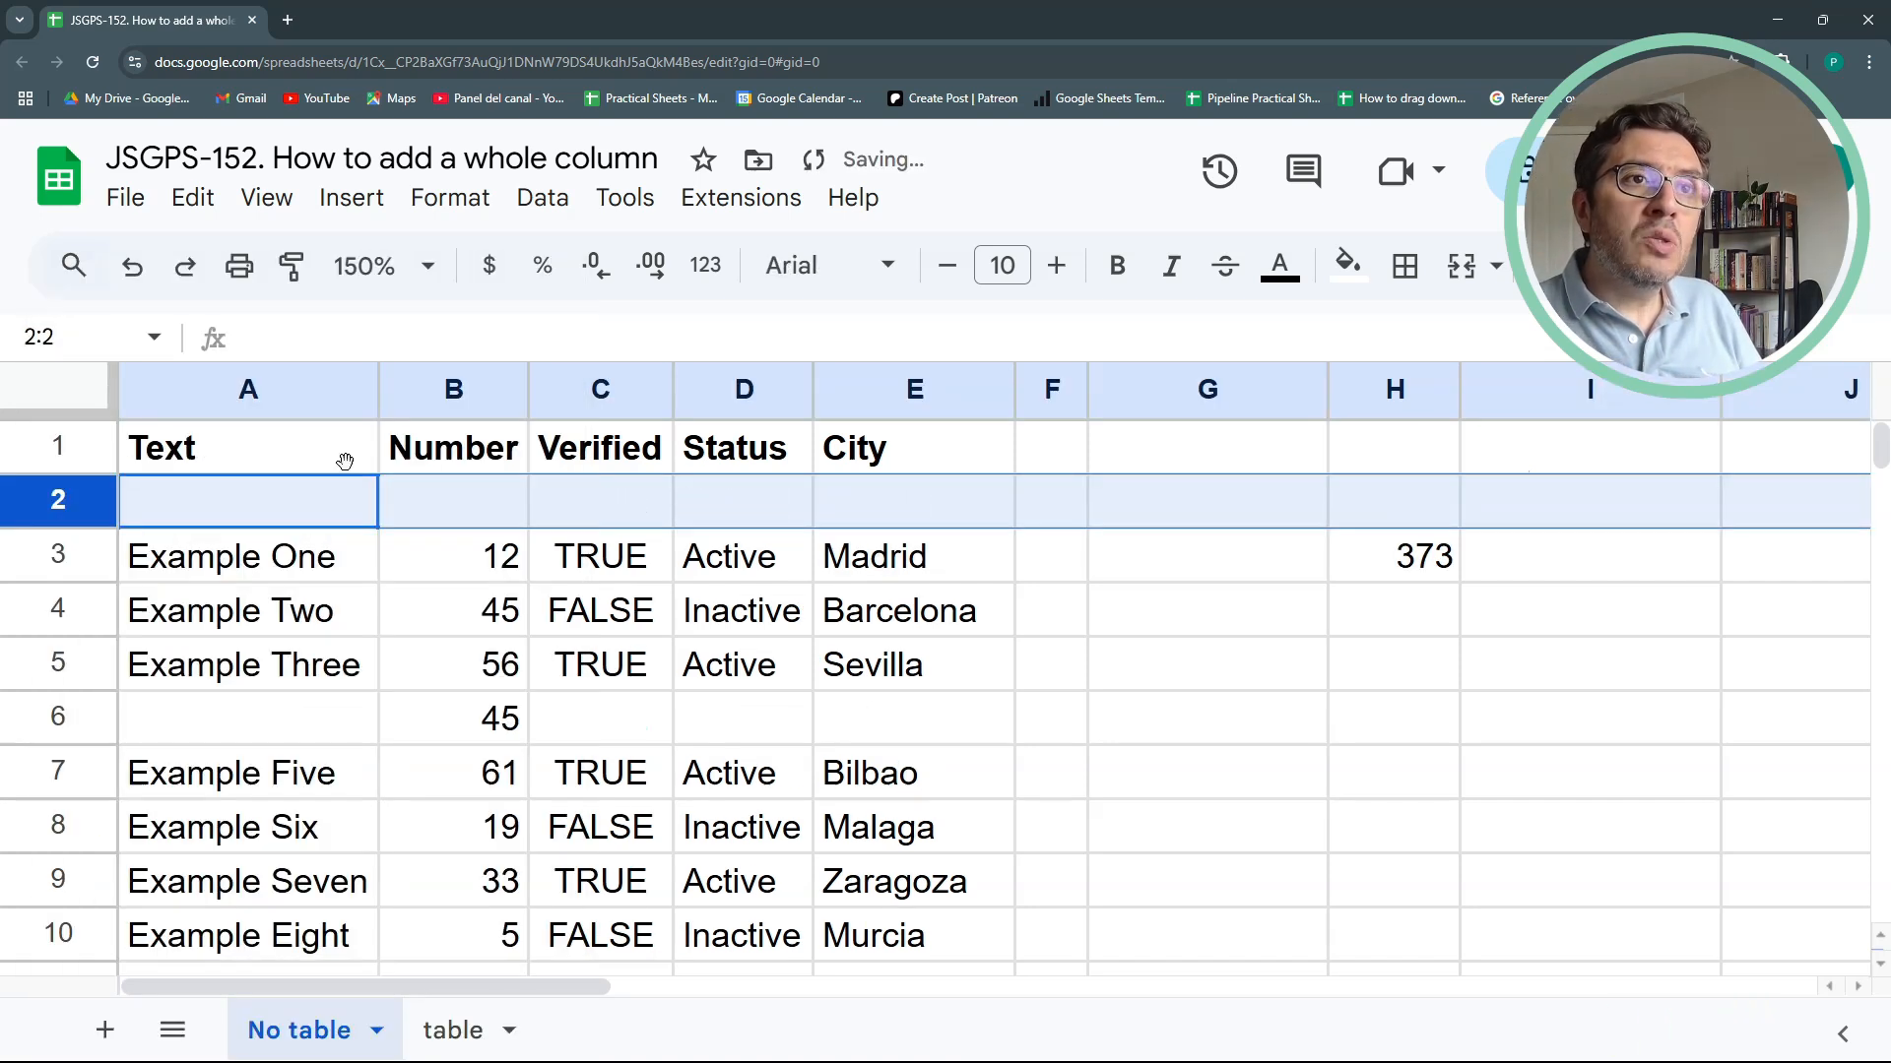
pyautogui.click(1453, 541)
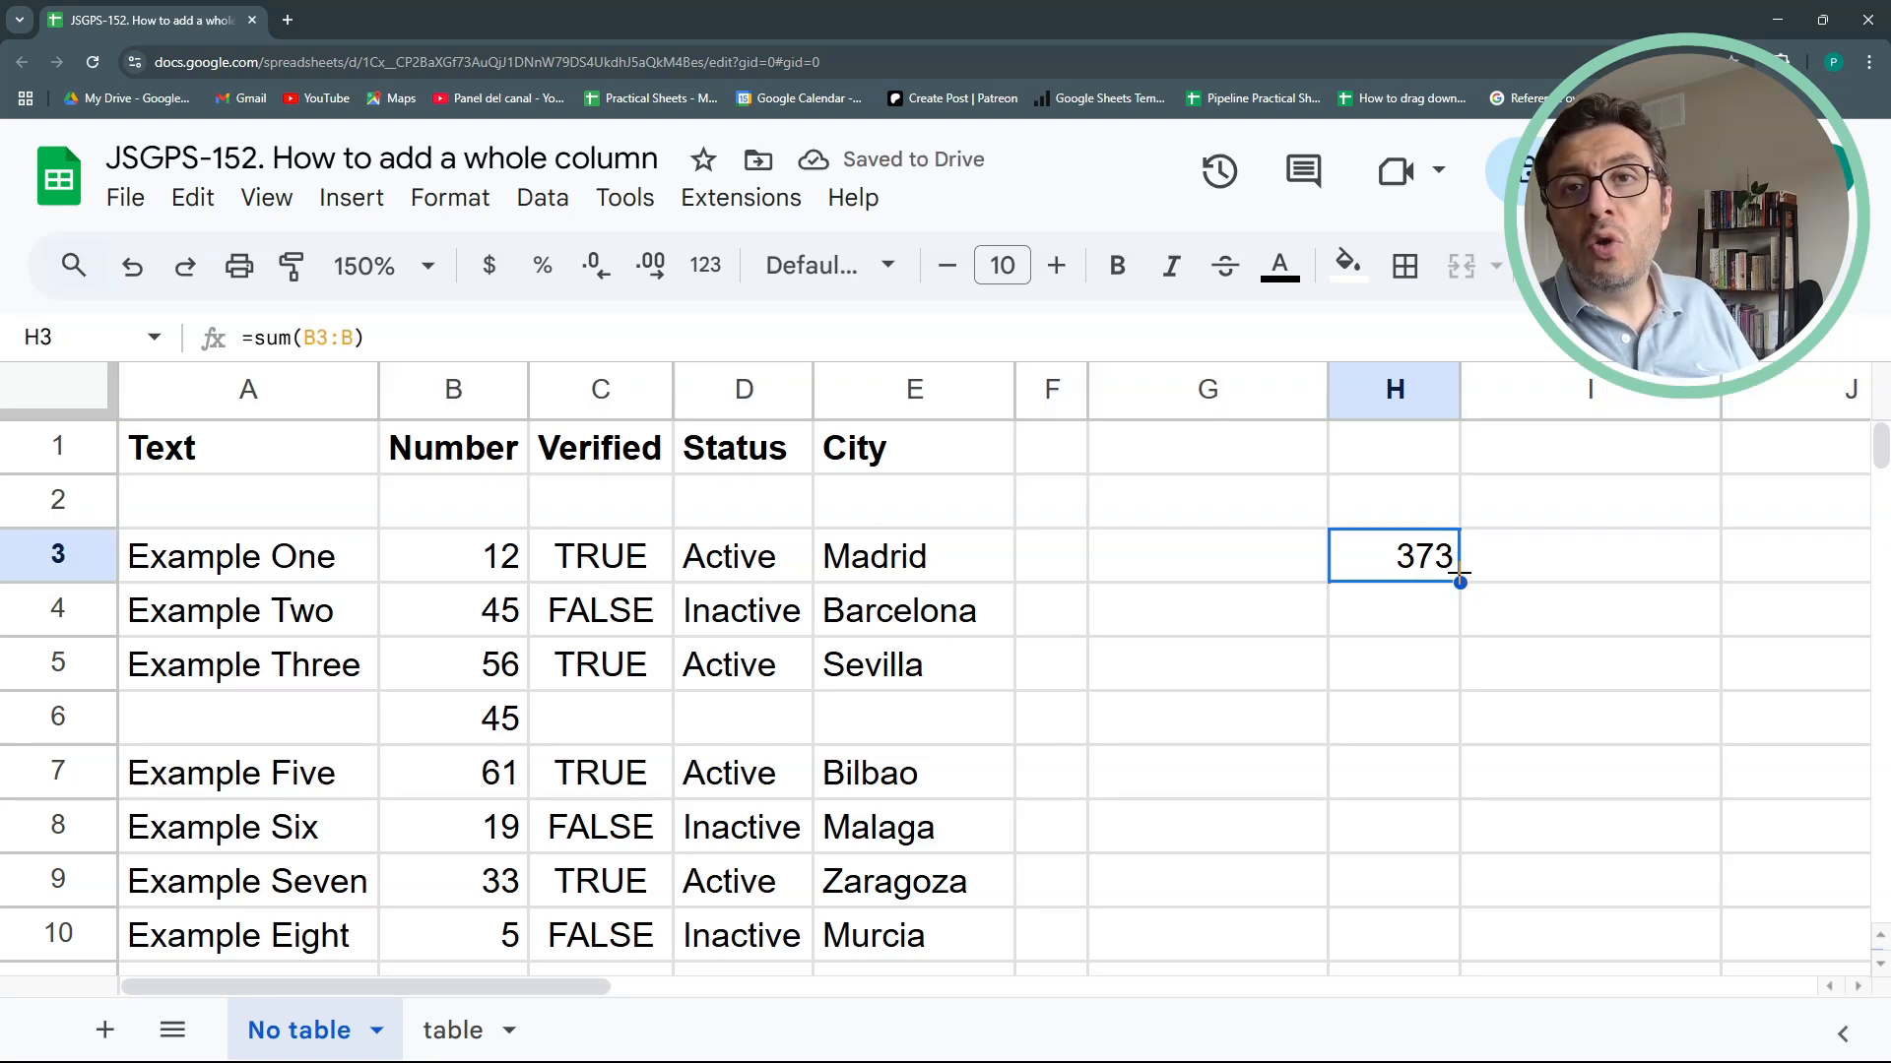
pyautogui.press('F2')
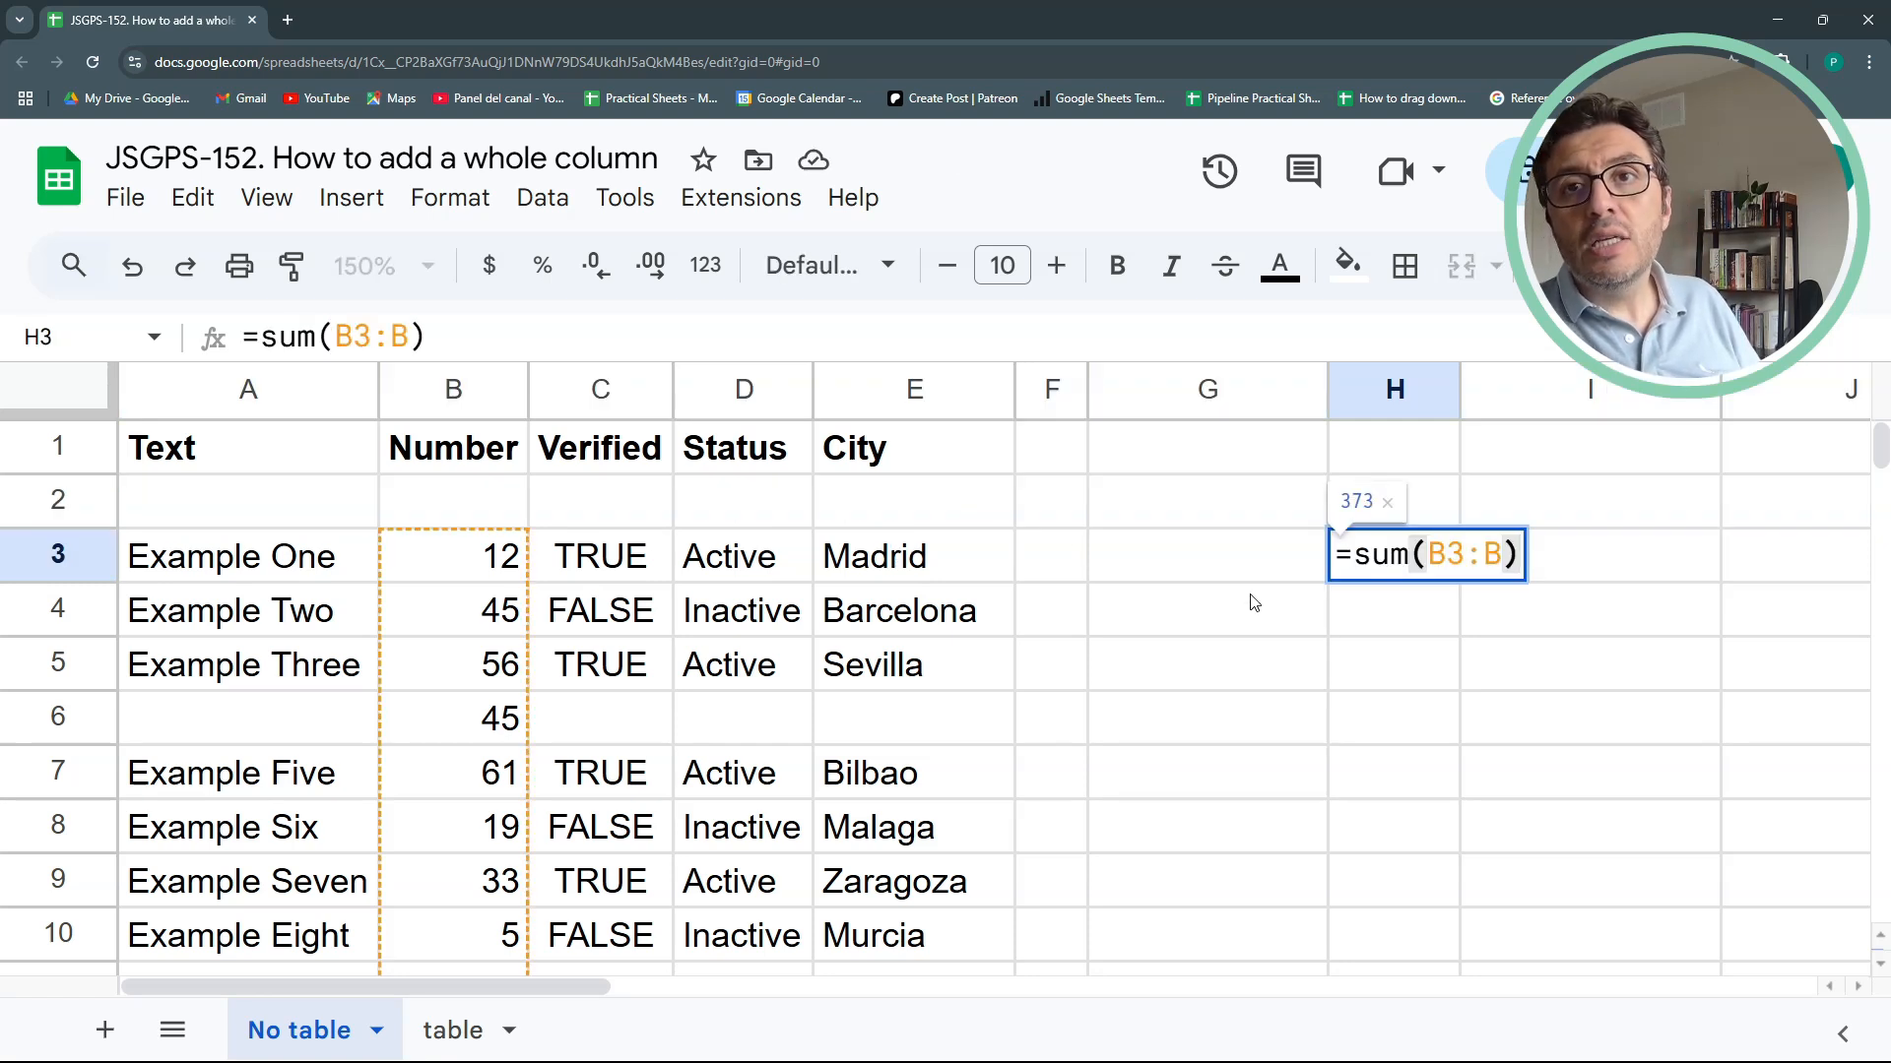
# Change the SUM formula in H3 to cover the whole column with the range B:B and inspect it
pyautogui.click(1462, 559)
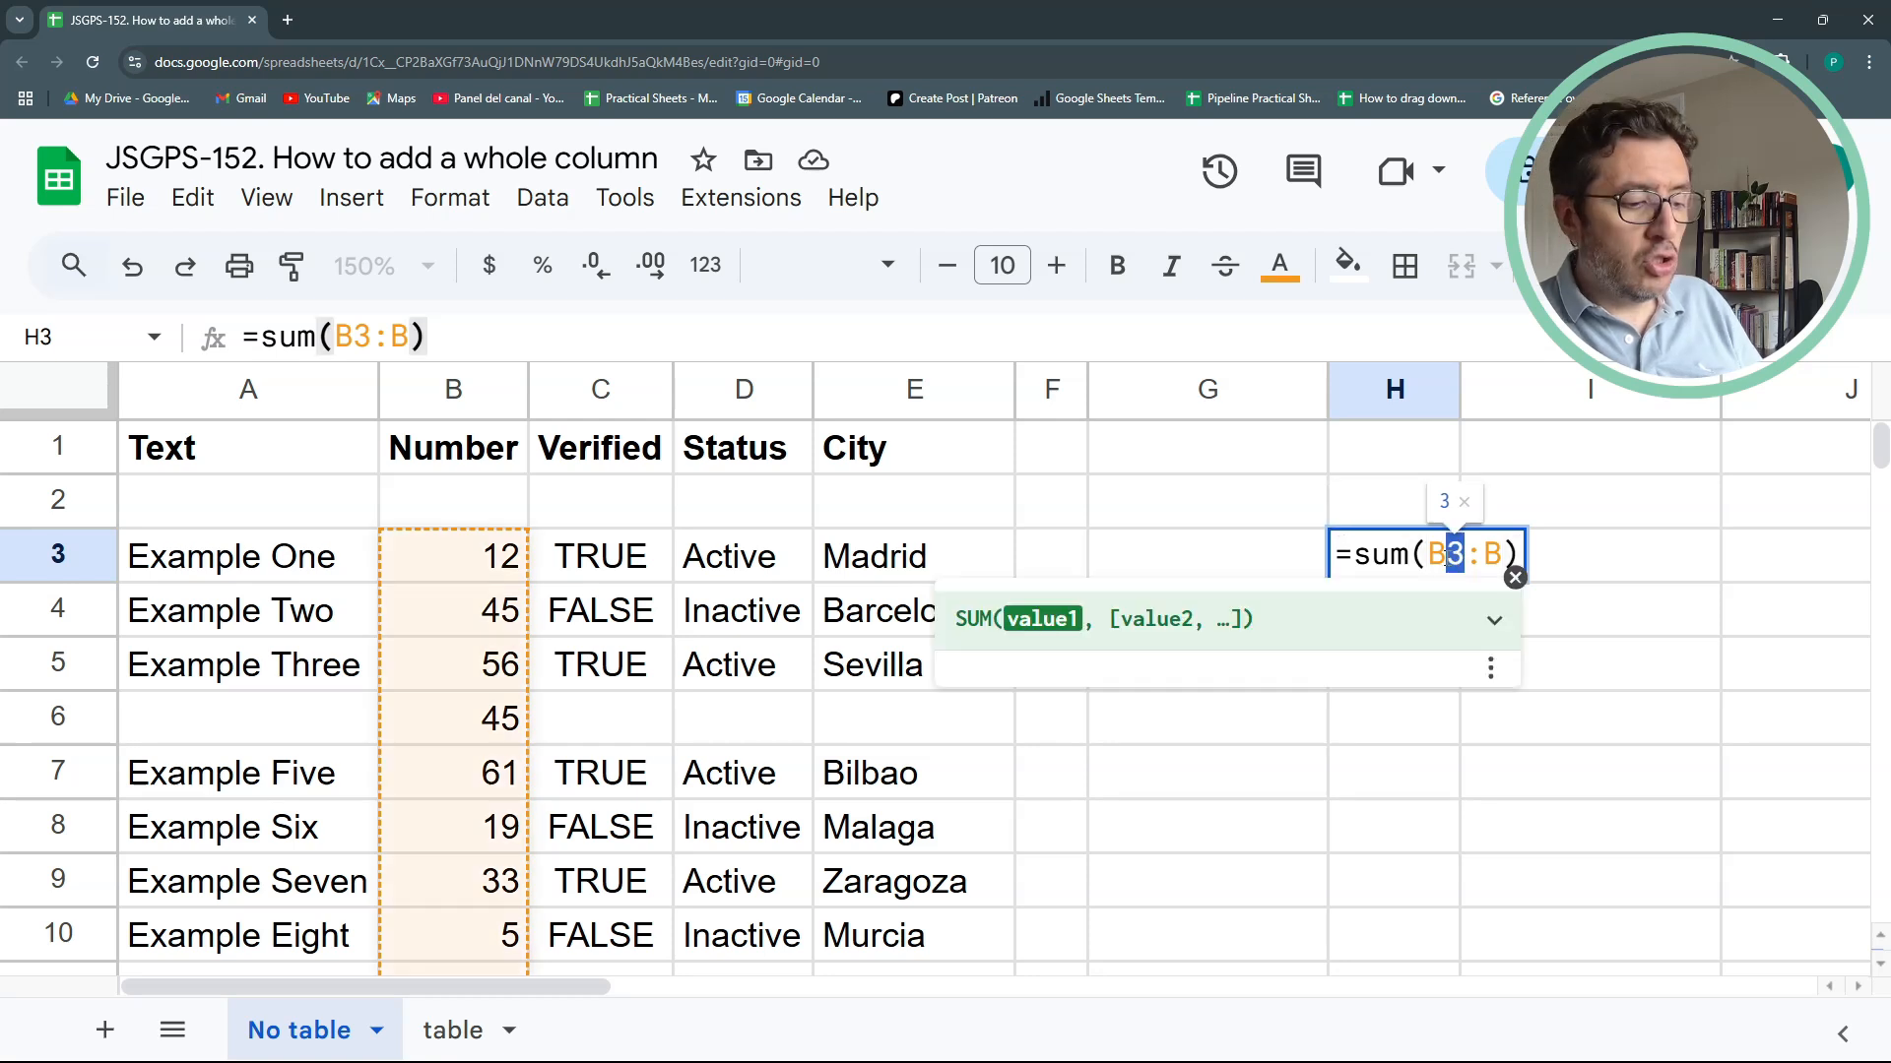
pyautogui.press('BackSpace')
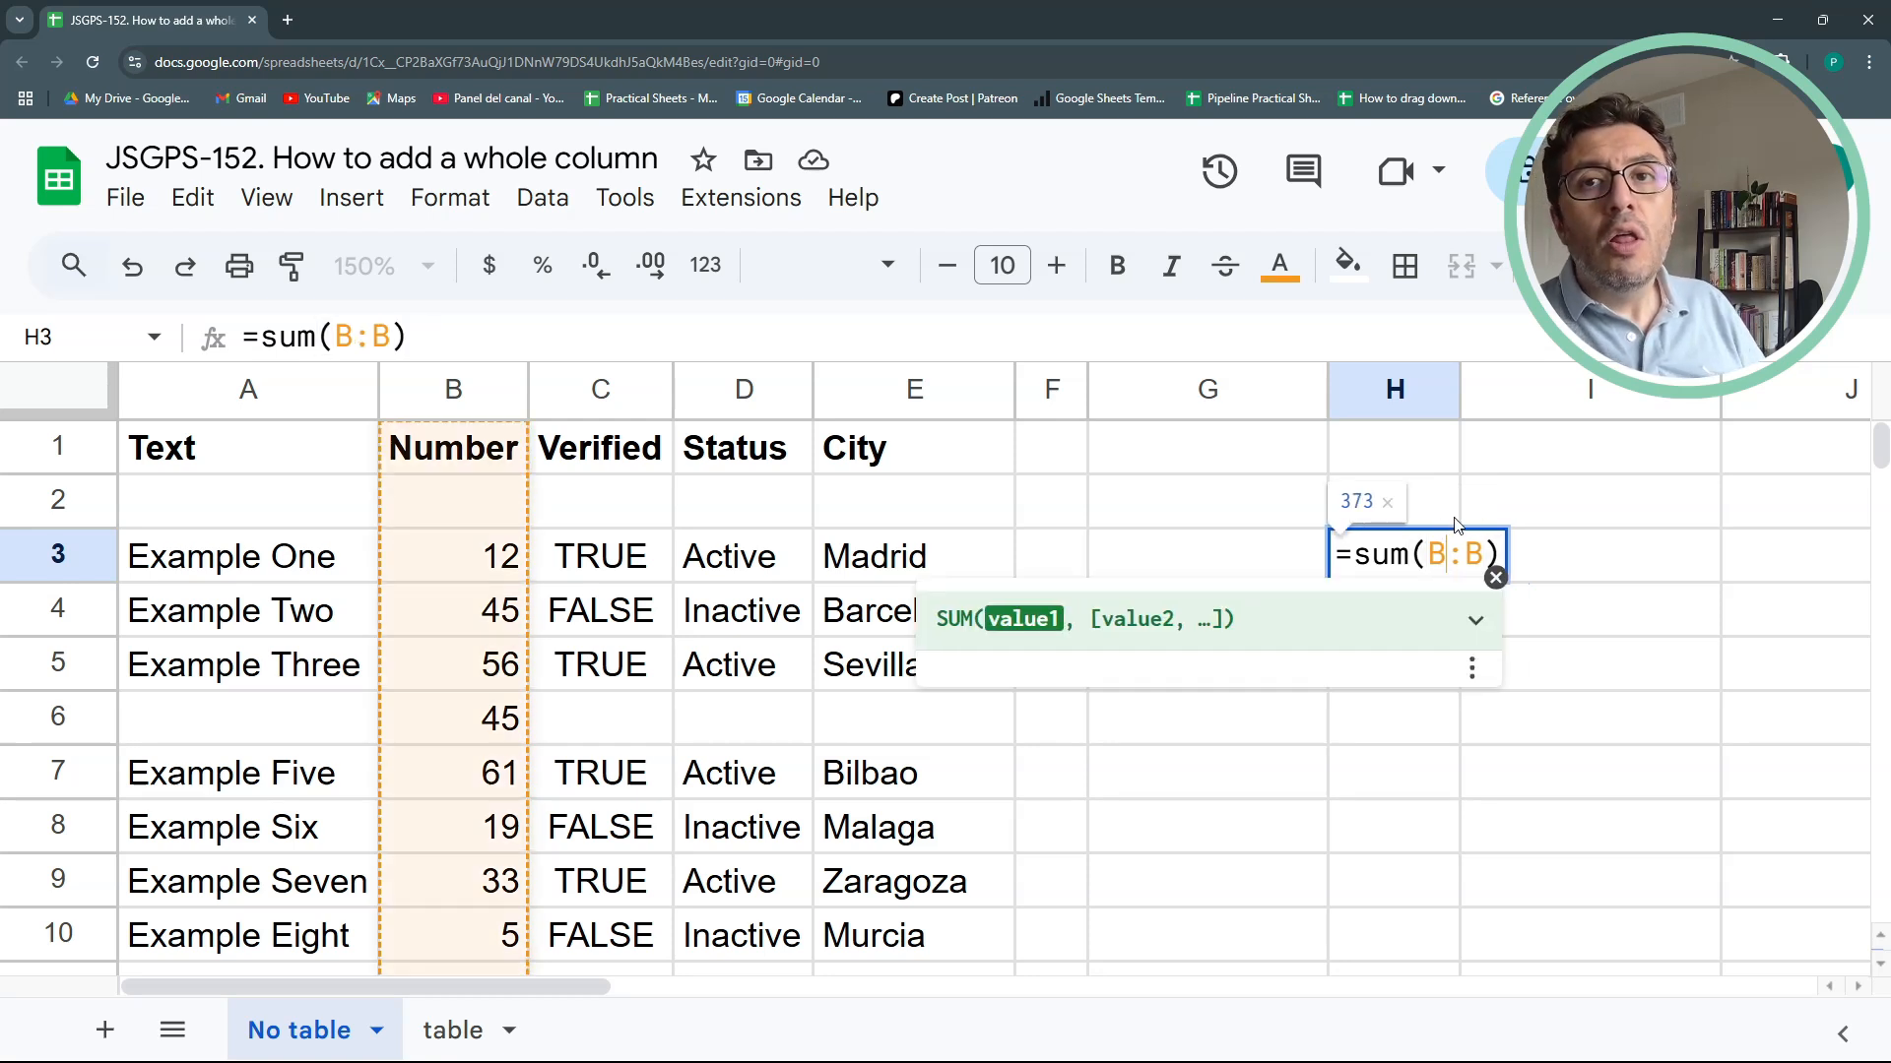
pyautogui.press('Return')
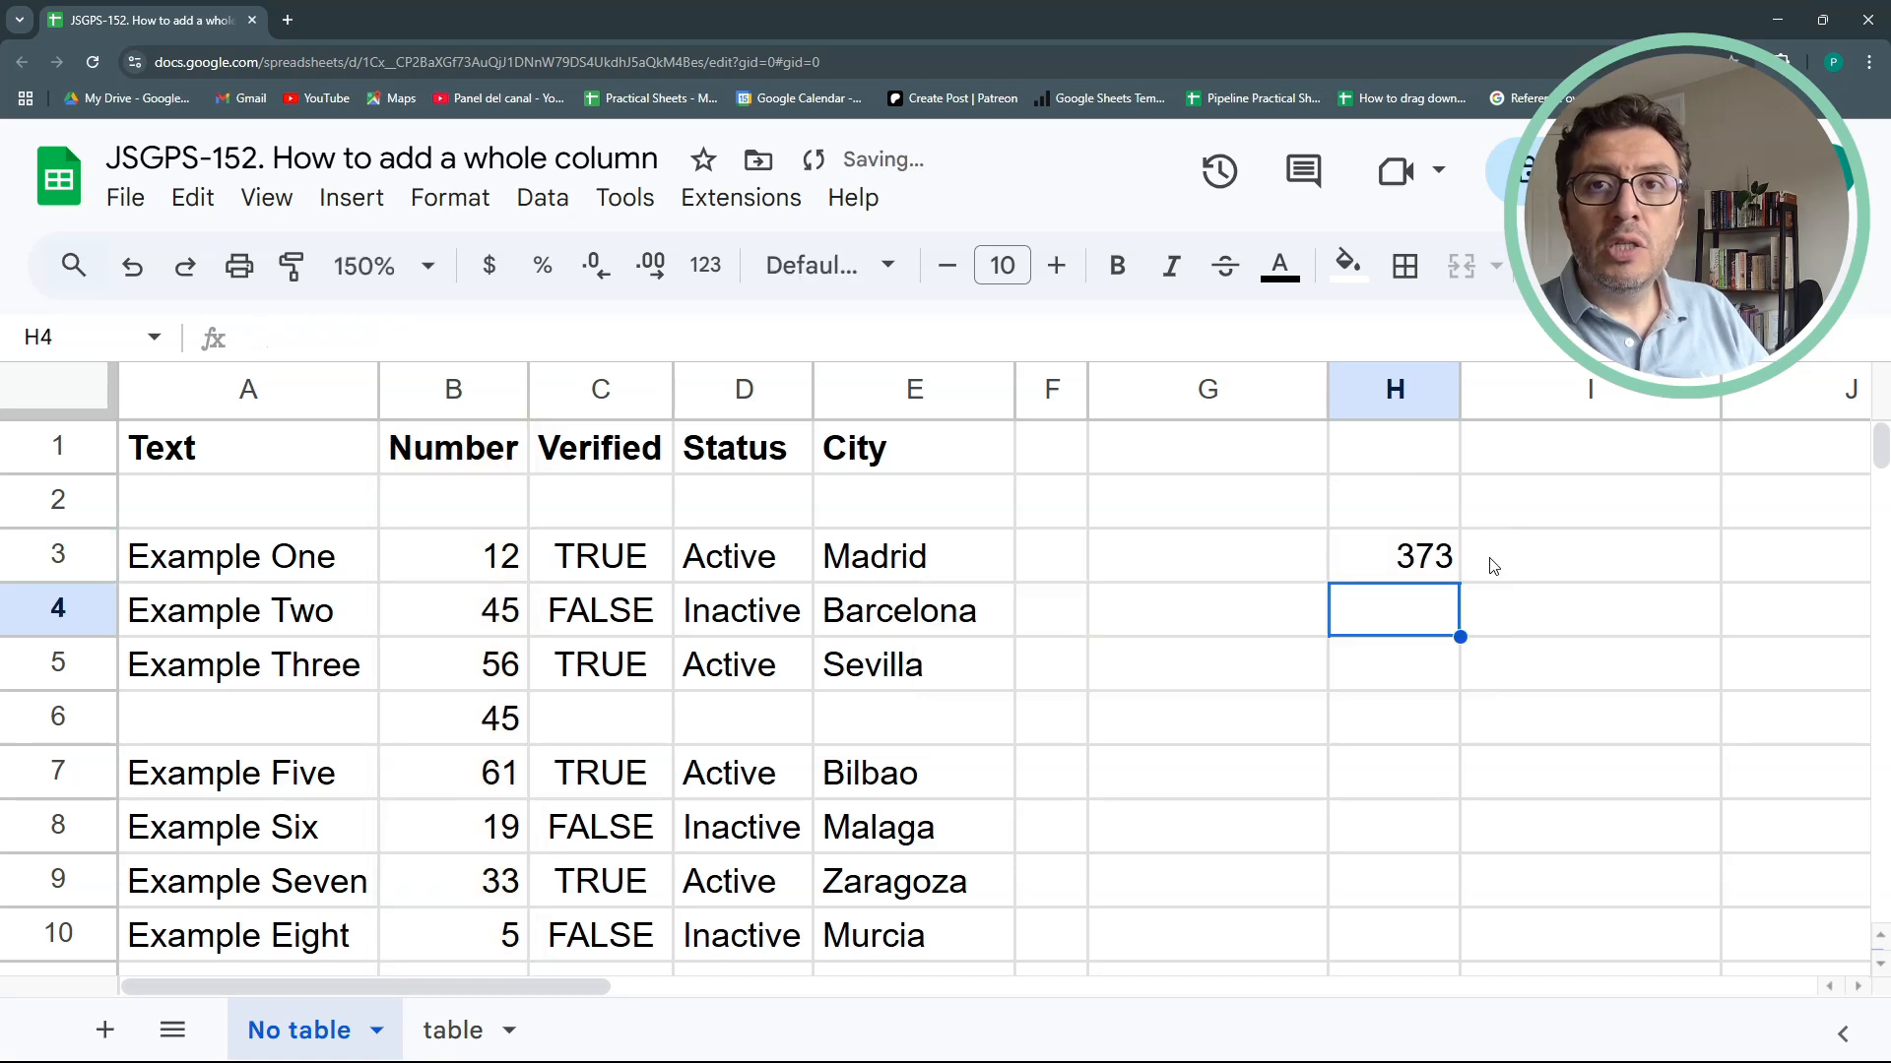
pyautogui.click(1430, 561)
pyautogui.doubleClick(1425, 561)
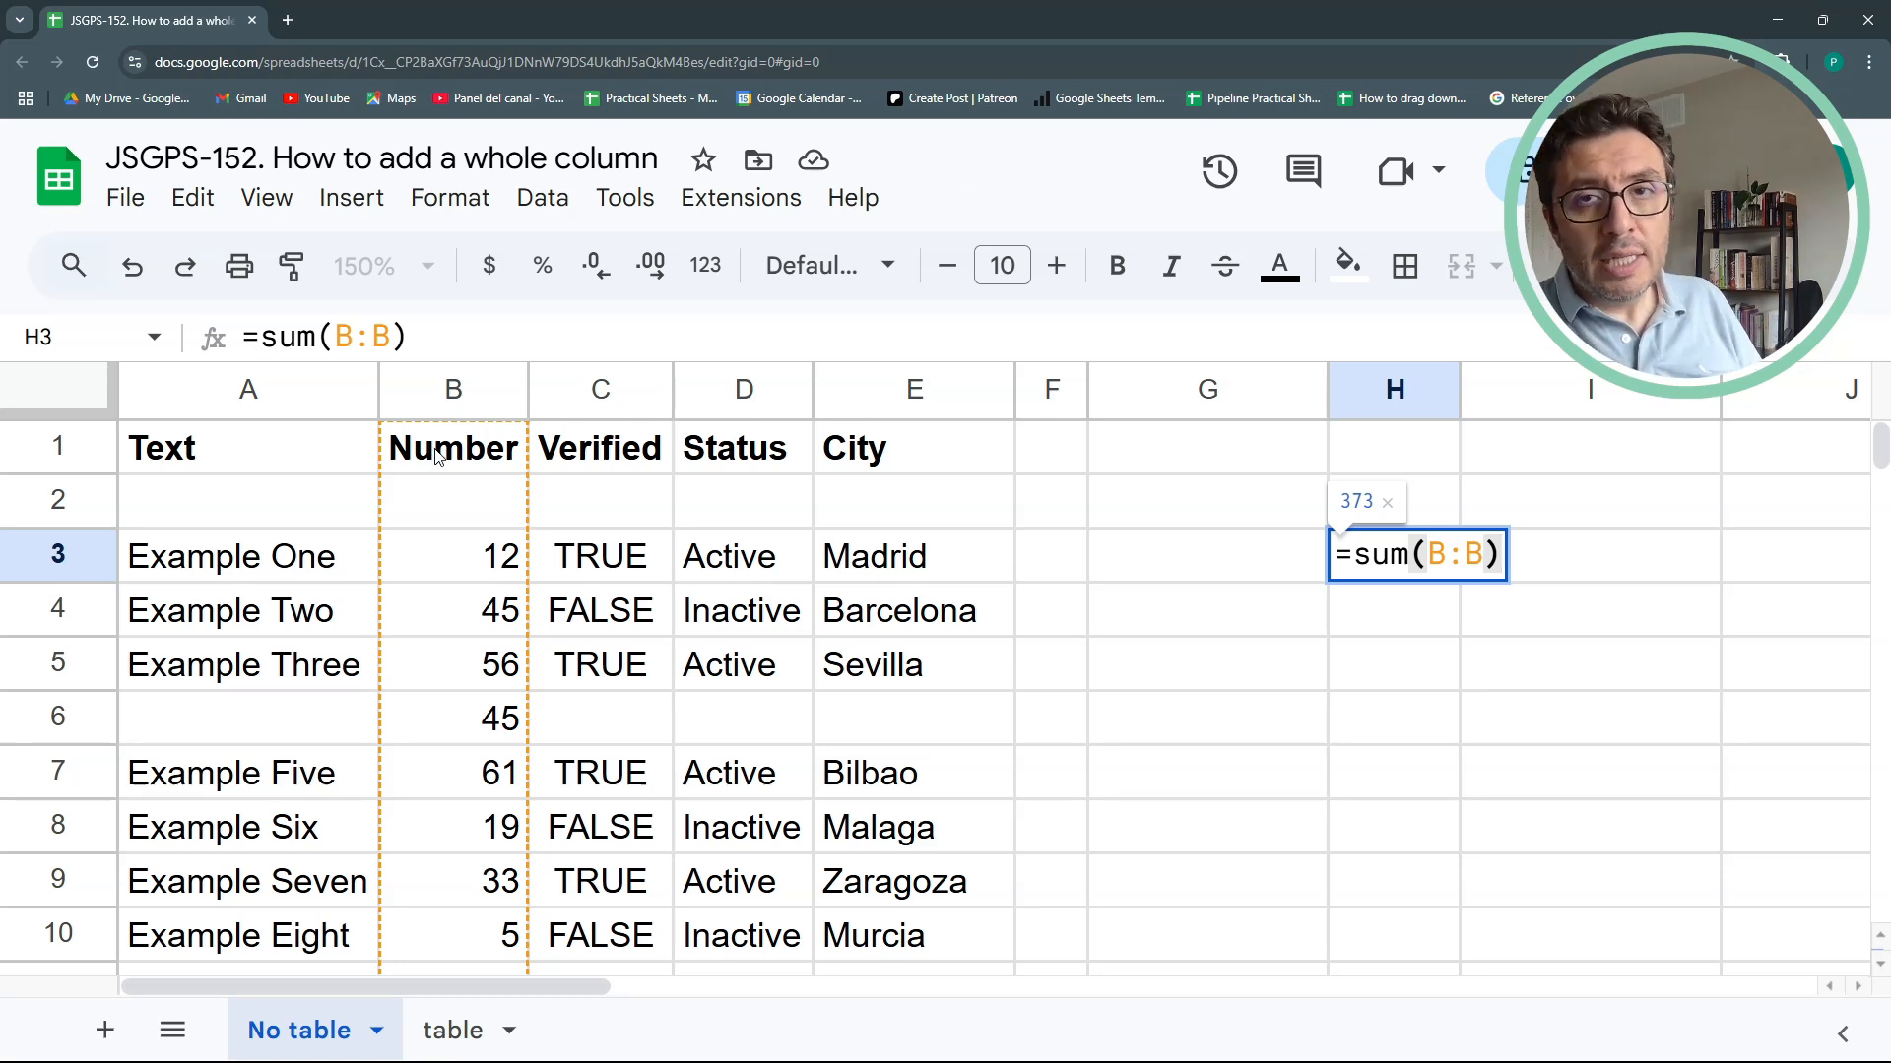
pyautogui.click(438, 455)
pyautogui.rightClick(438, 455)
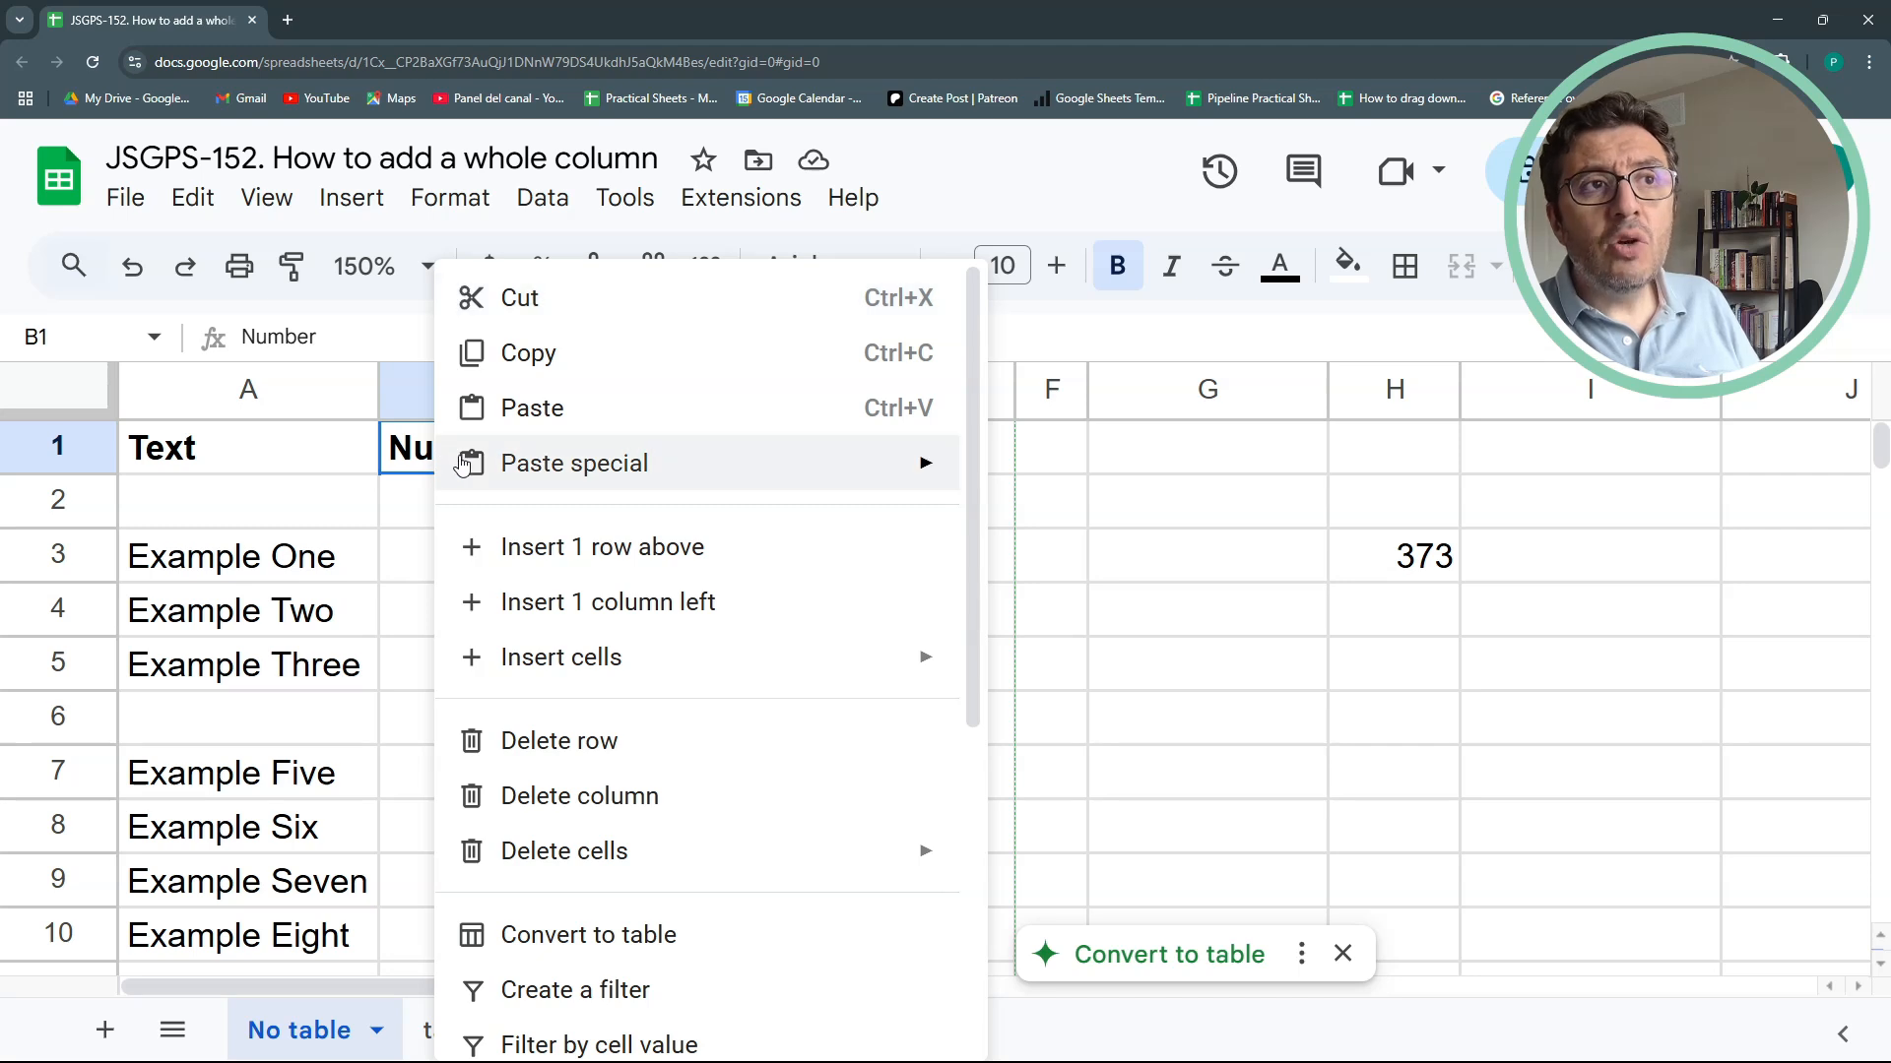
pyautogui.click(1051, 477)
# Set the range of the SUM formula in H3 to B1:B so it starts at the header row
pyautogui.click(1444, 571)
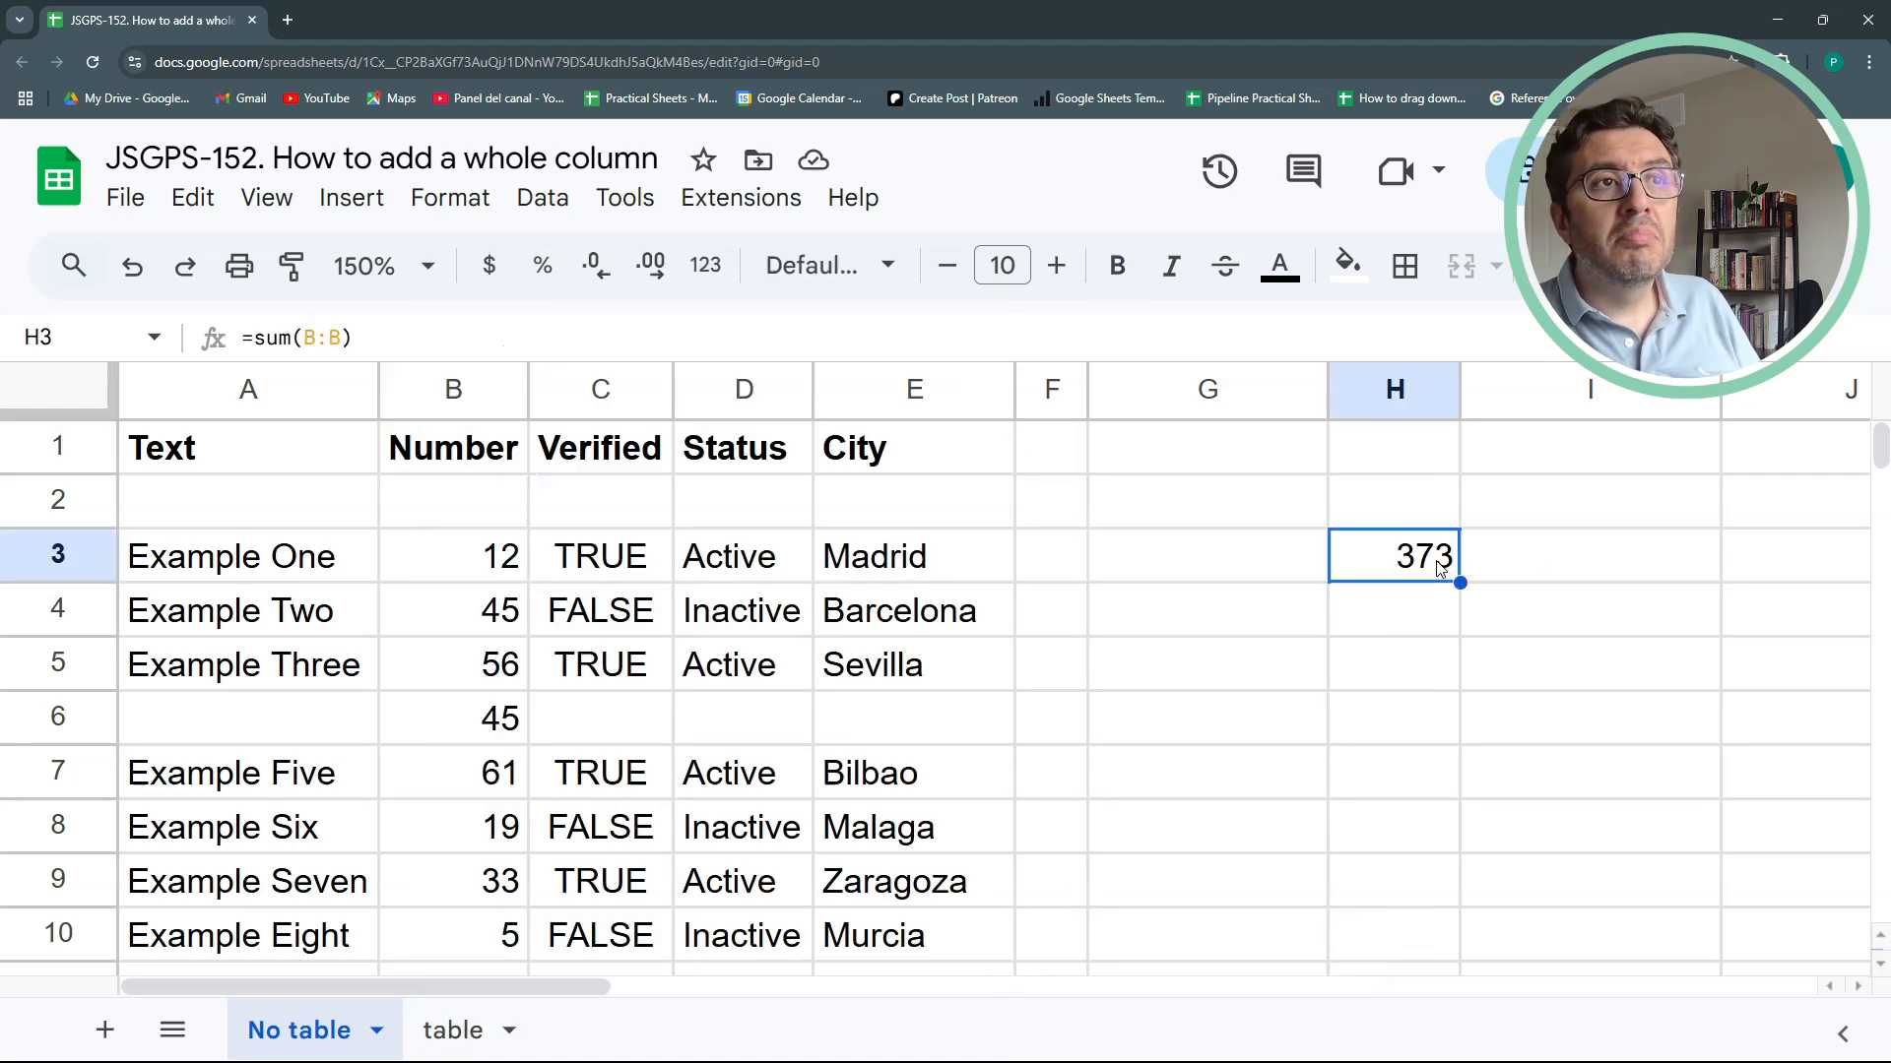
pyautogui.doubleClick(1439, 569)
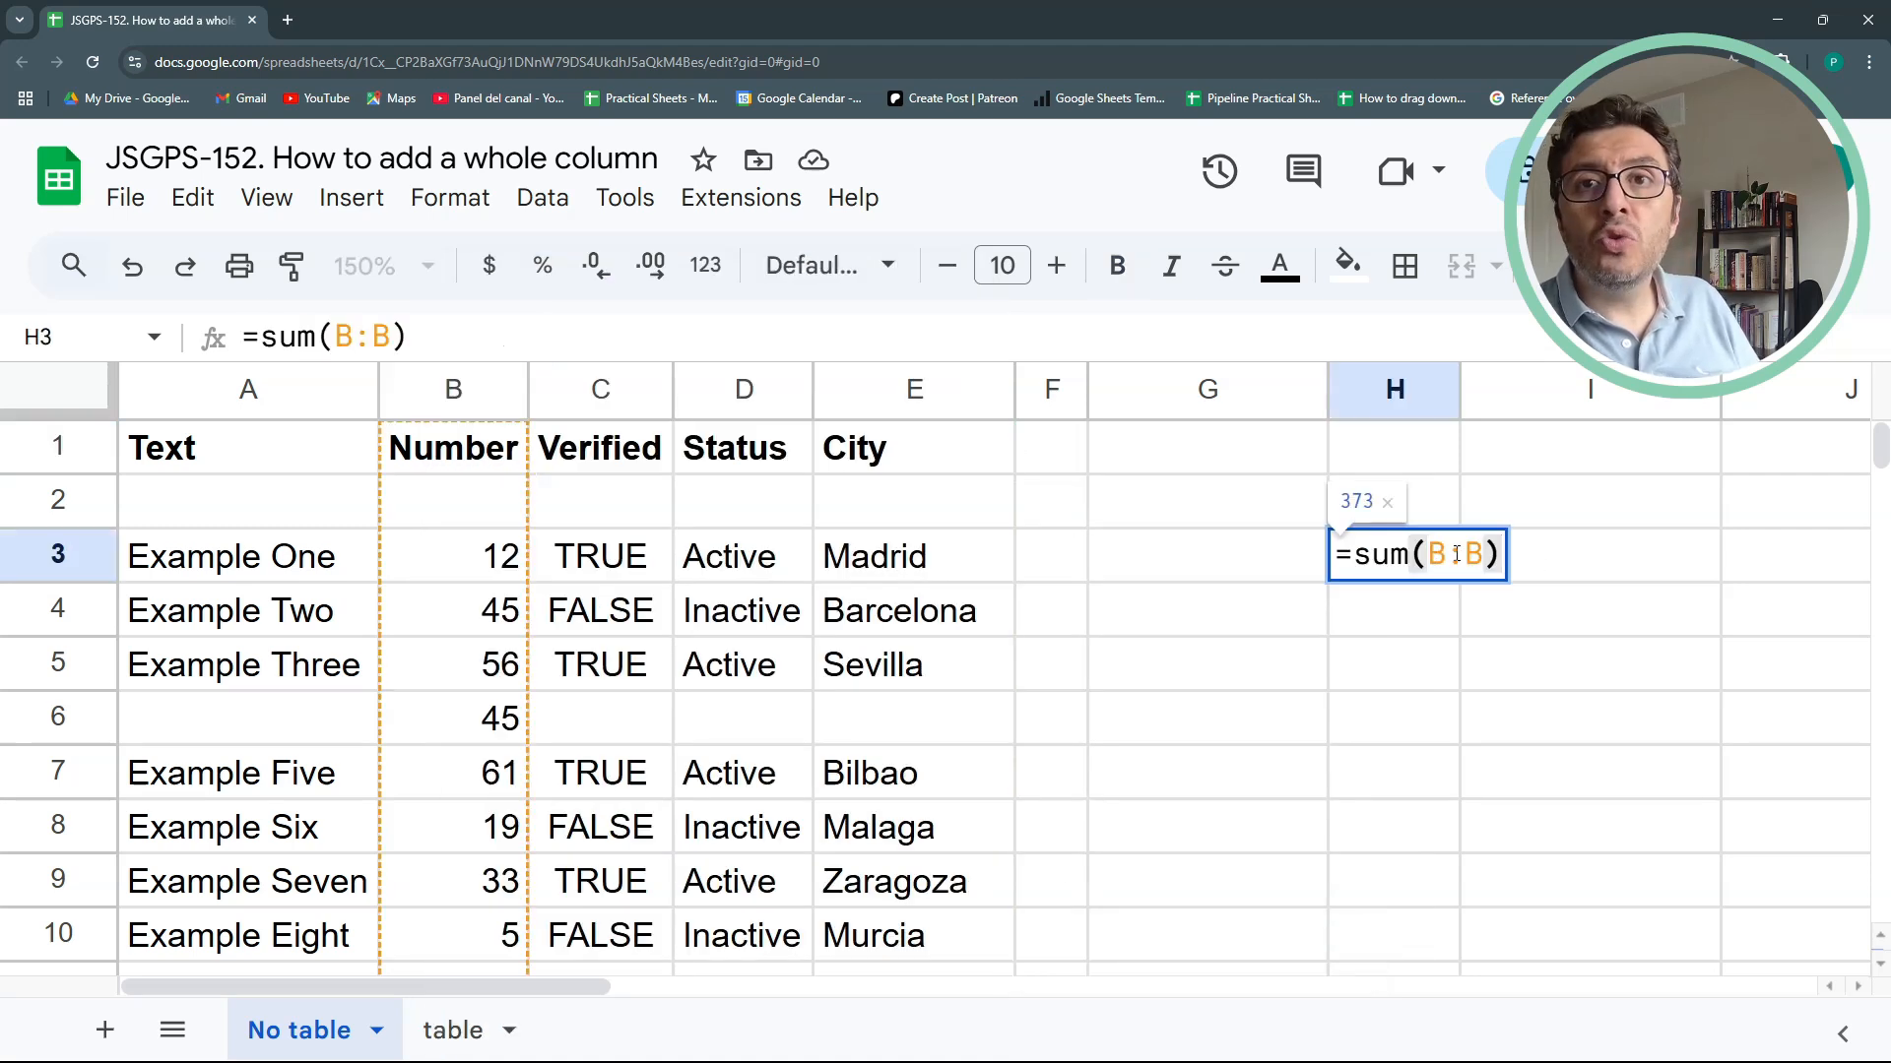
pyautogui.write('1')
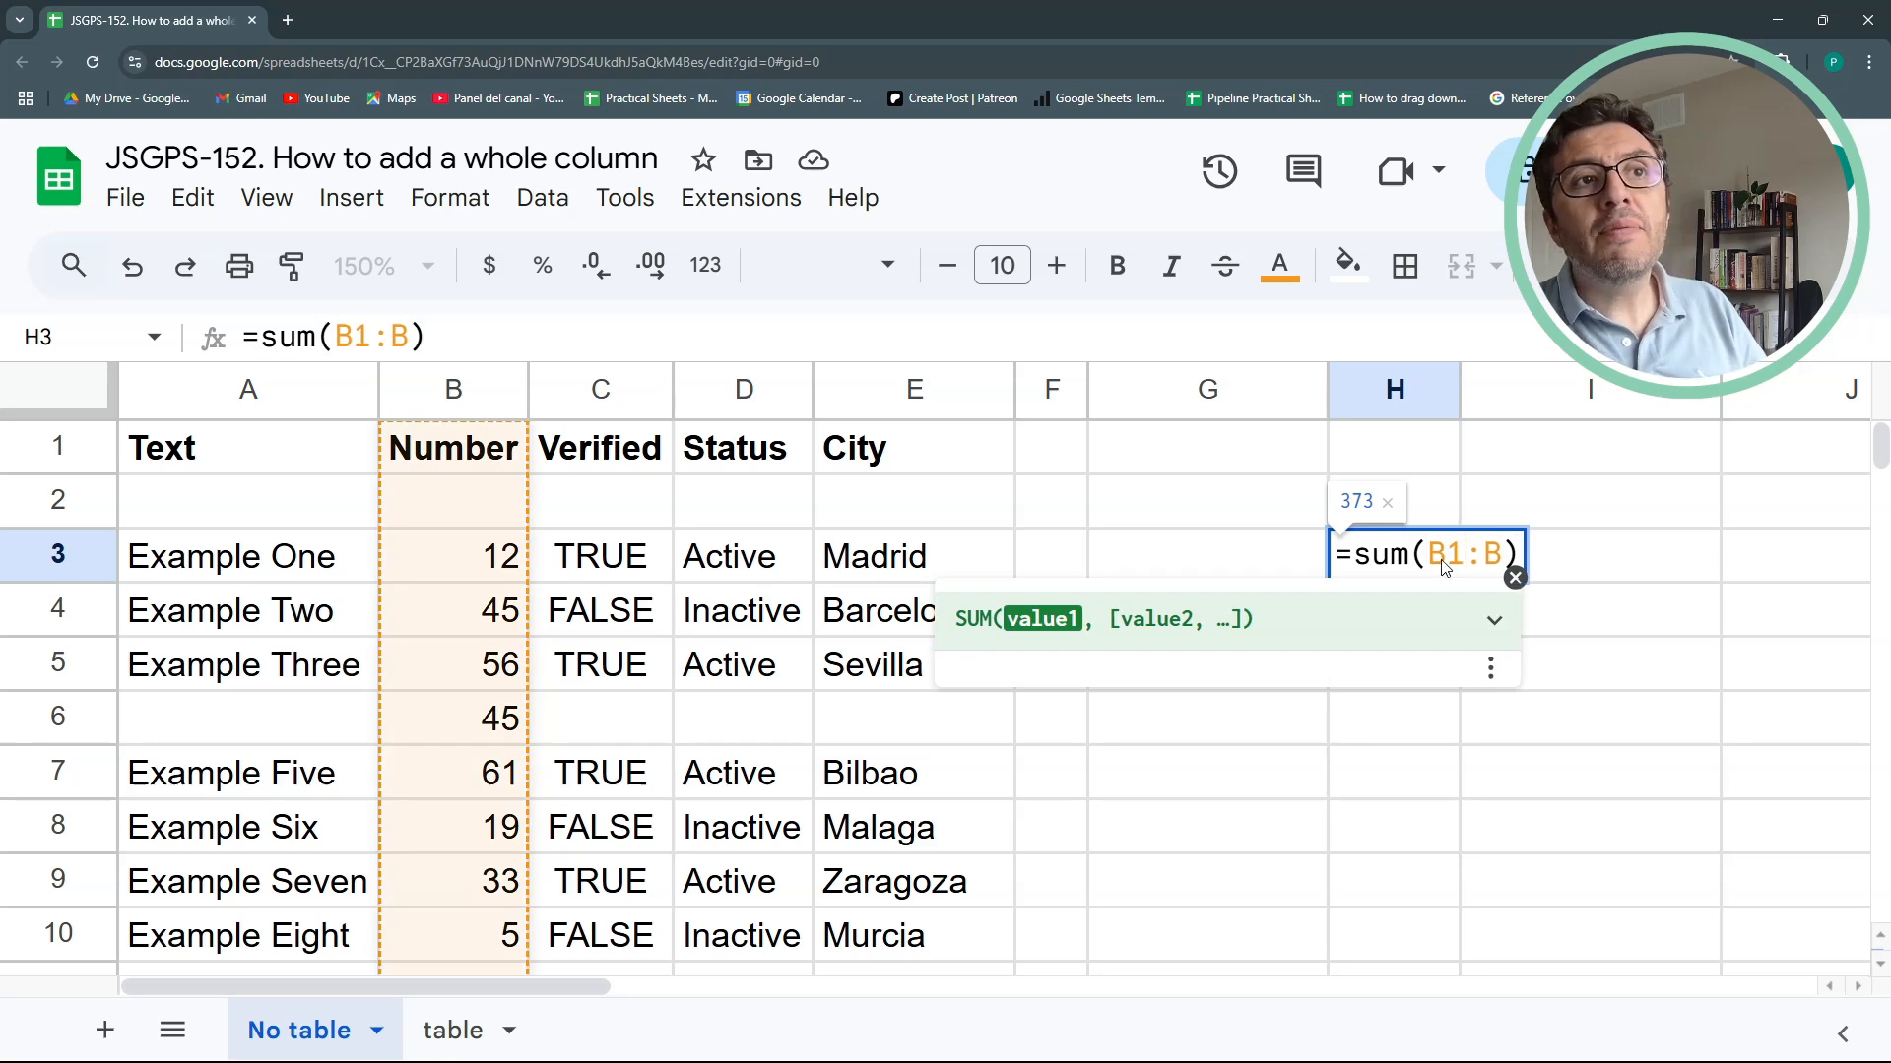
pyautogui.press('Return')
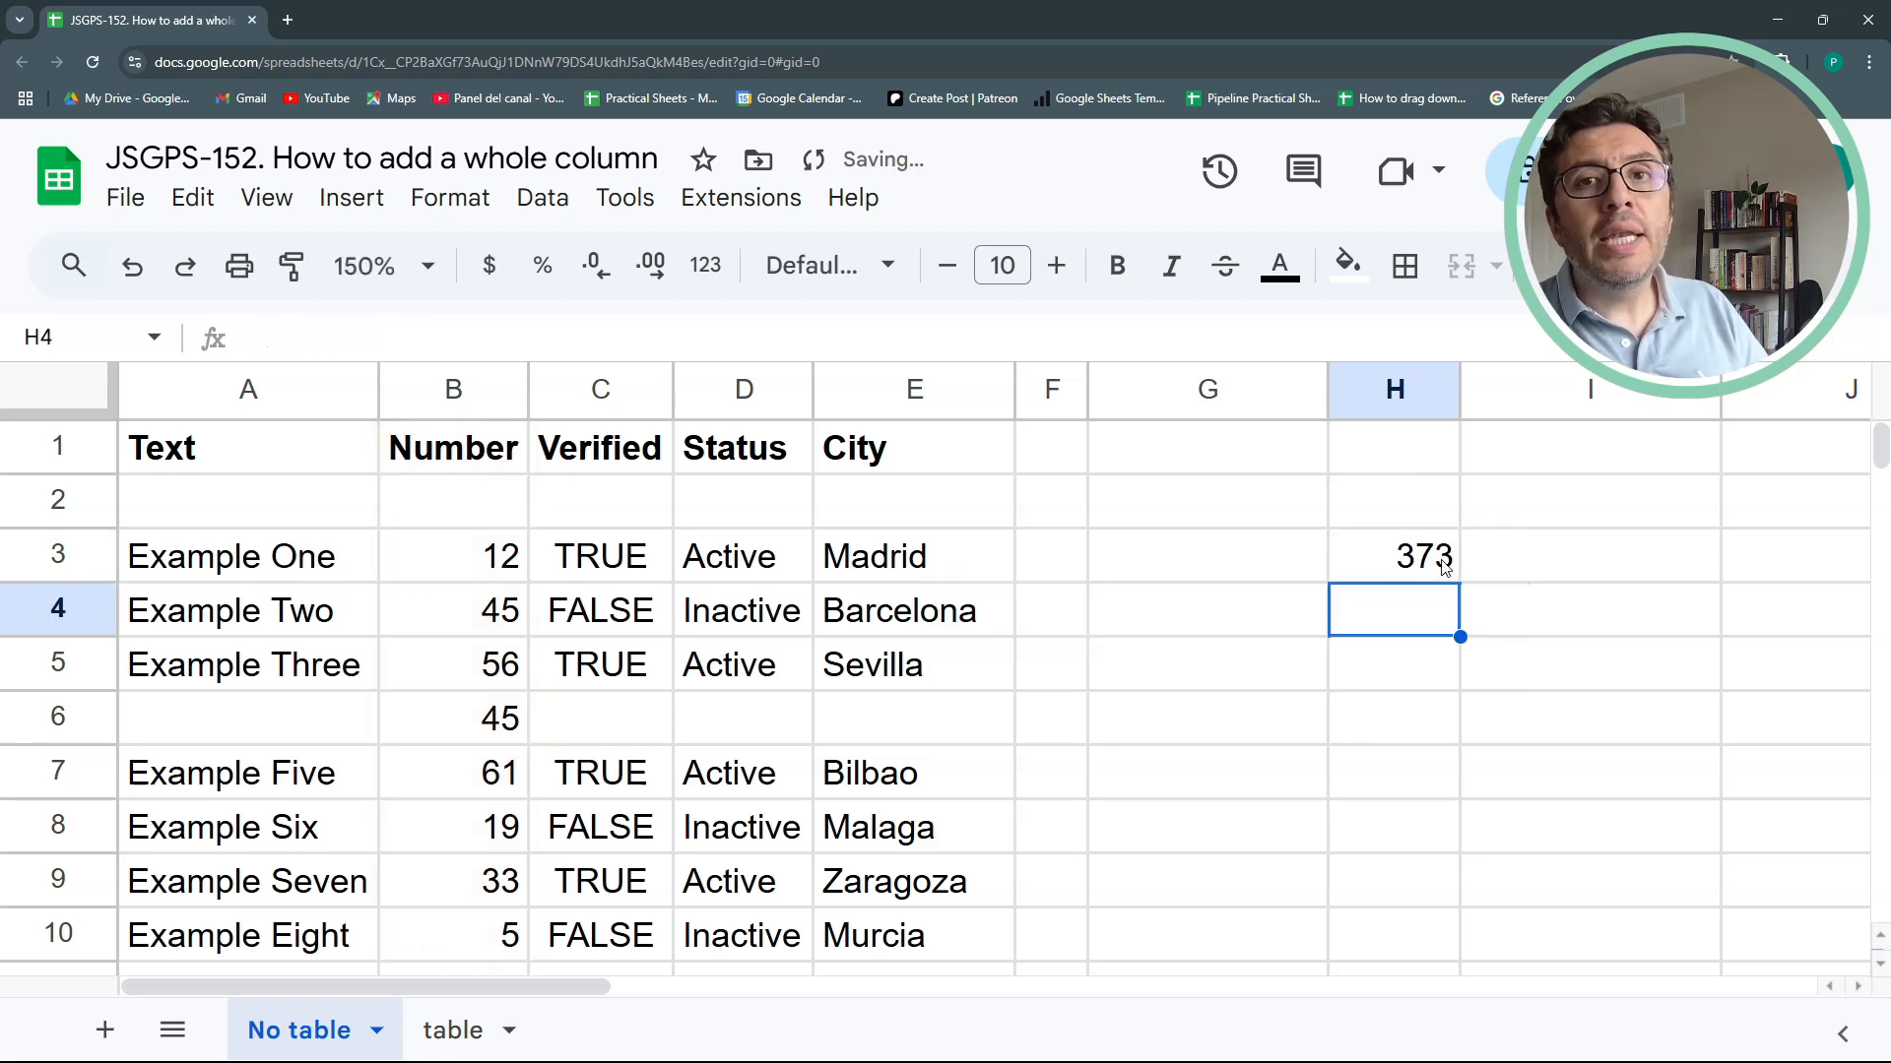
# Insert another empty row above row 2 and check the SUM formula's range in H4
pyautogui.rightClick(72, 494)
pyautogui.click(211, 542)
pyautogui.click(1444, 612)
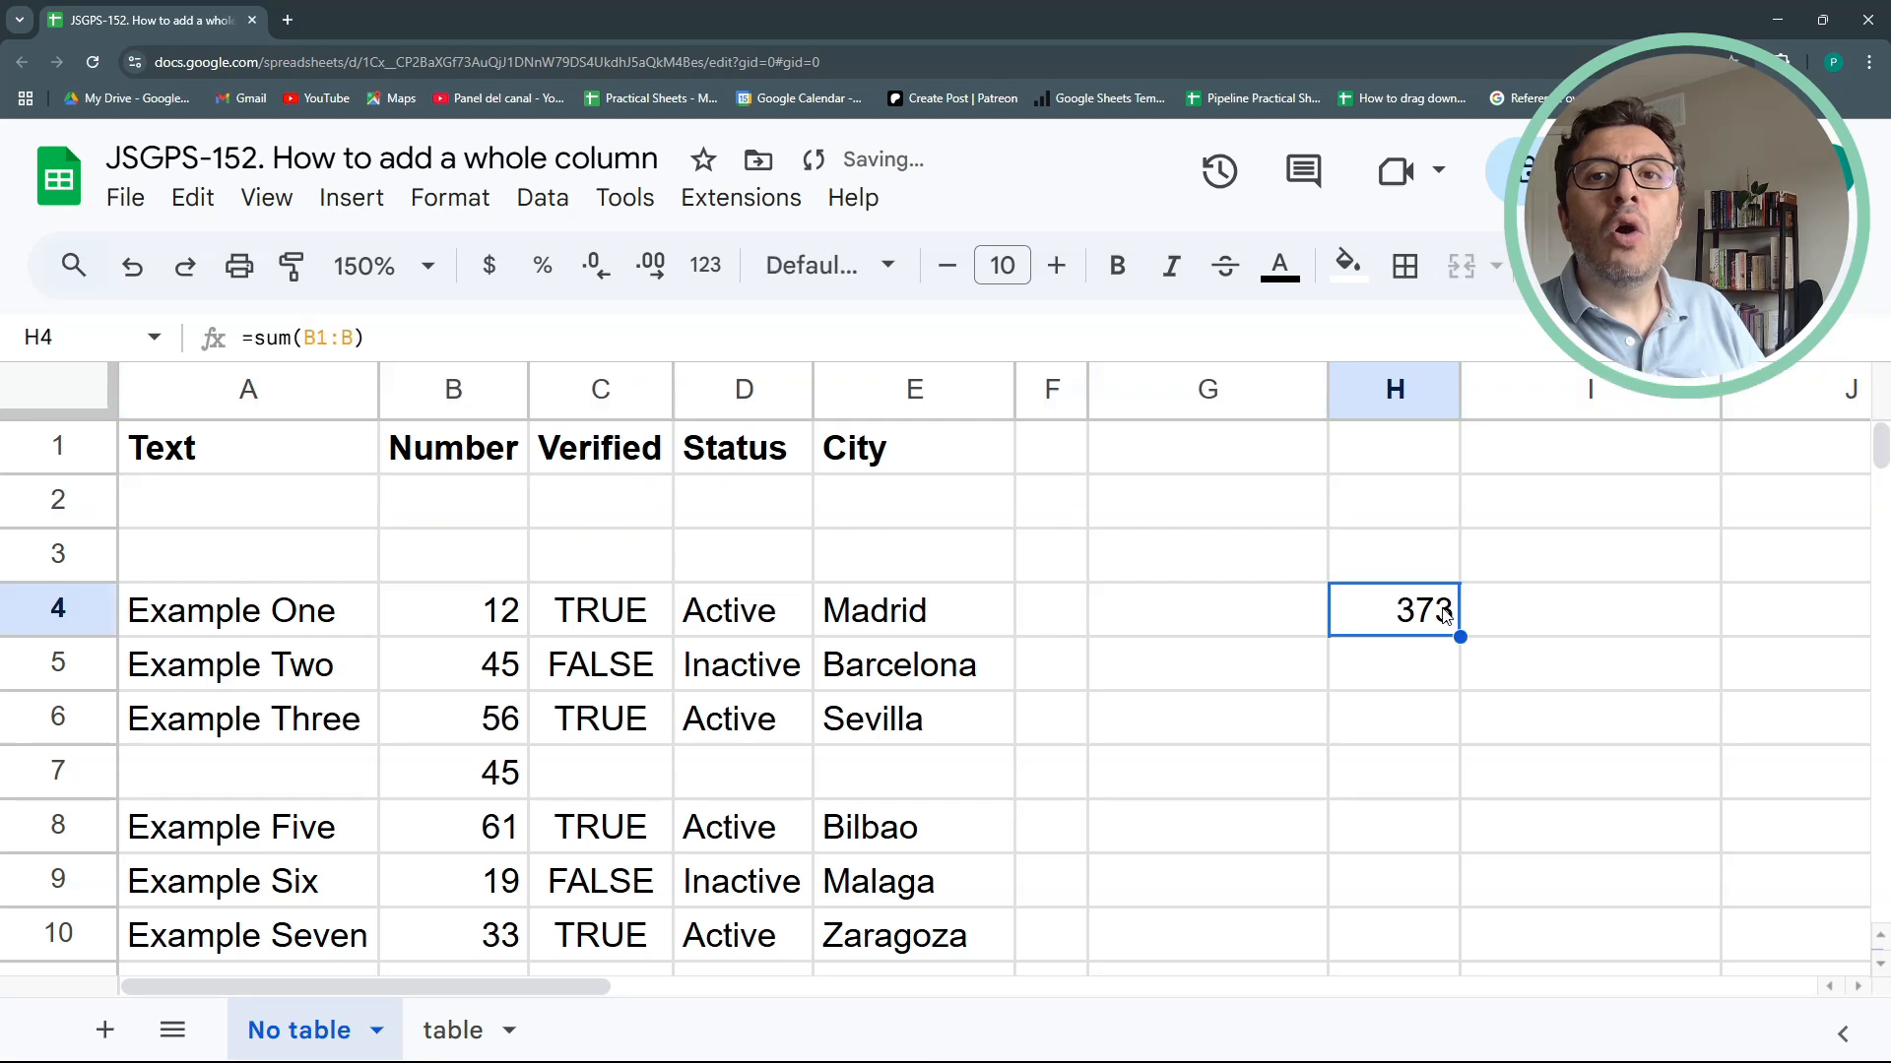
# Enter 23 in B2 and 45 in B3, the empty Number cells below the header
pyautogui.click(421, 521)
pyautogui.write('23')
pyautogui.click(467, 617)
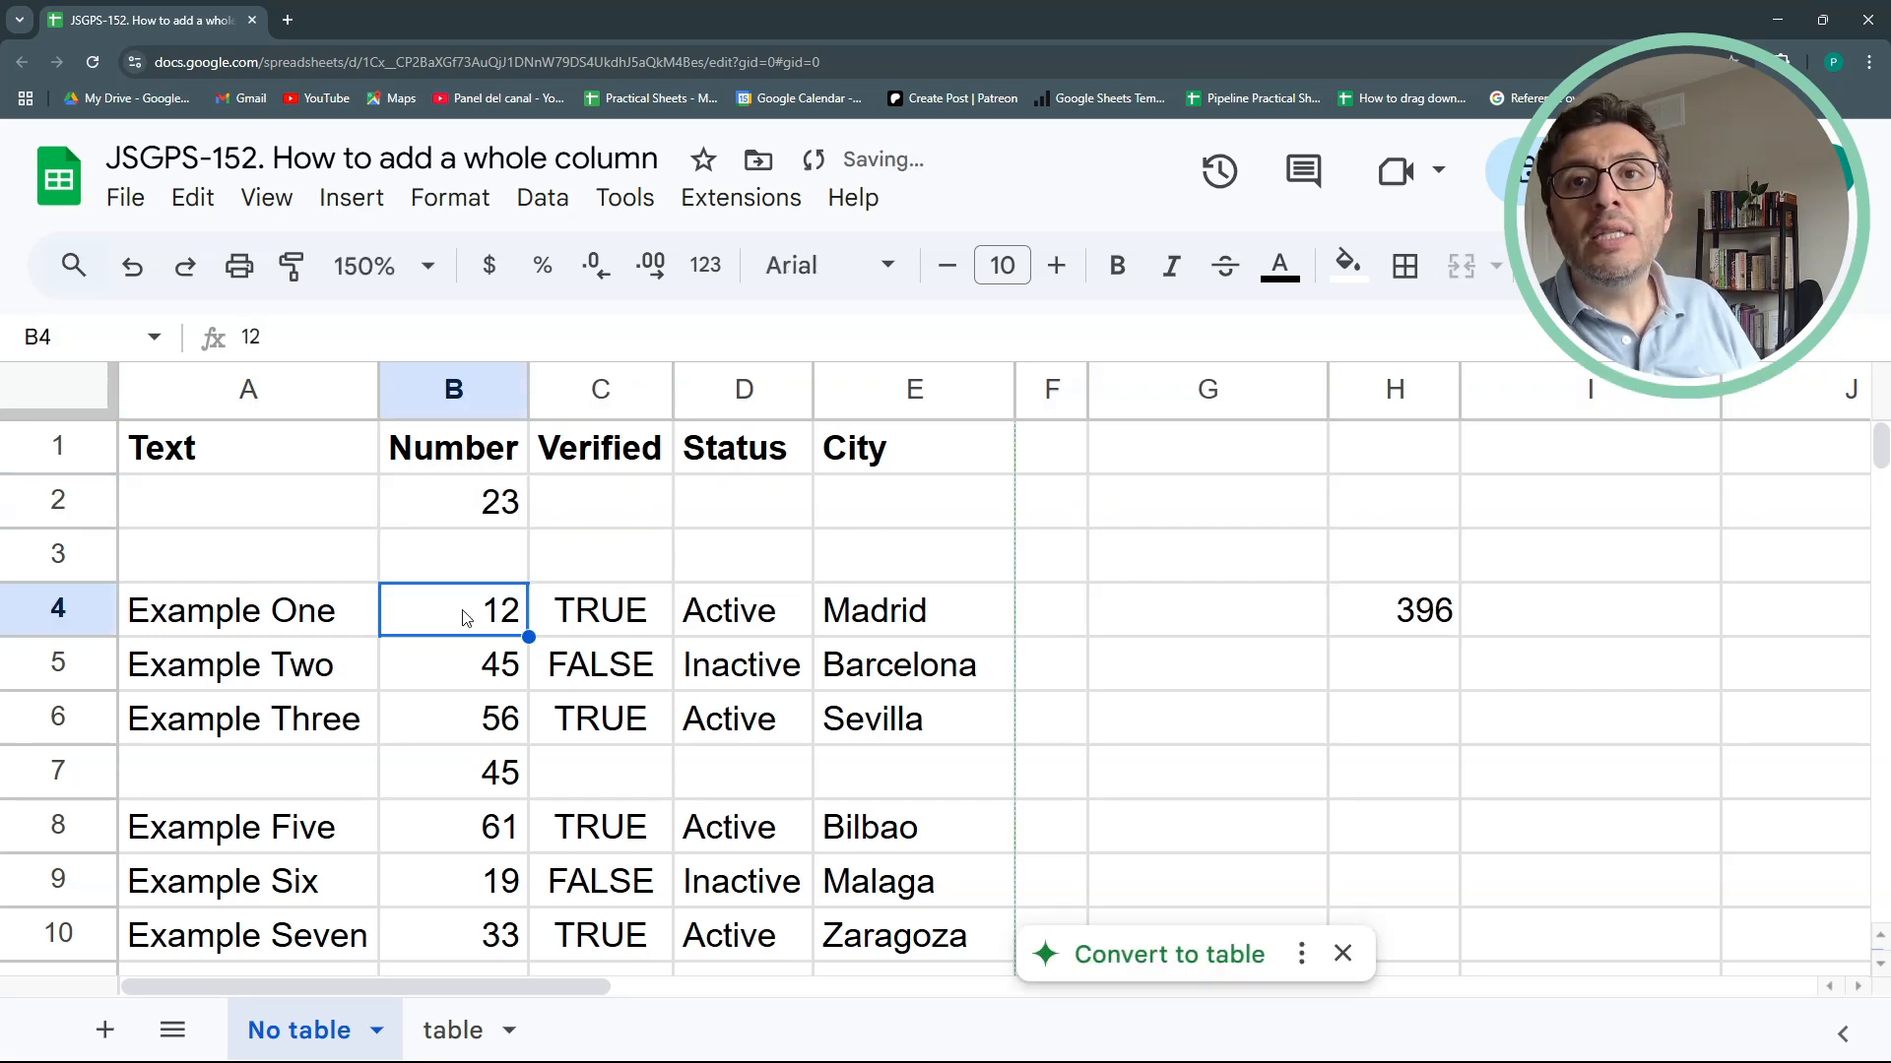
pyautogui.click(456, 559)
pyautogui.write('45')
pyautogui.click(535, 688)
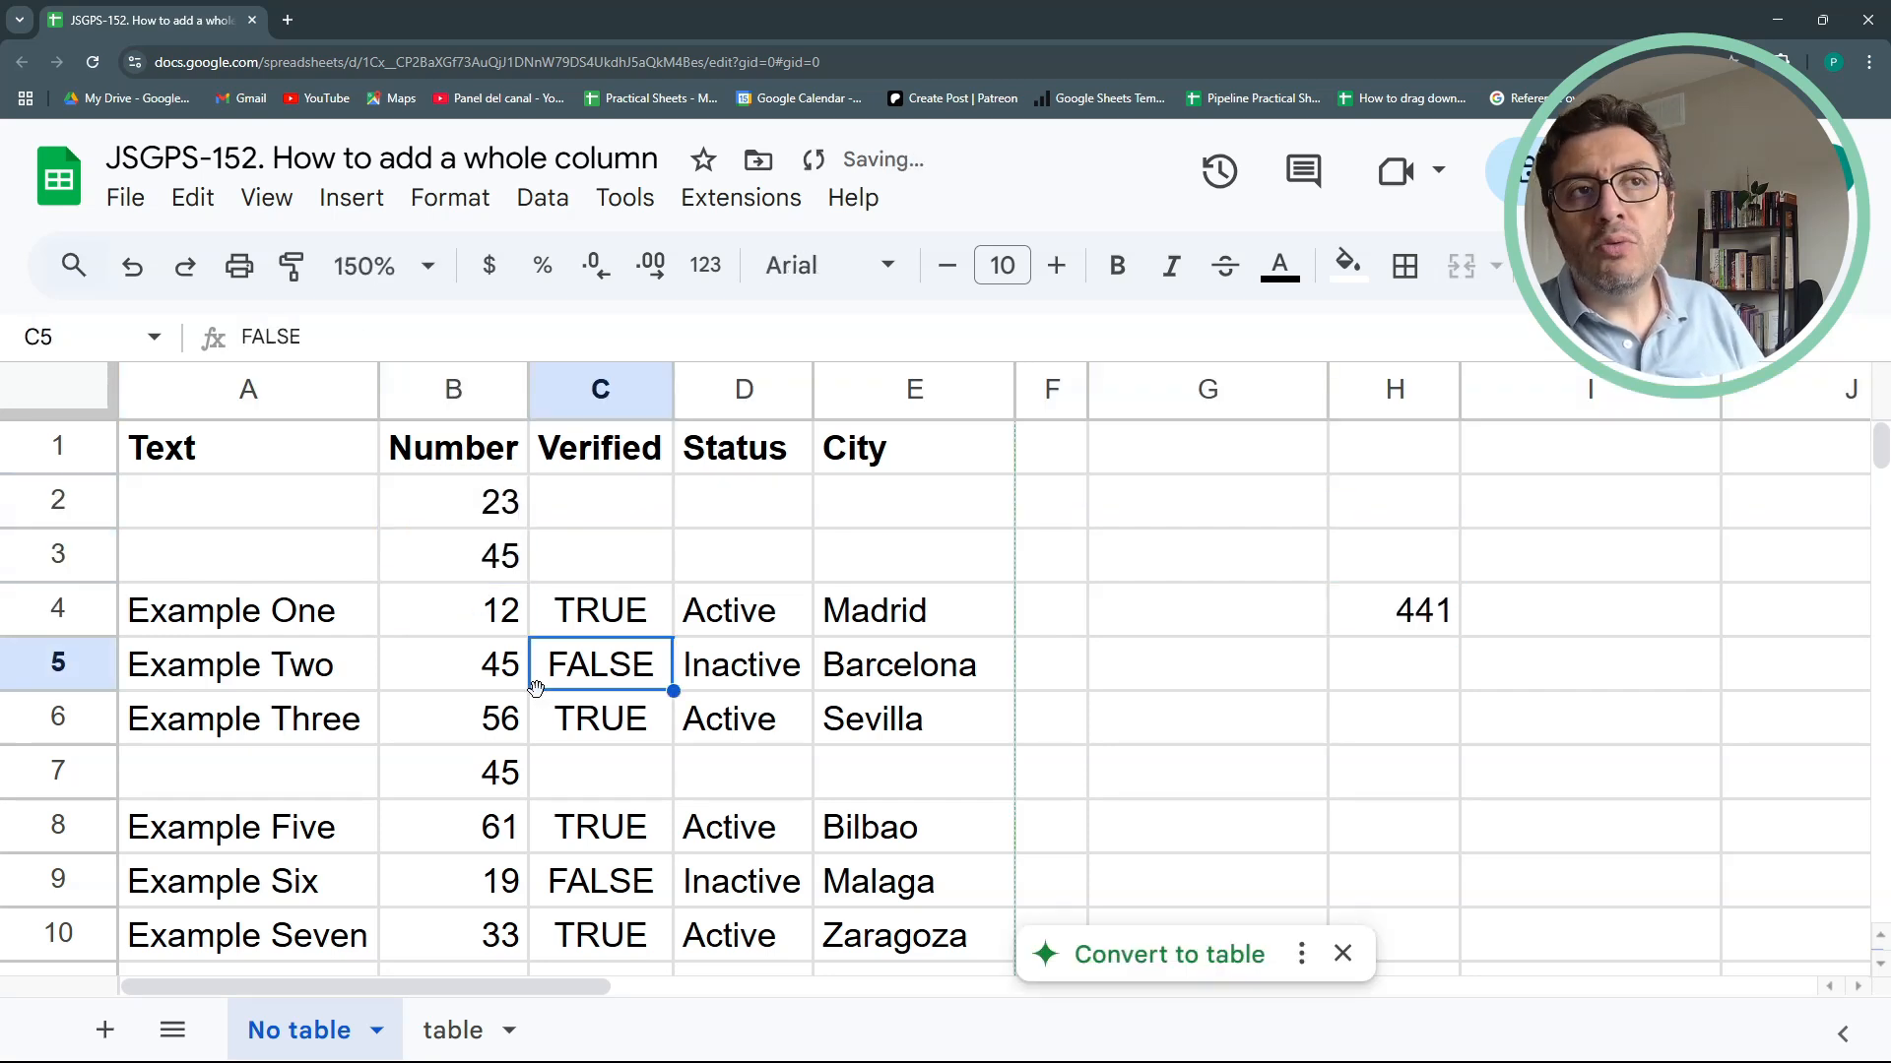
# Examine which cells of the Number column the SUM formula in H4 covers, from the header to below the last number
pyautogui.click(1412, 618)
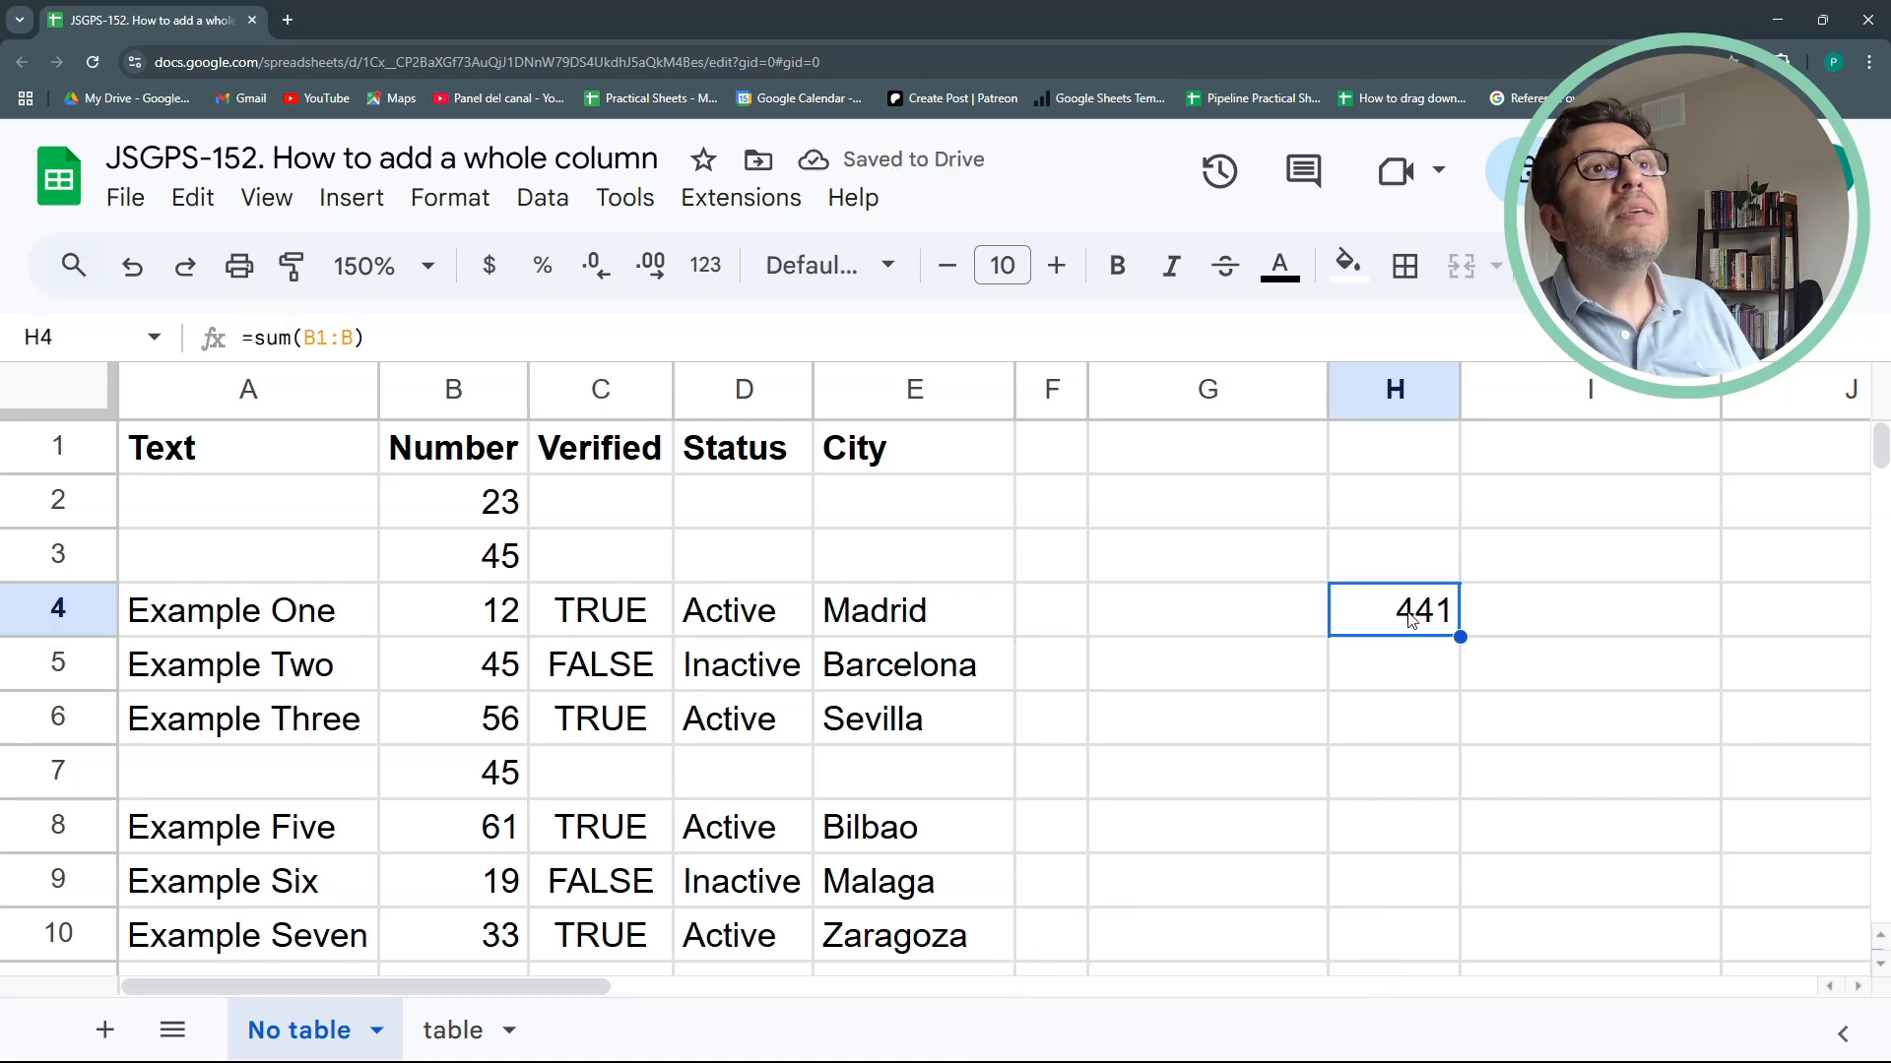
pyautogui.doubleClick(1405, 615)
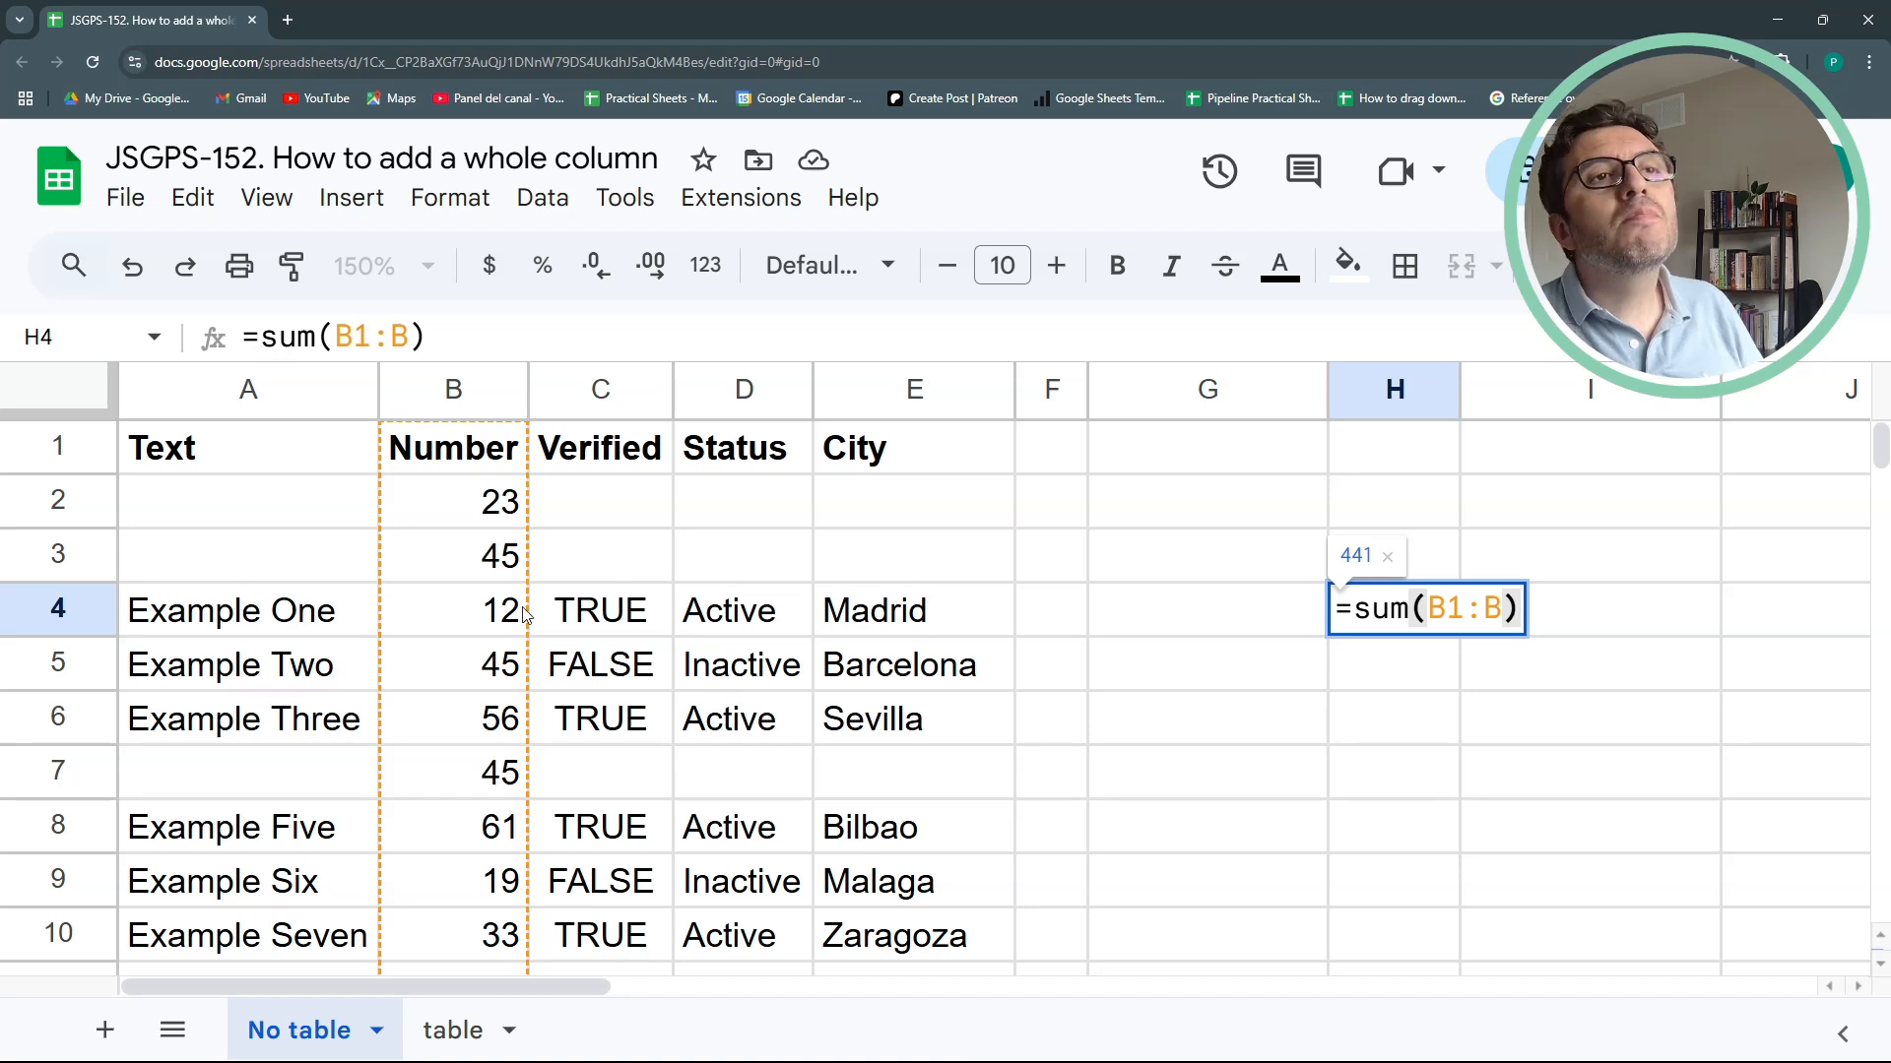
pyautogui.scroll(-5, 541, 618)
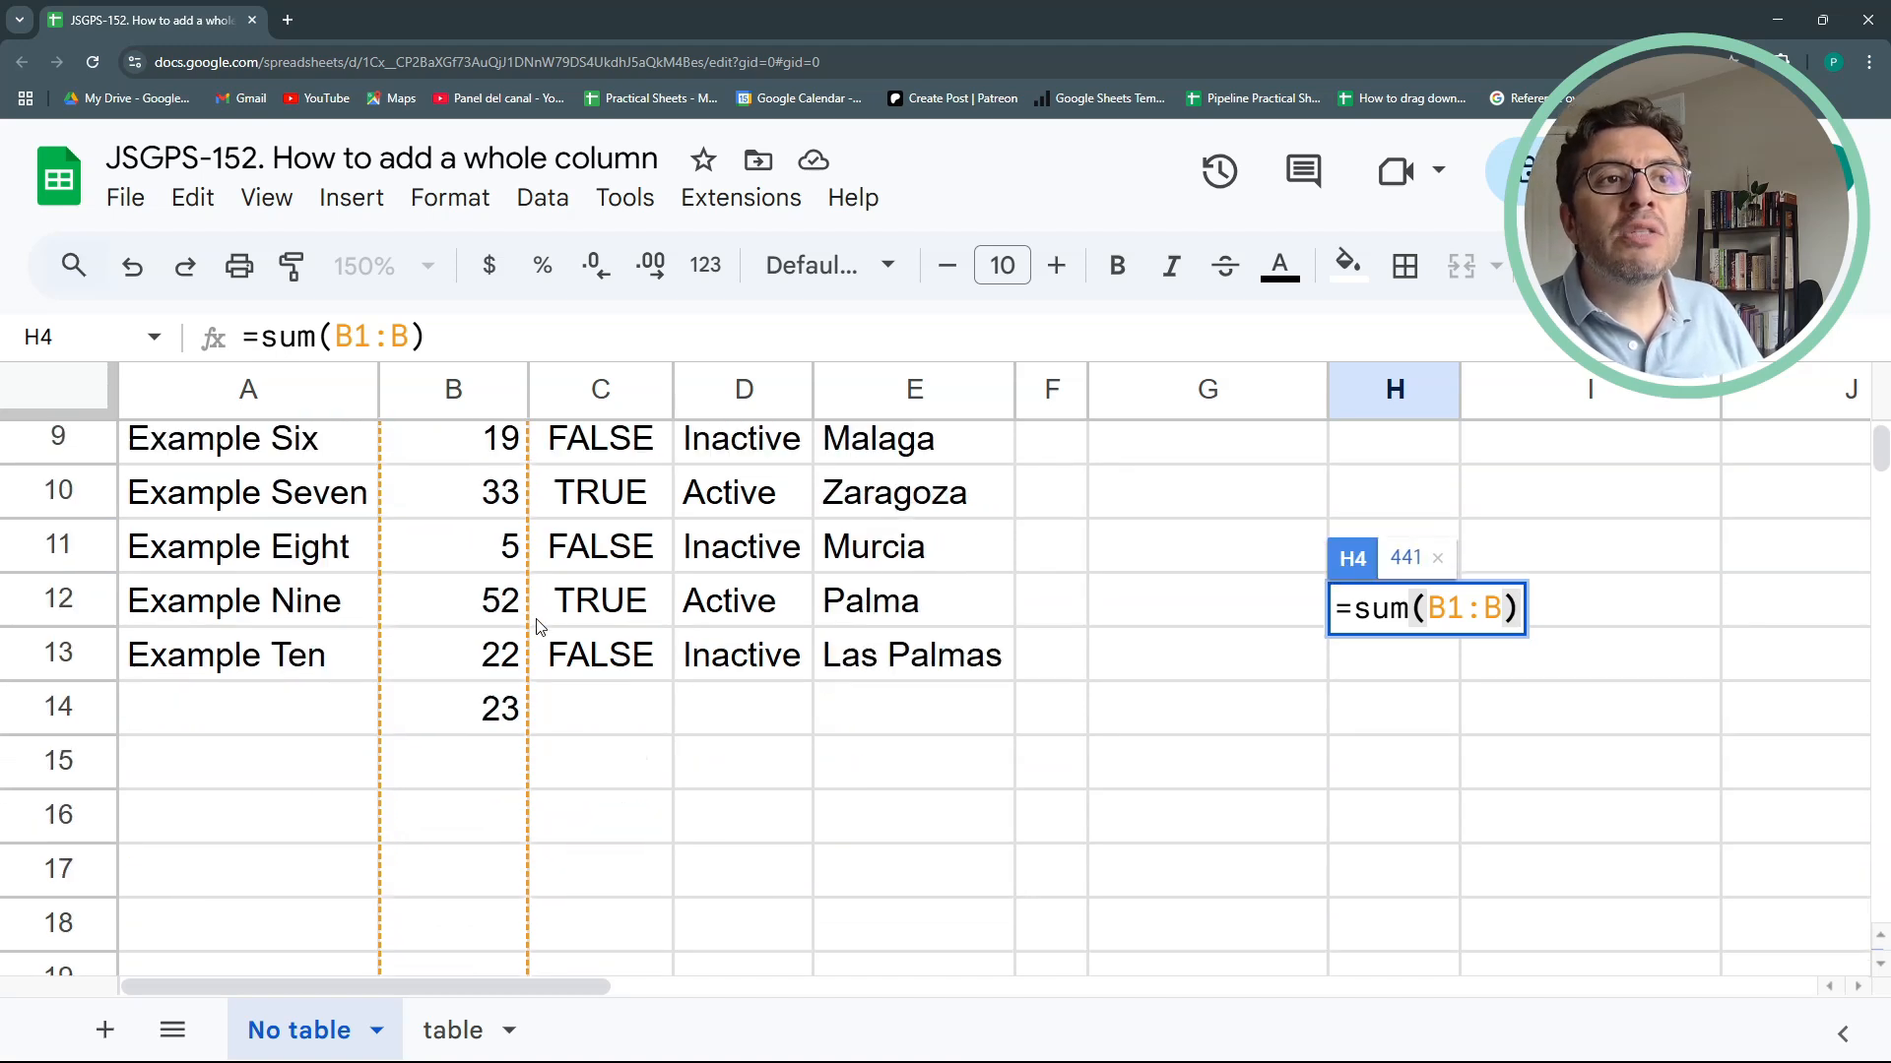
pyautogui.click(483, 783)
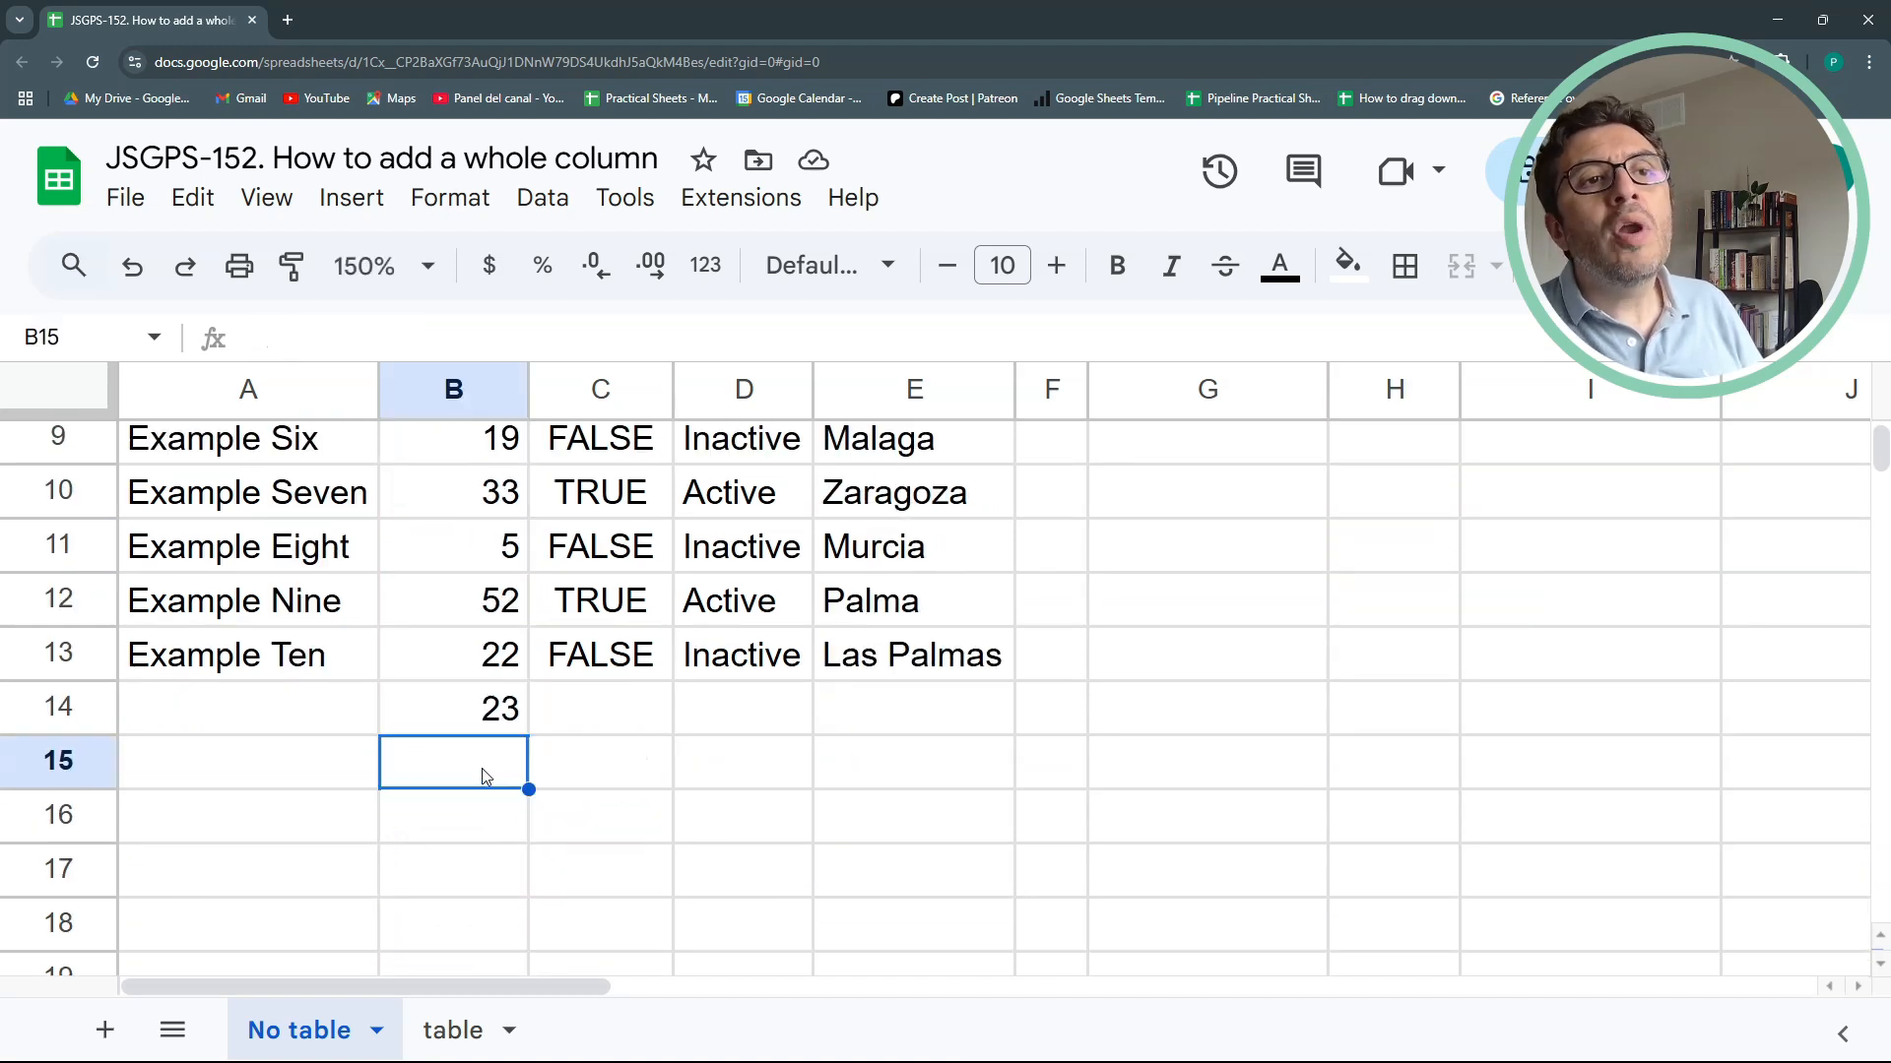
pyautogui.scroll(-3, 481, 775)
pyautogui.scroll(5, 483, 775)
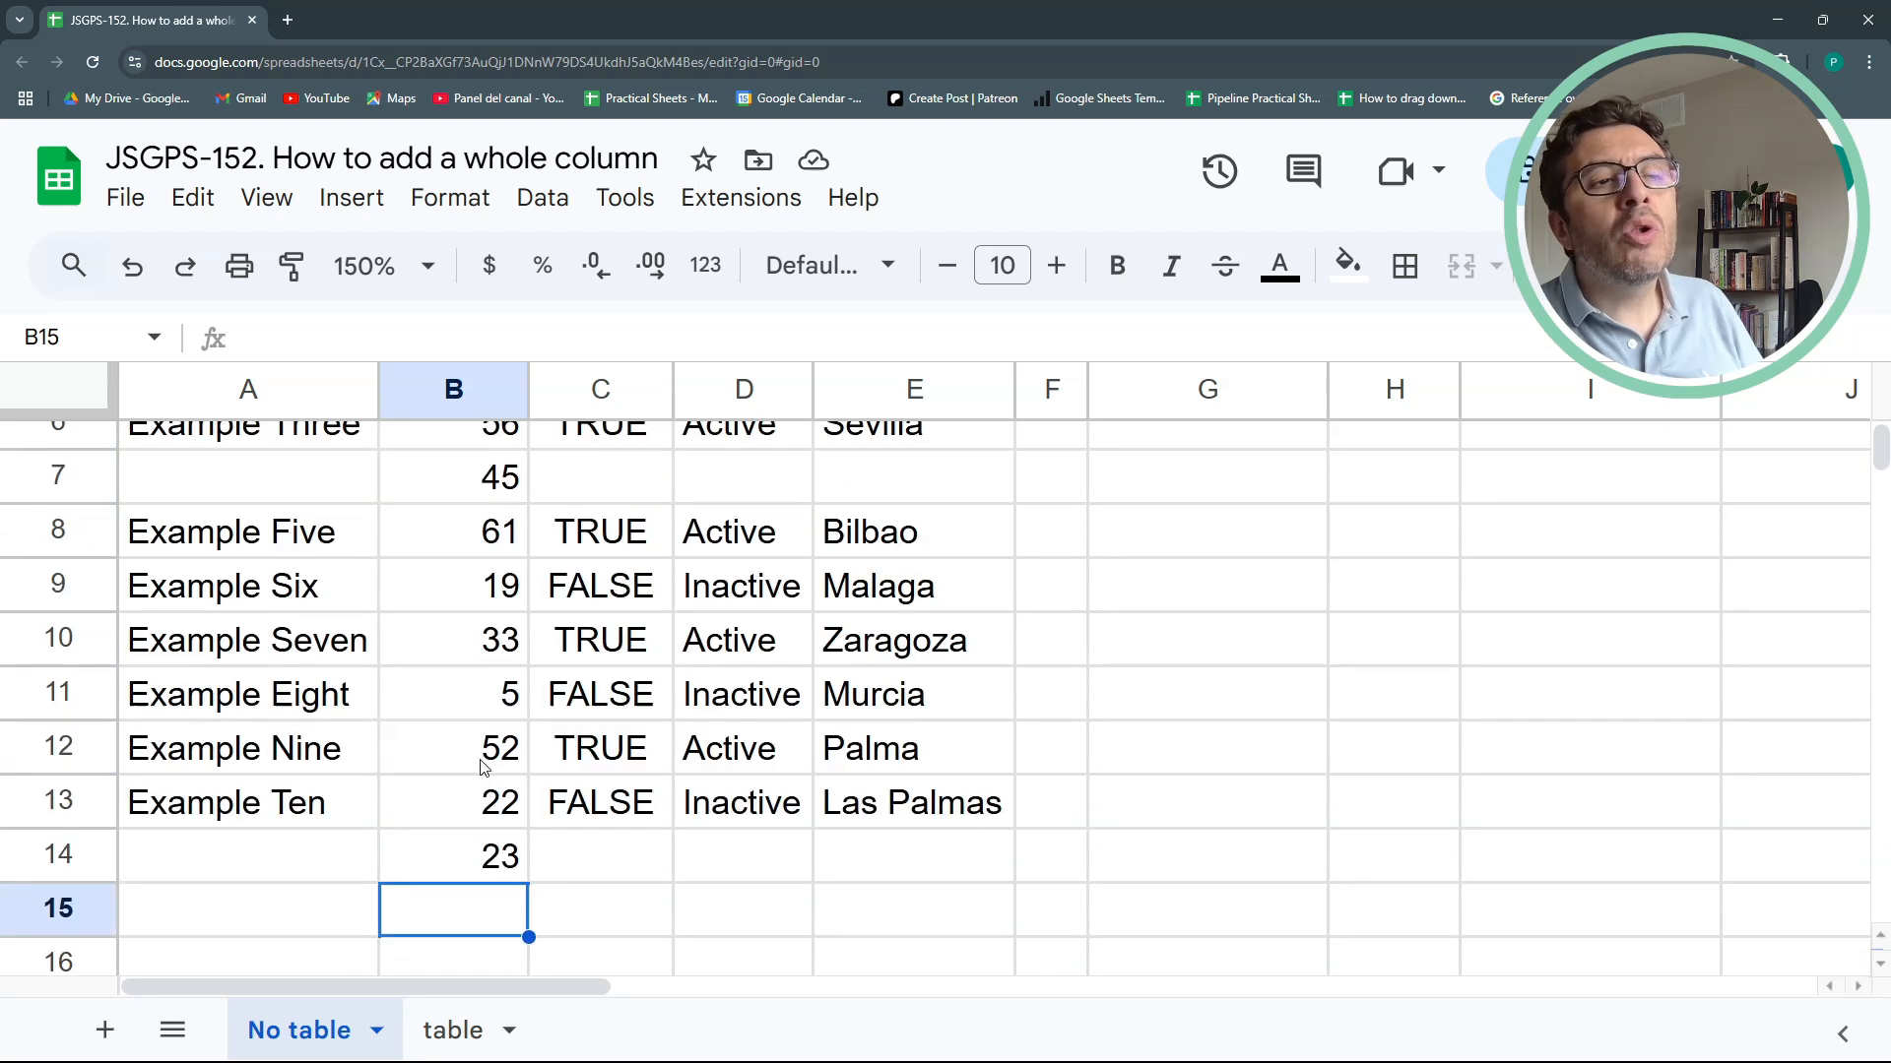
pyautogui.scroll(3, 546, 830)
pyautogui.click(1443, 616)
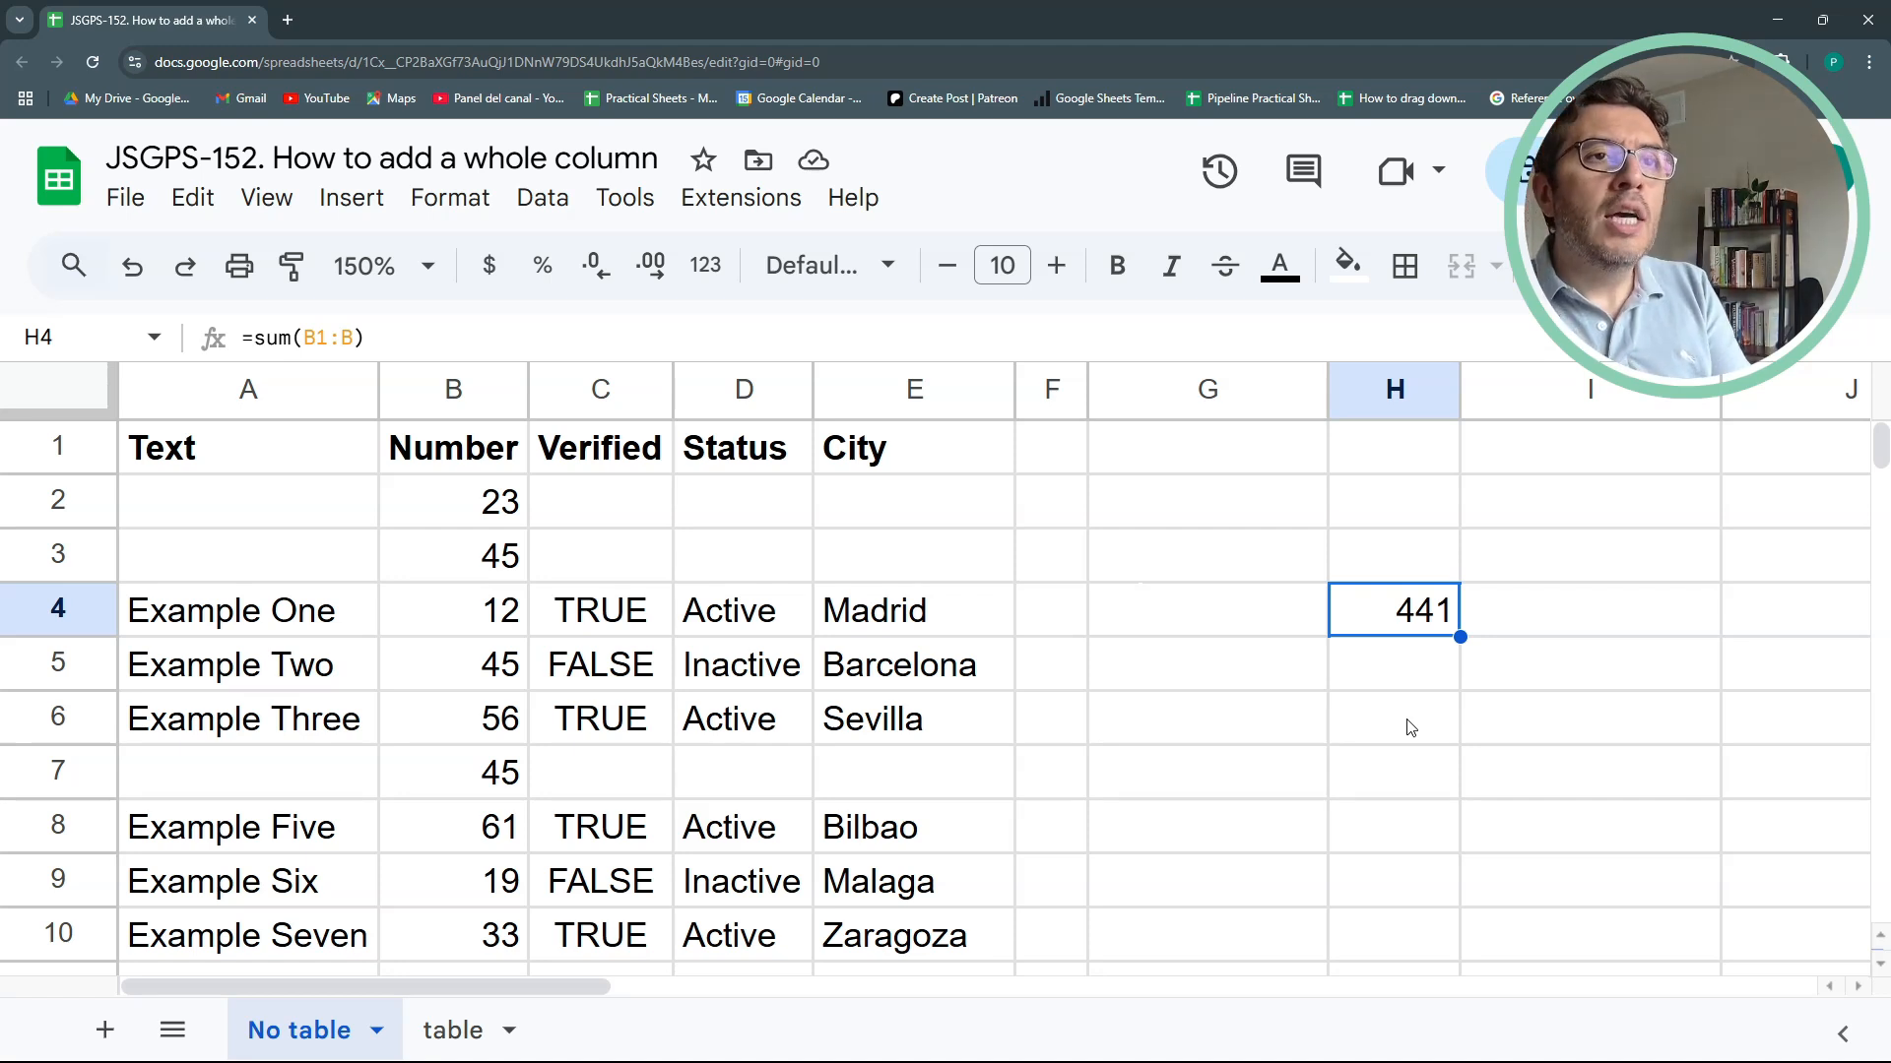
pyautogui.click(457, 553)
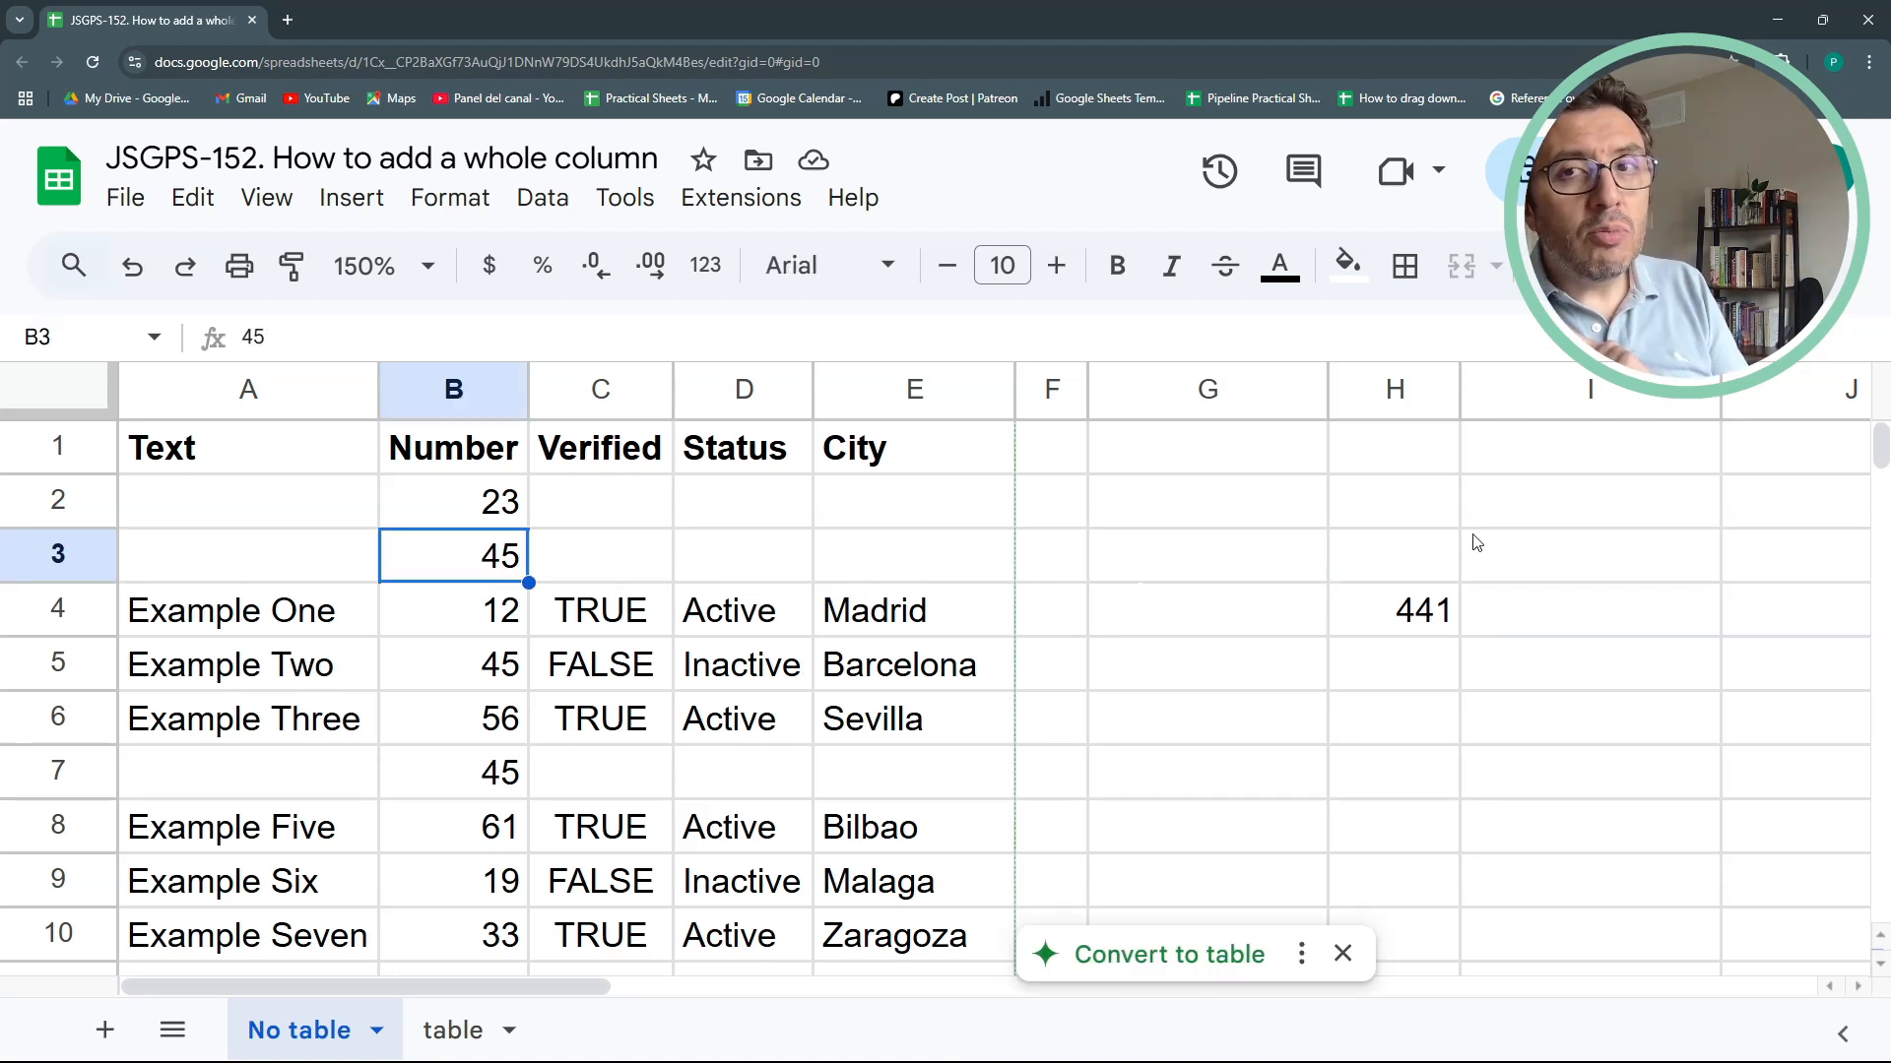
pyautogui.click(1437, 597)
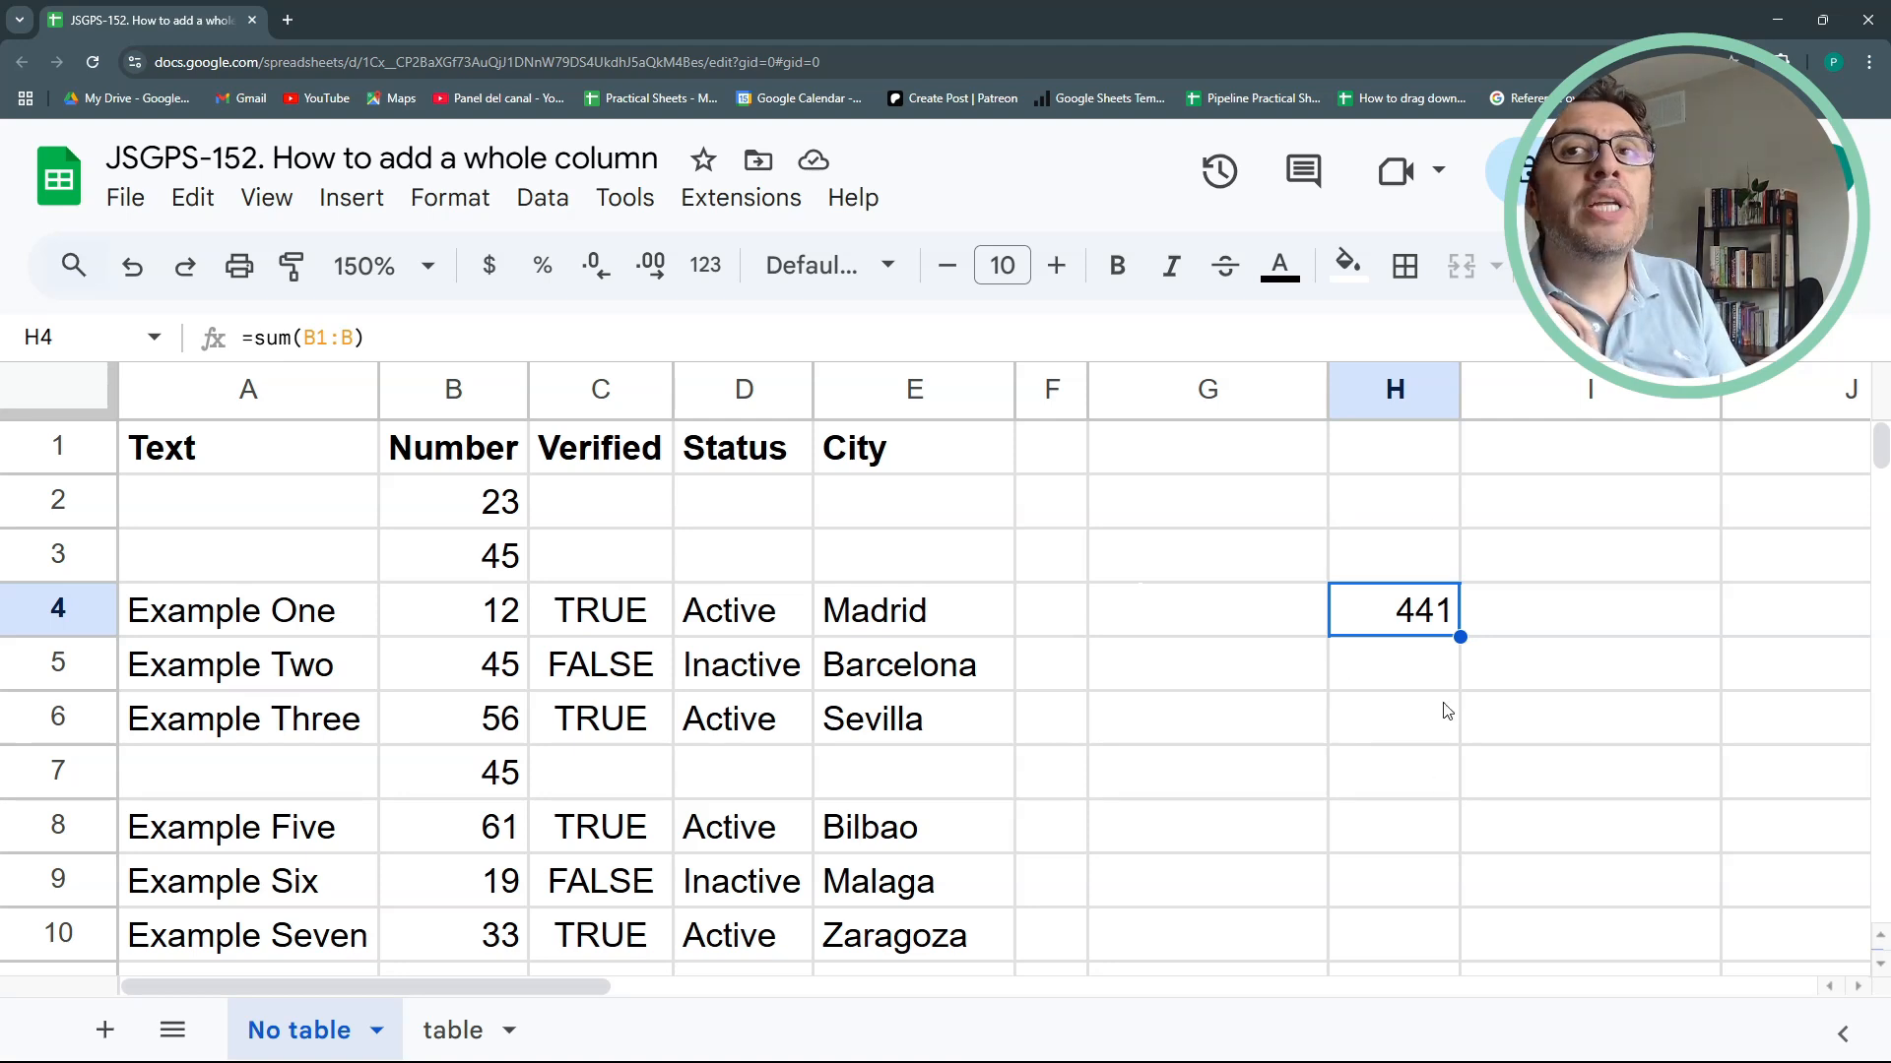
pyautogui.scroll(-2, 646, 662)
pyautogui.scroll(2, 646, 662)
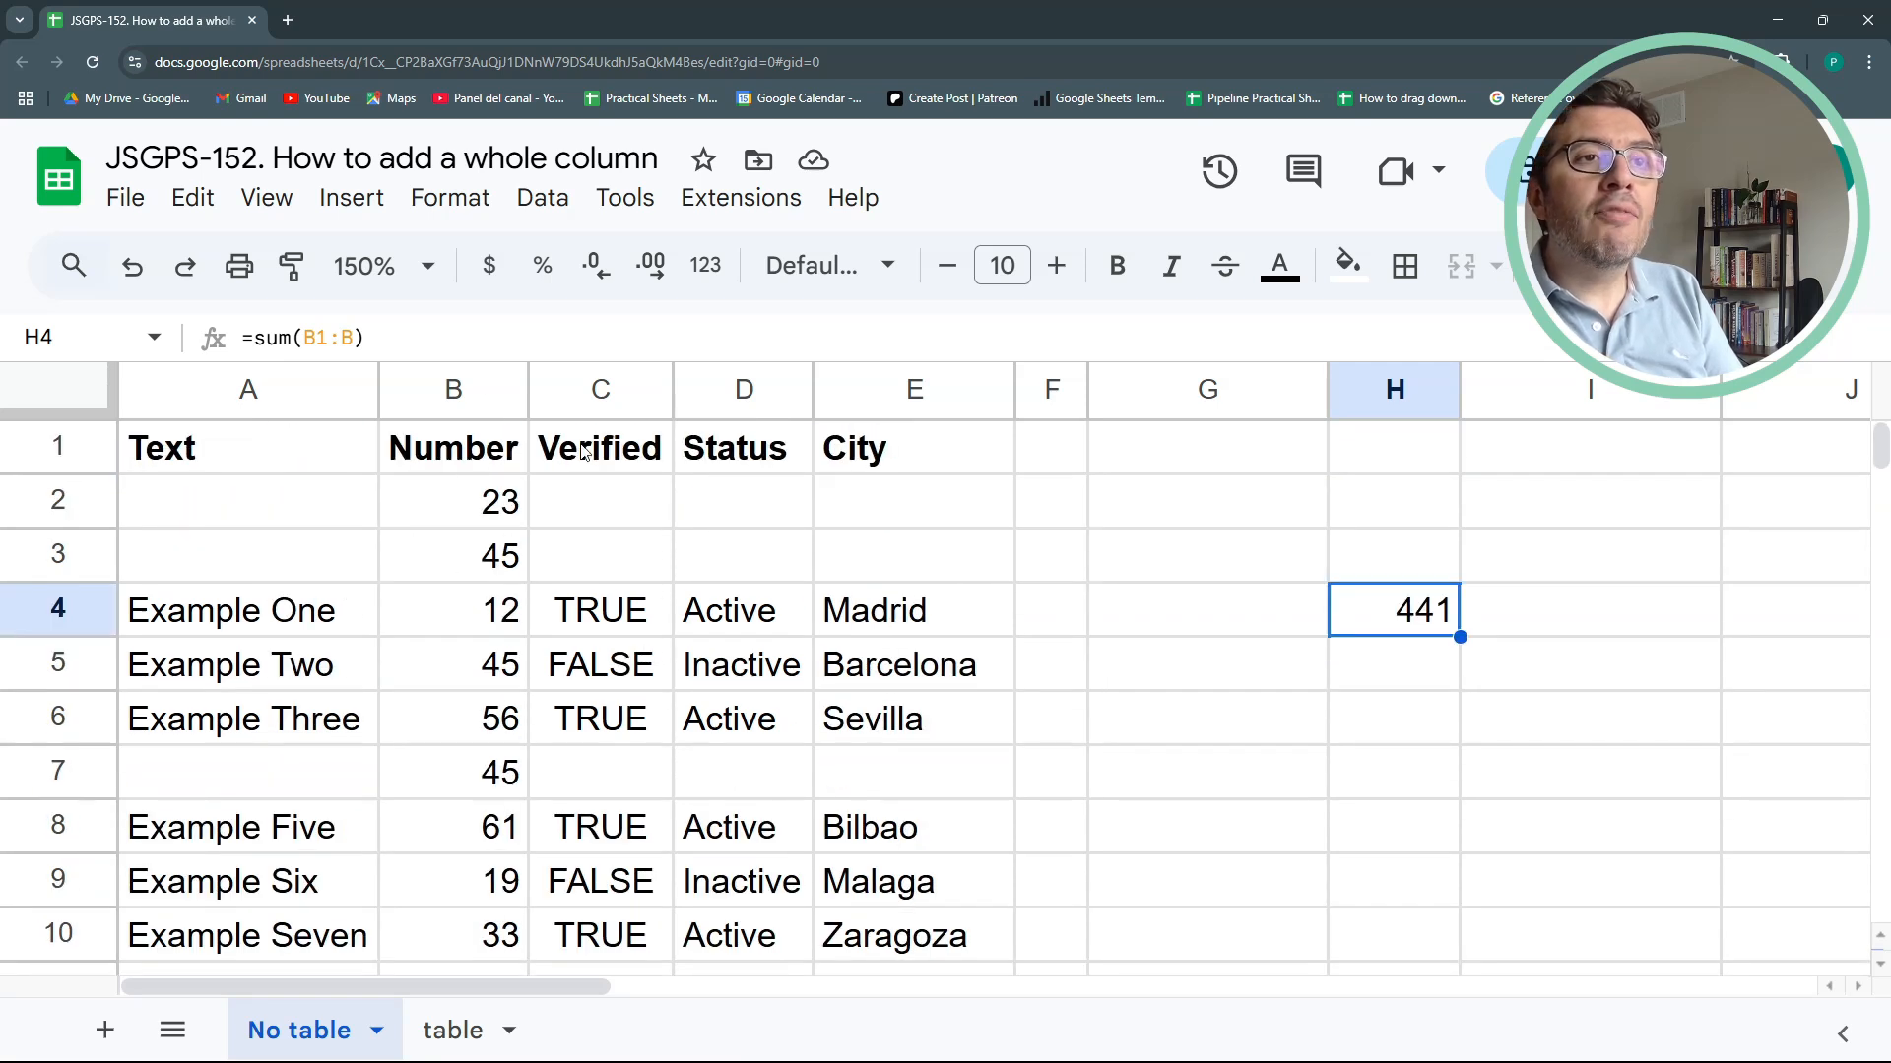
# Check the last number in the Number column and the empty cell below it
pyautogui.scroll(-3, 483, 679)
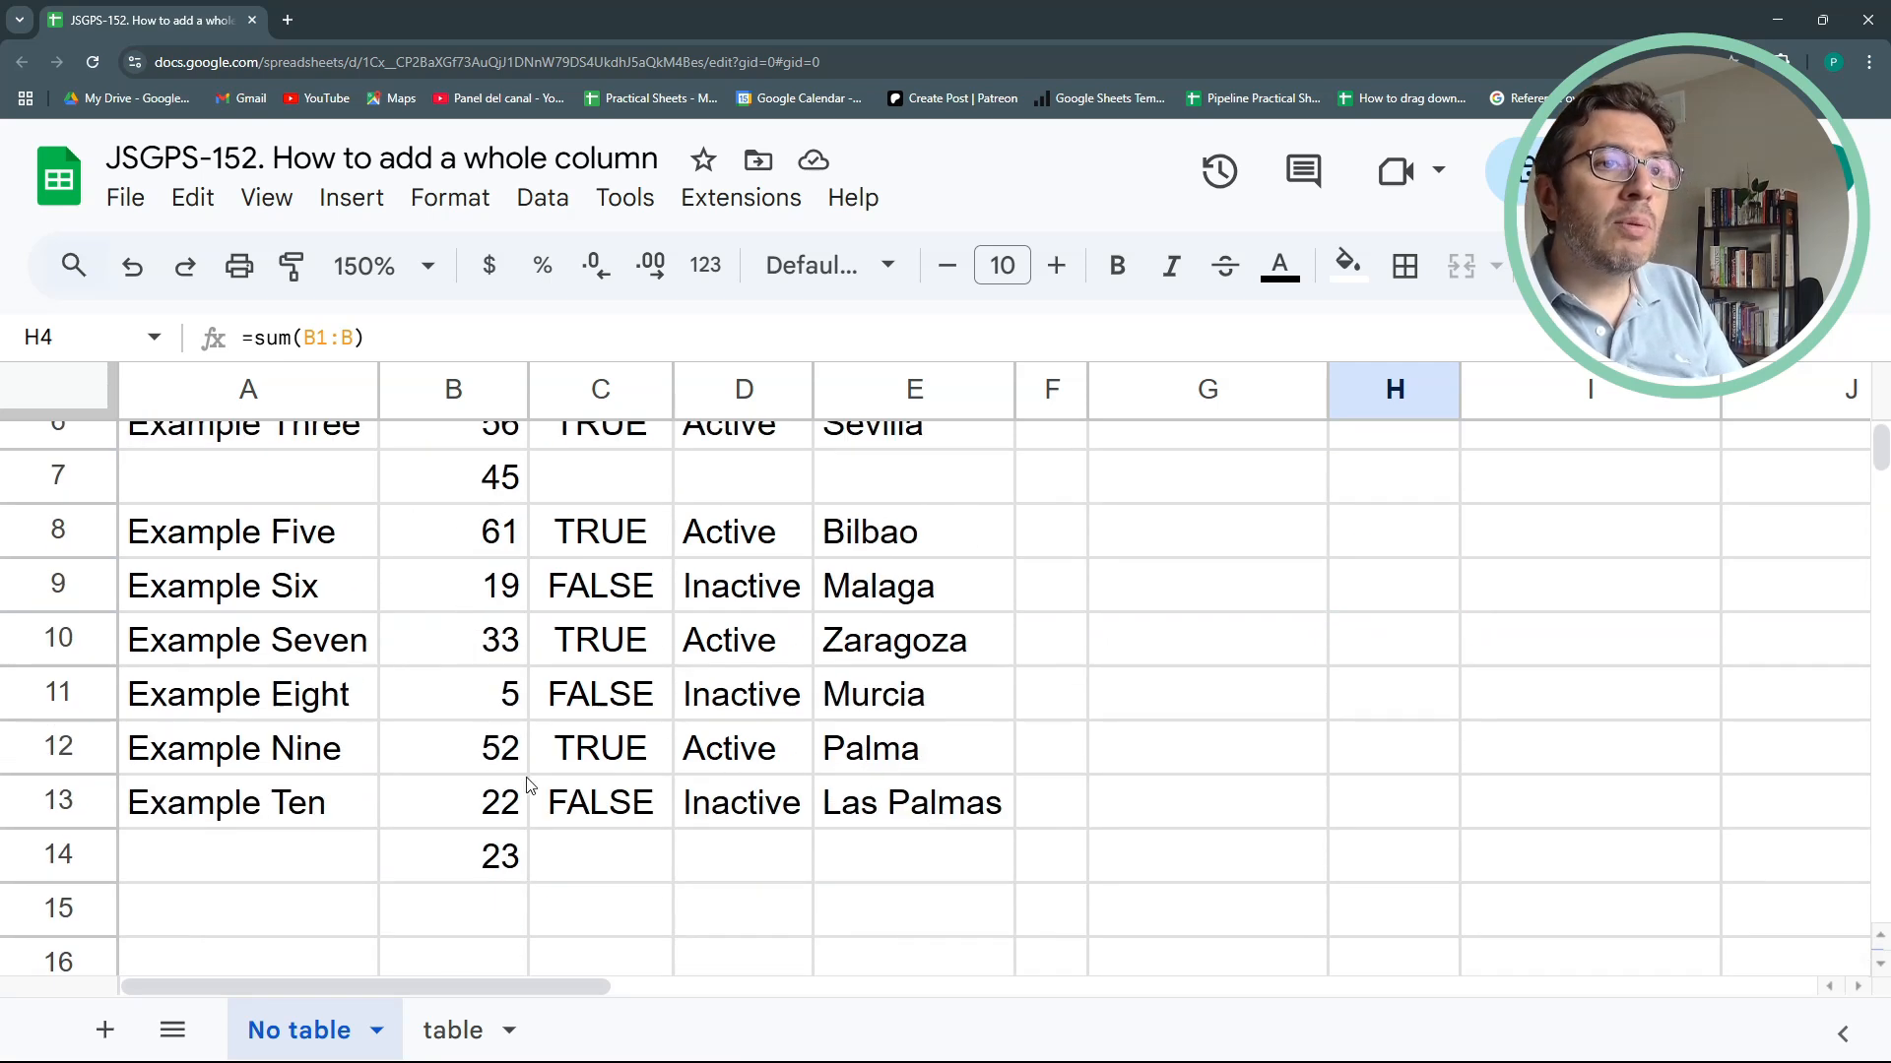
pyautogui.click(518, 857)
pyautogui.click(467, 926)
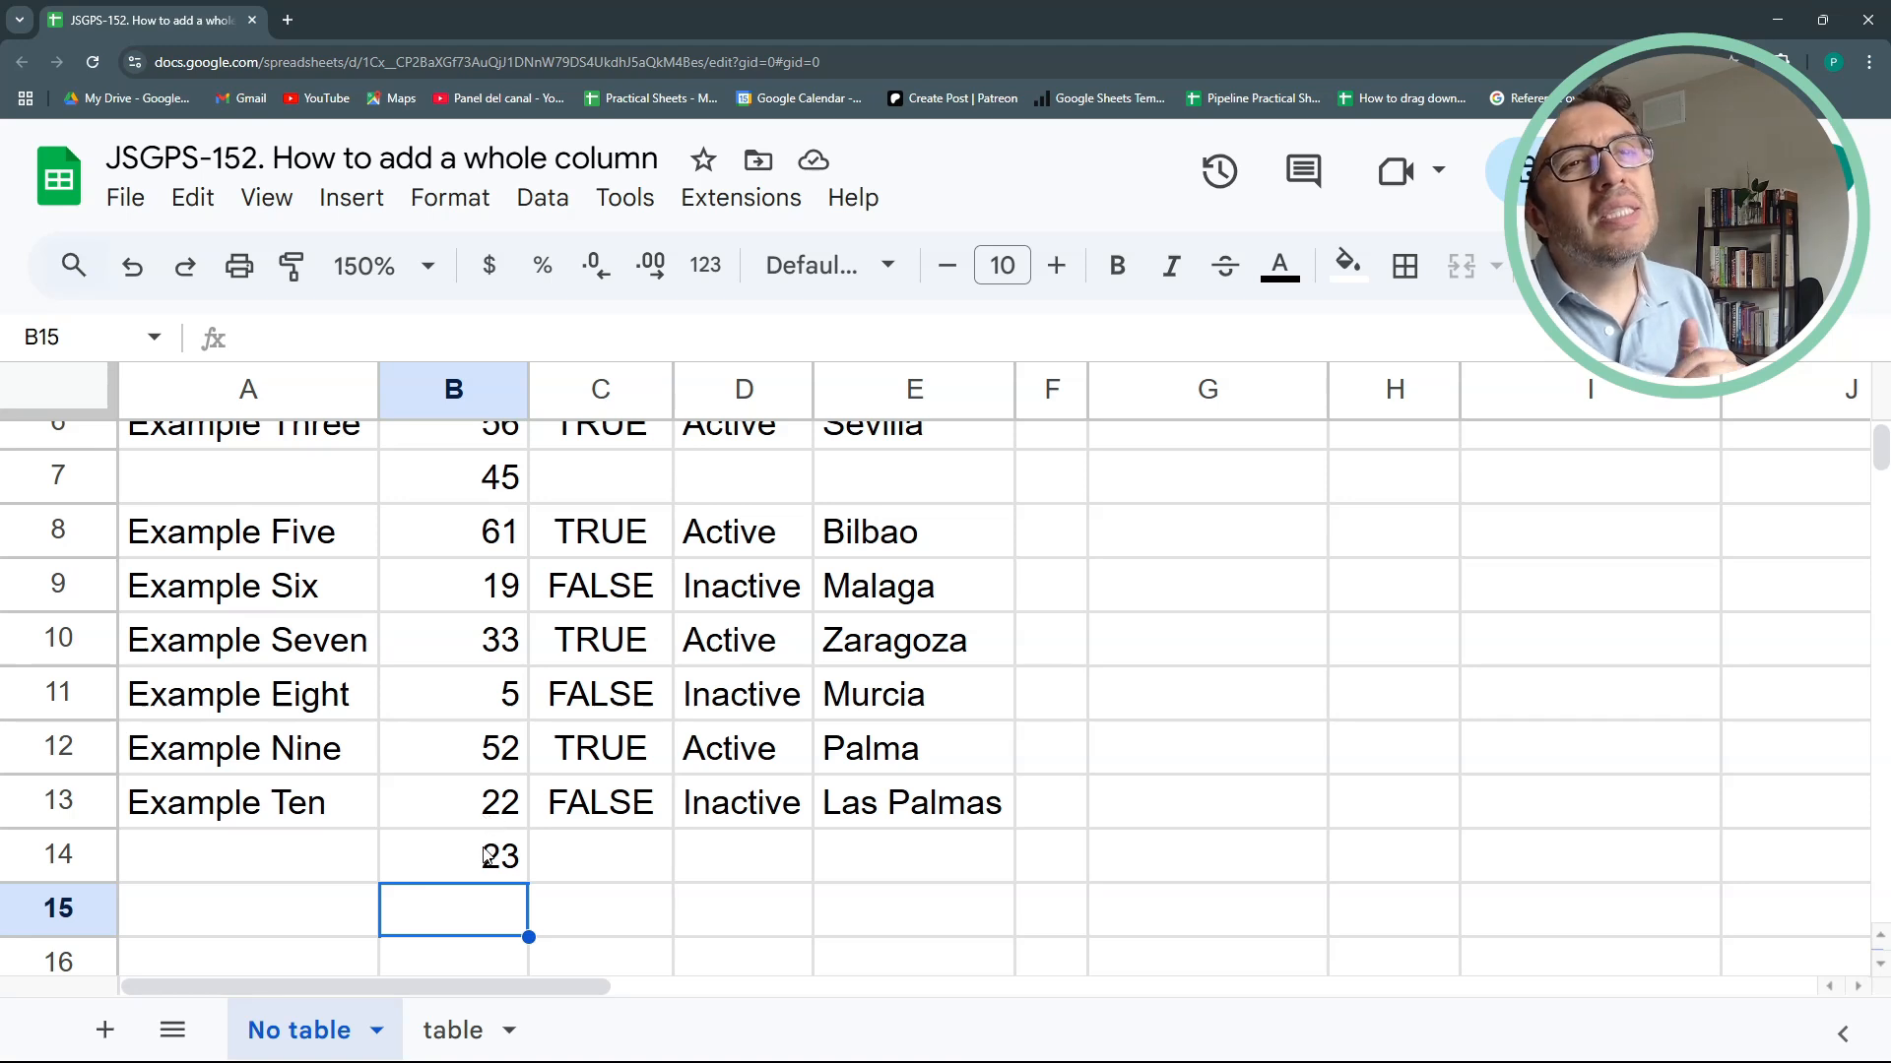
pyautogui.scroll(3, 433, 858)
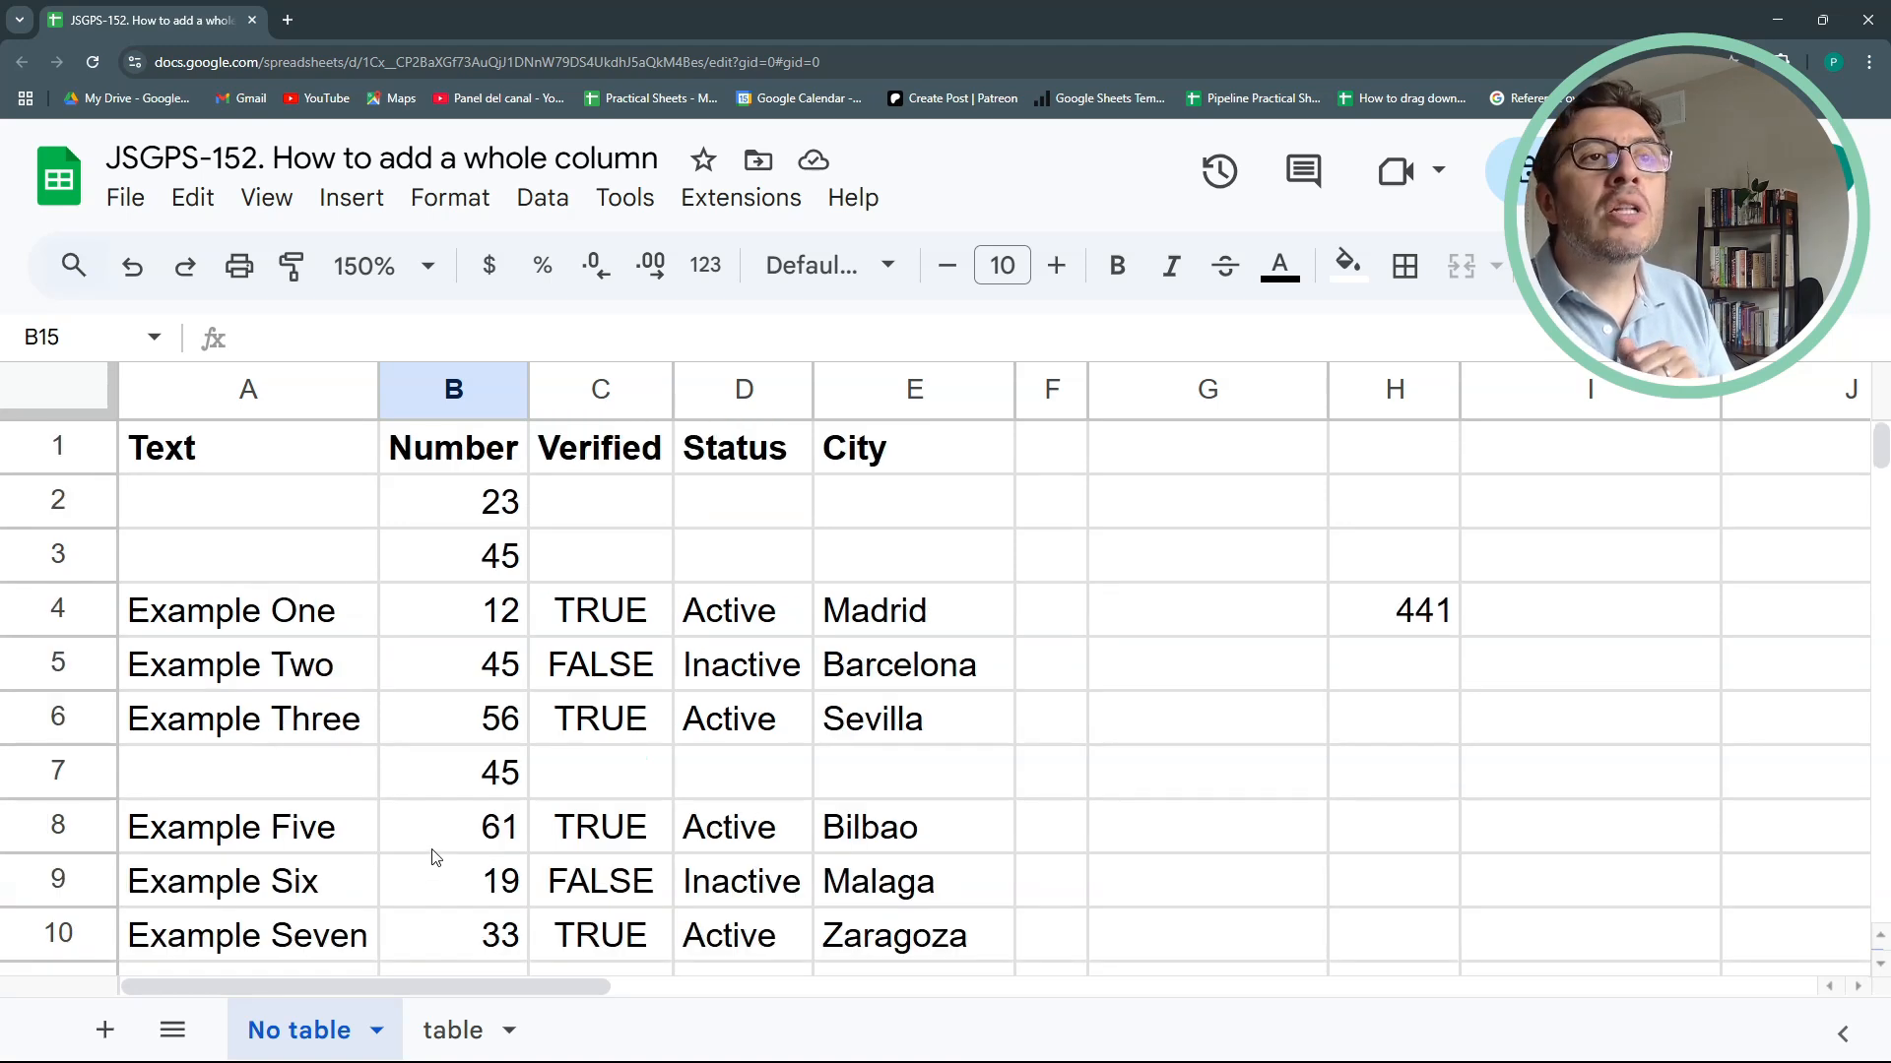
# Insert an empty row above the header row and enter TOTALs in A1
pyautogui.click(91, 452)
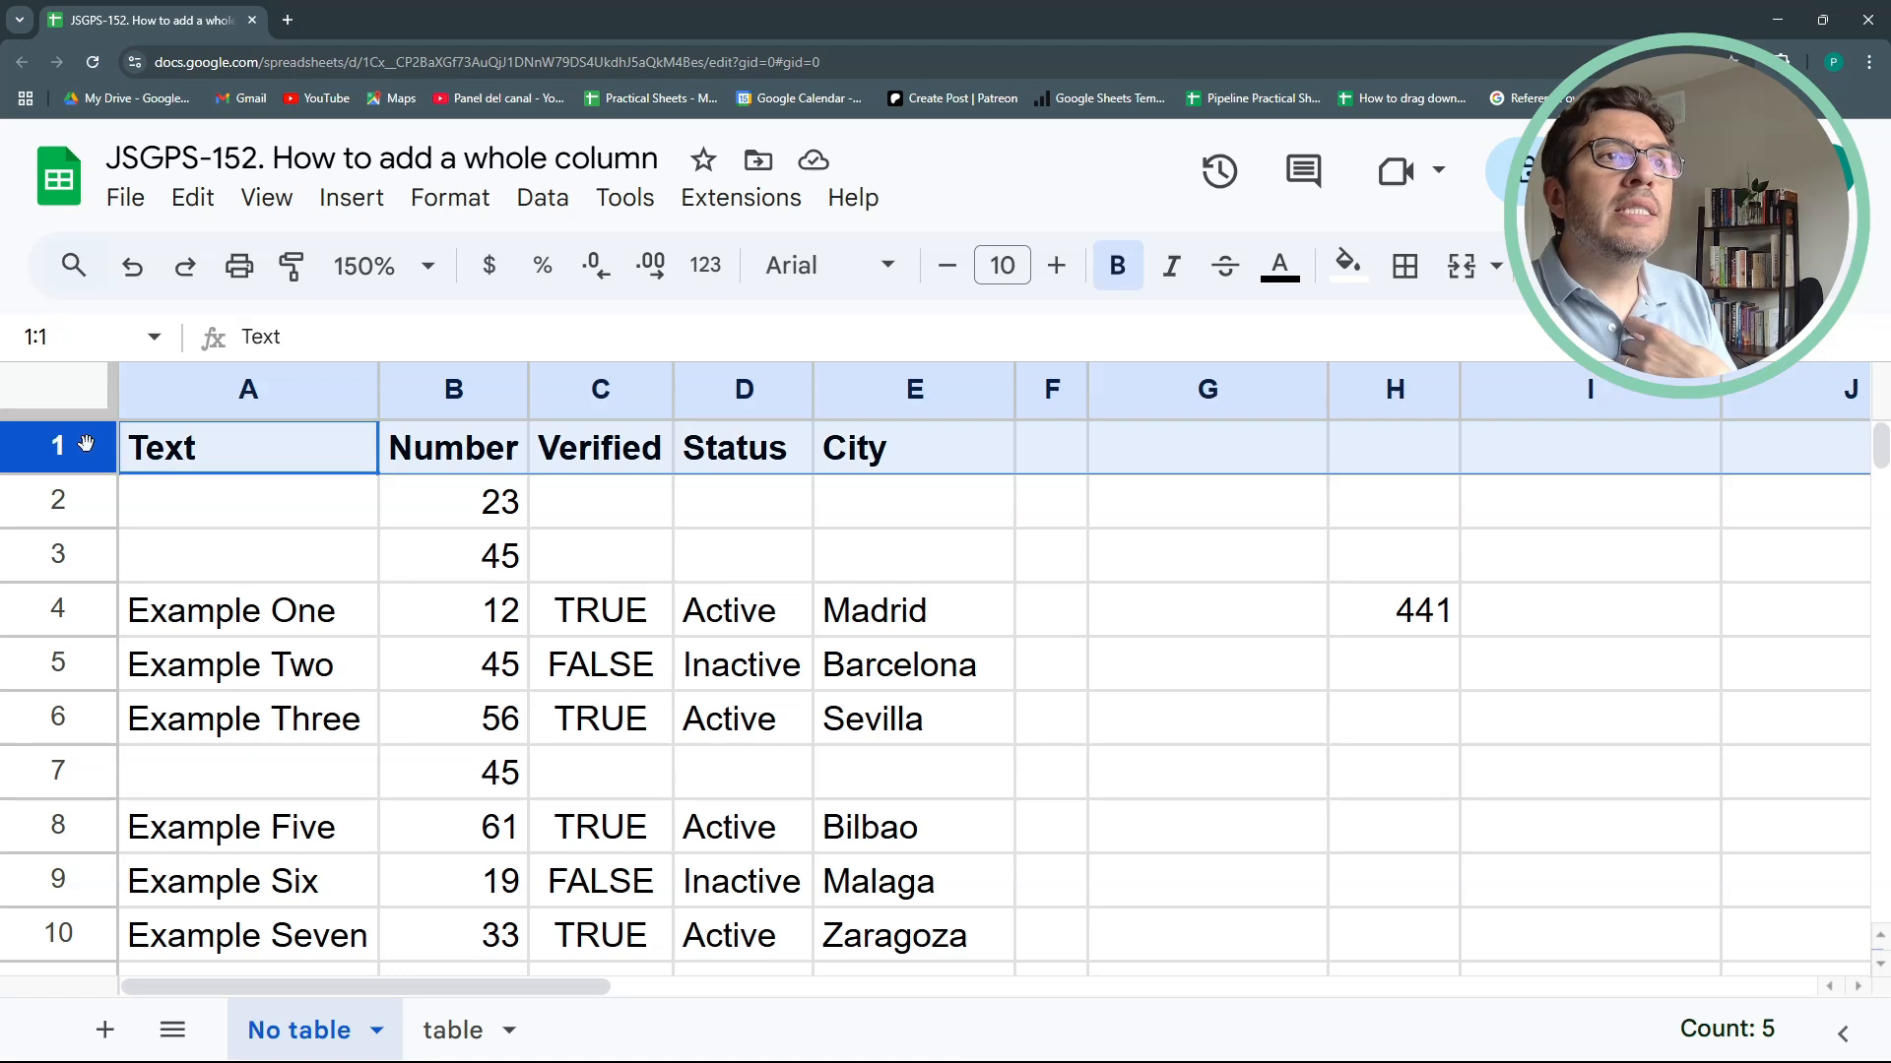
pyautogui.rightClick(92, 452)
pyautogui.click(239, 564)
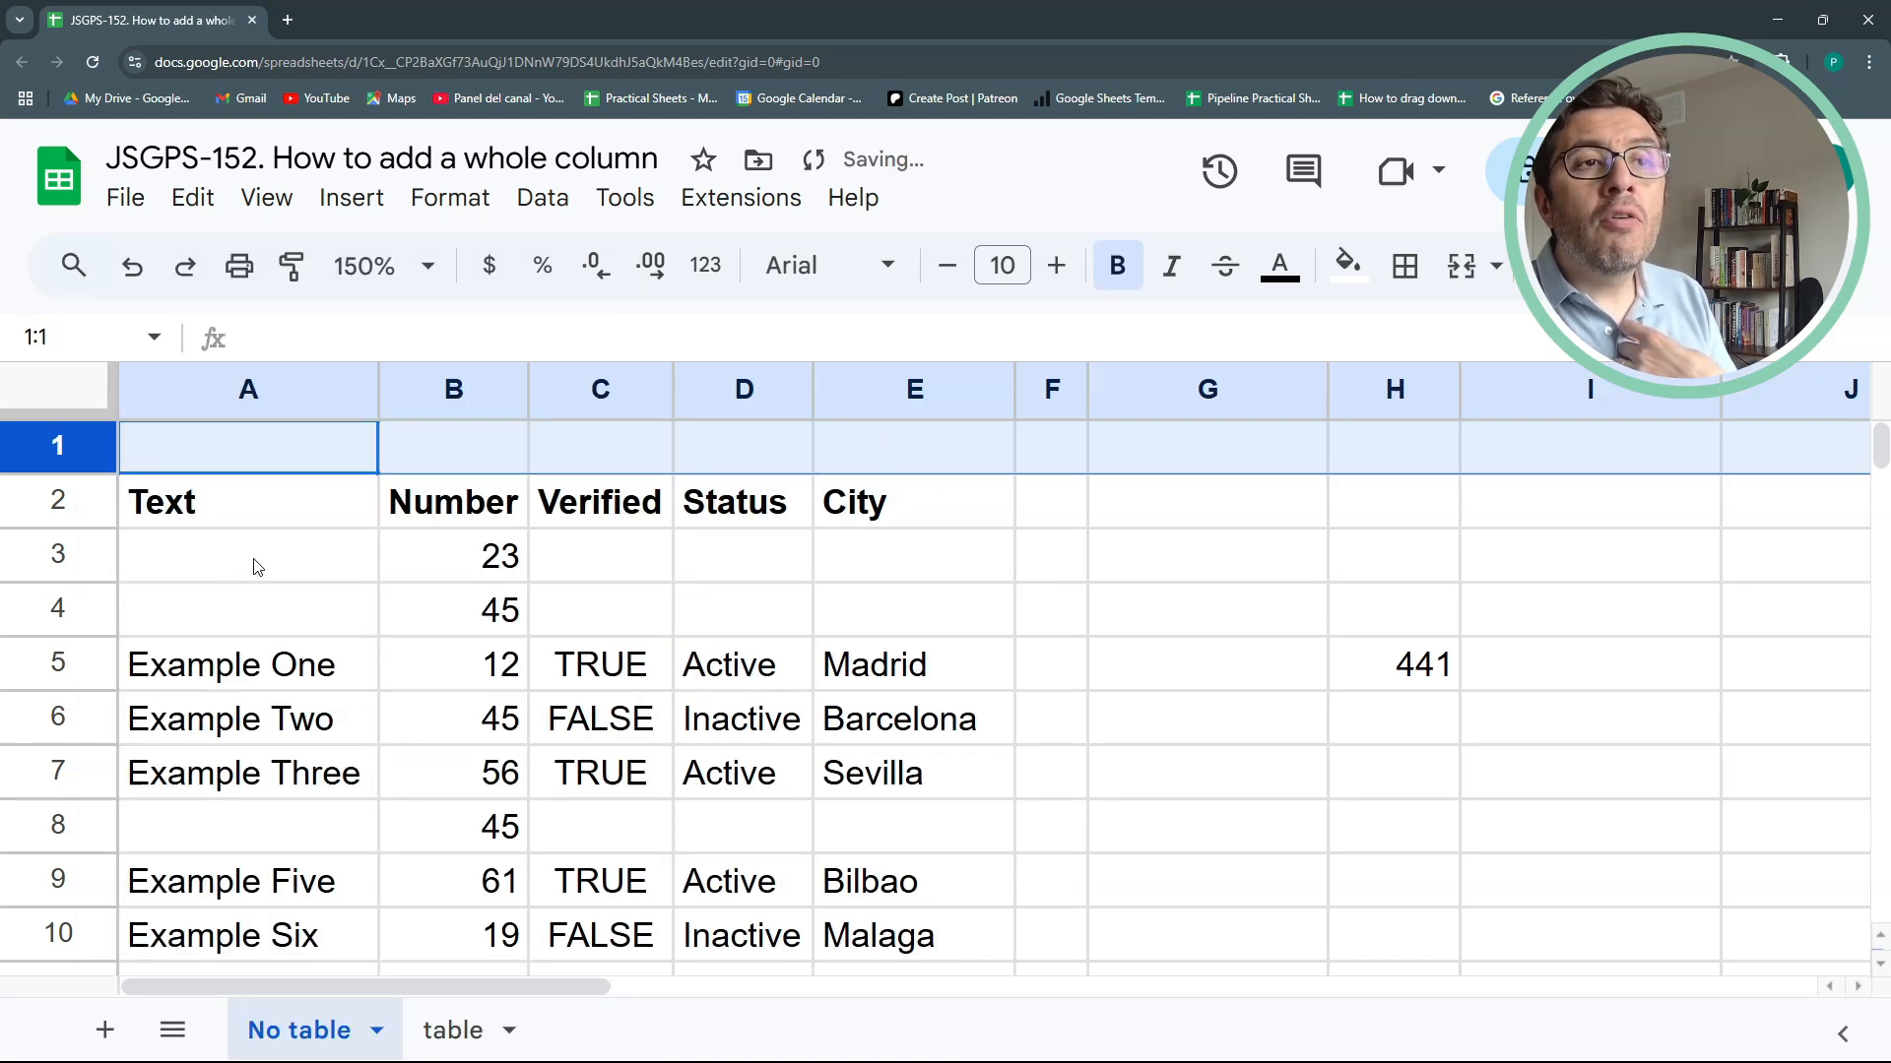
pyautogui.click(510, 453)
pyautogui.click(332, 453)
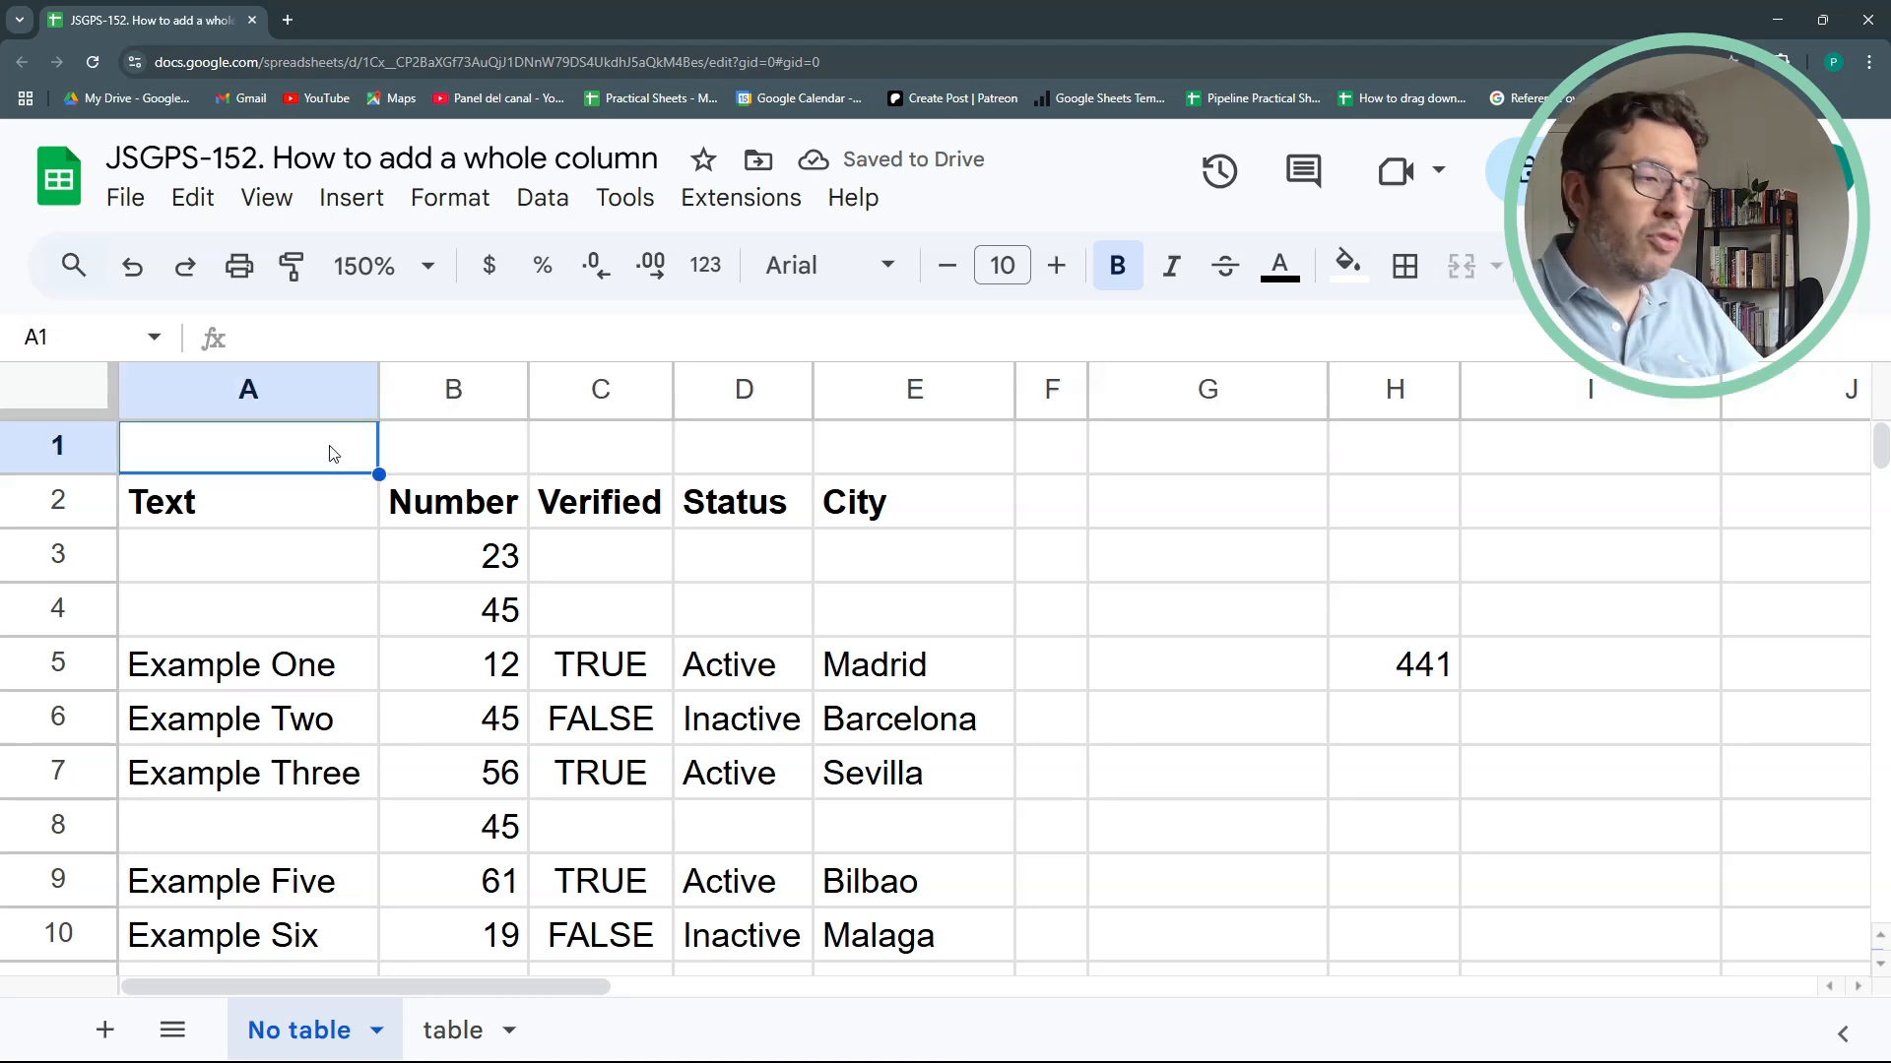
pyautogui.write('TOTALs')
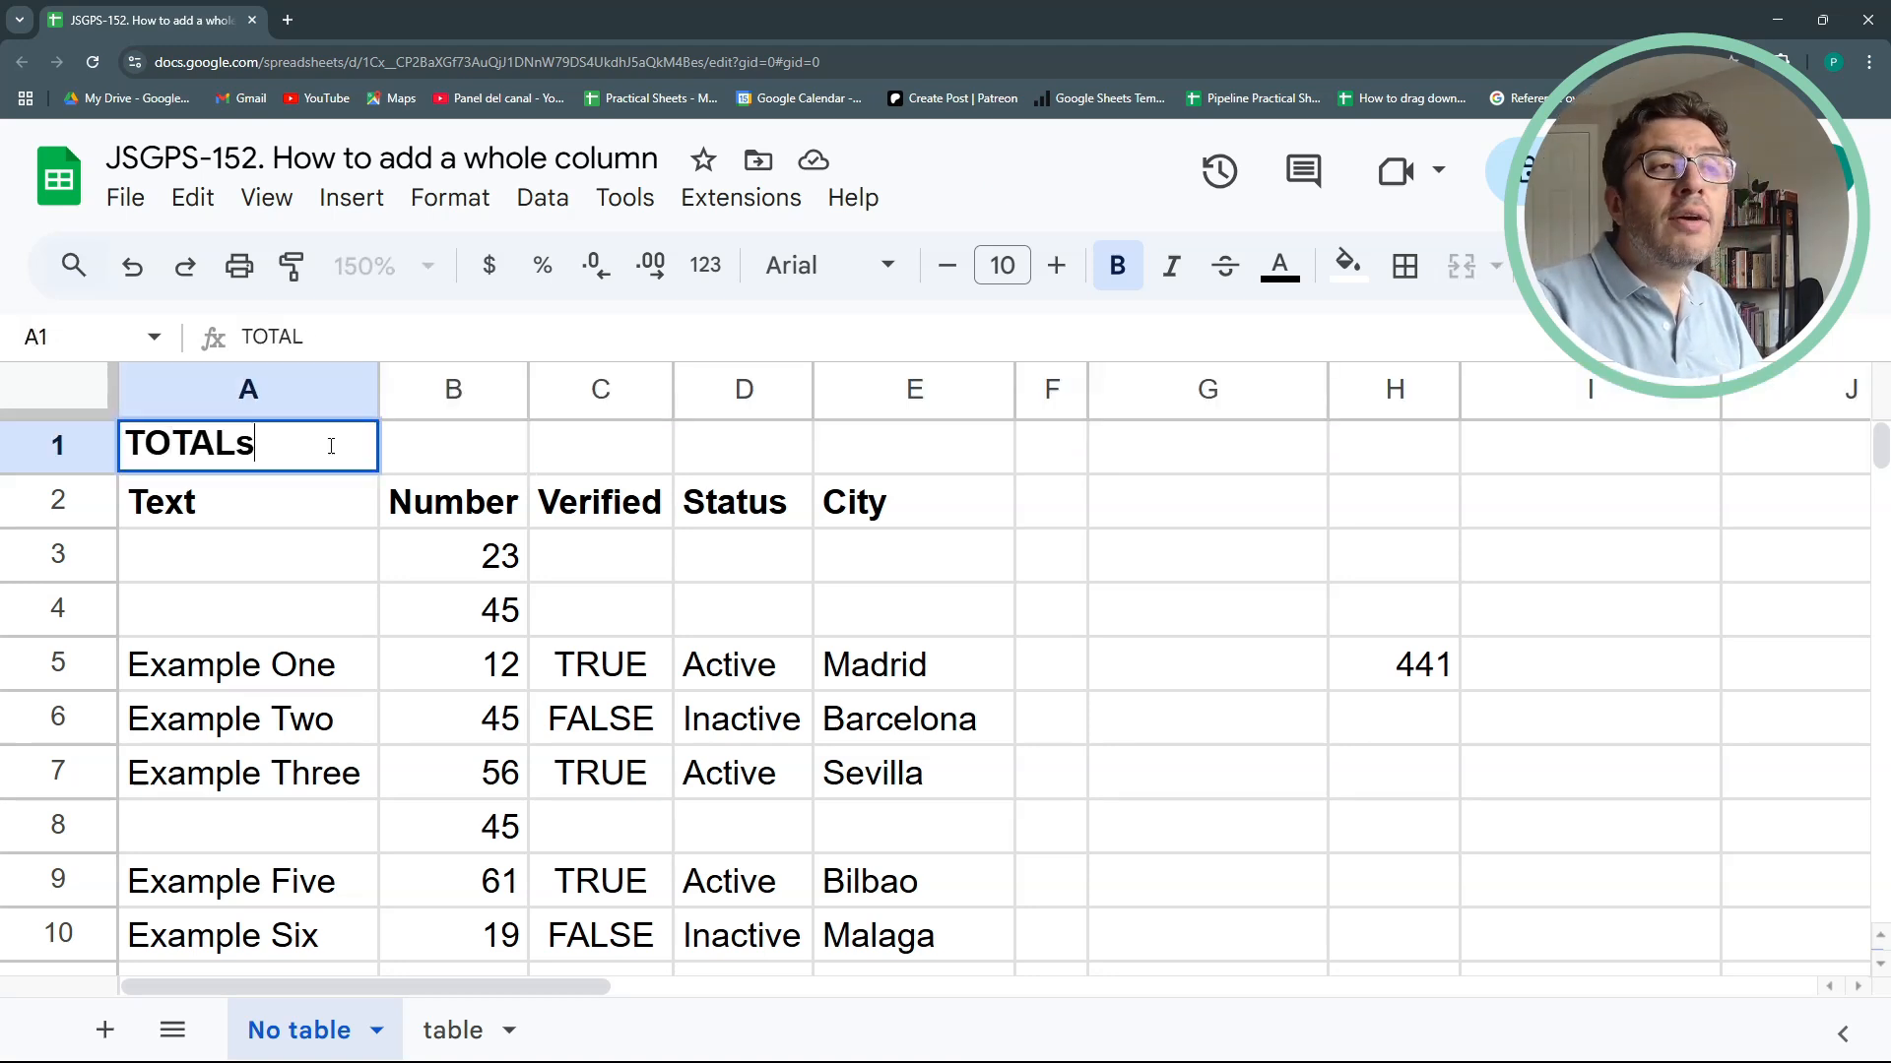
pyautogui.press('Return')
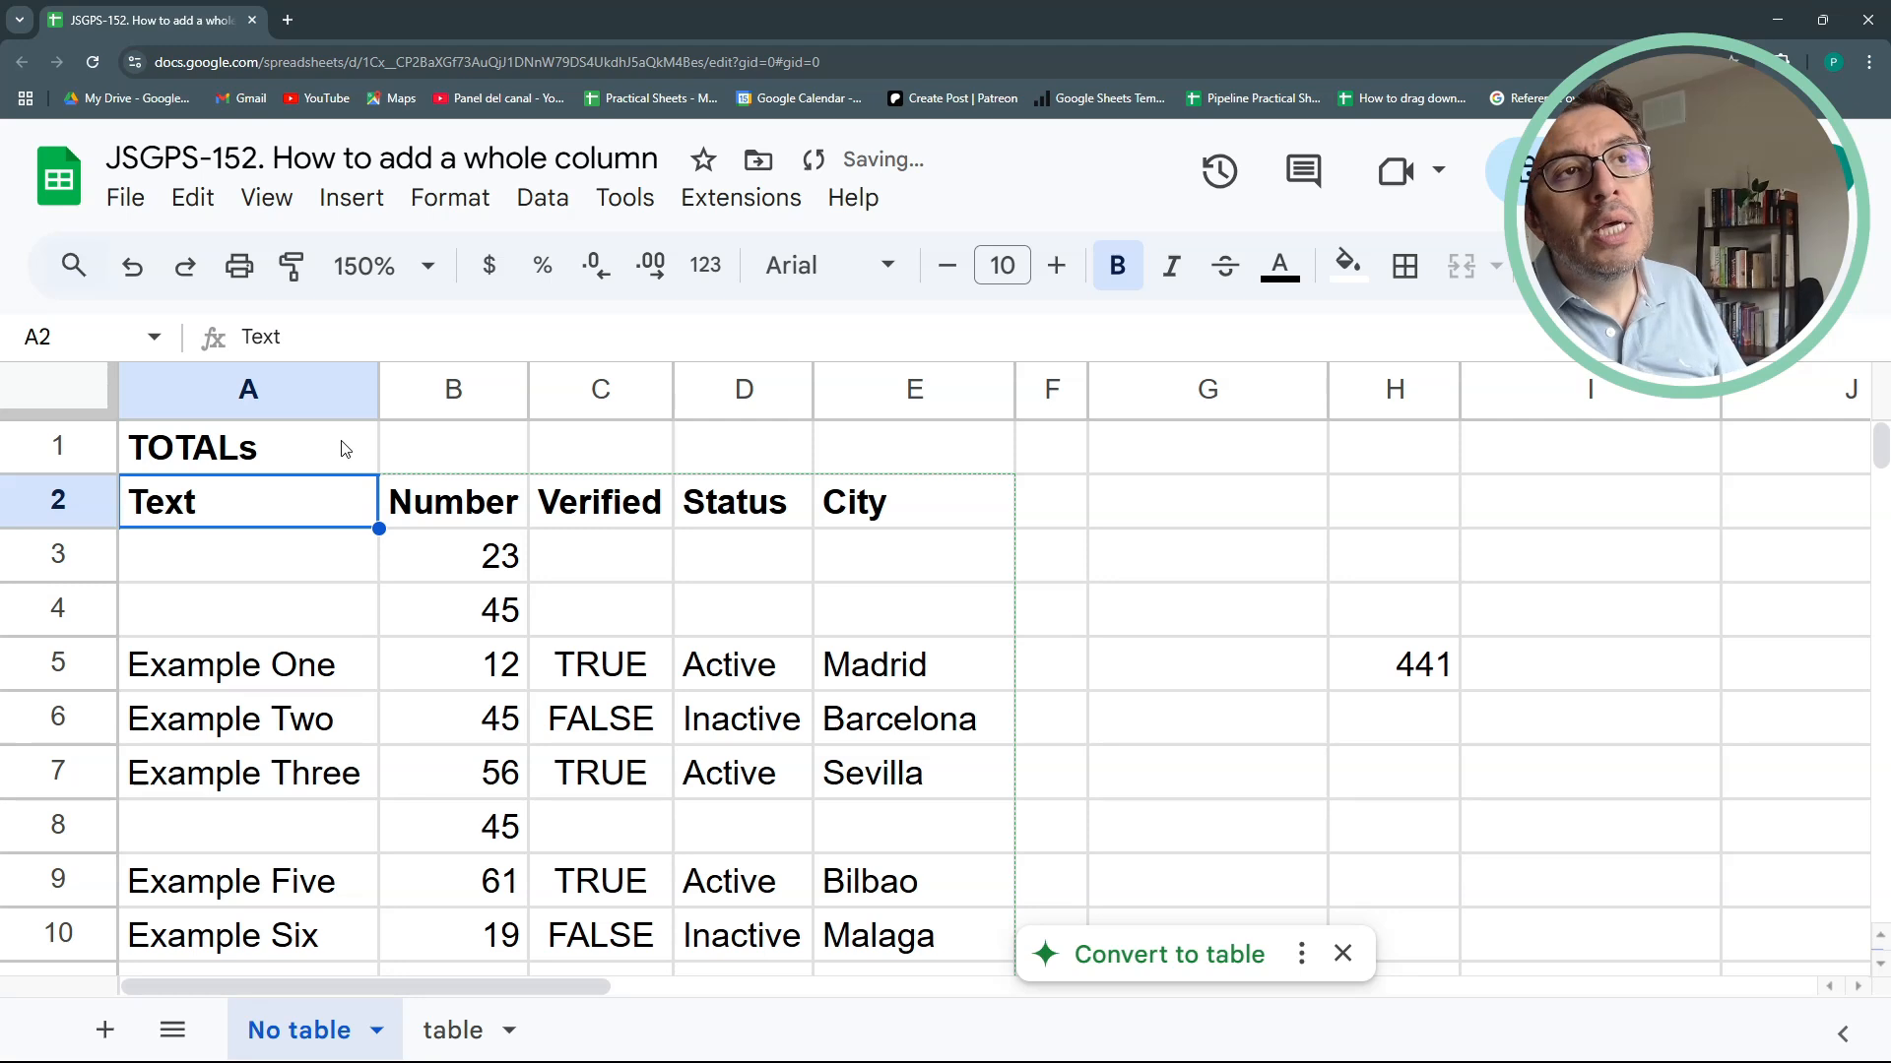
# Check the SUM formula's range in H5 and enter =sum(B2:B) in B1, next to the TOTALs label
pyautogui.click(478, 465)
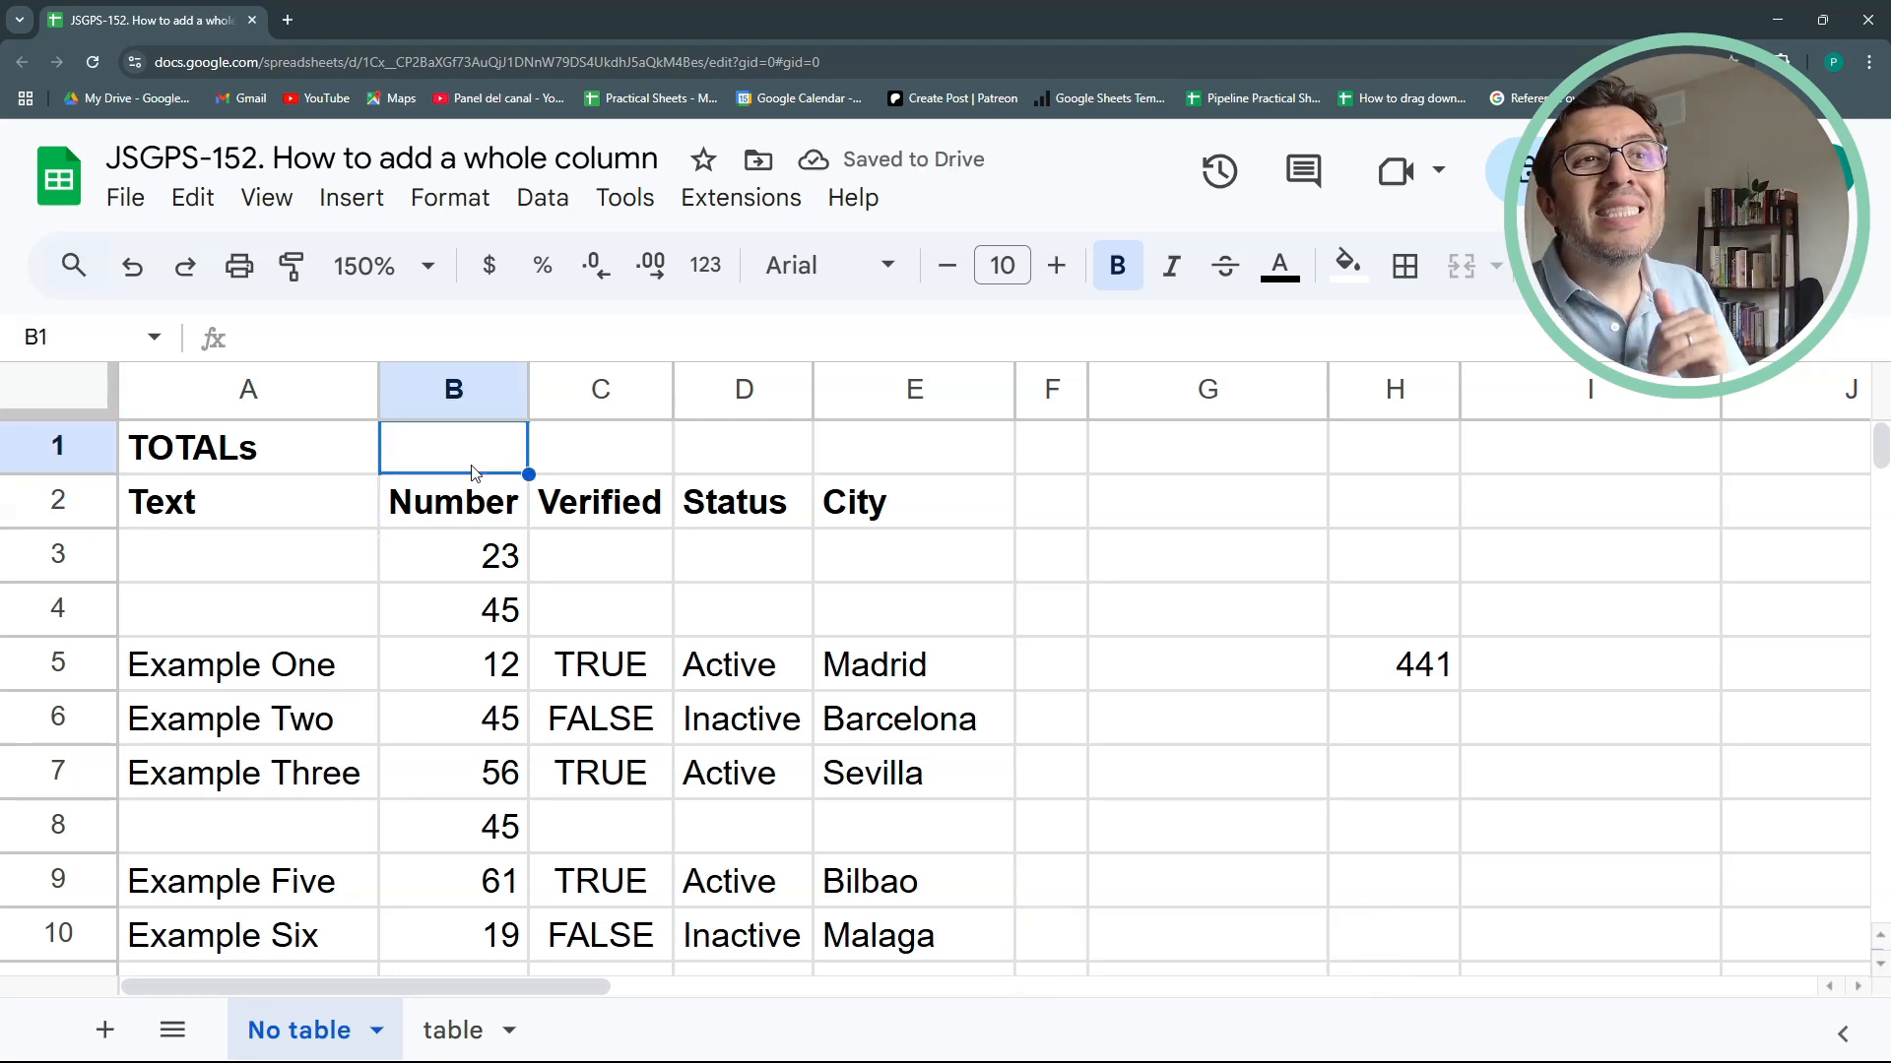
pyautogui.click(1423, 671)
pyautogui.moveTo(401, 338); pyautogui.dragTo(160, 344)
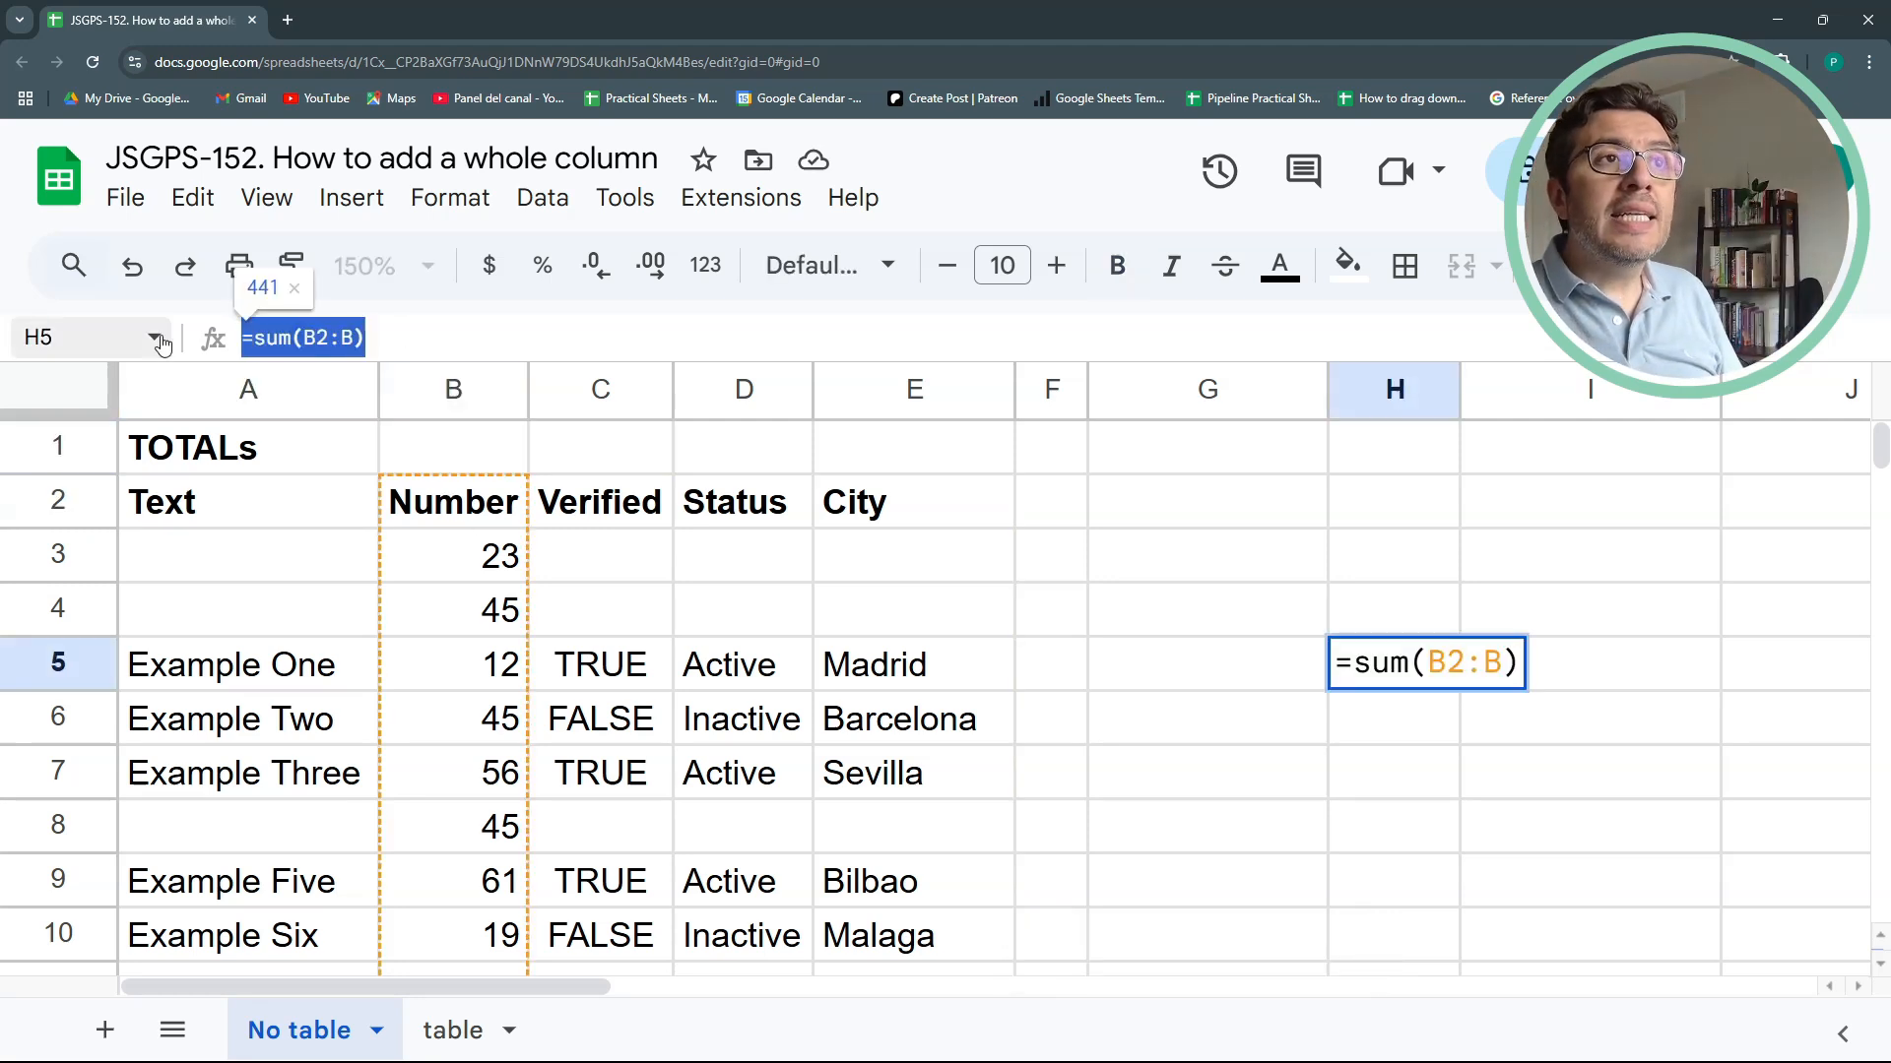
pyautogui.press('Escape')
pyautogui.click(463, 426)
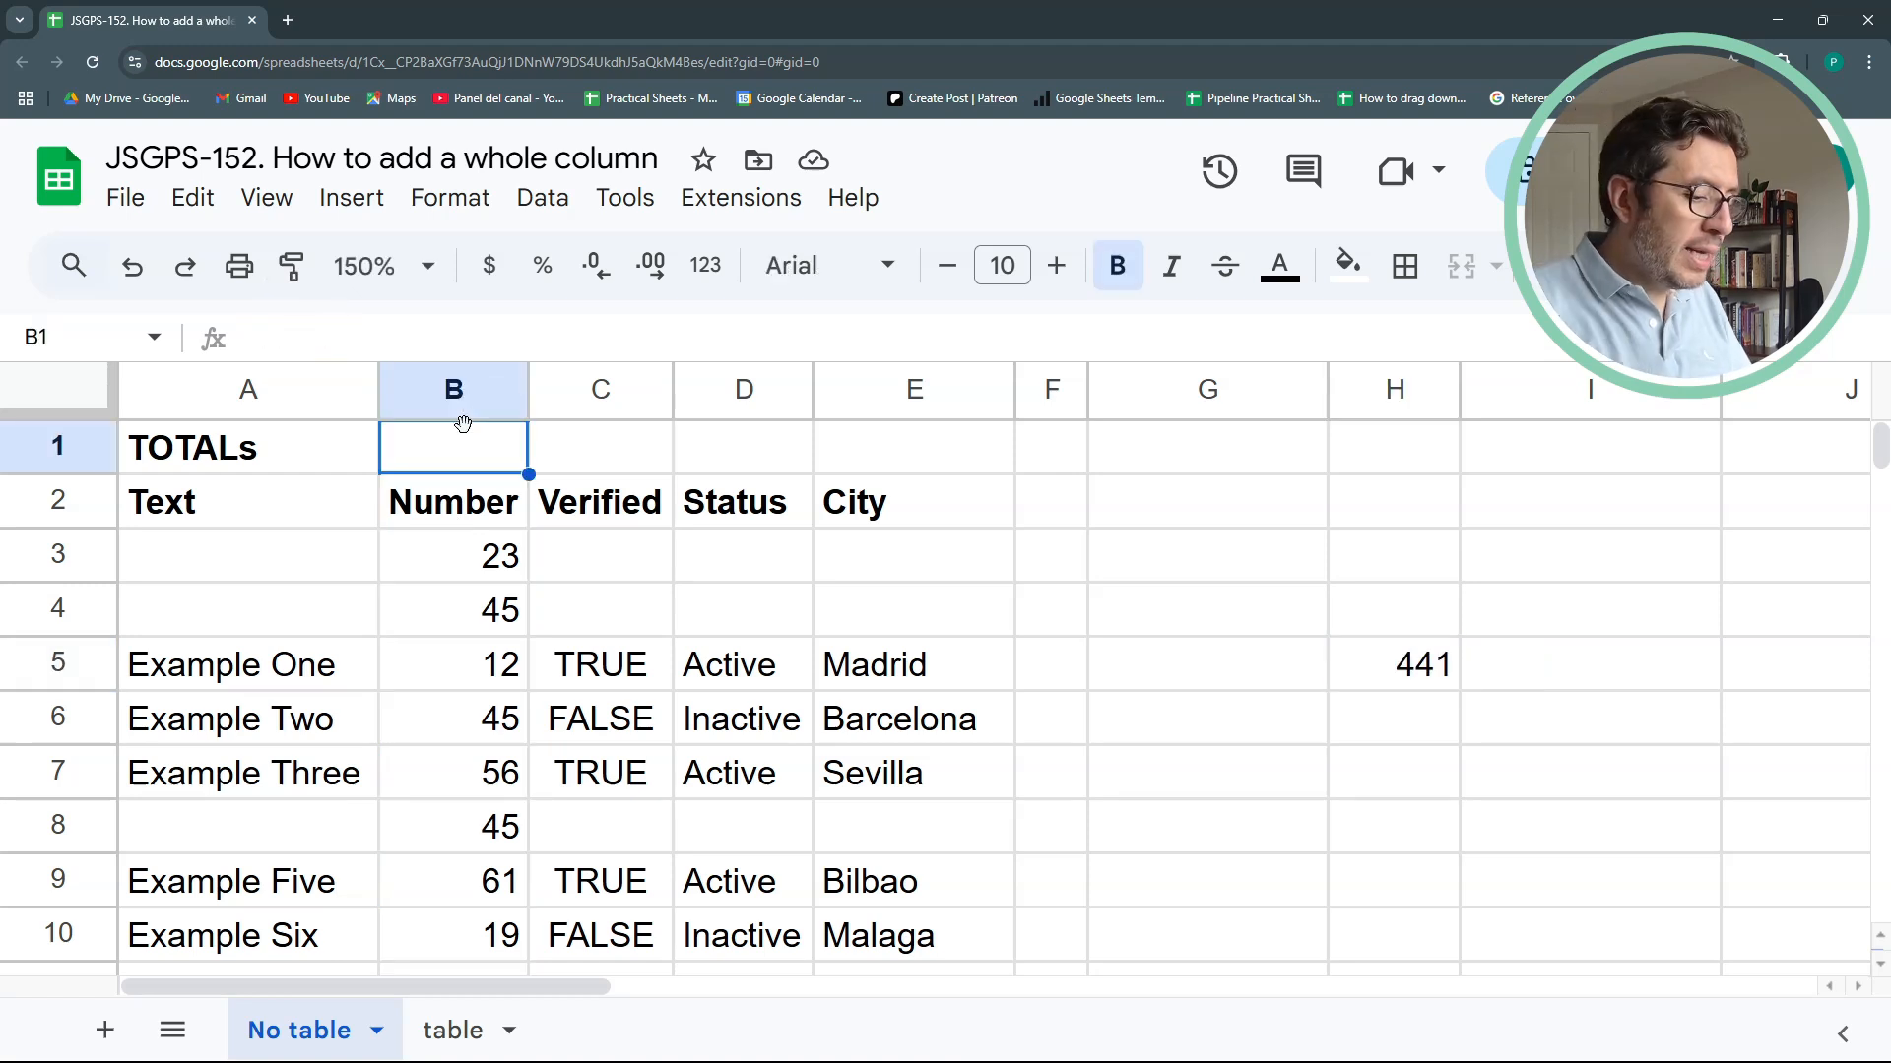
pyautogui.write('=sum(')
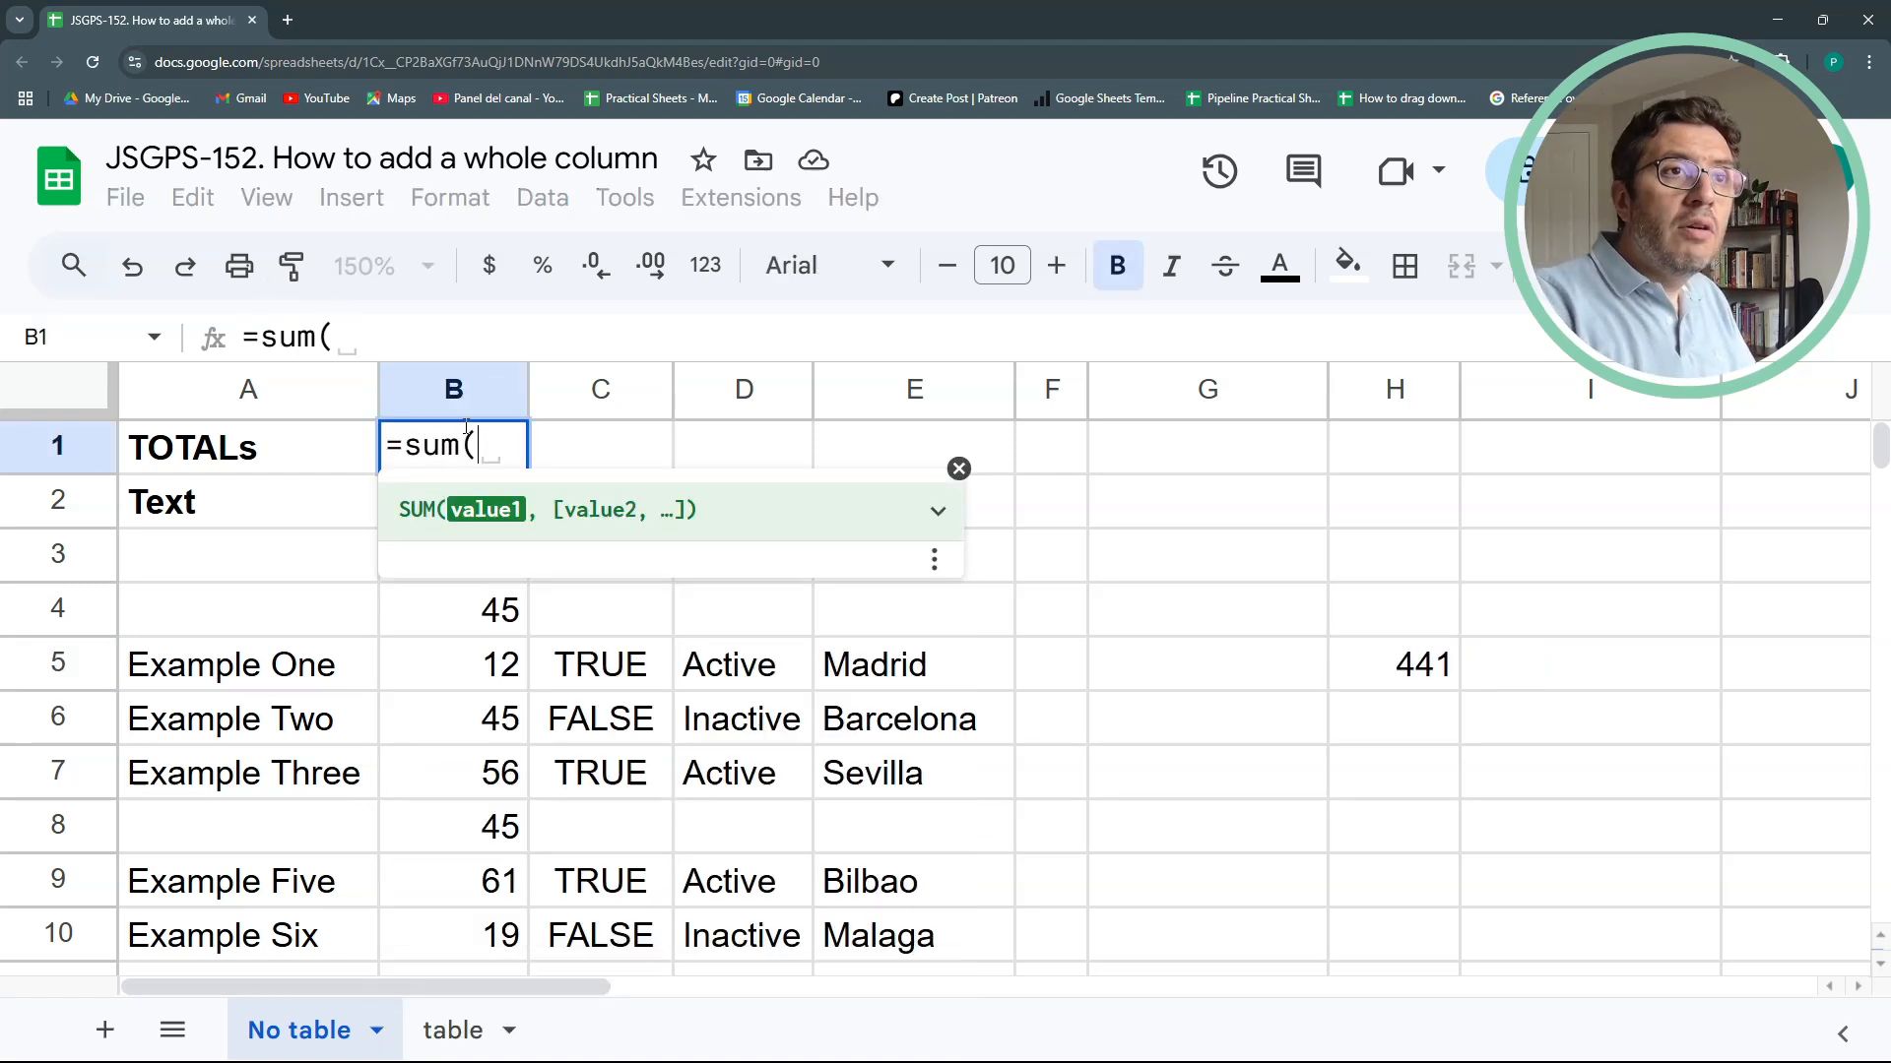
pyautogui.write('b1')
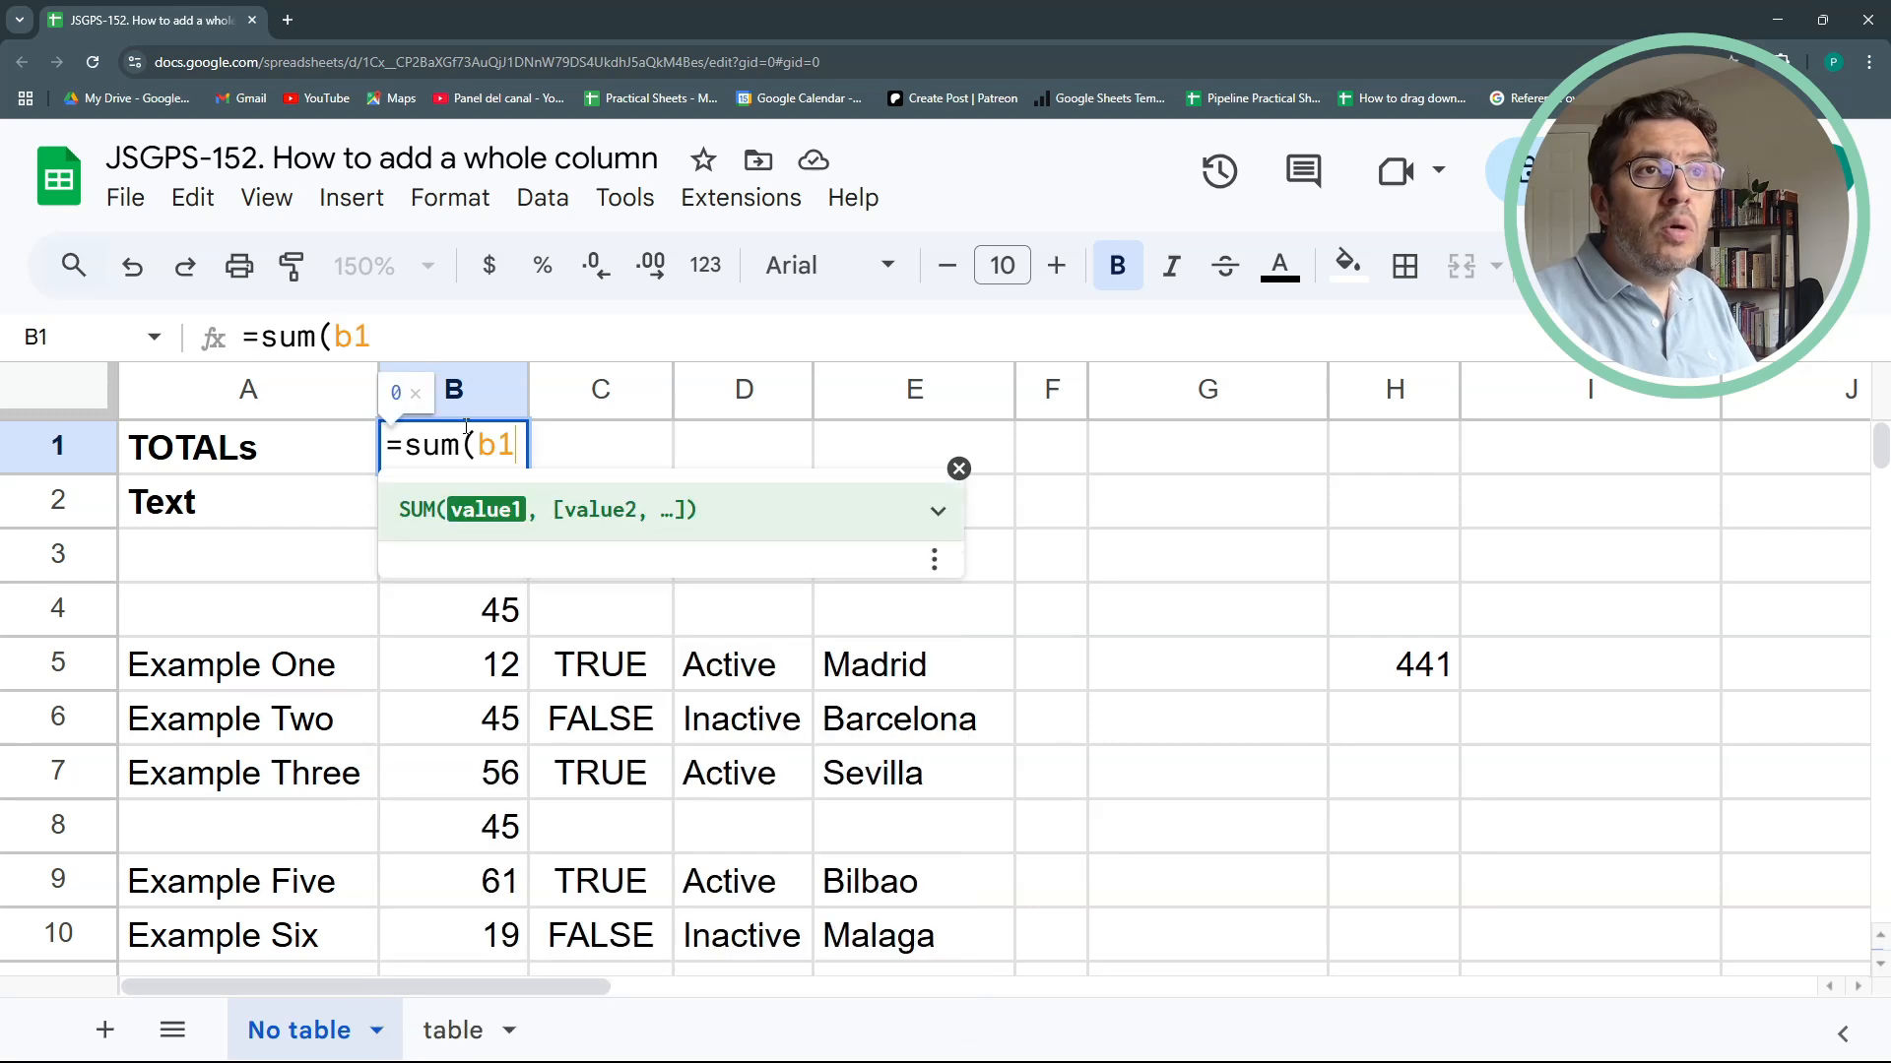
pyautogui.press('BackSpace')
pyautogui.write('2:')
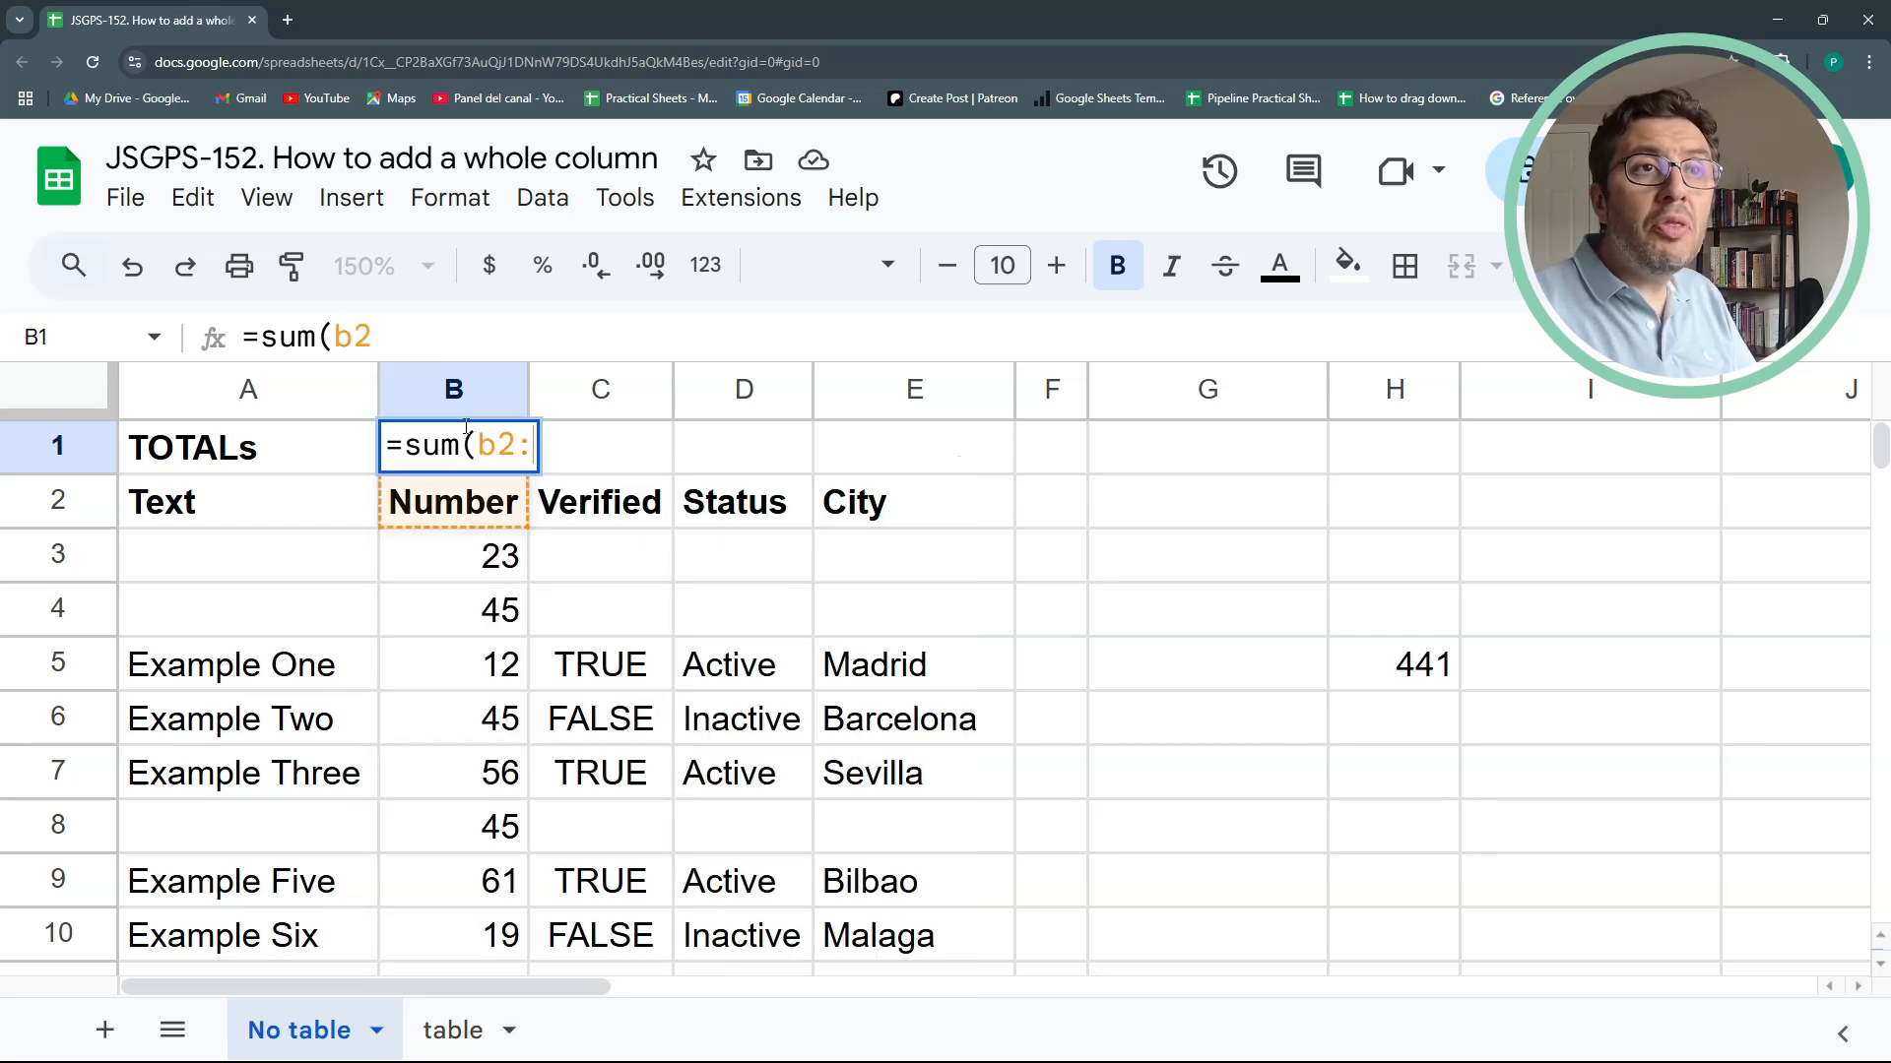
pyautogui.write('B)')
pyautogui.press('Return')
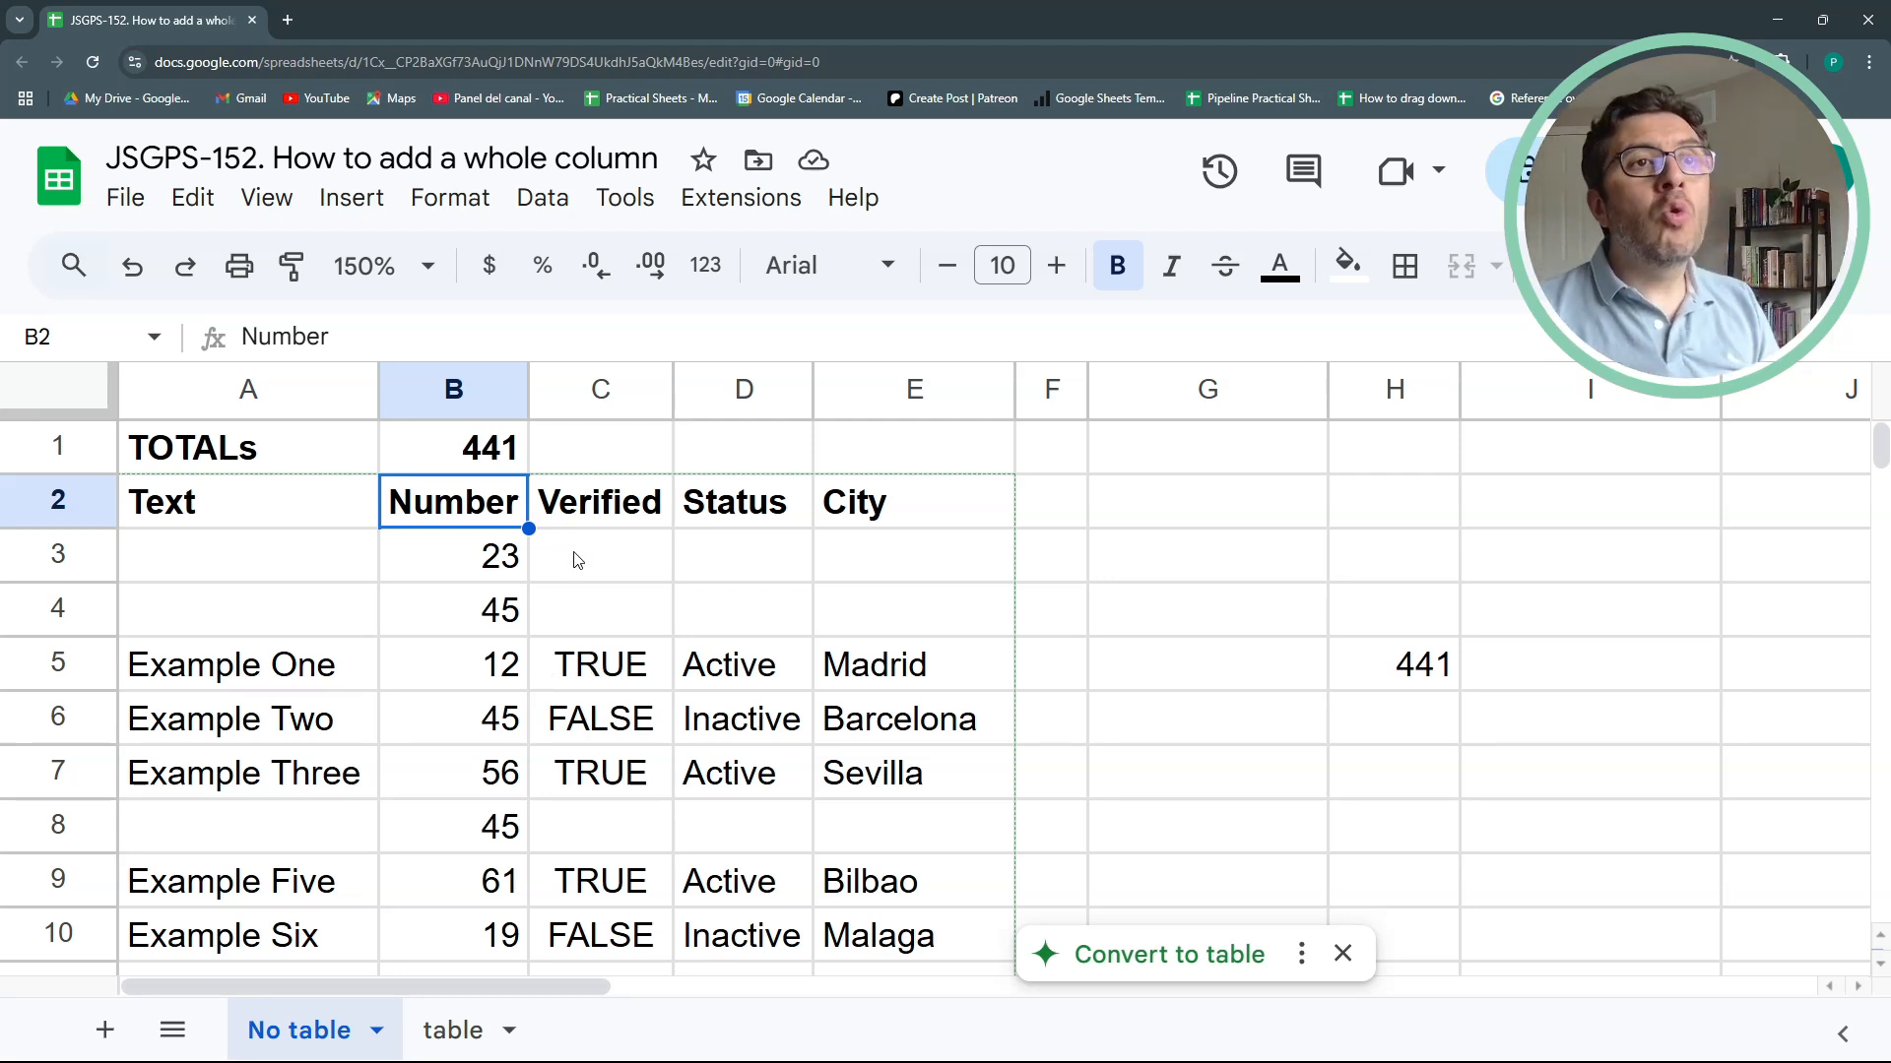
# Compare the totals row above the header with the empty row 16 below the data as places for the column total
pyautogui.click(435, 457)
pyautogui.scroll(-4, 489, 671)
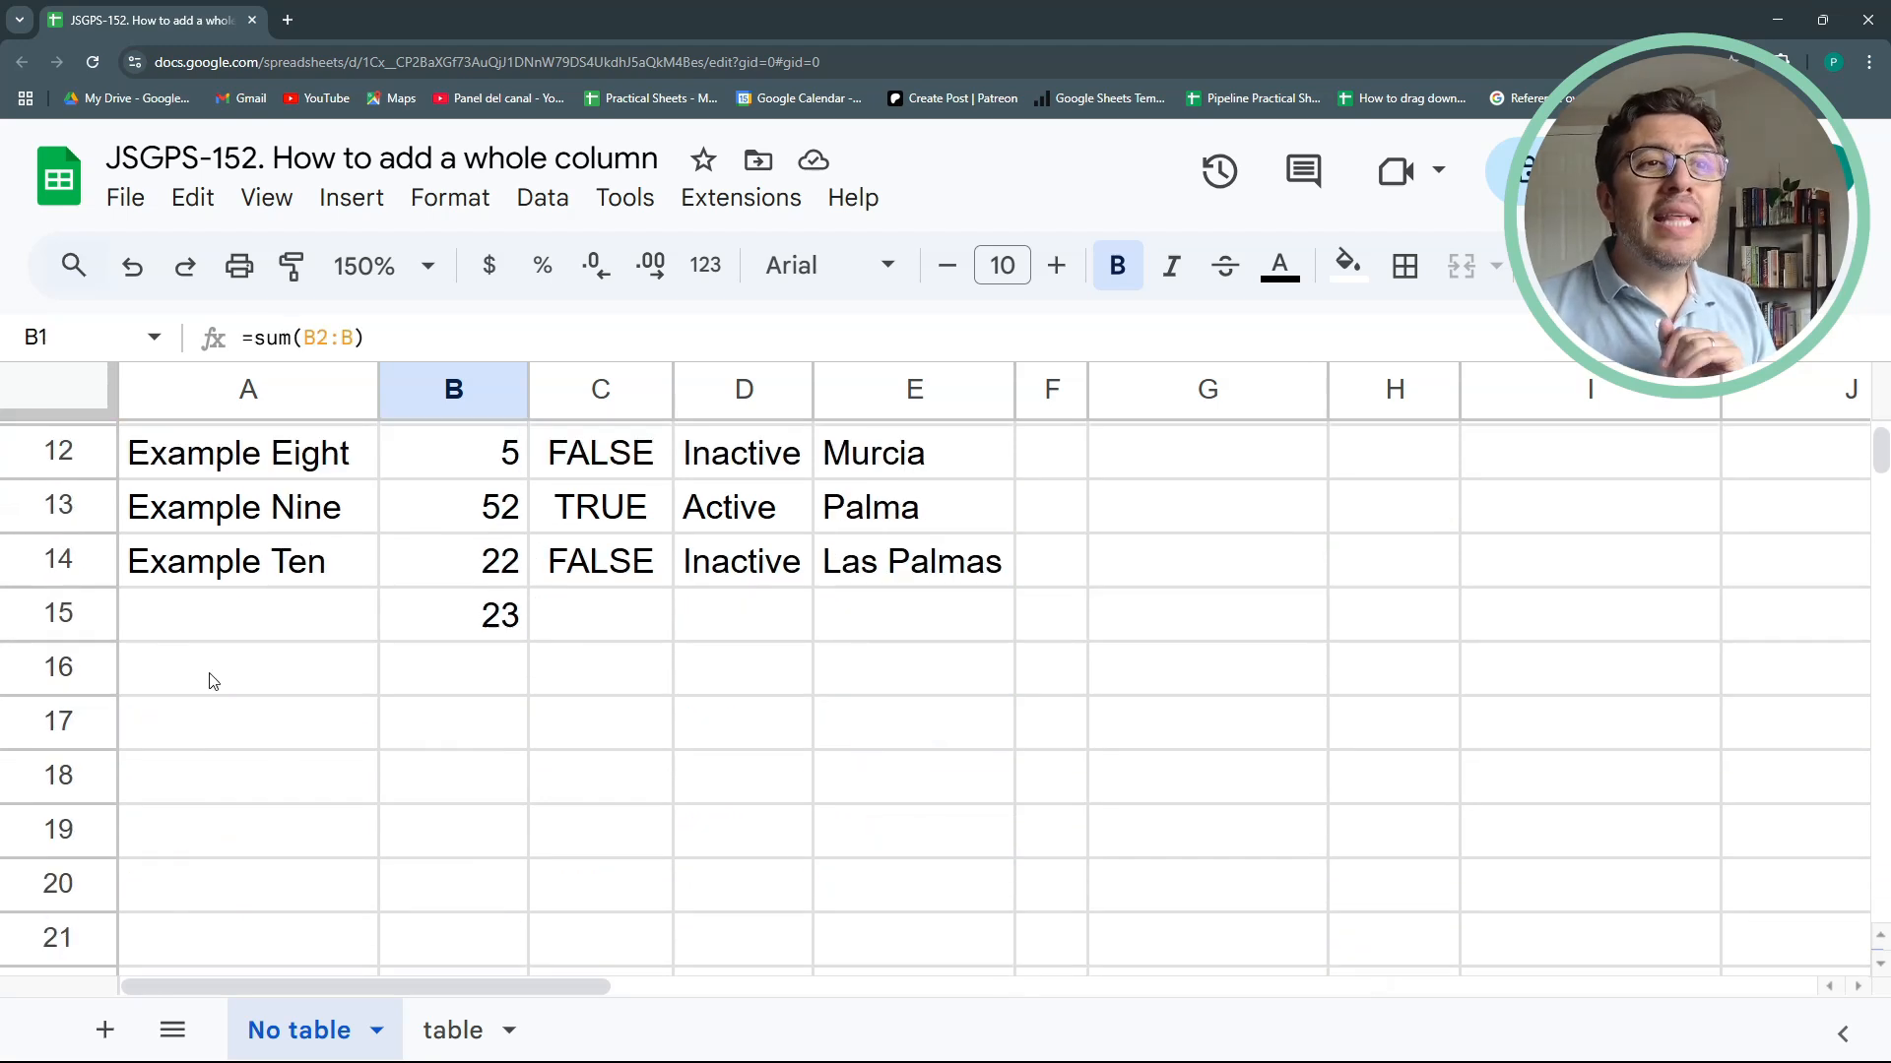
pyautogui.moveTo(209, 673); pyautogui.dragTo(805, 694)
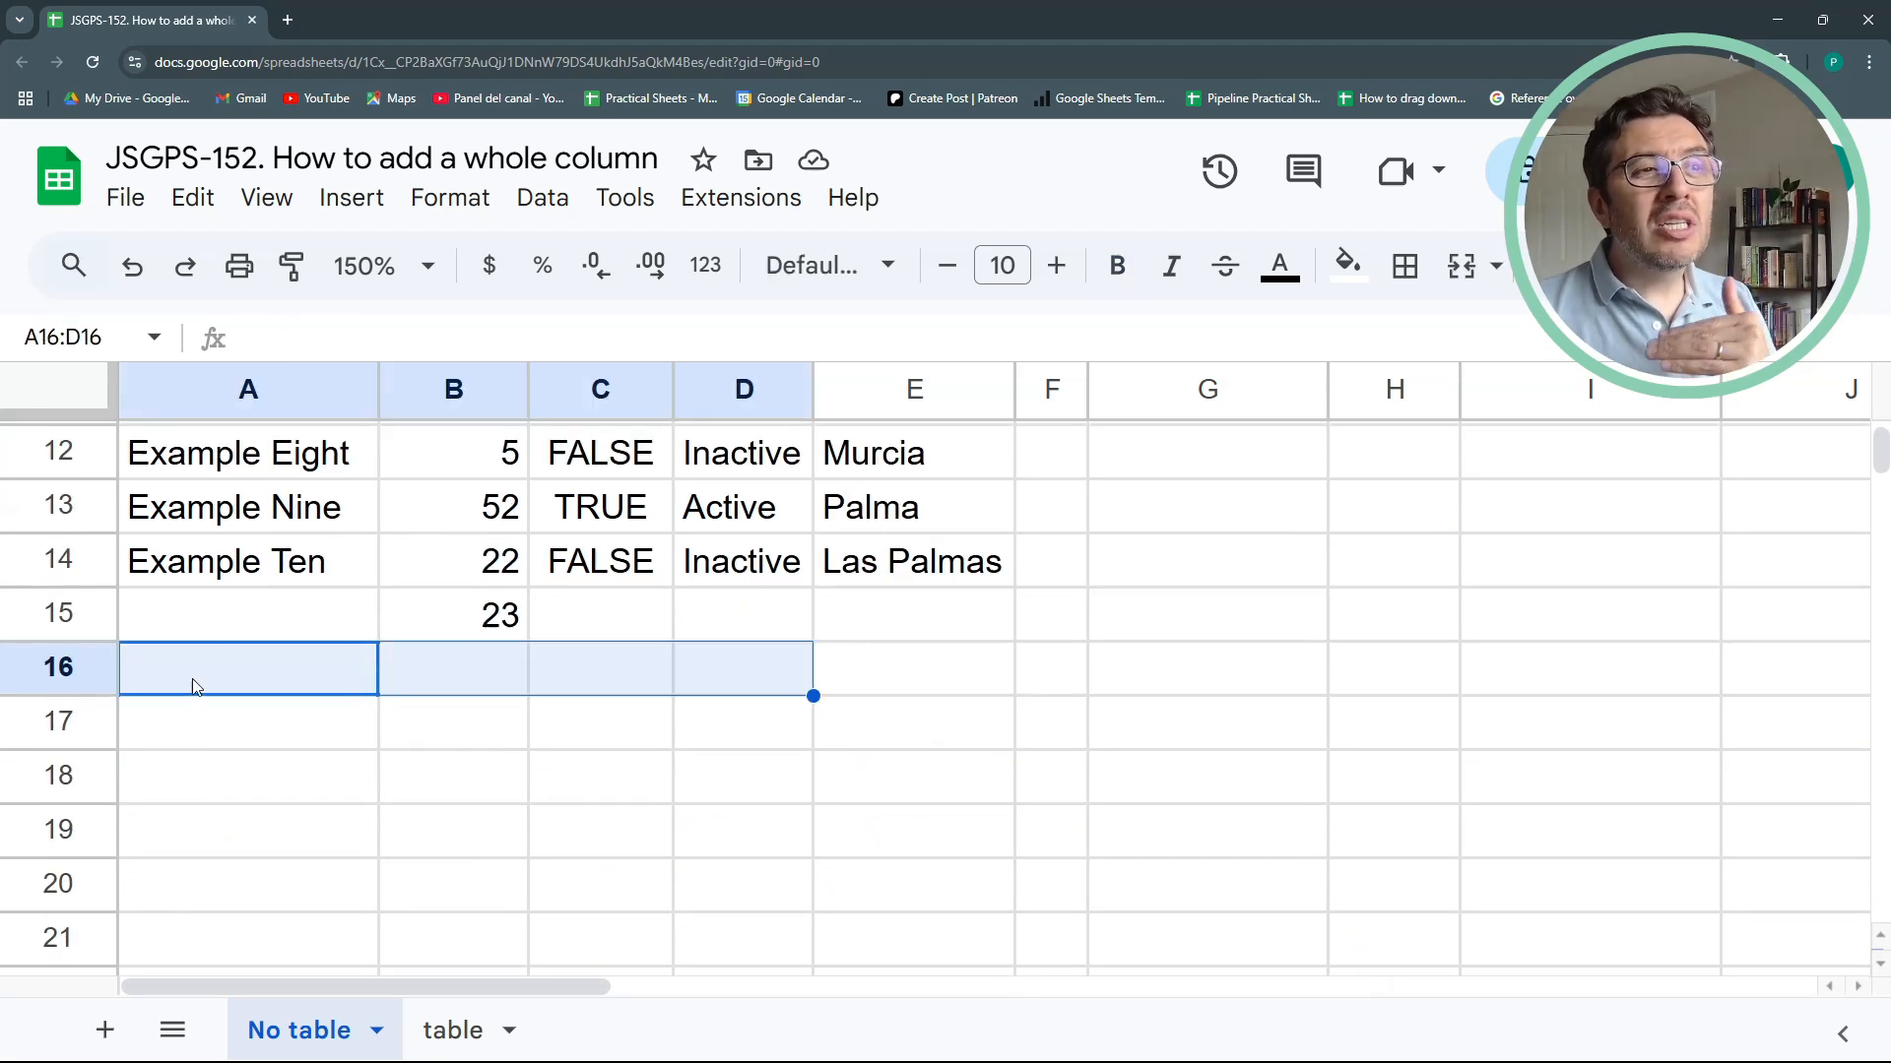
pyautogui.scroll(5, 428, 682)
pyautogui.moveTo(184, 453); pyautogui.dragTo(753, 457)
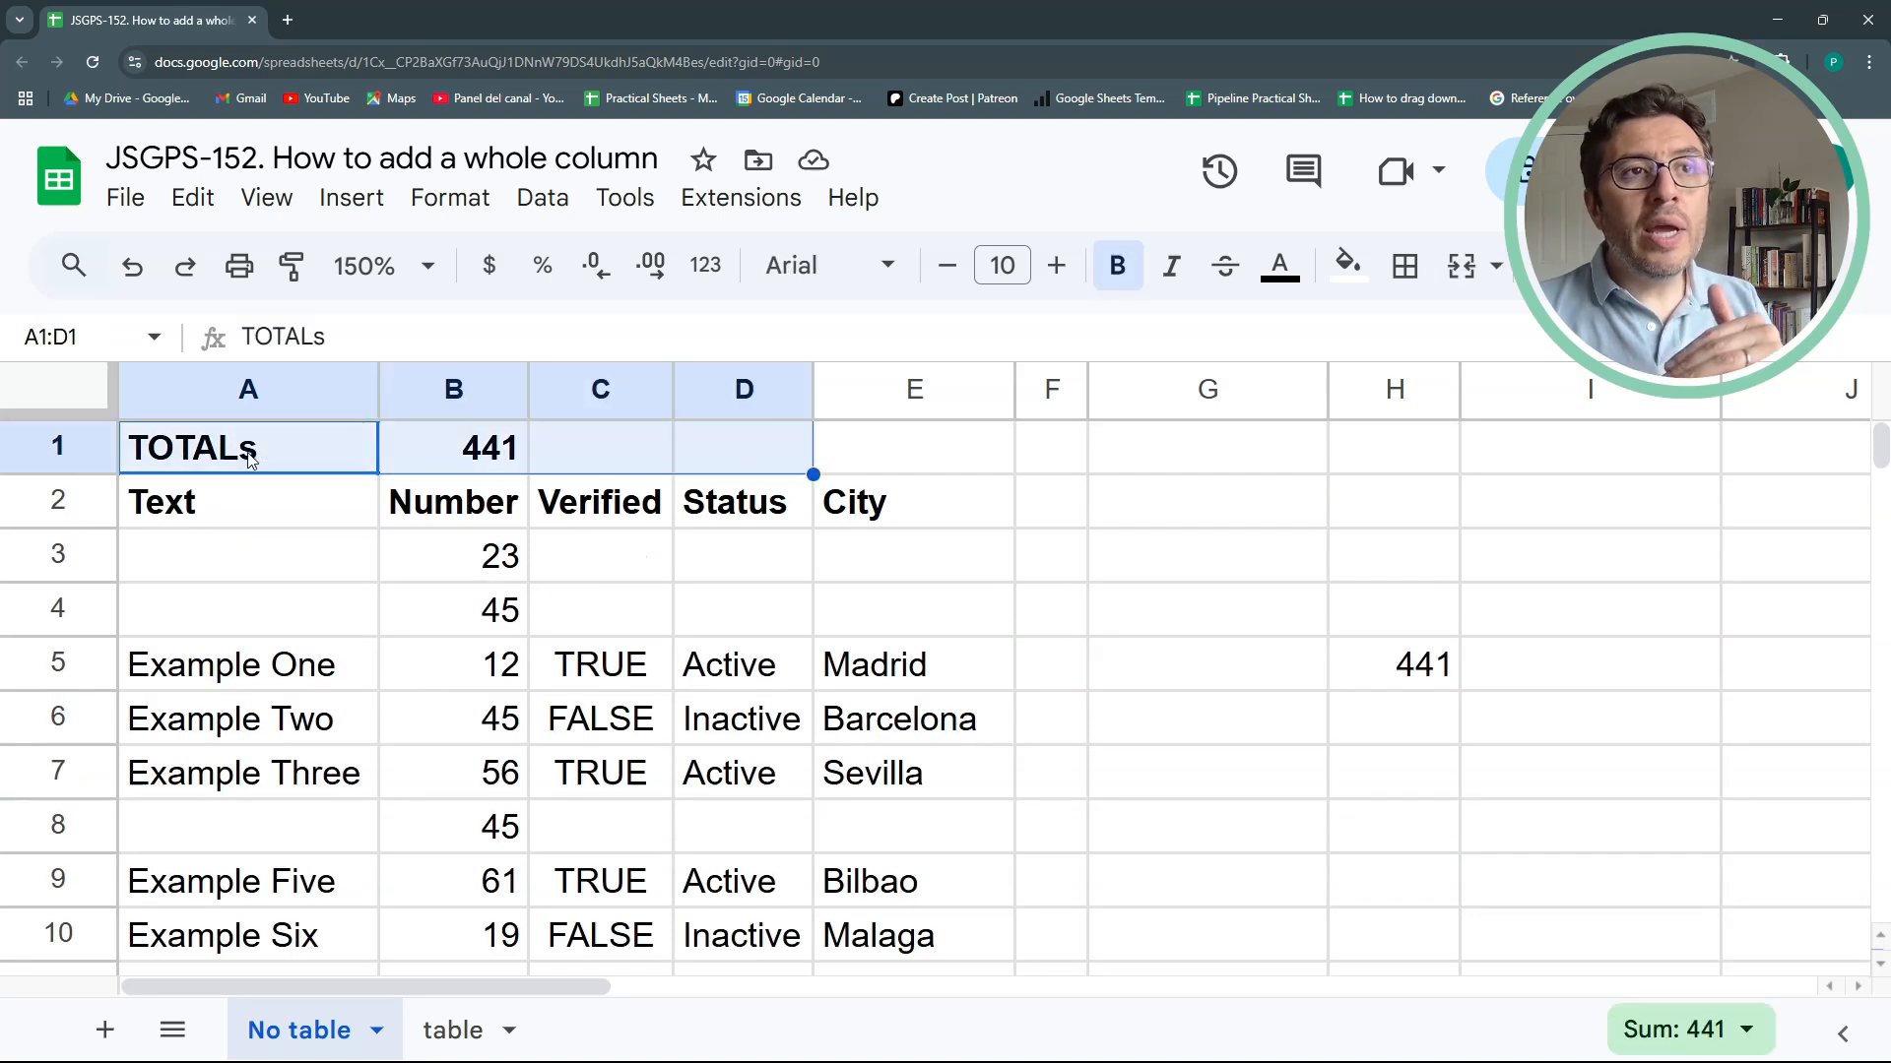
pyautogui.click(67, 448)
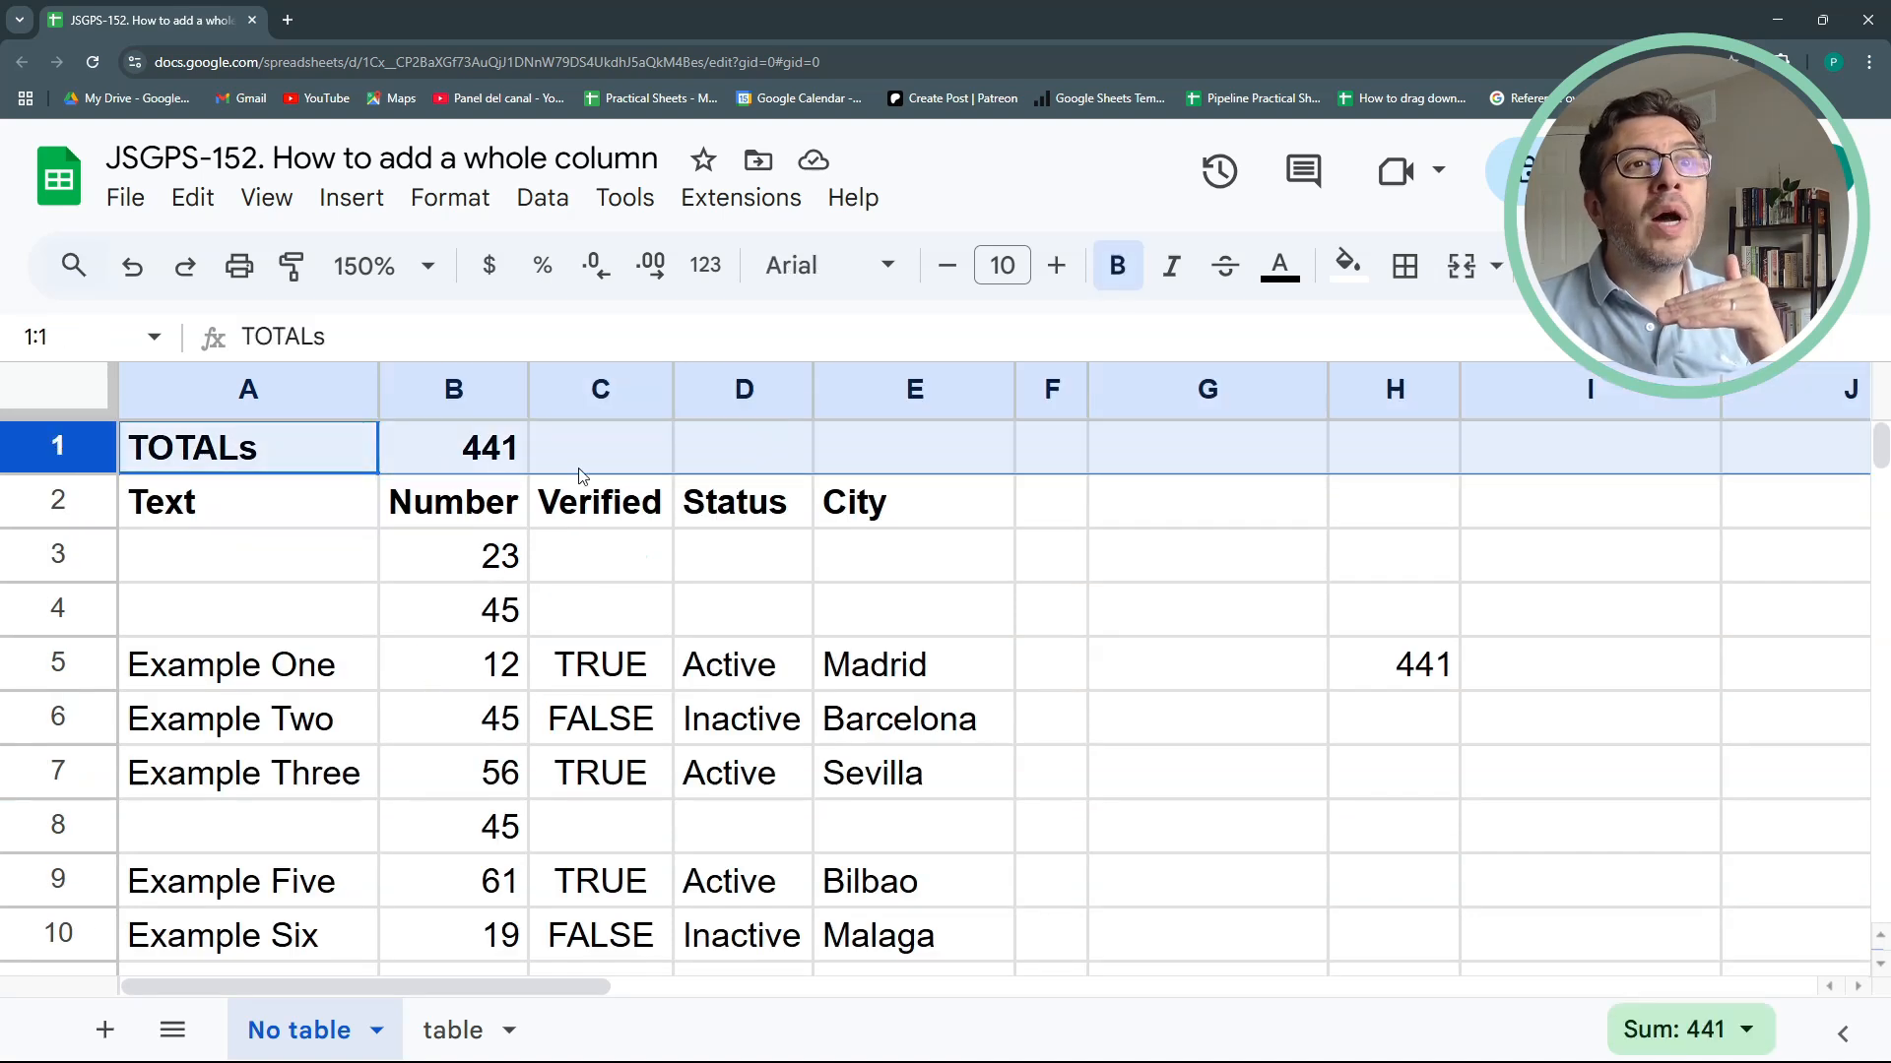
pyautogui.click(691, 544)
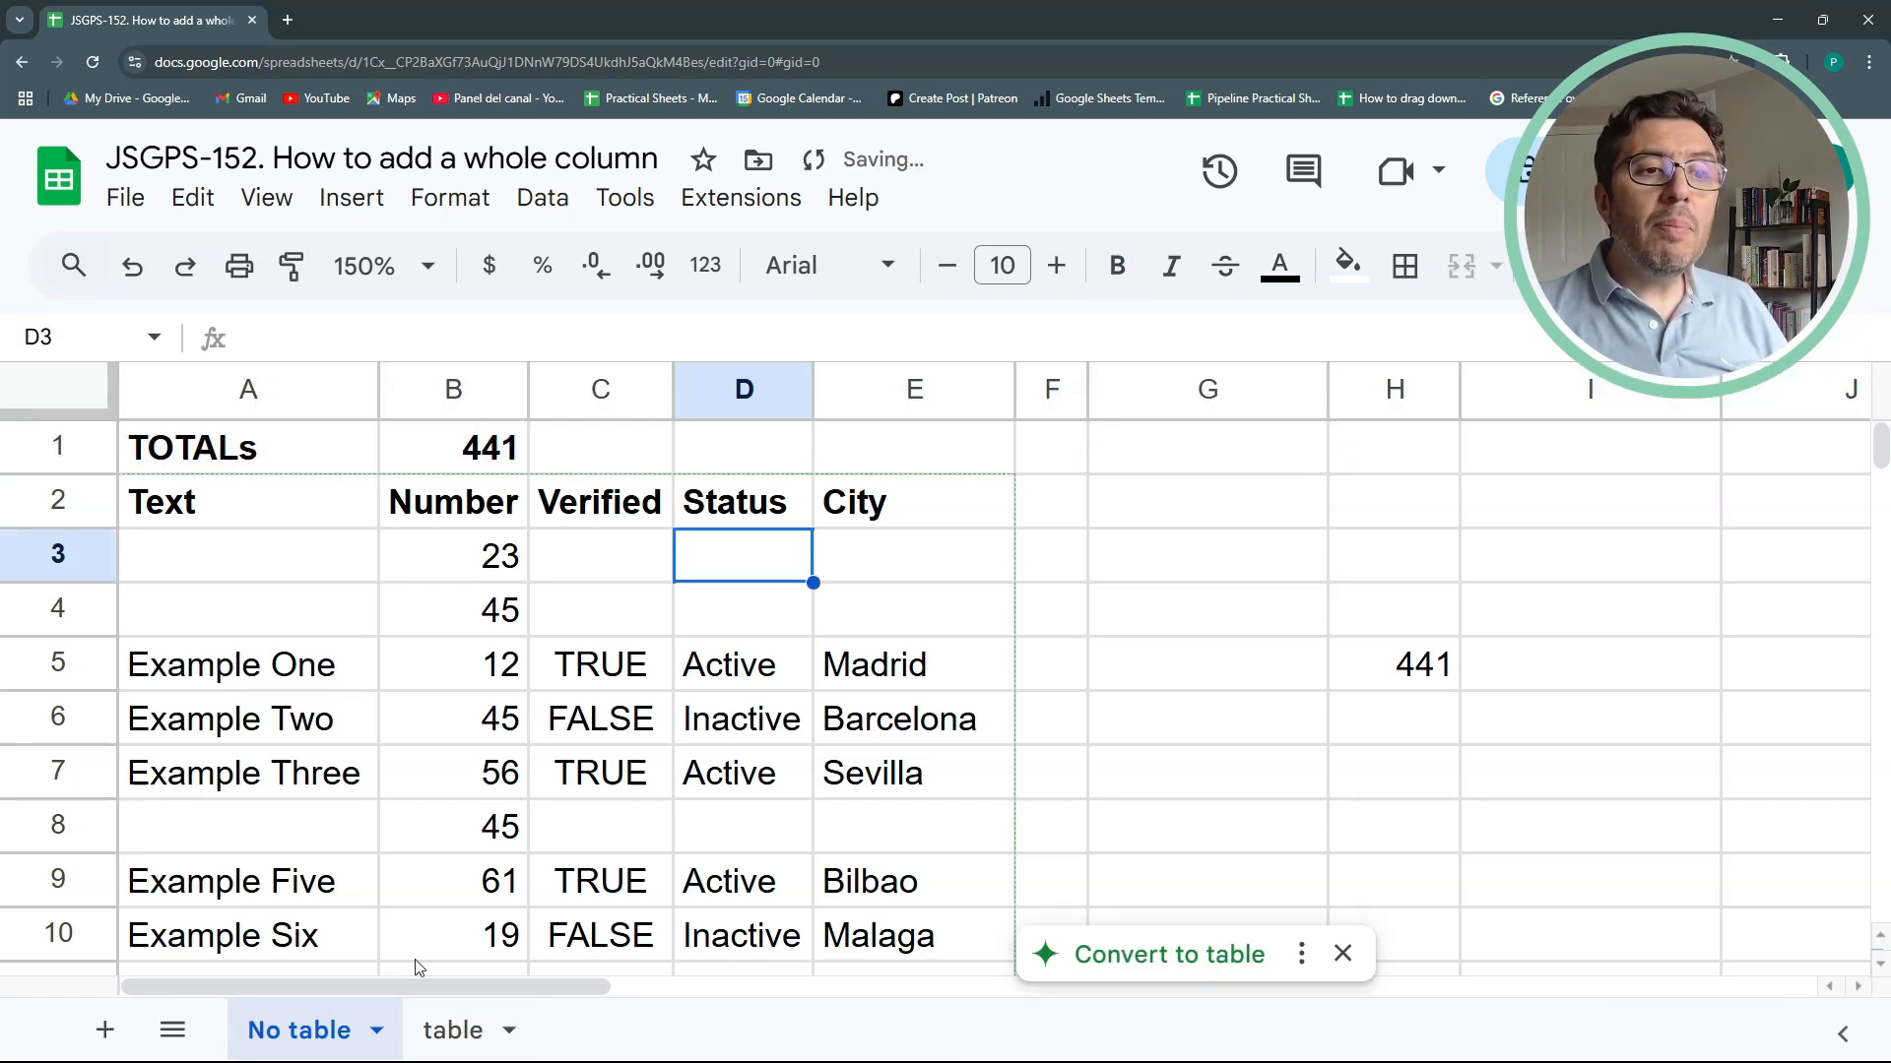
# Go to the sheet named table and convert its data range to a table
pyautogui.click(448, 1027)
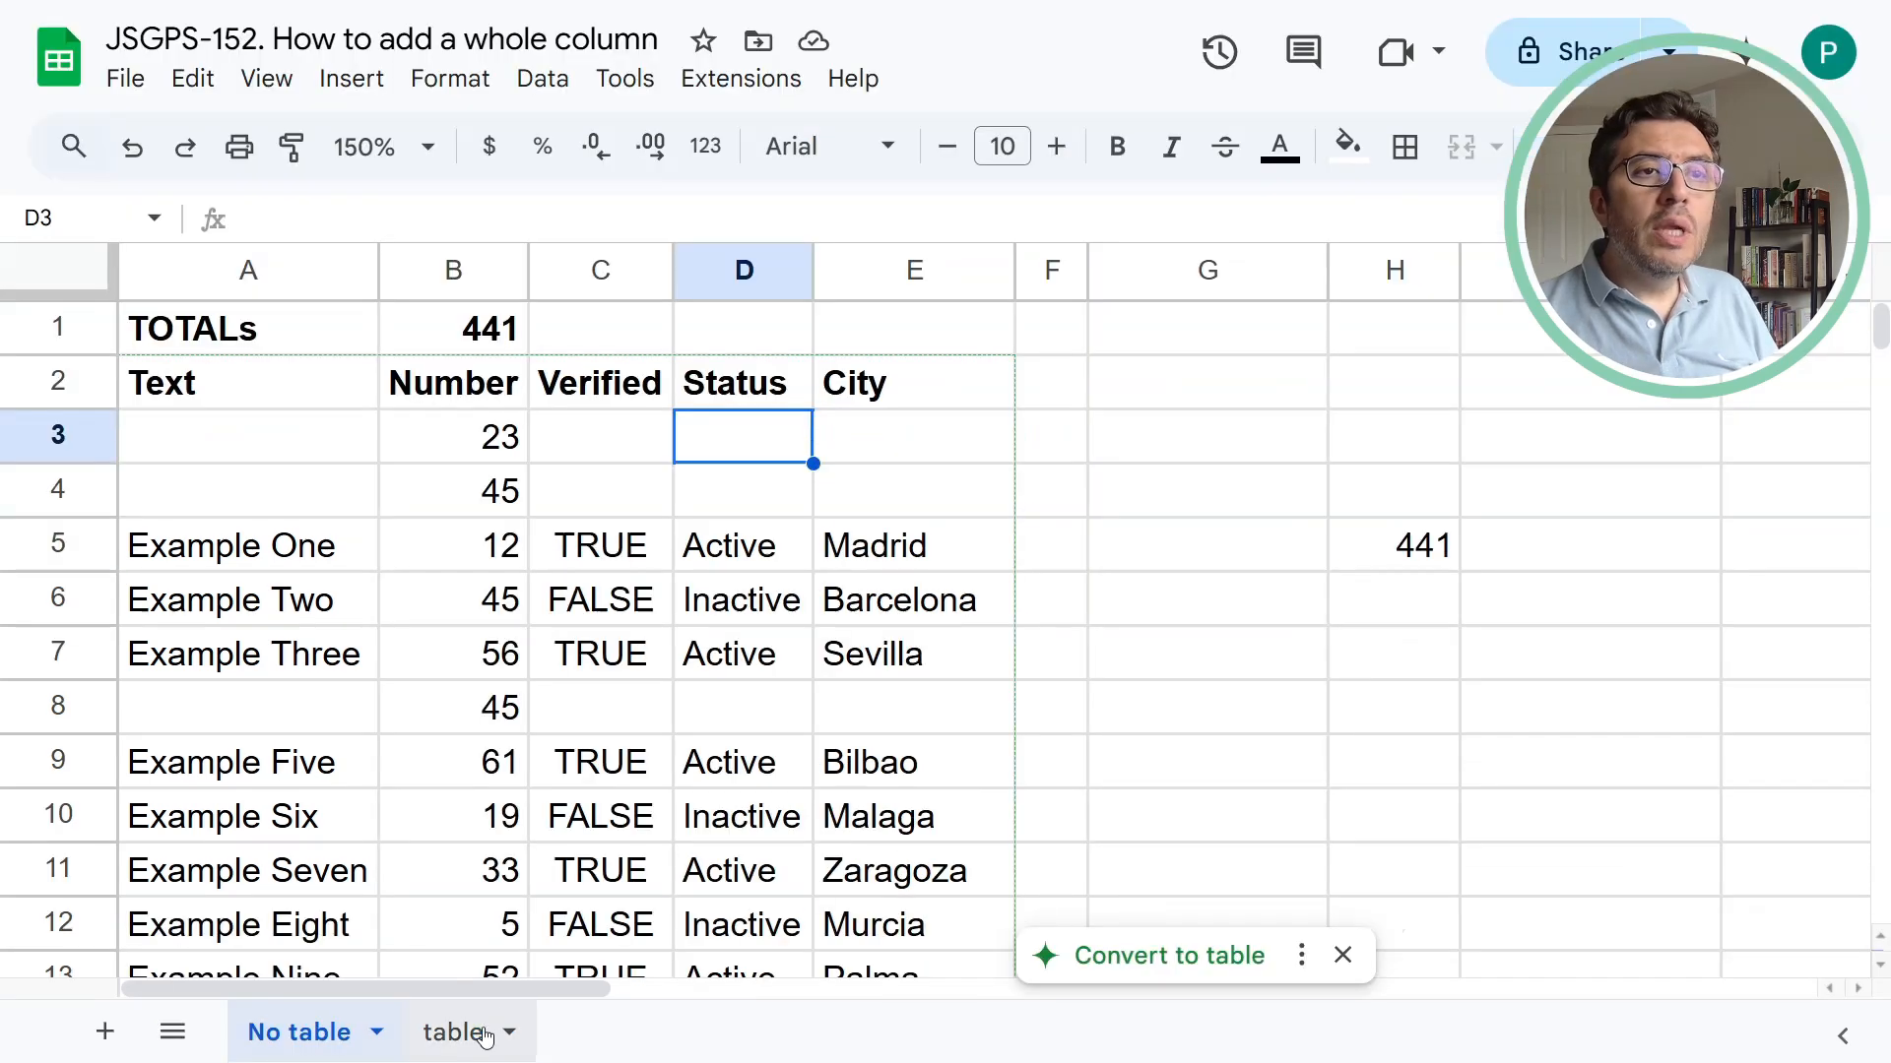
pyautogui.click(483, 1036)
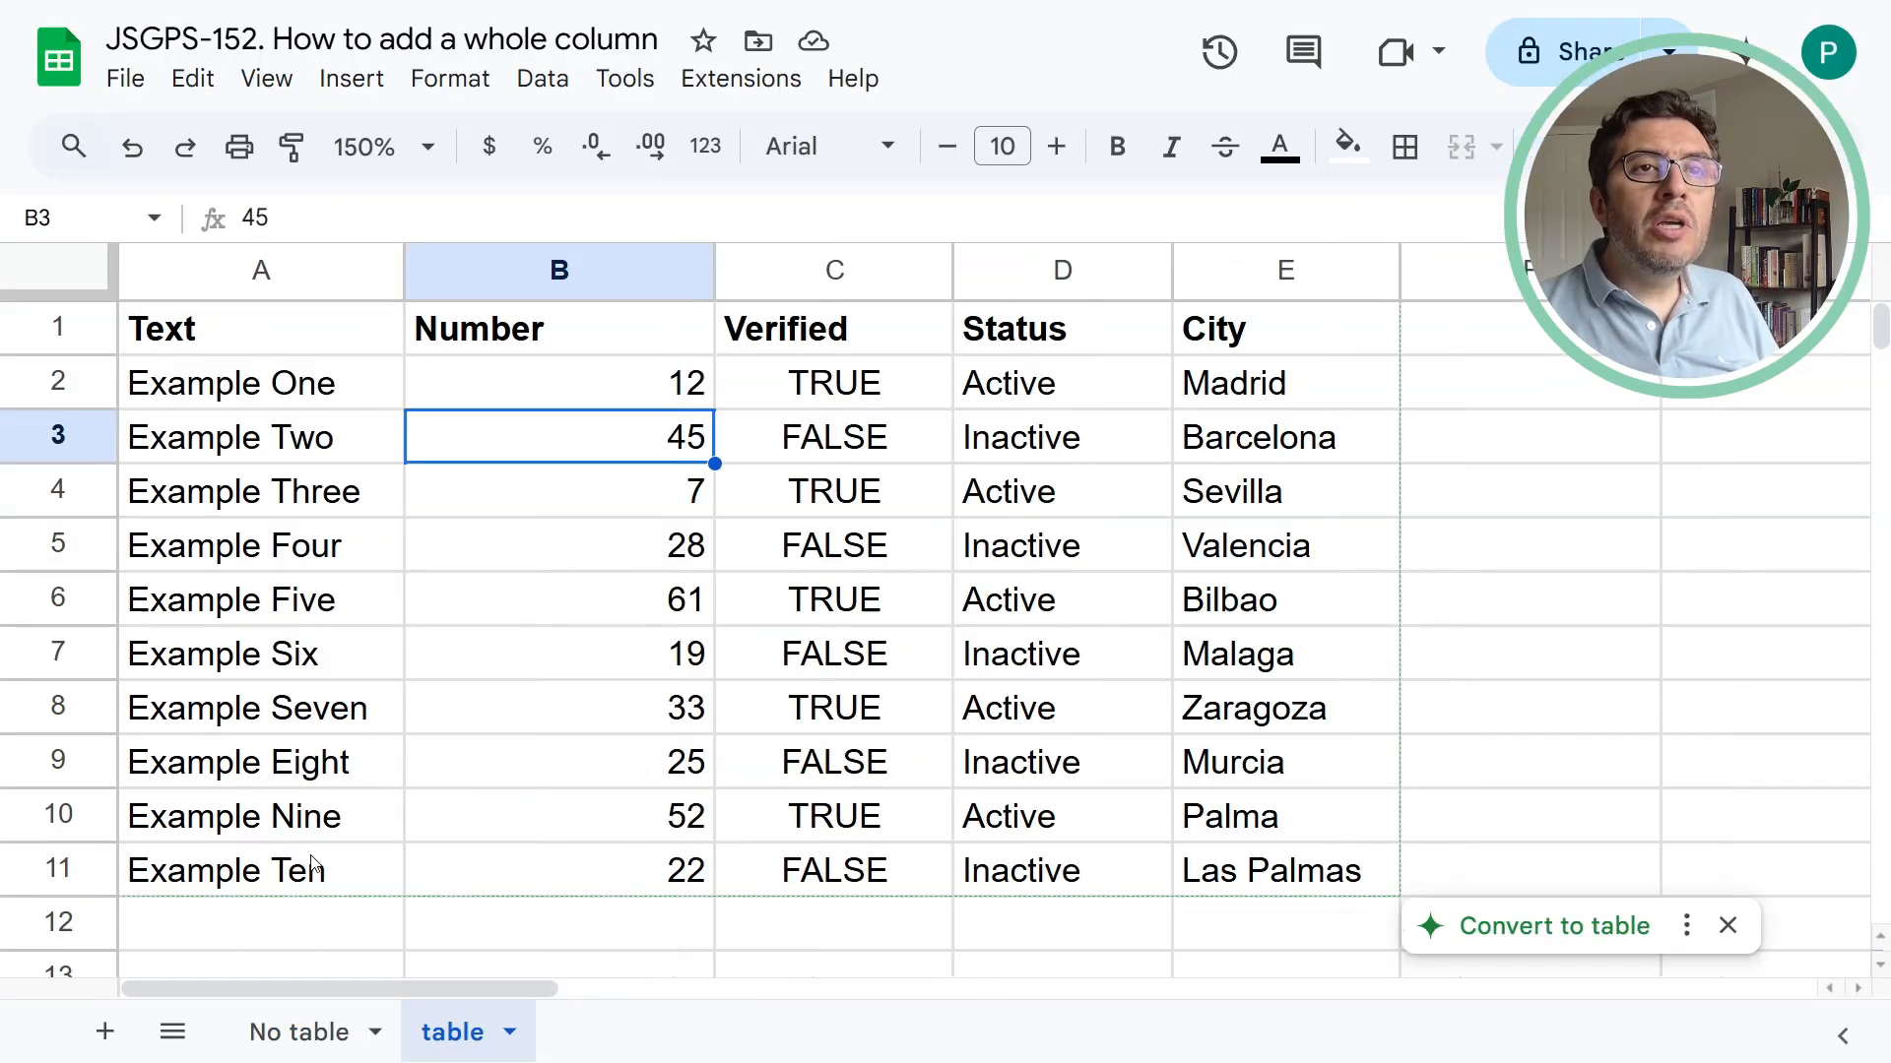
pyautogui.click(879, 499)
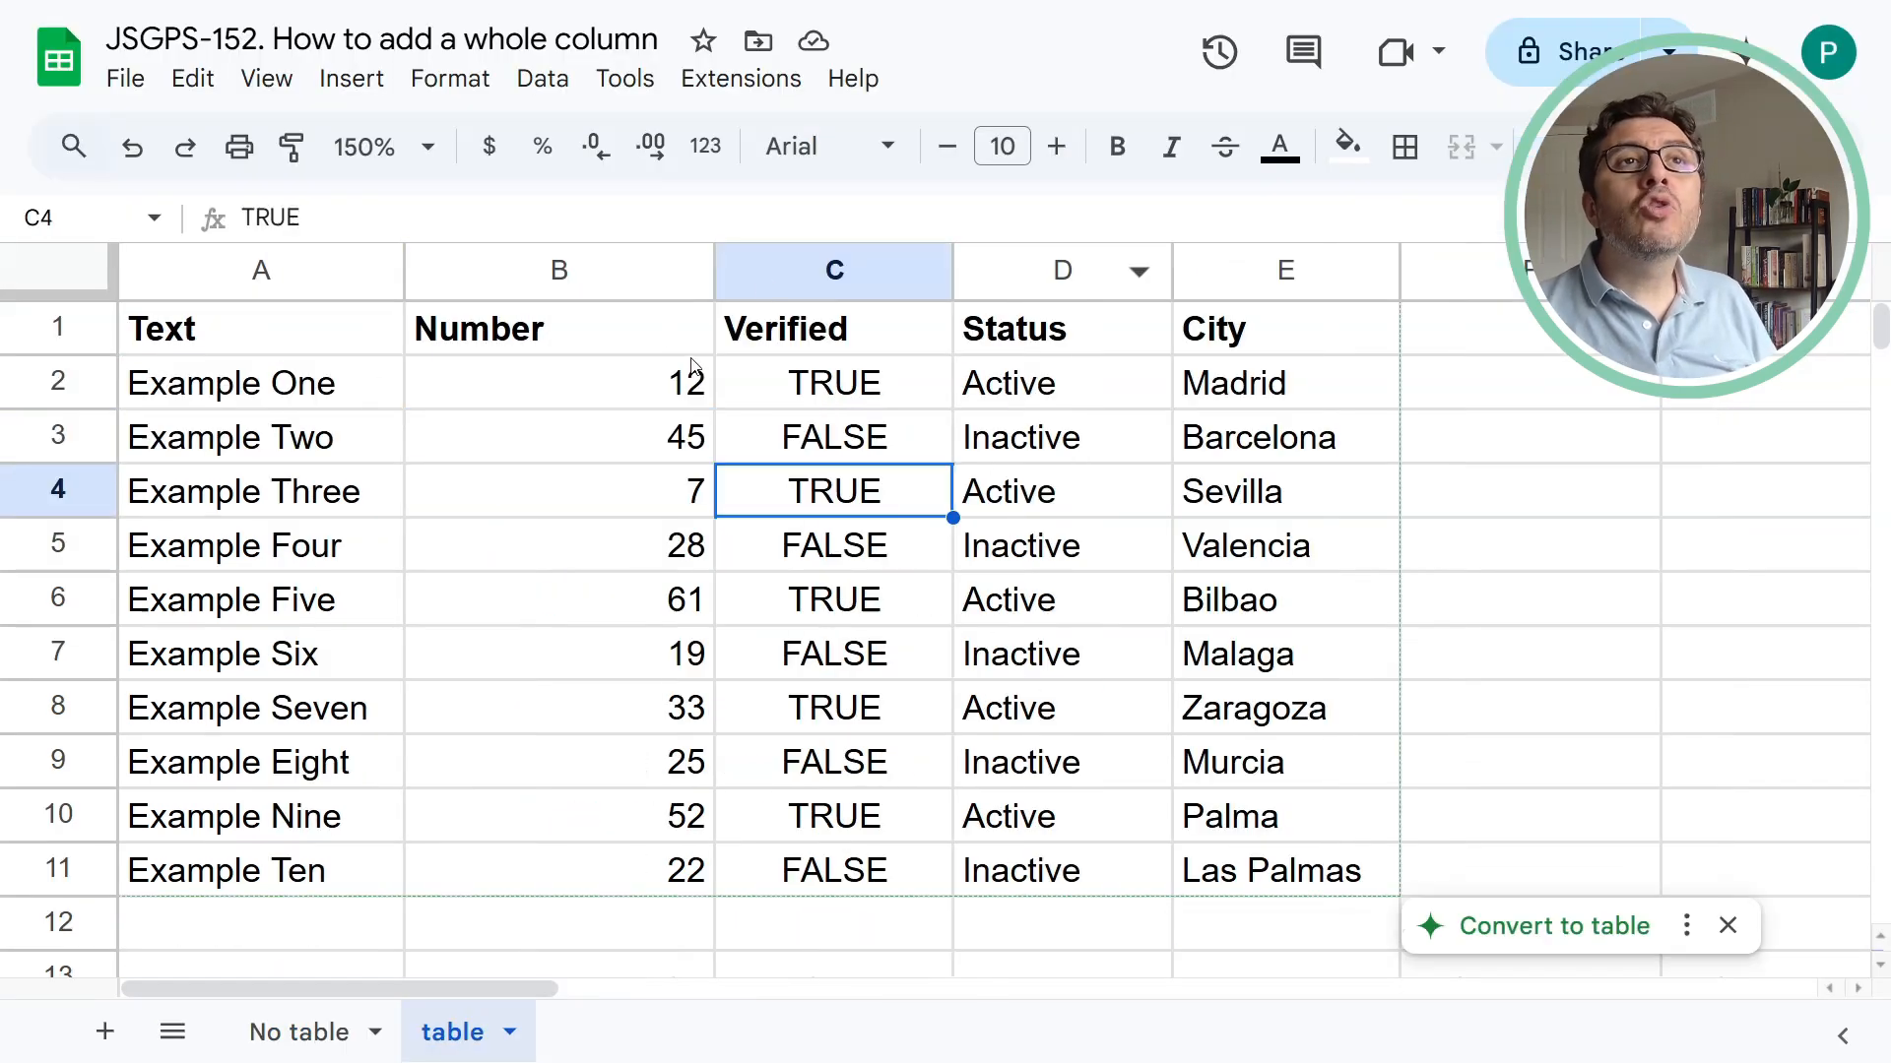
pyautogui.click(453, 83)
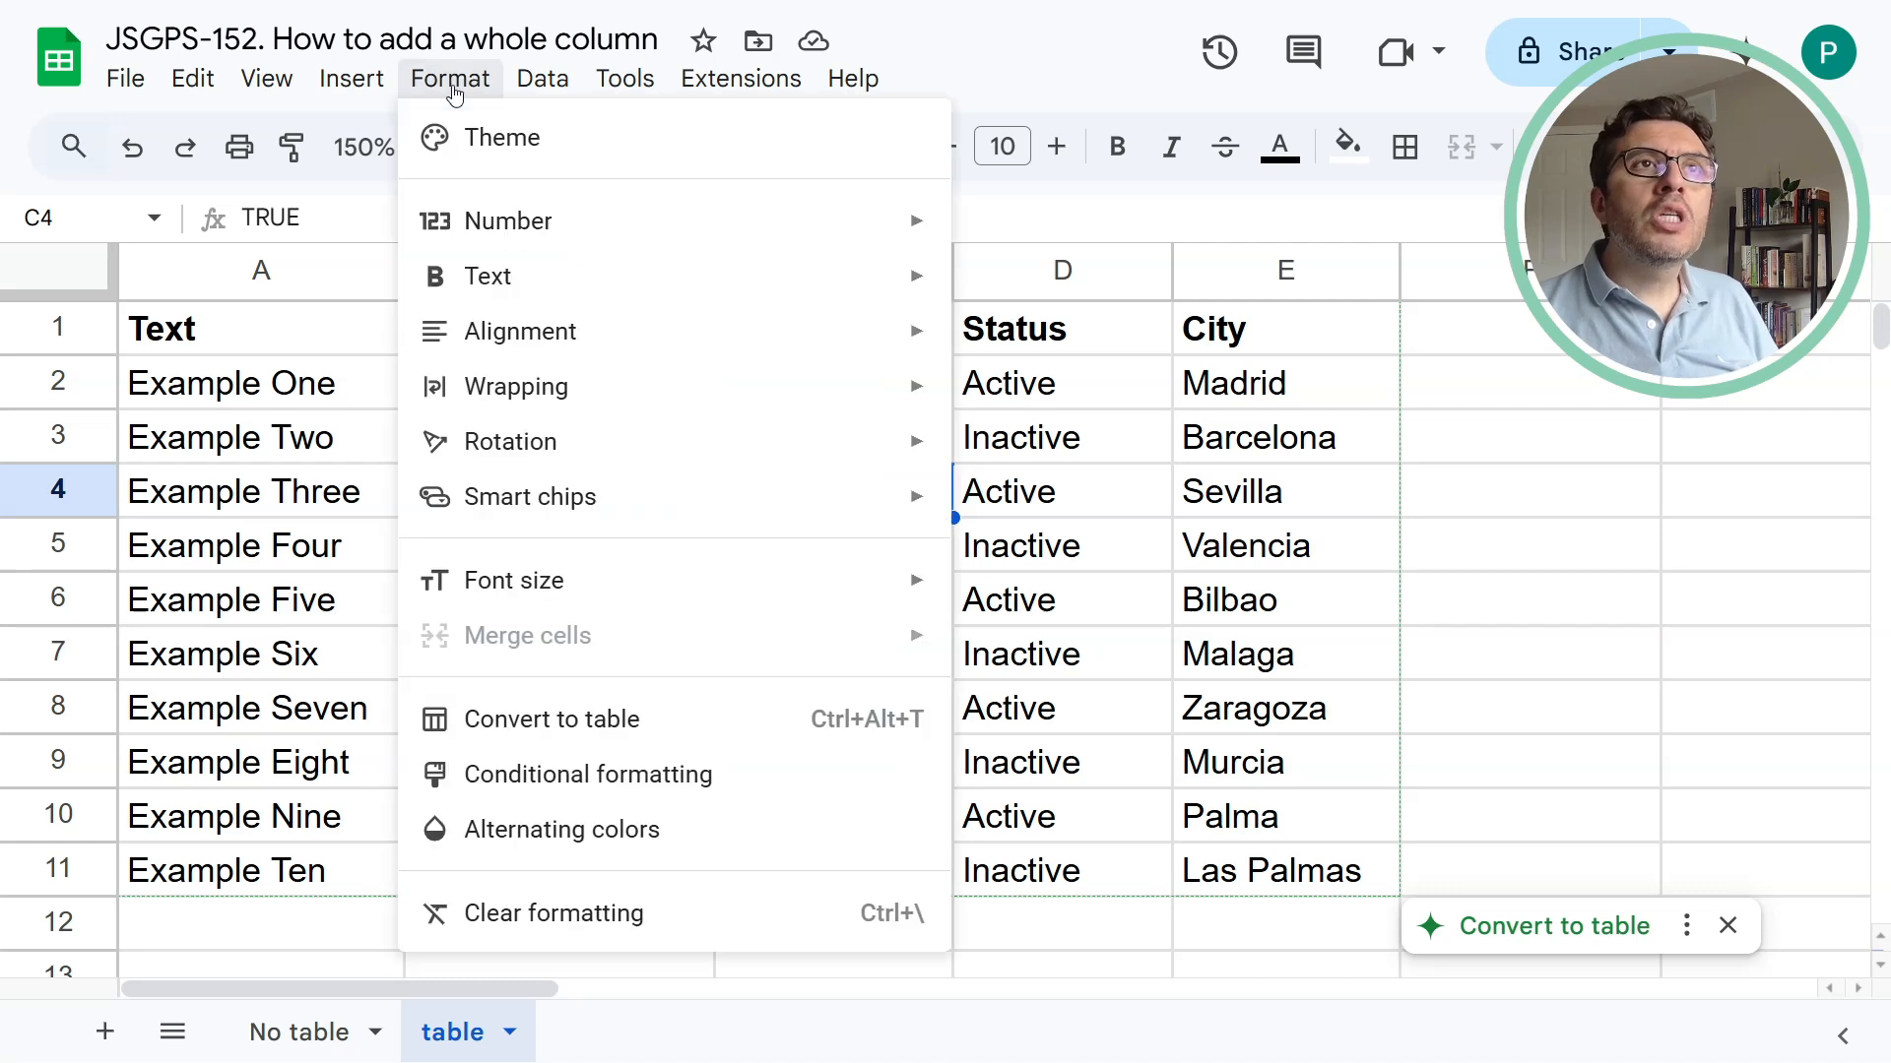
pyautogui.click(635, 719)
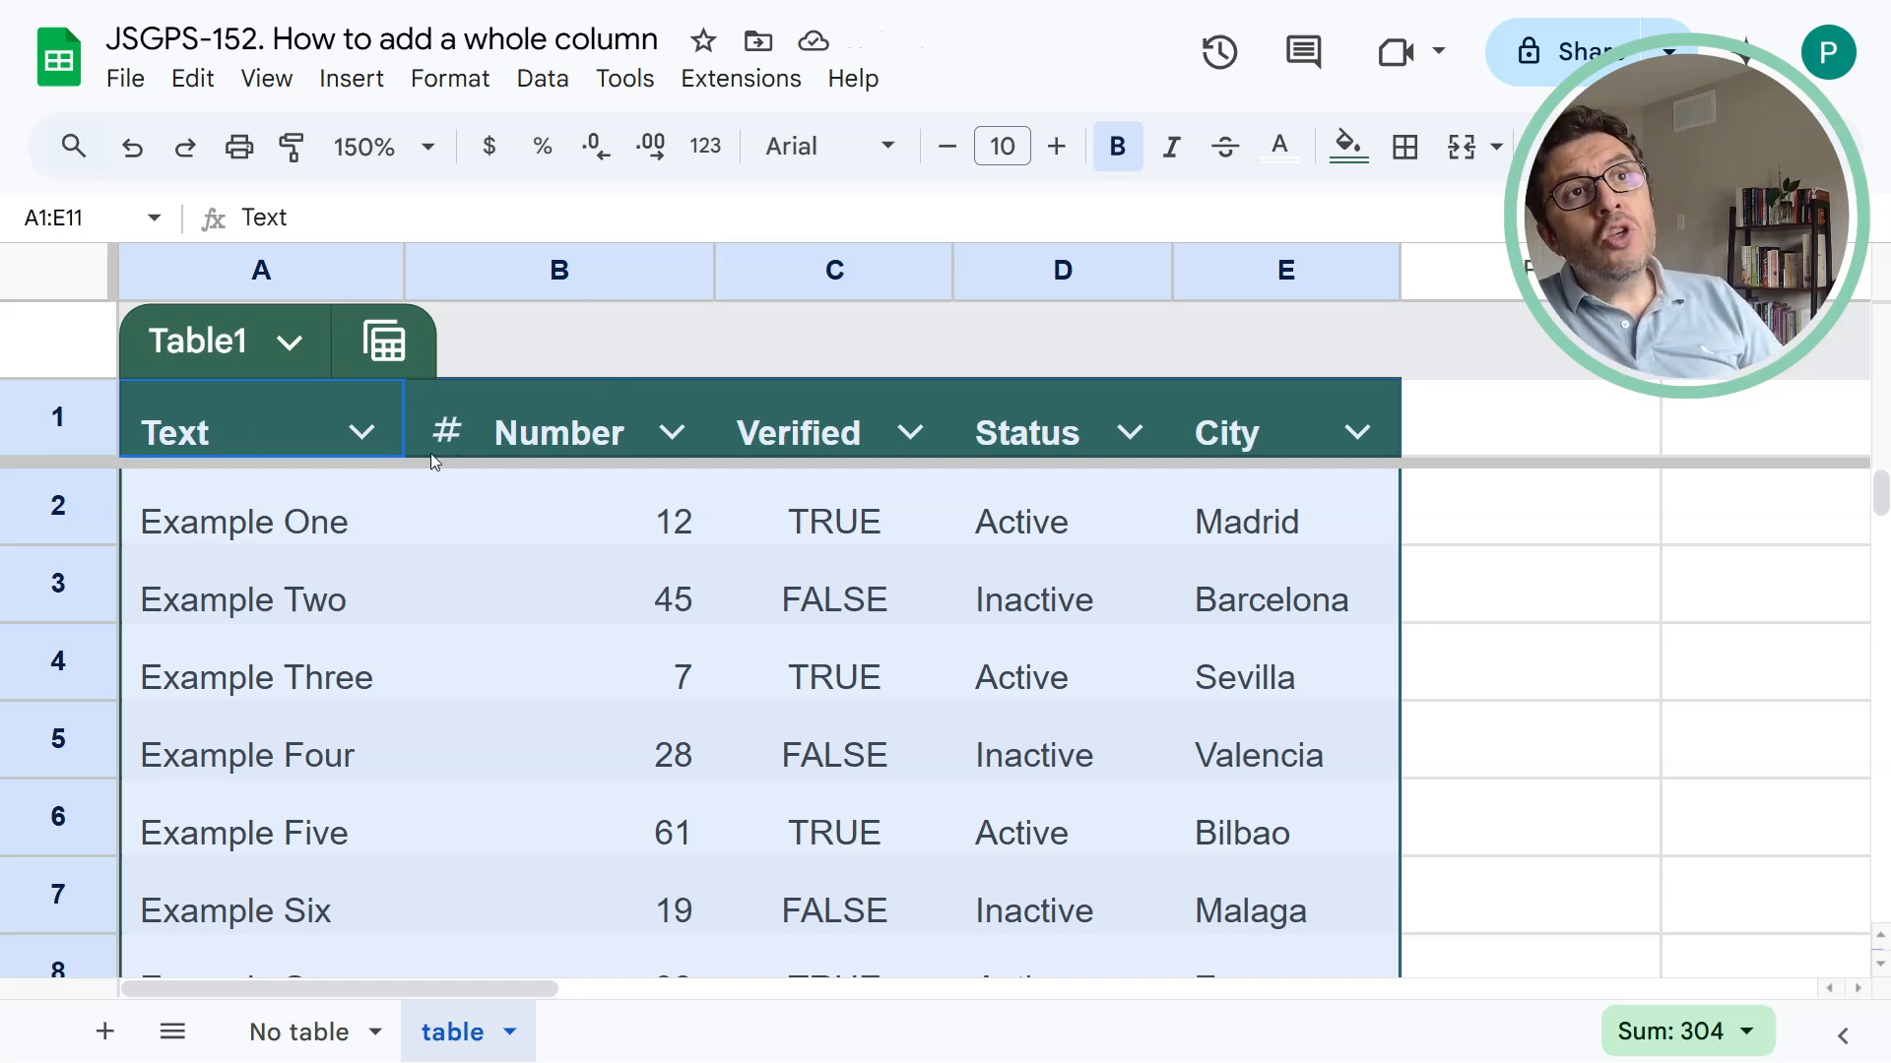
# Show the table footer of Table1 and review the Number column's total together with all table rows
pyautogui.click(588, 540)
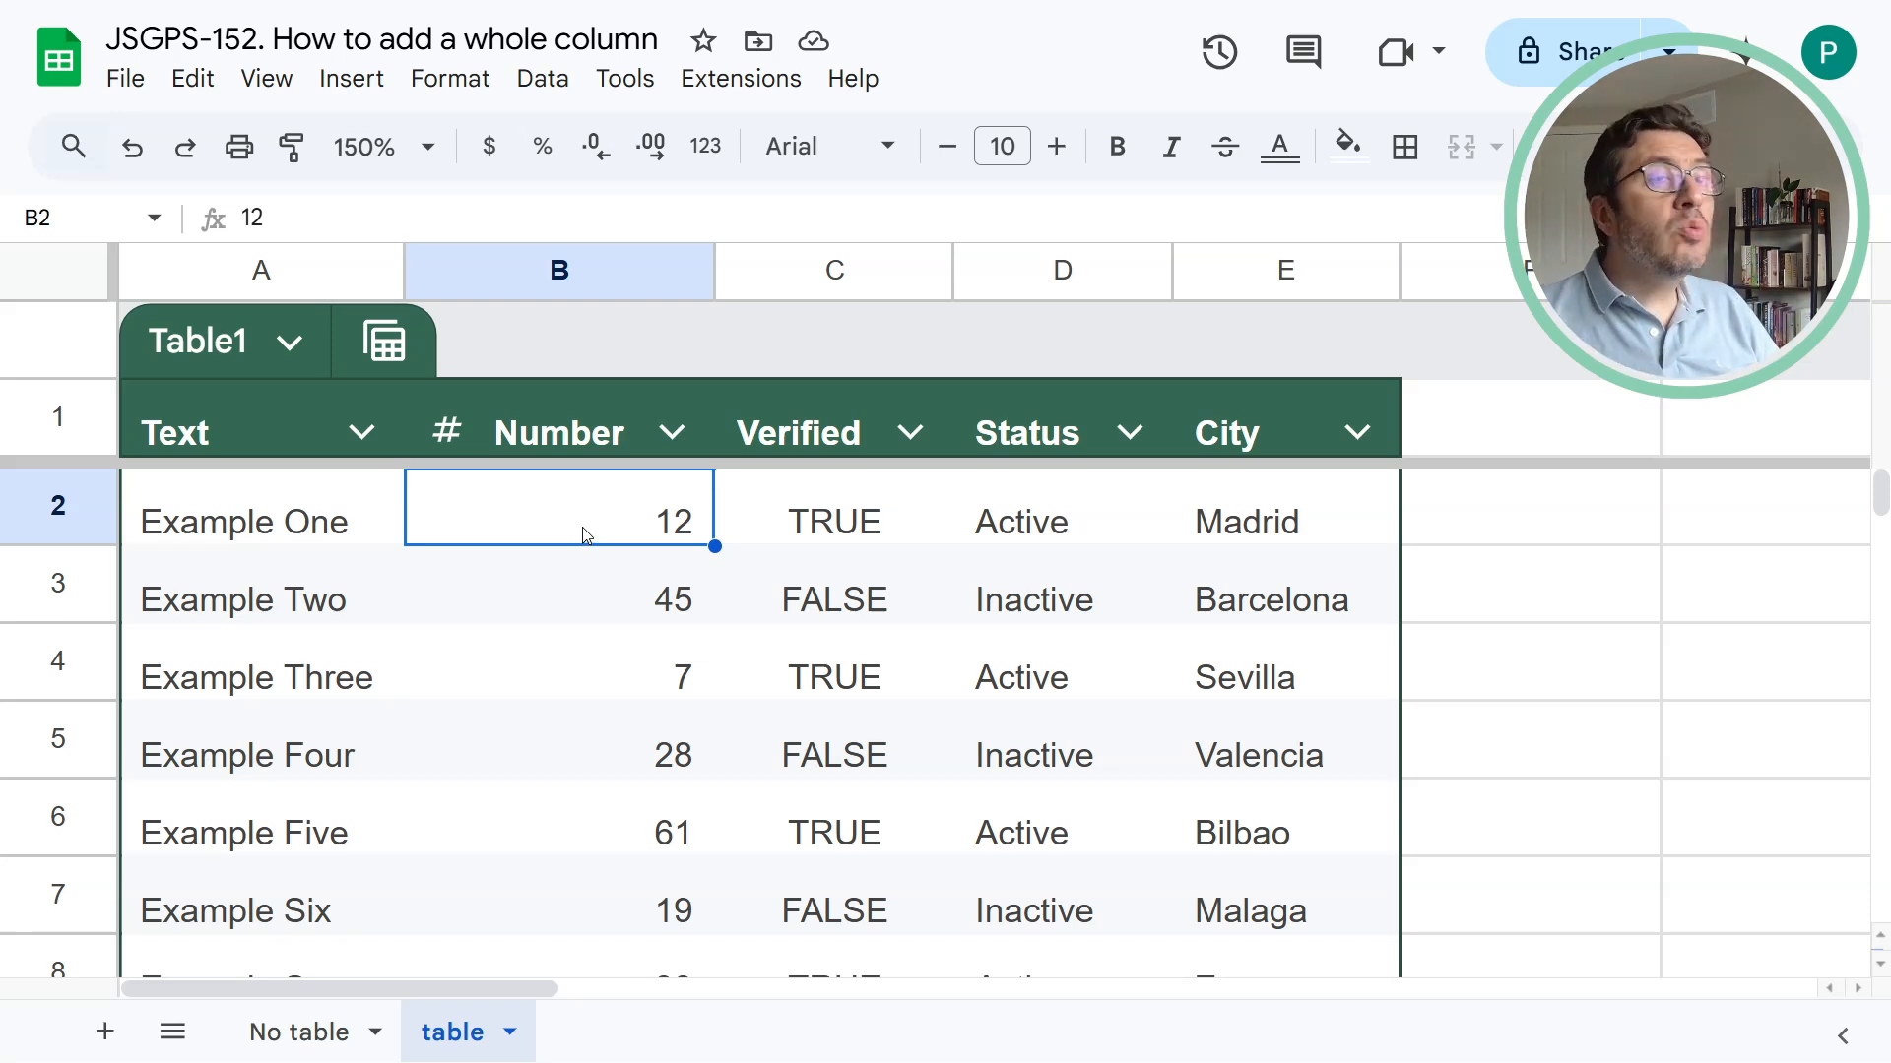
pyautogui.click(294, 347)
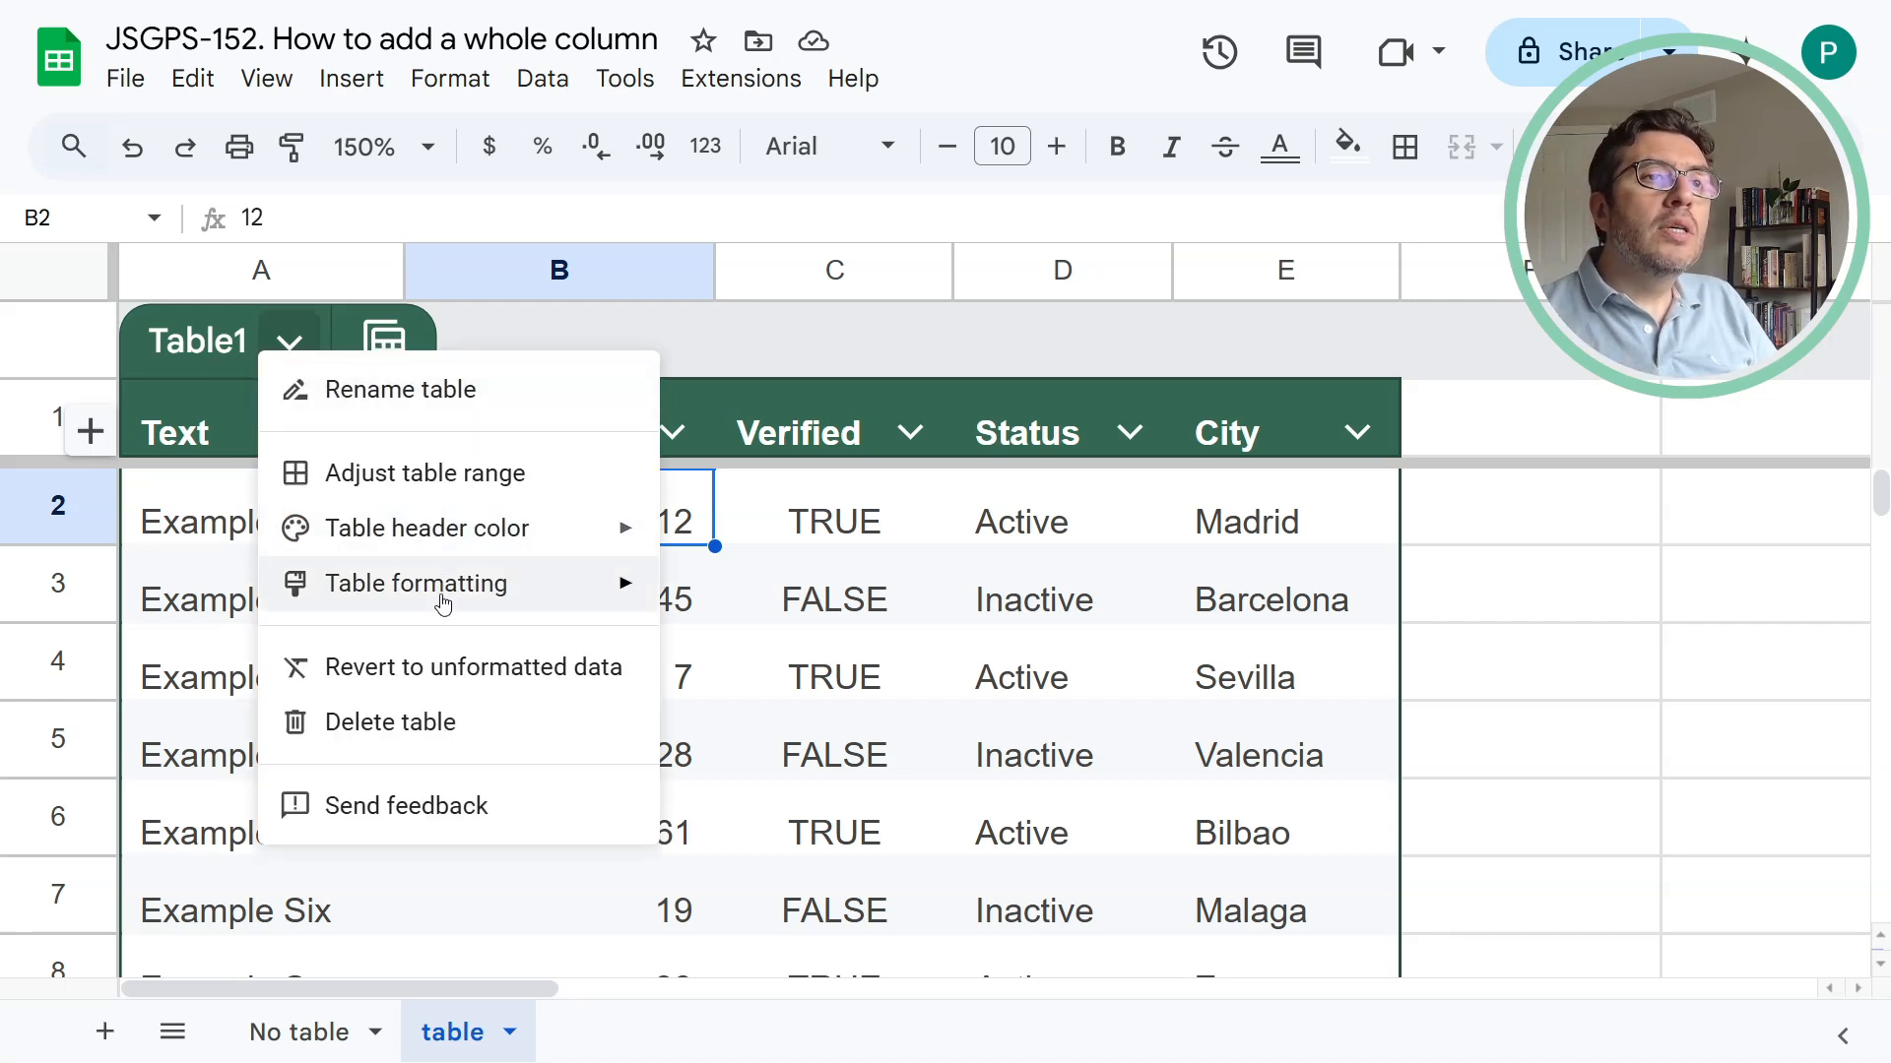
pyautogui.moveTo(443, 589)
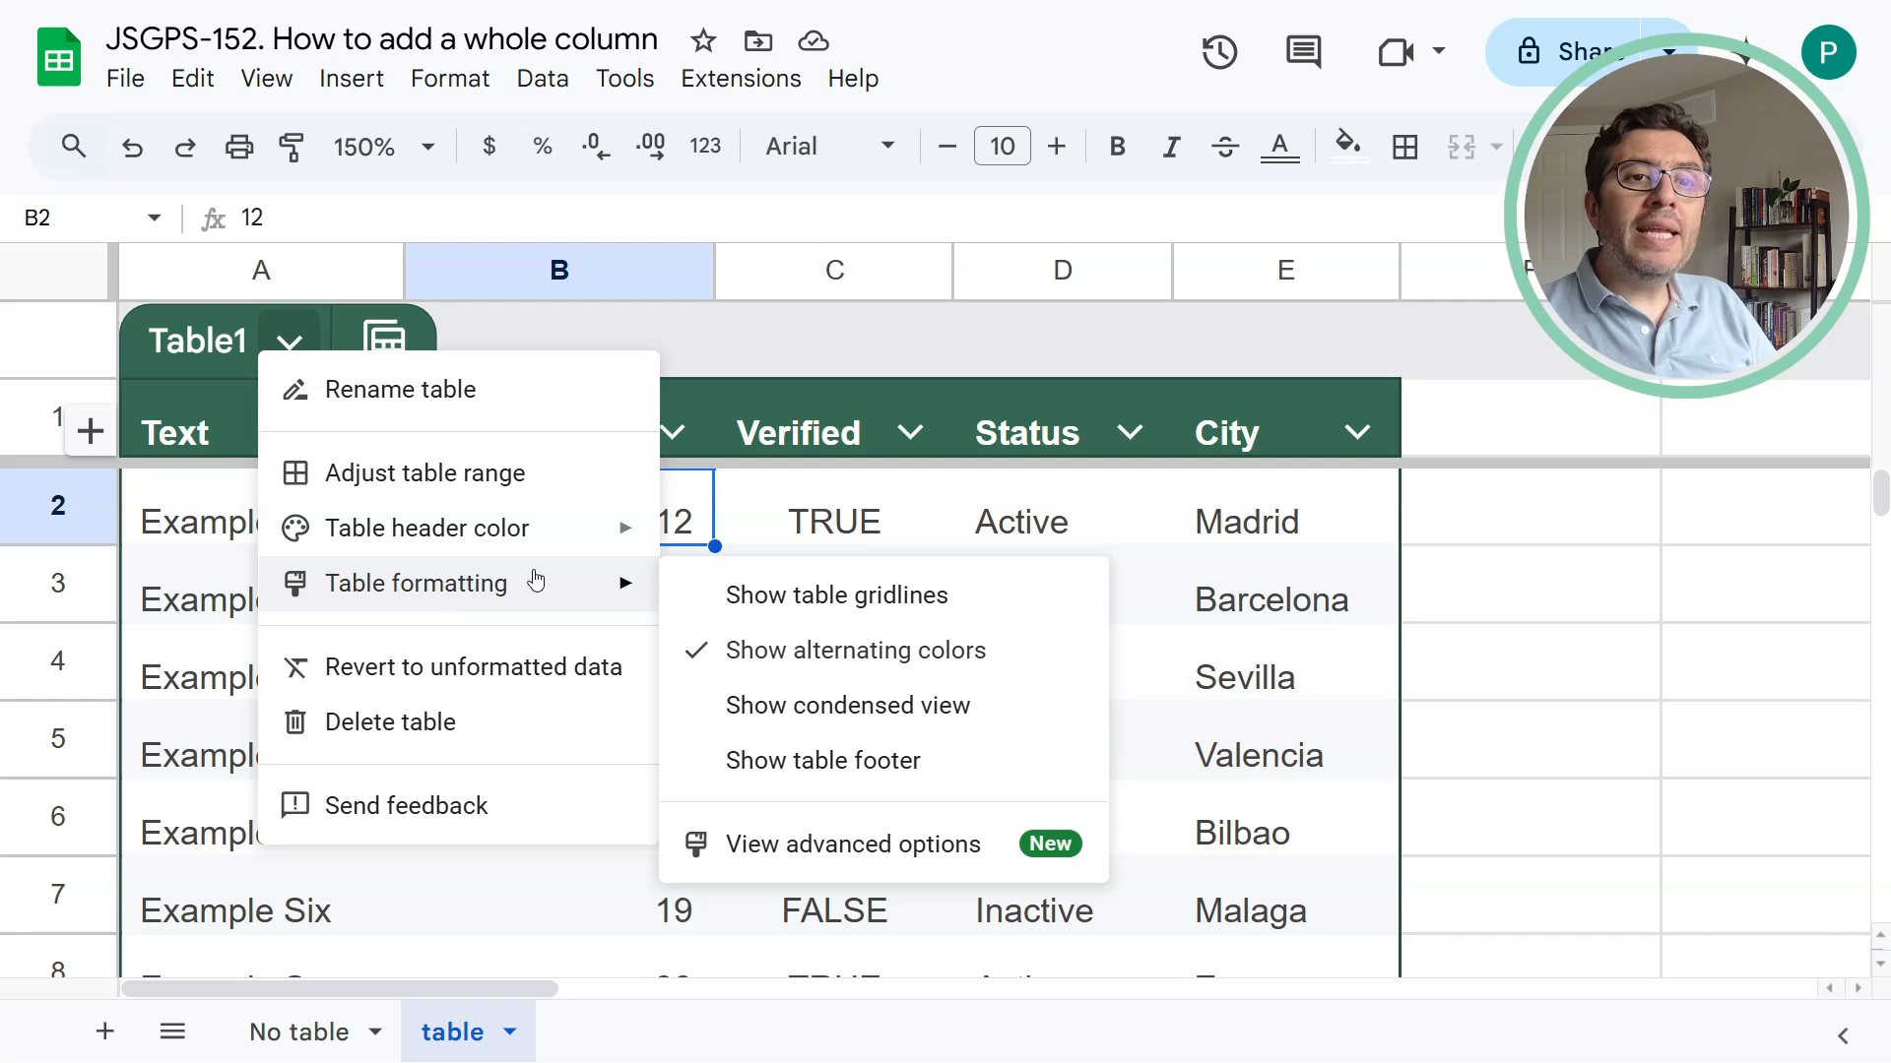
pyautogui.click(830, 774)
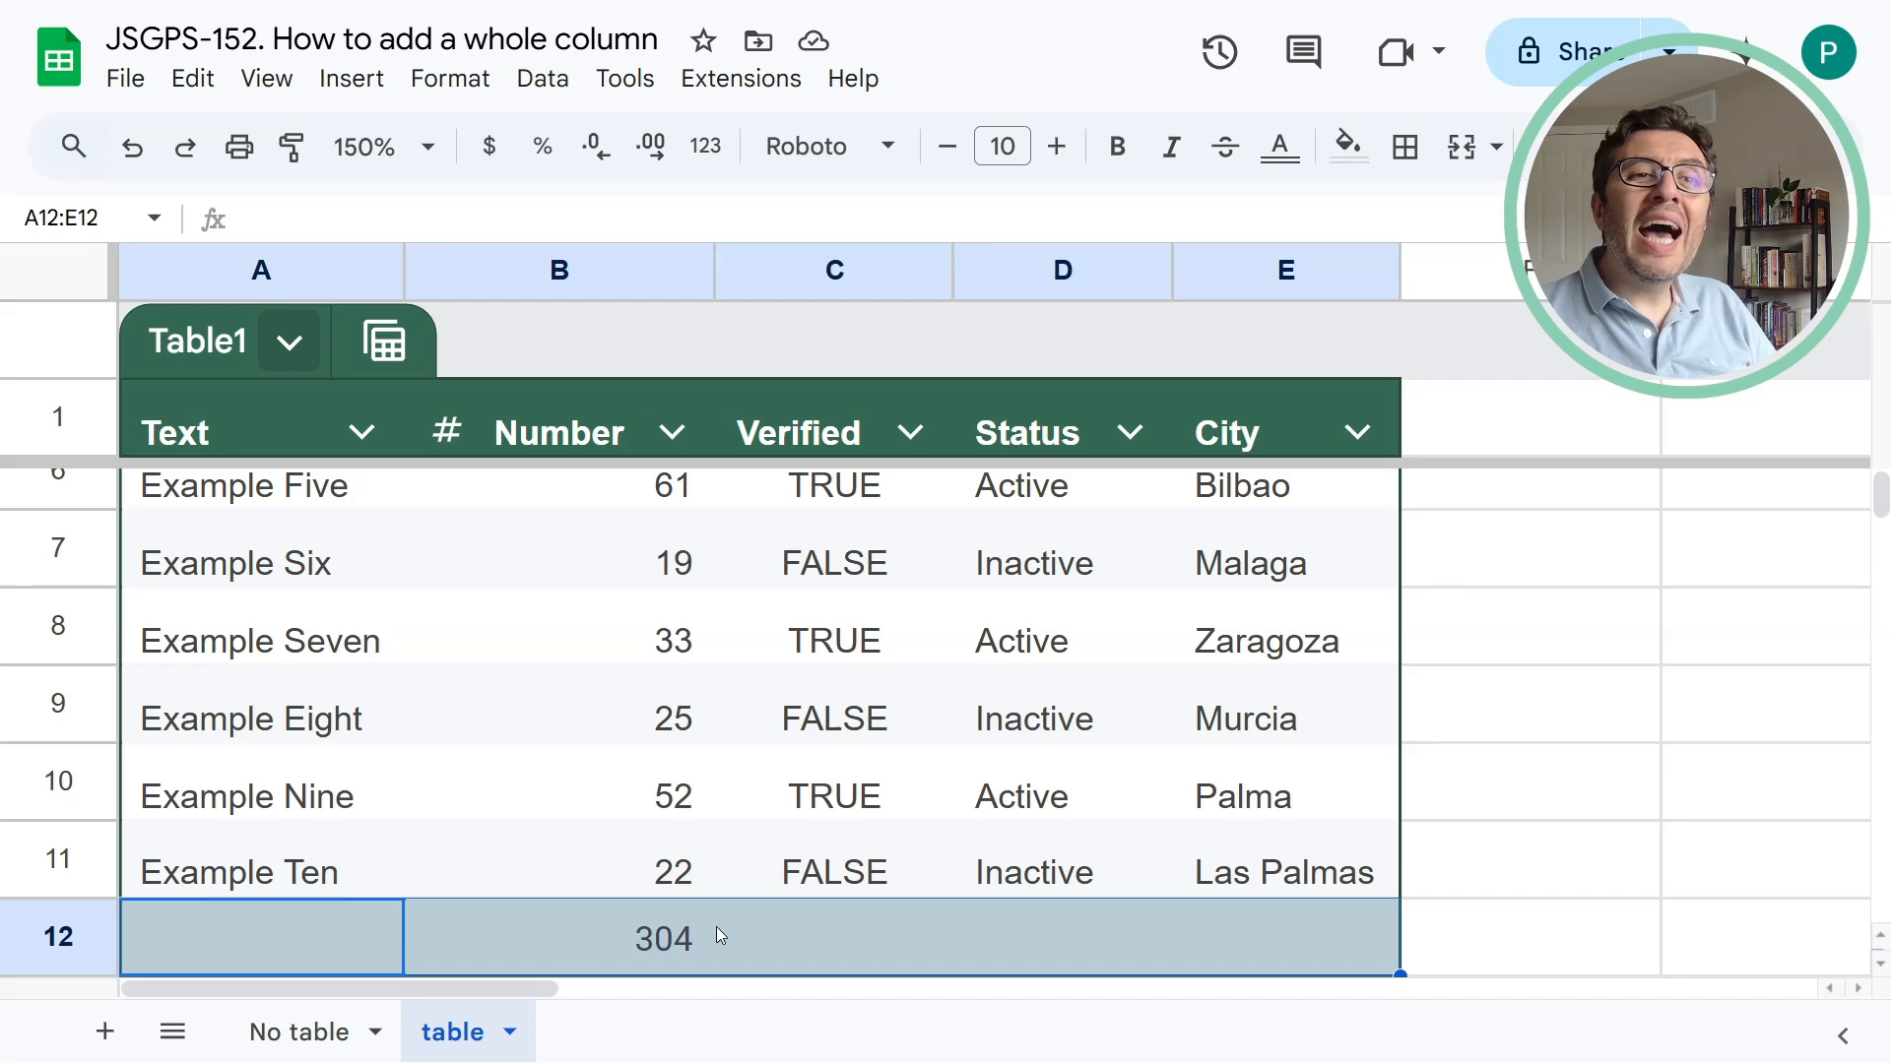
pyautogui.scroll(3, 695, 918)
pyautogui.scroll(-4, 709, 815)
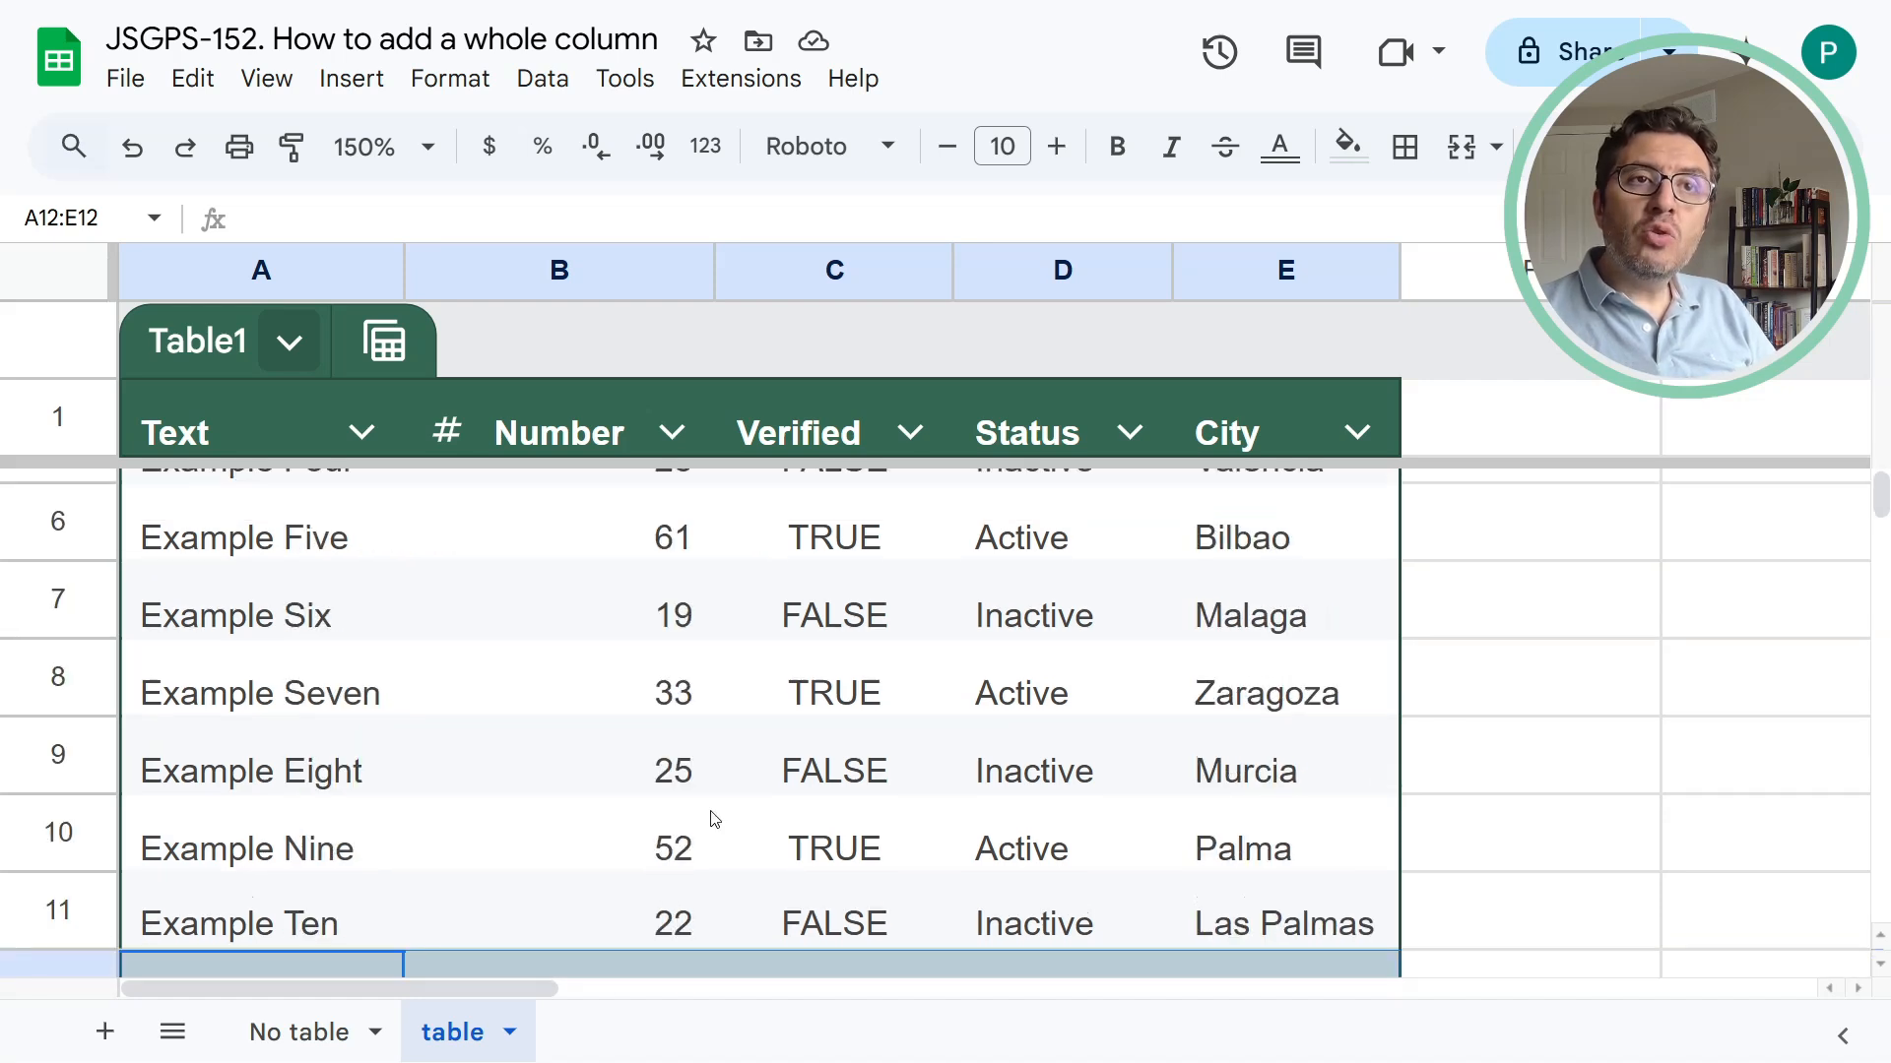
pyautogui.scroll(-2, 833, 791)
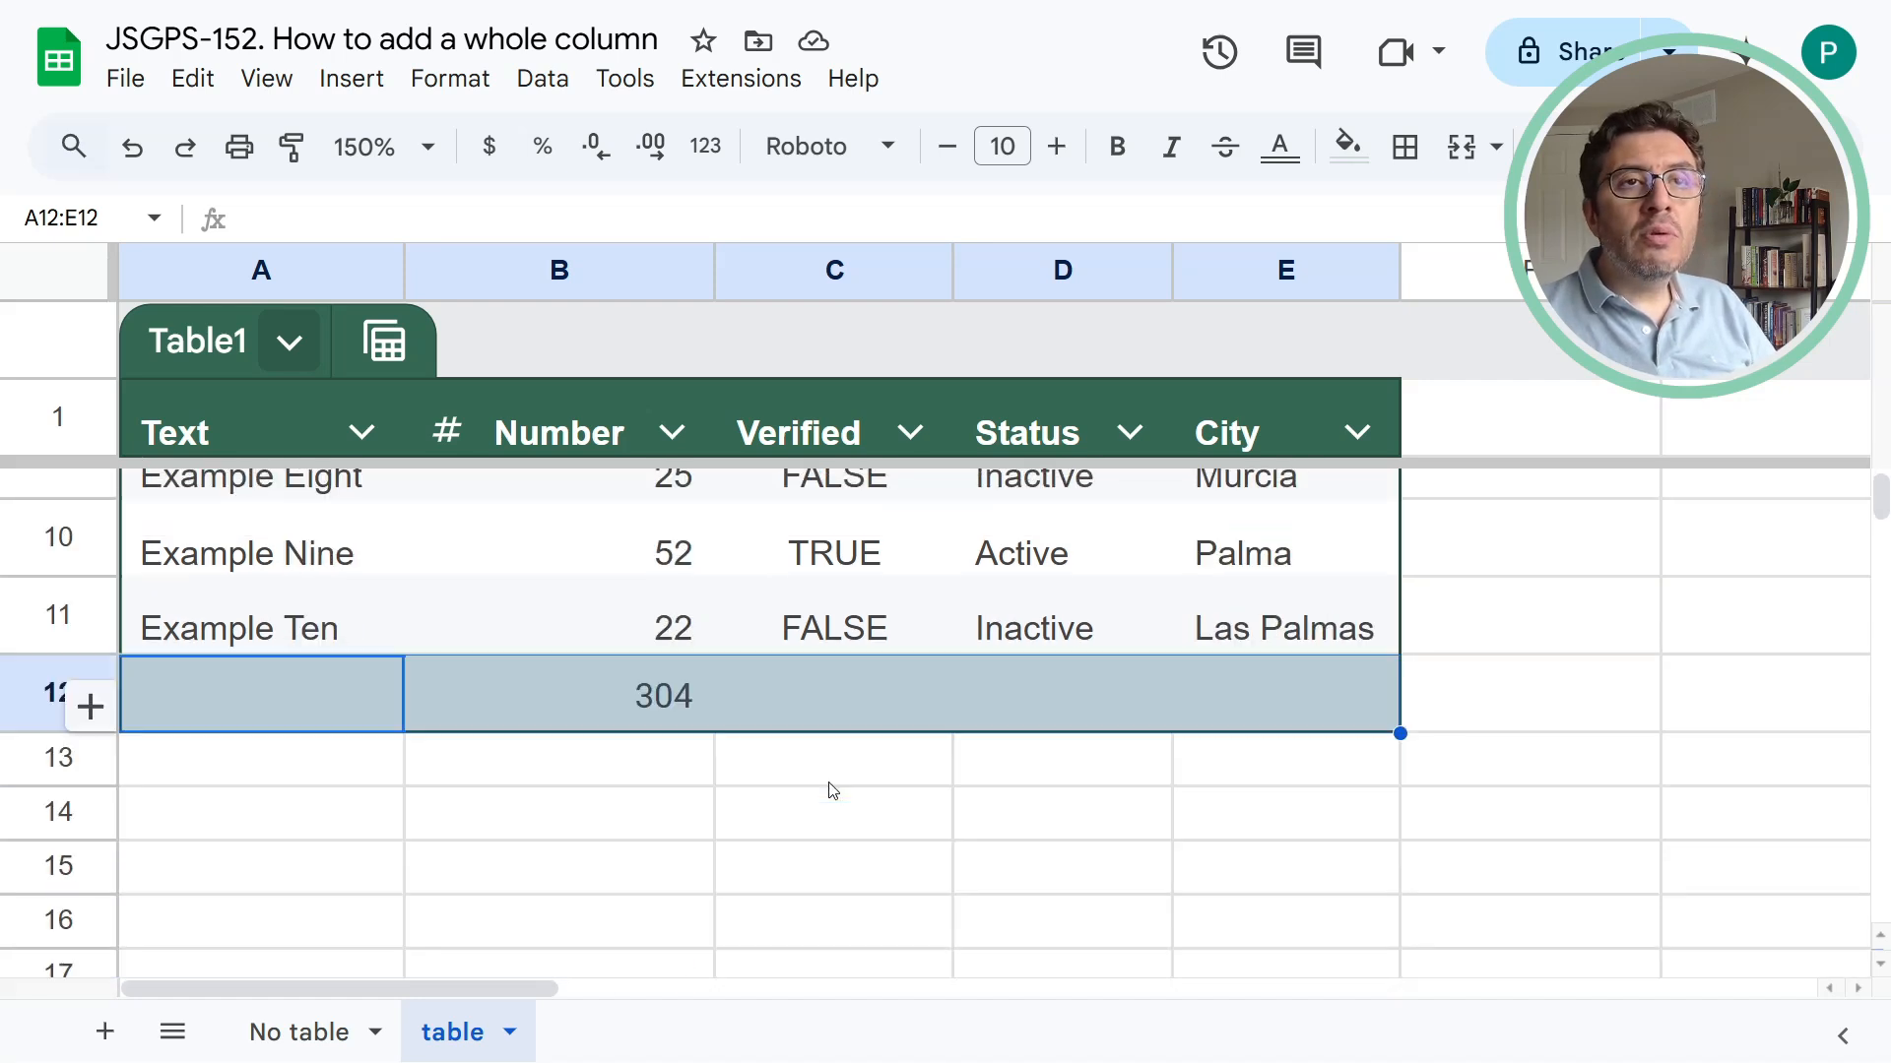
pyautogui.hotkey('ctrl', '-')
pyautogui.scroll(-1, 768, 719)
pyautogui.scroll(4, 515, 777)
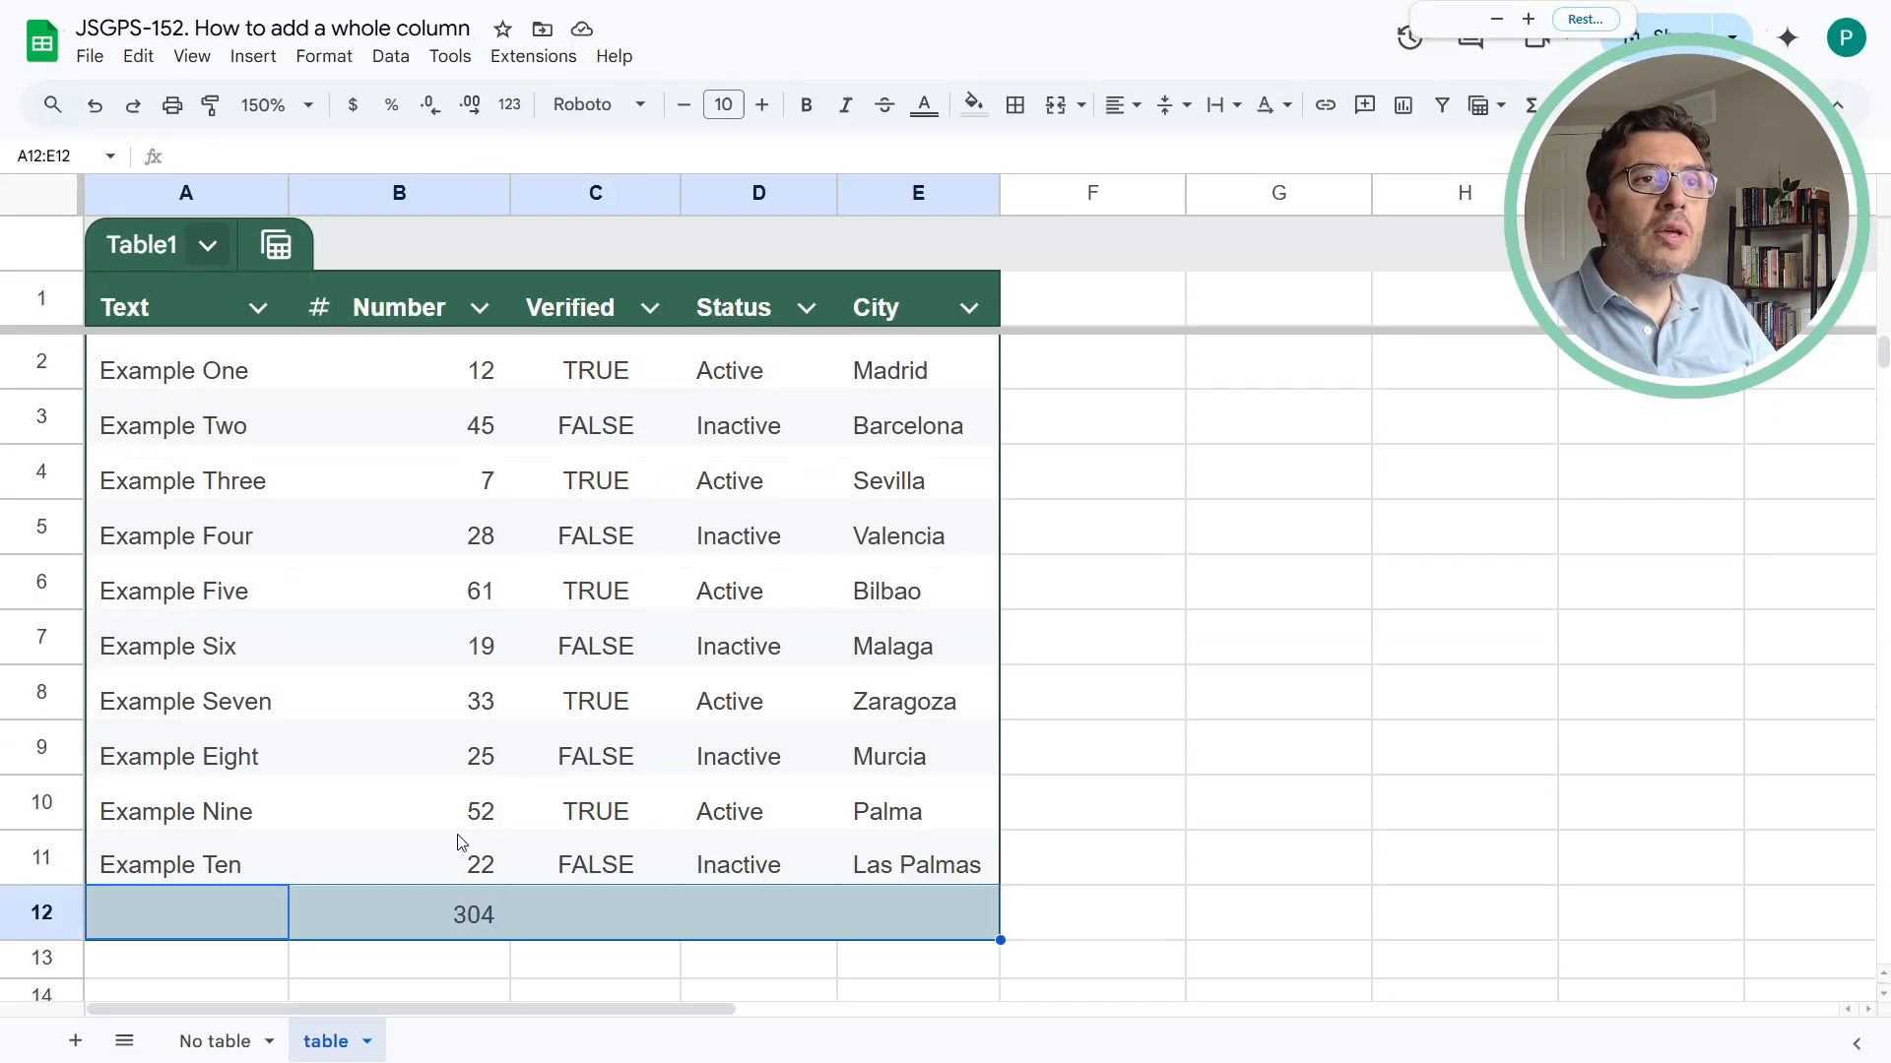
# Insert a row above Example Eight in Table1 on the table sheet and enter 23 in its Number cell
pyautogui.click(215, 1040)
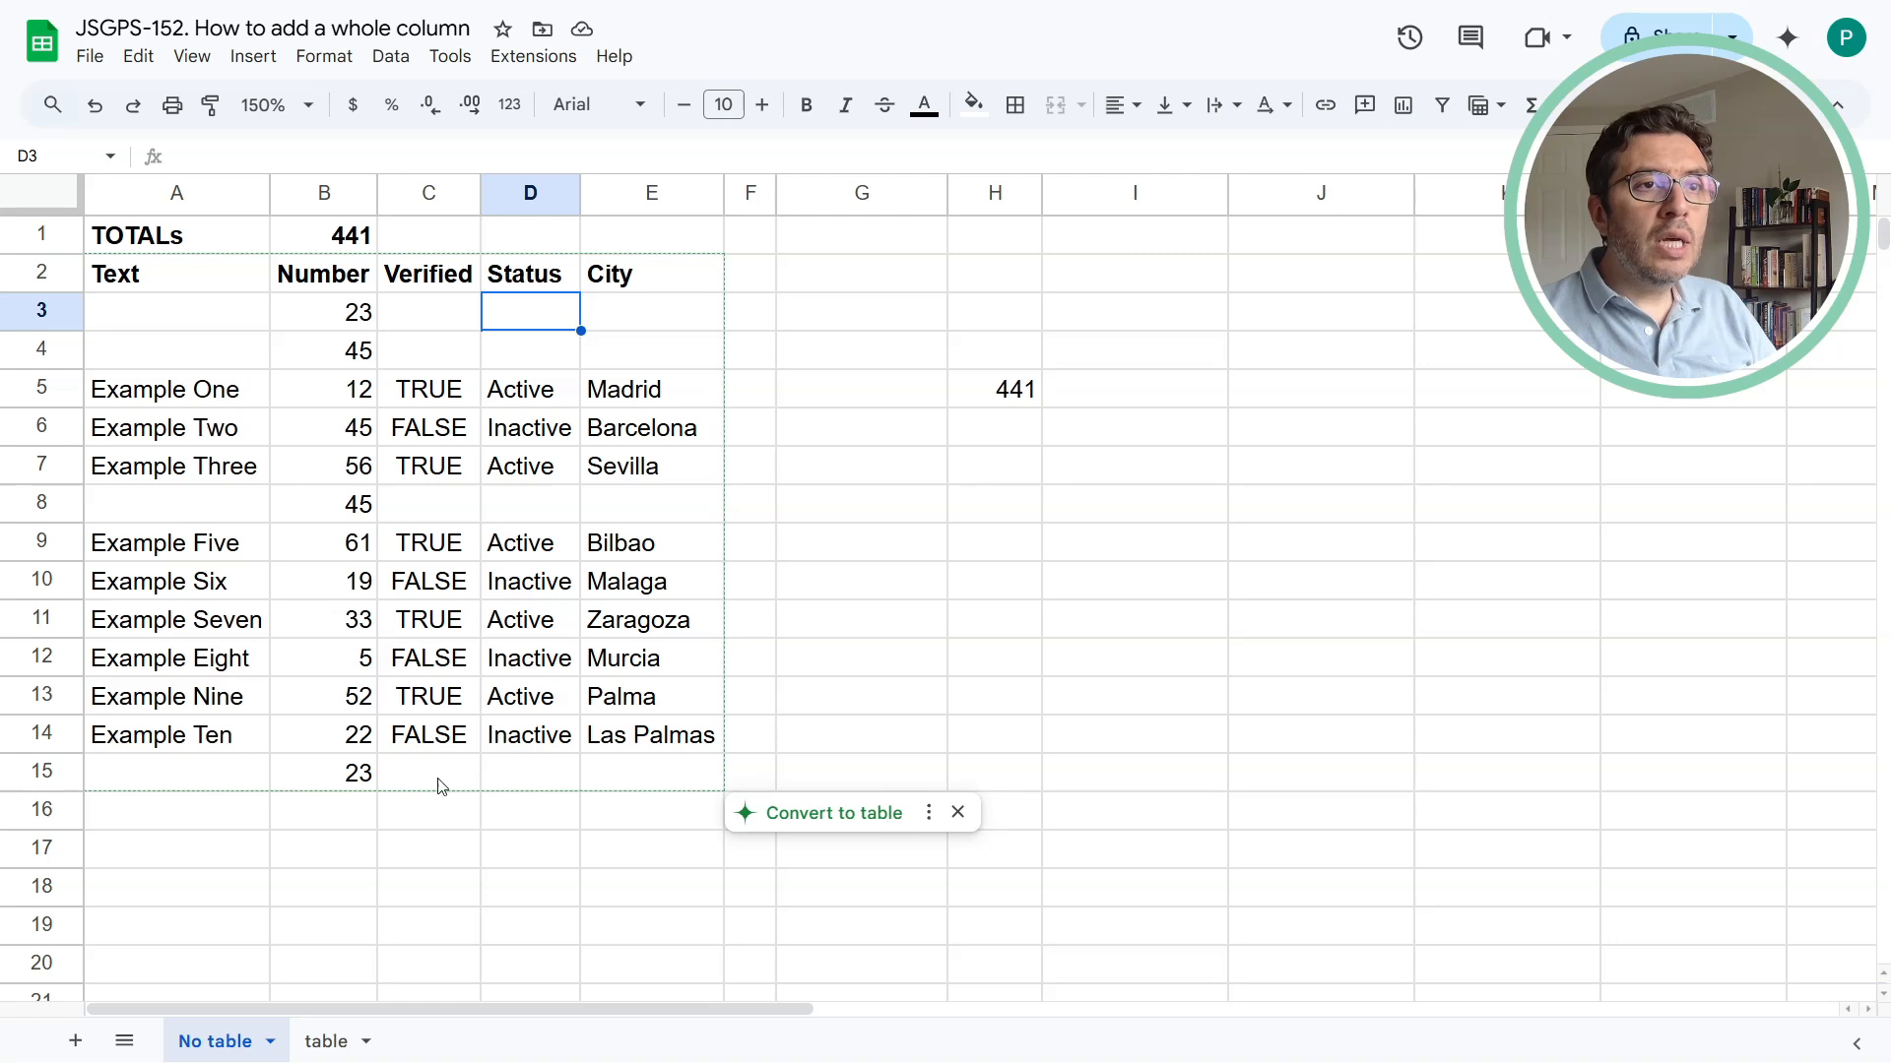
pyautogui.click(325, 1040)
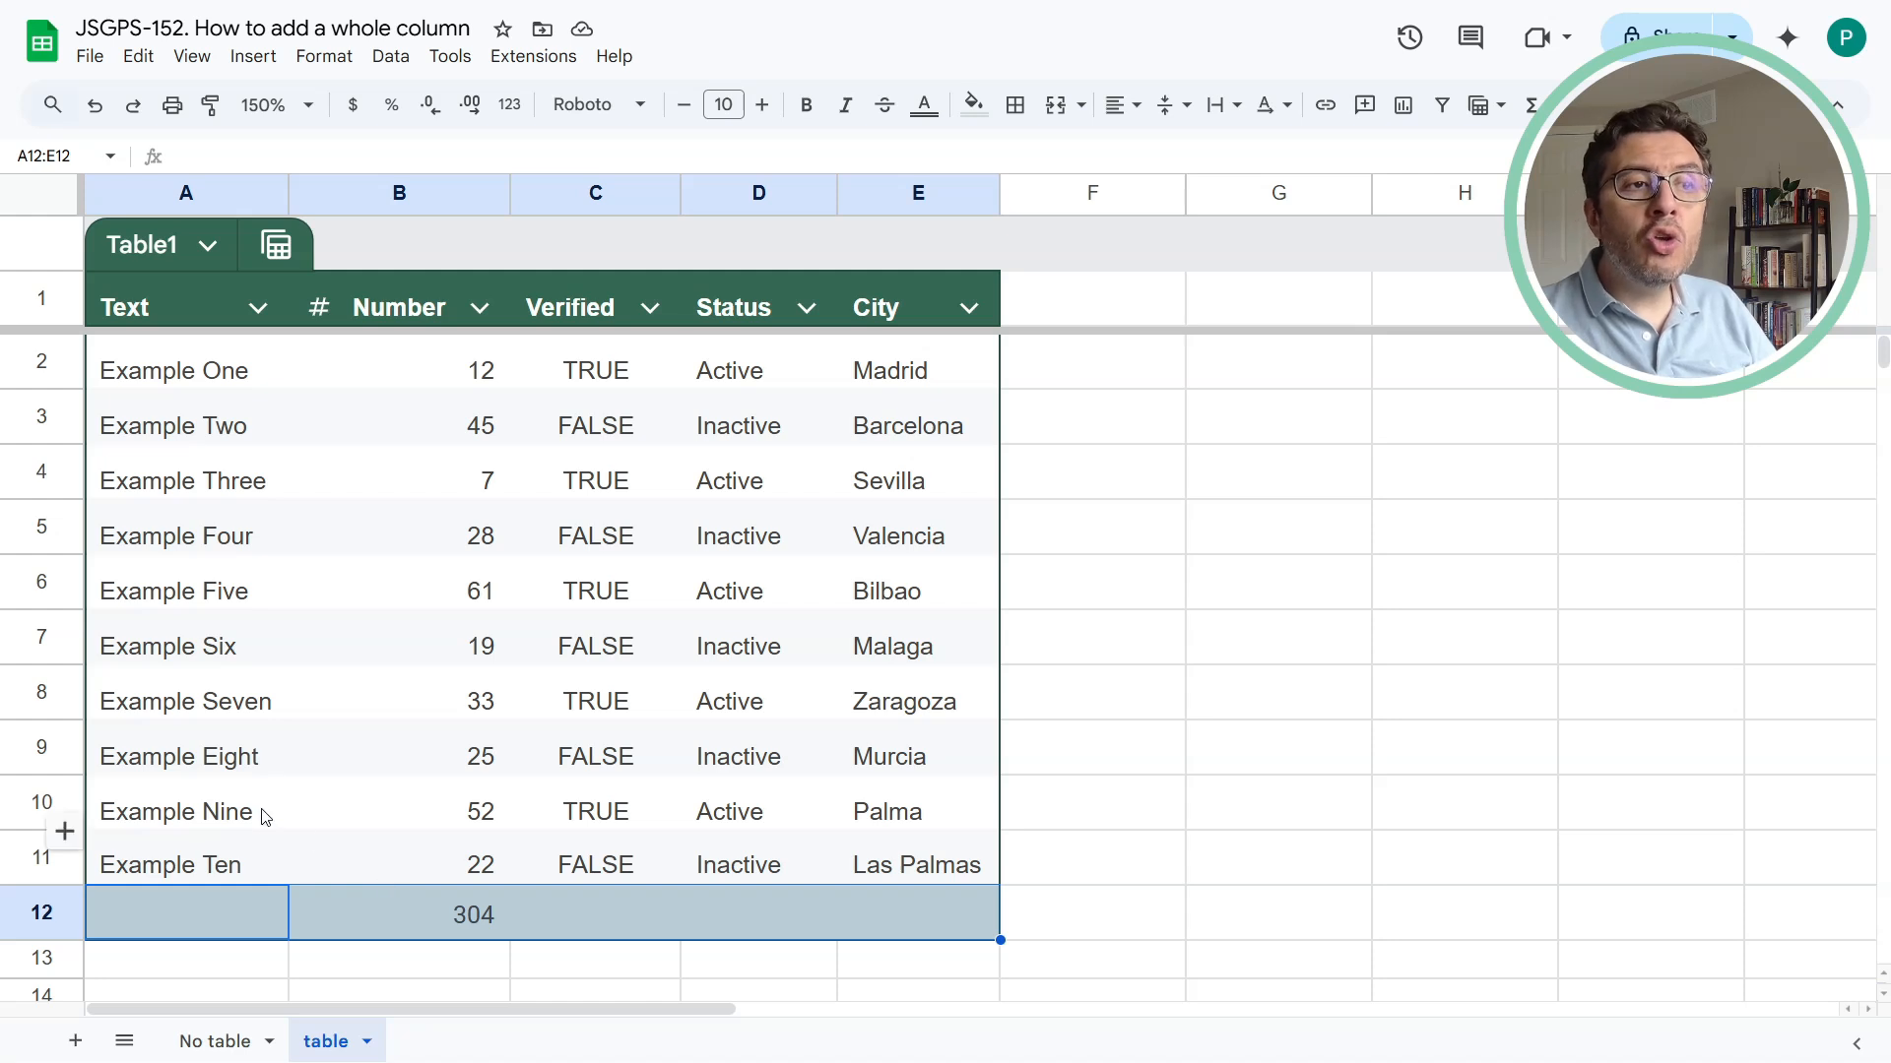
pyautogui.click(51, 755)
pyautogui.rightClick(49, 750)
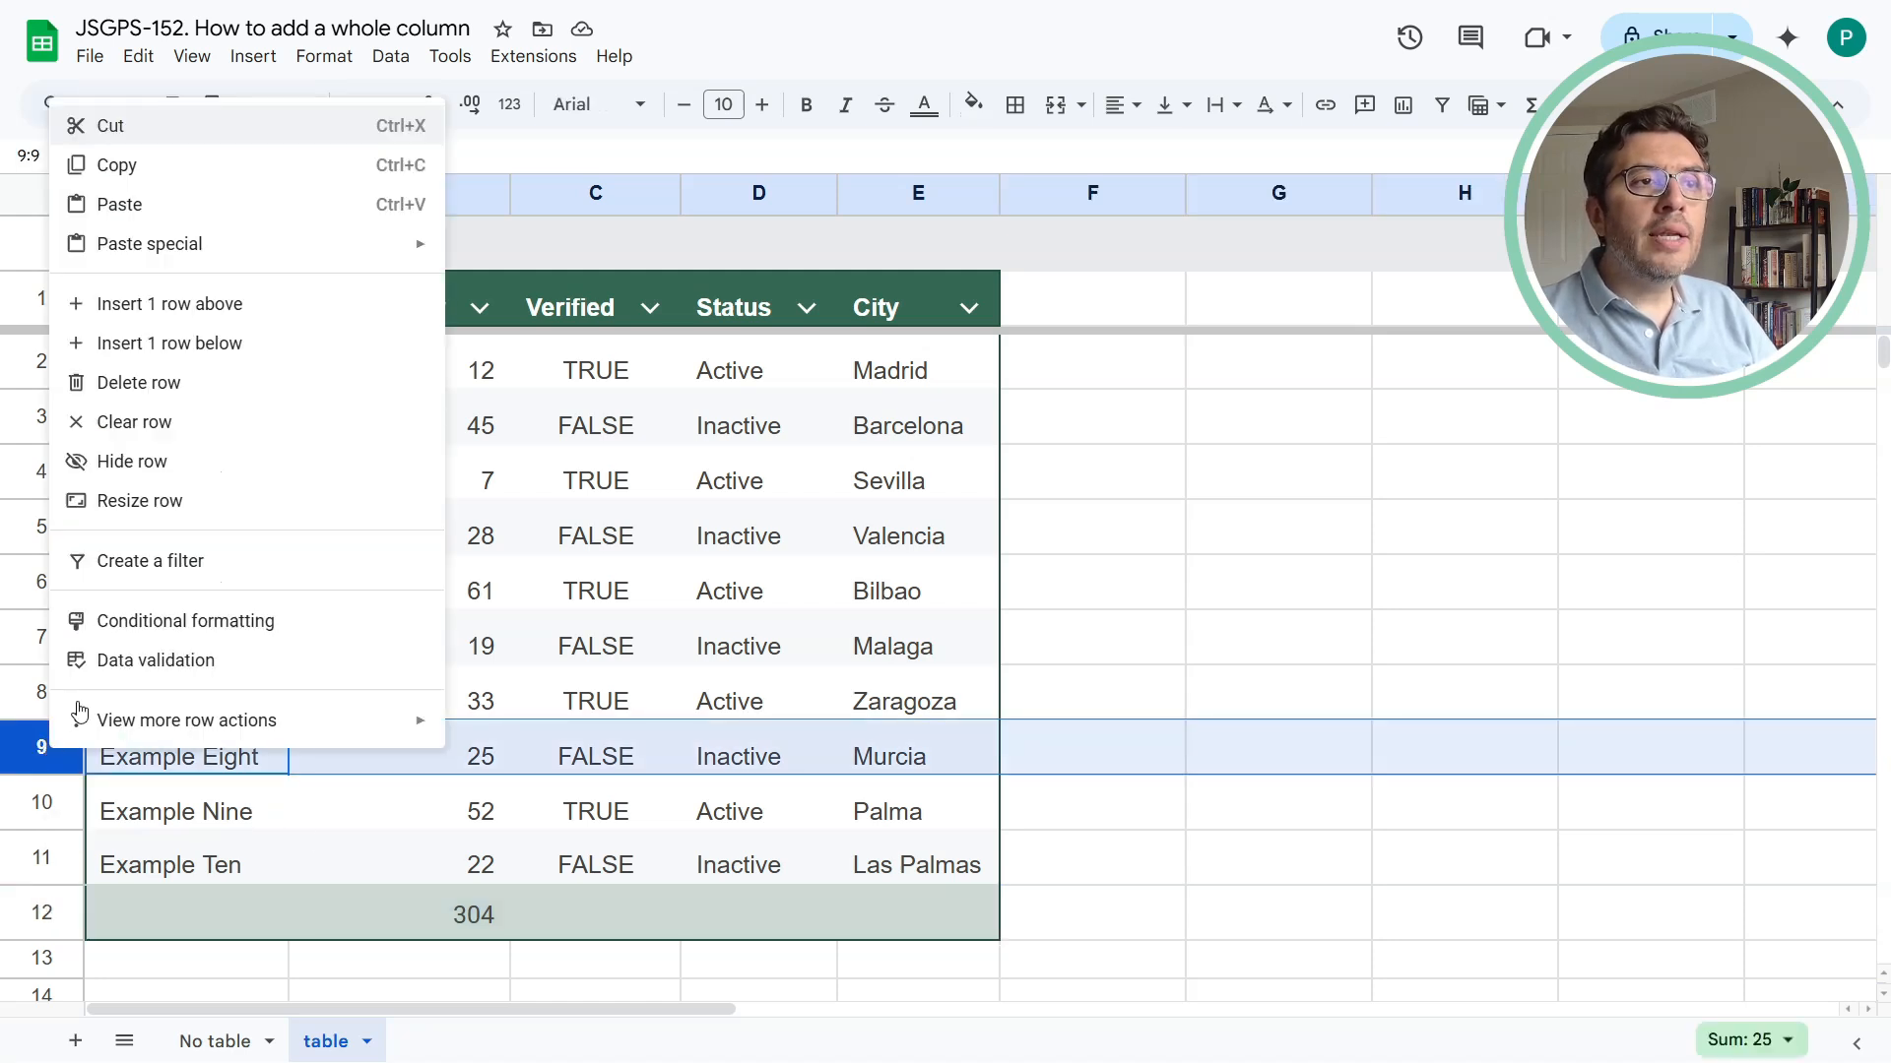
pyautogui.click(160, 306)
pyautogui.click(456, 763)
pyautogui.write('23')
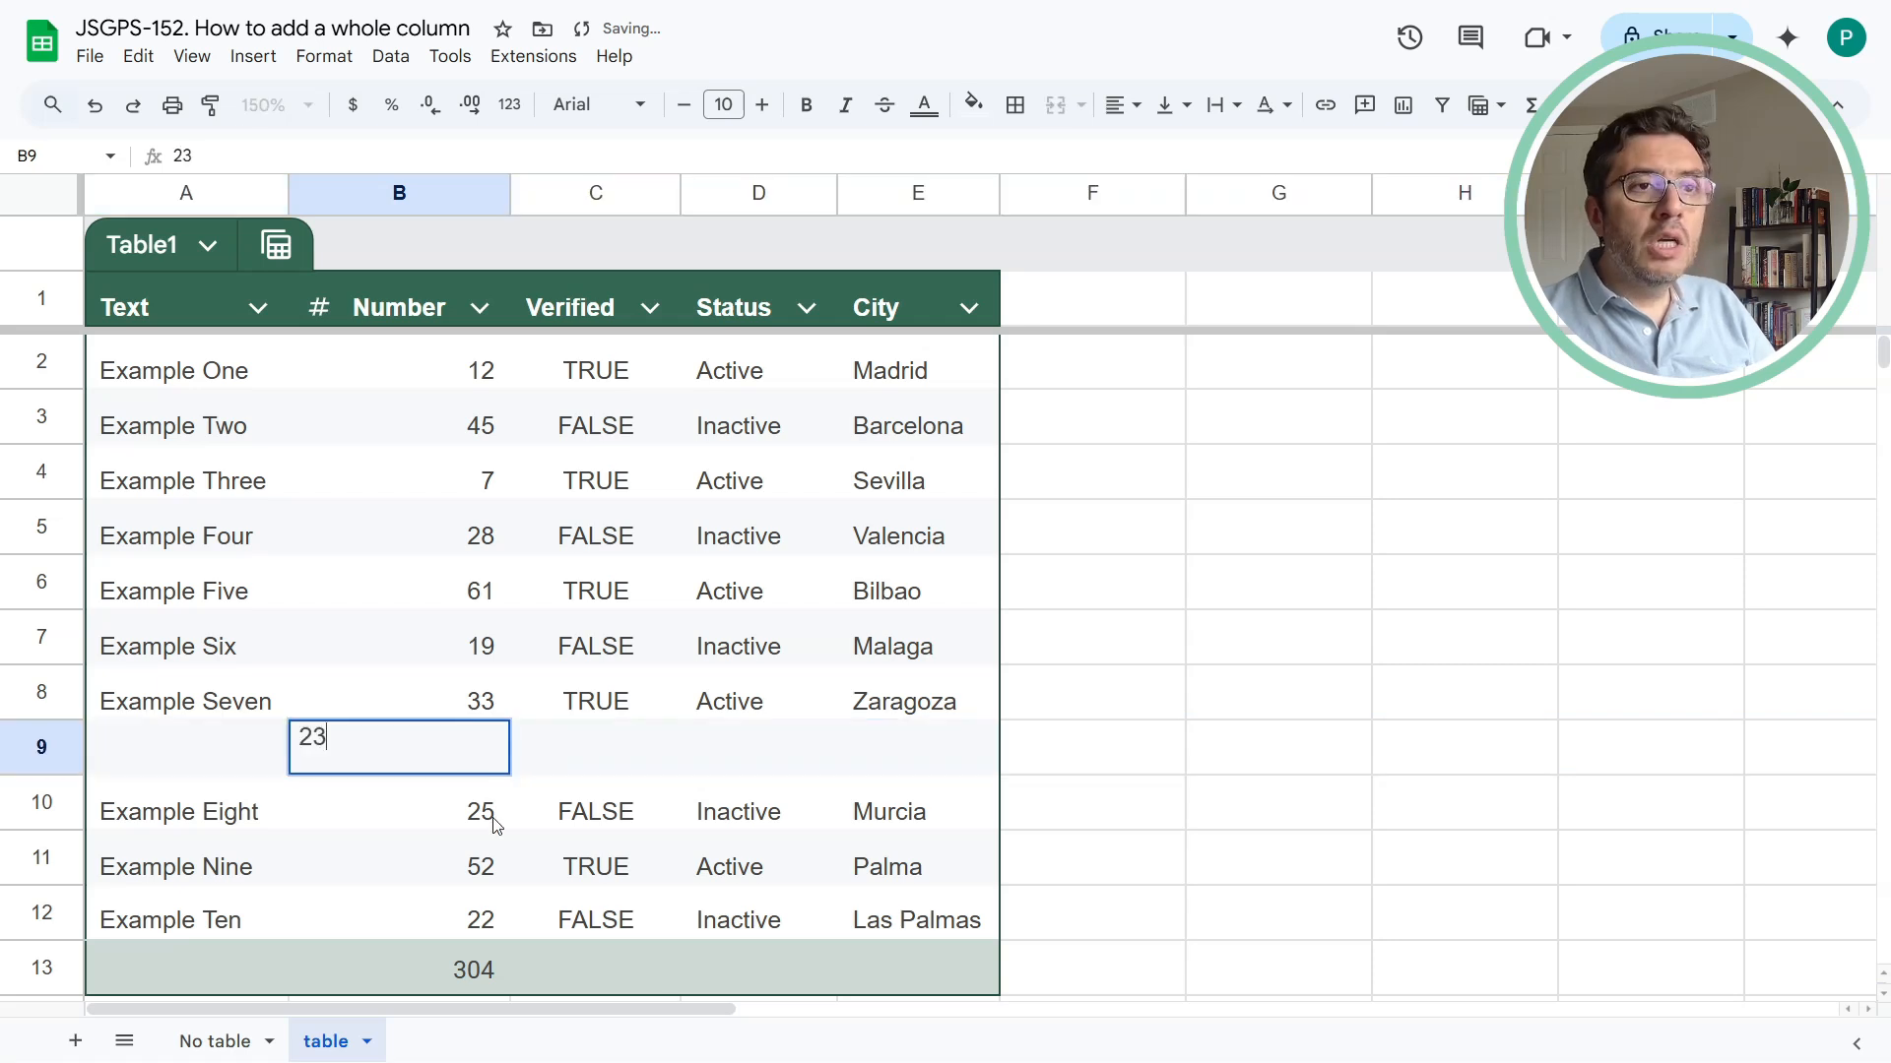
pyautogui.press('Return')
# Check the formula behind the Number total in Table1's footer and leave it as it is
pyautogui.click(448, 973)
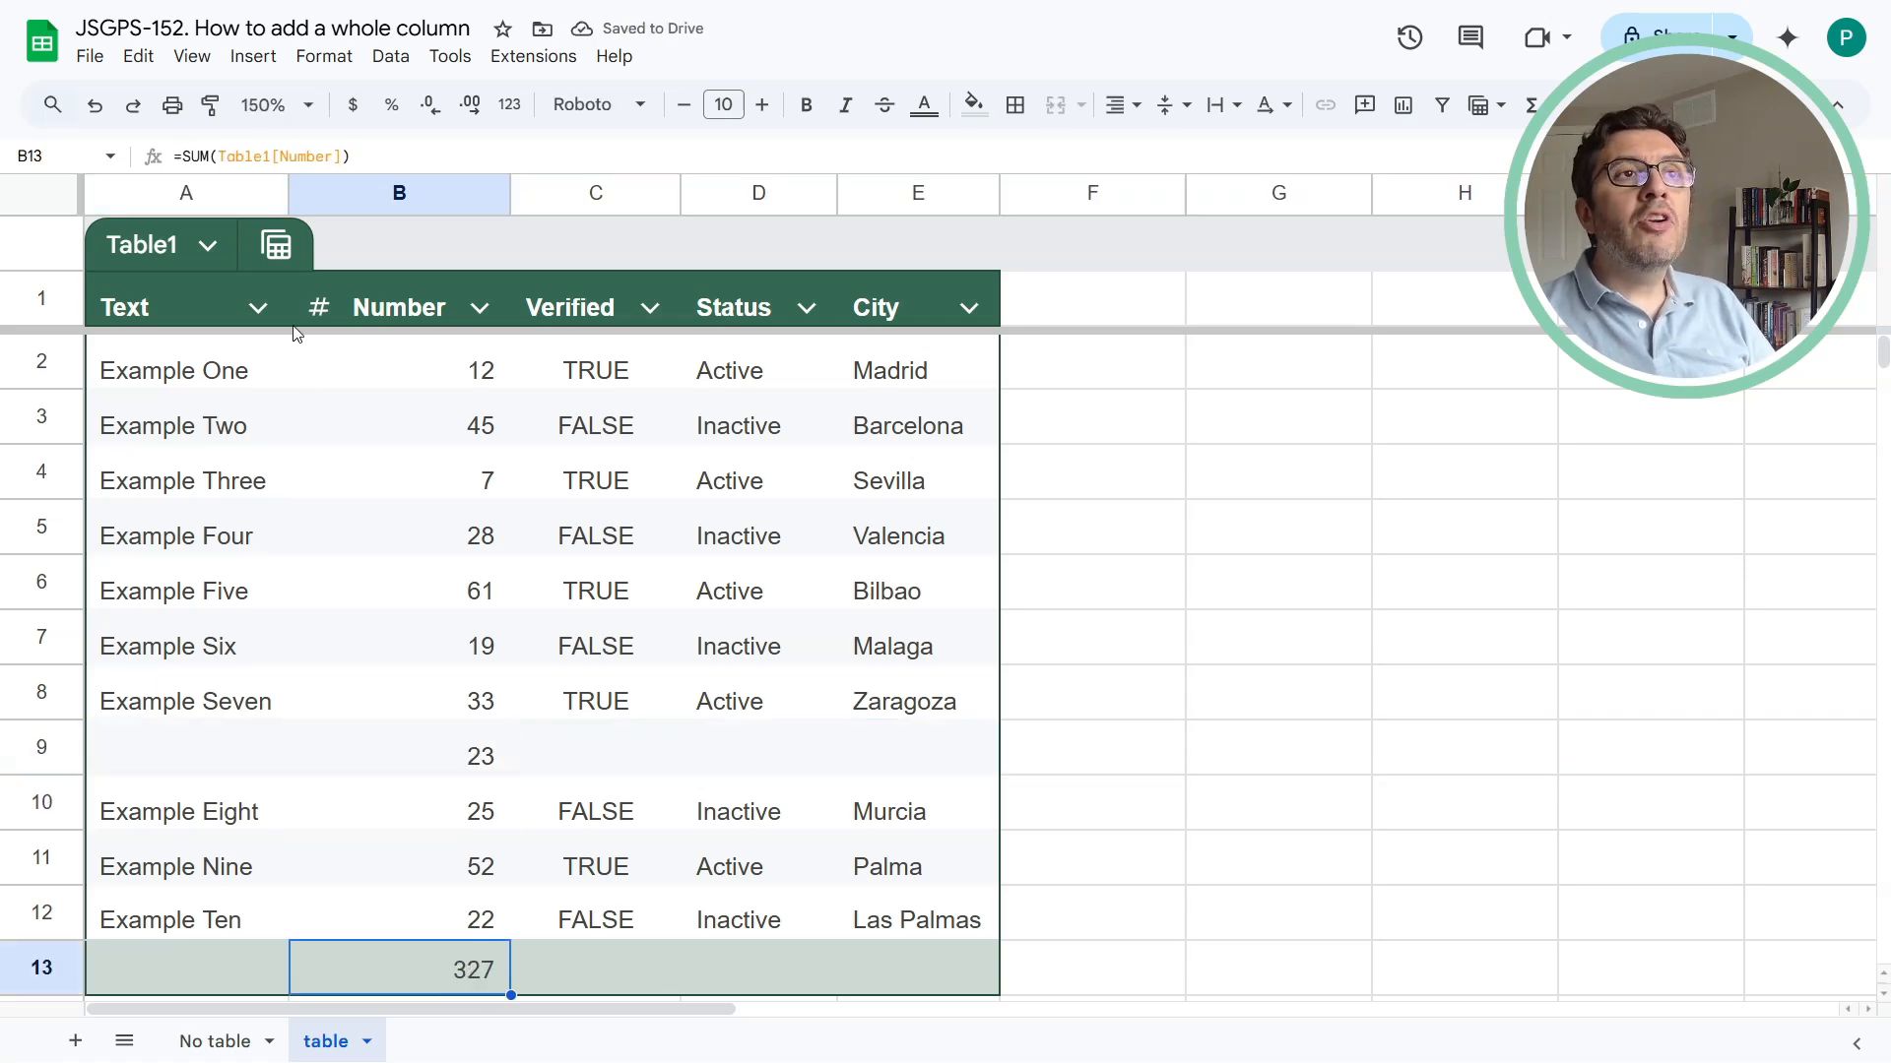
pyautogui.press('Return')
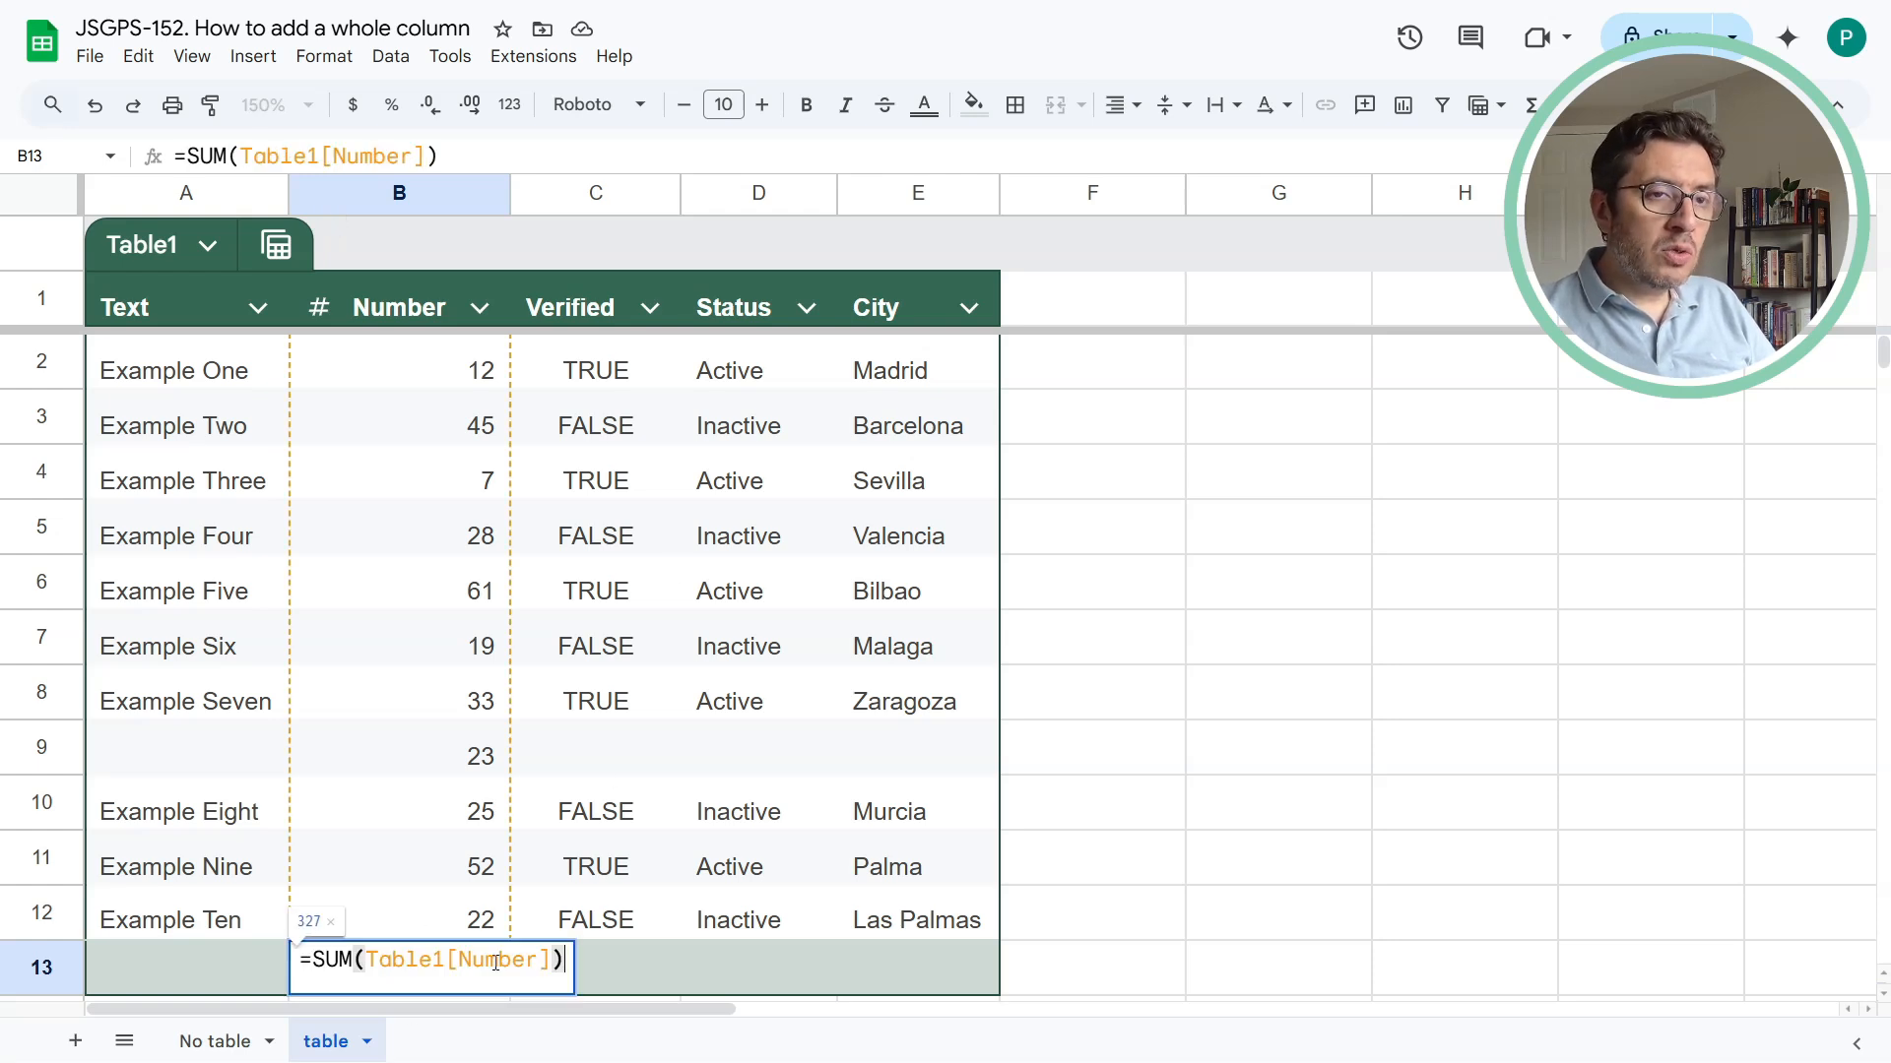
pyautogui.press('Escape')
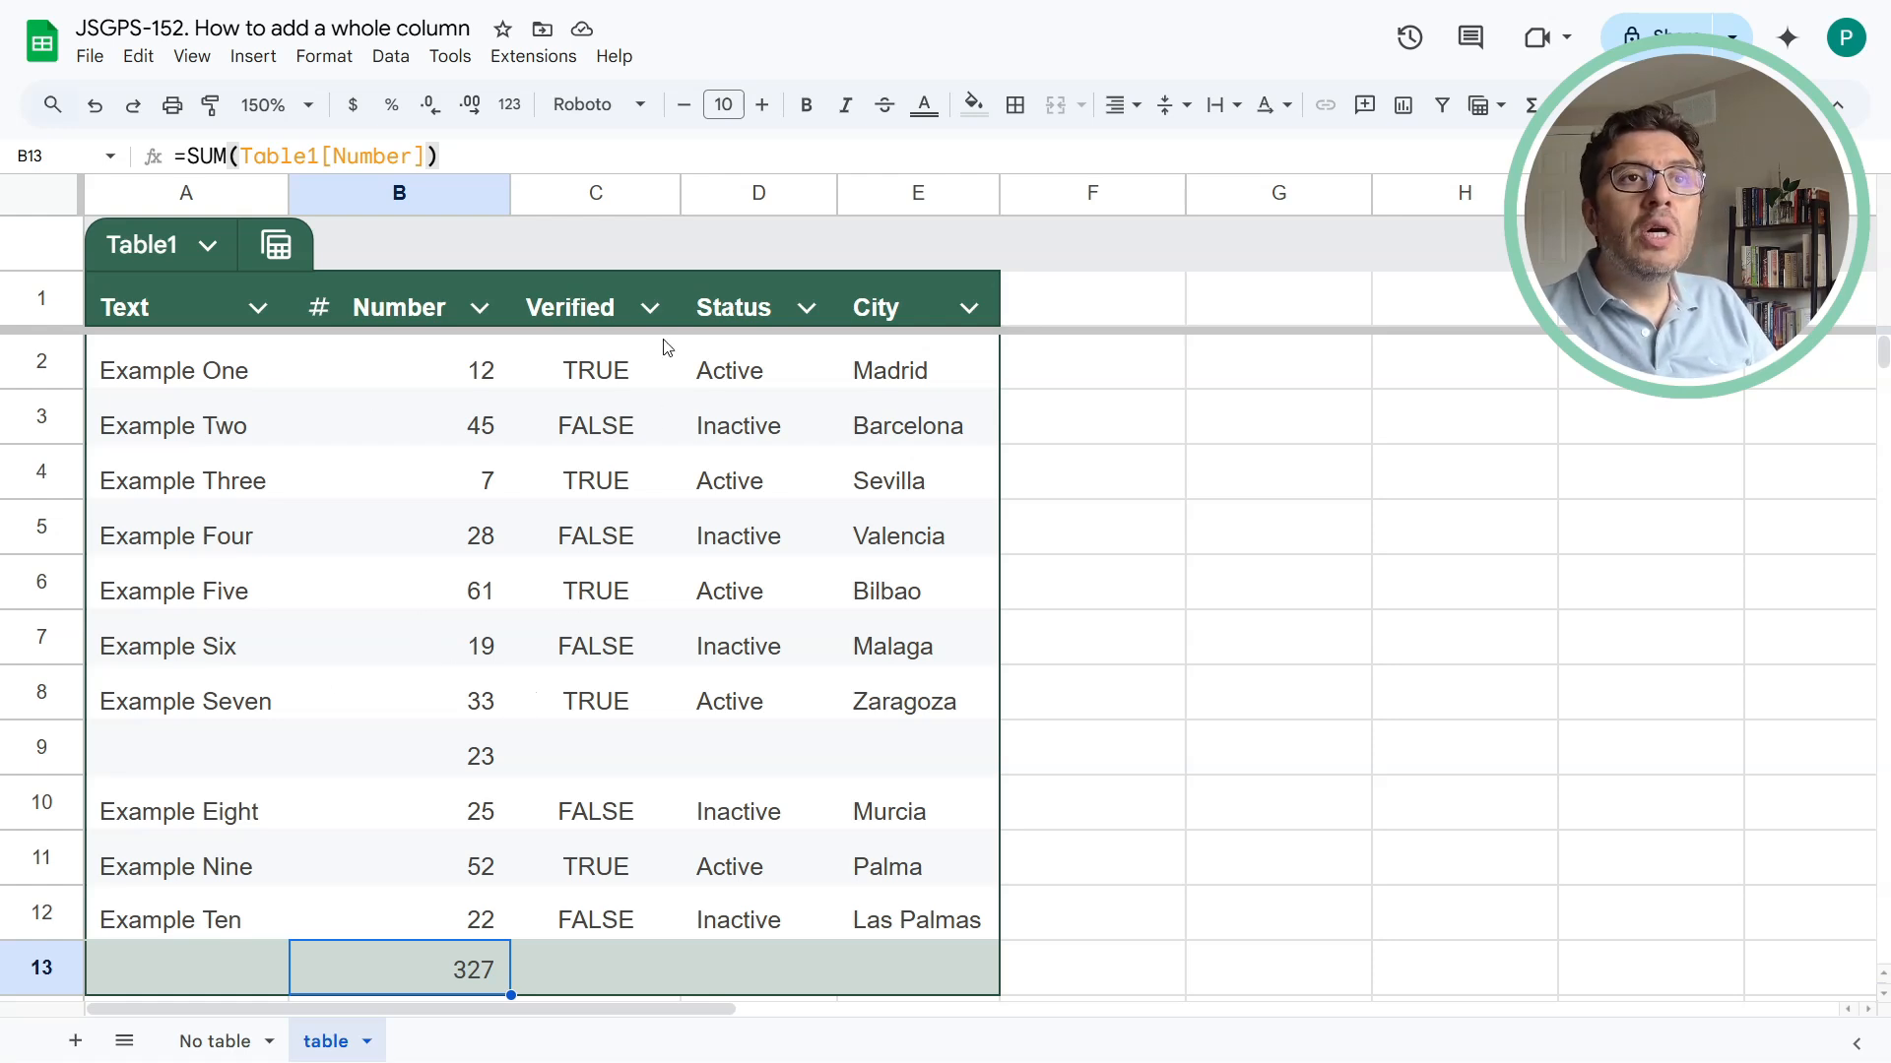
# Group Table1 by the Verified column, set the groups' Number summary to Sum, and review each group's subtotal
pyautogui.click(648, 309)
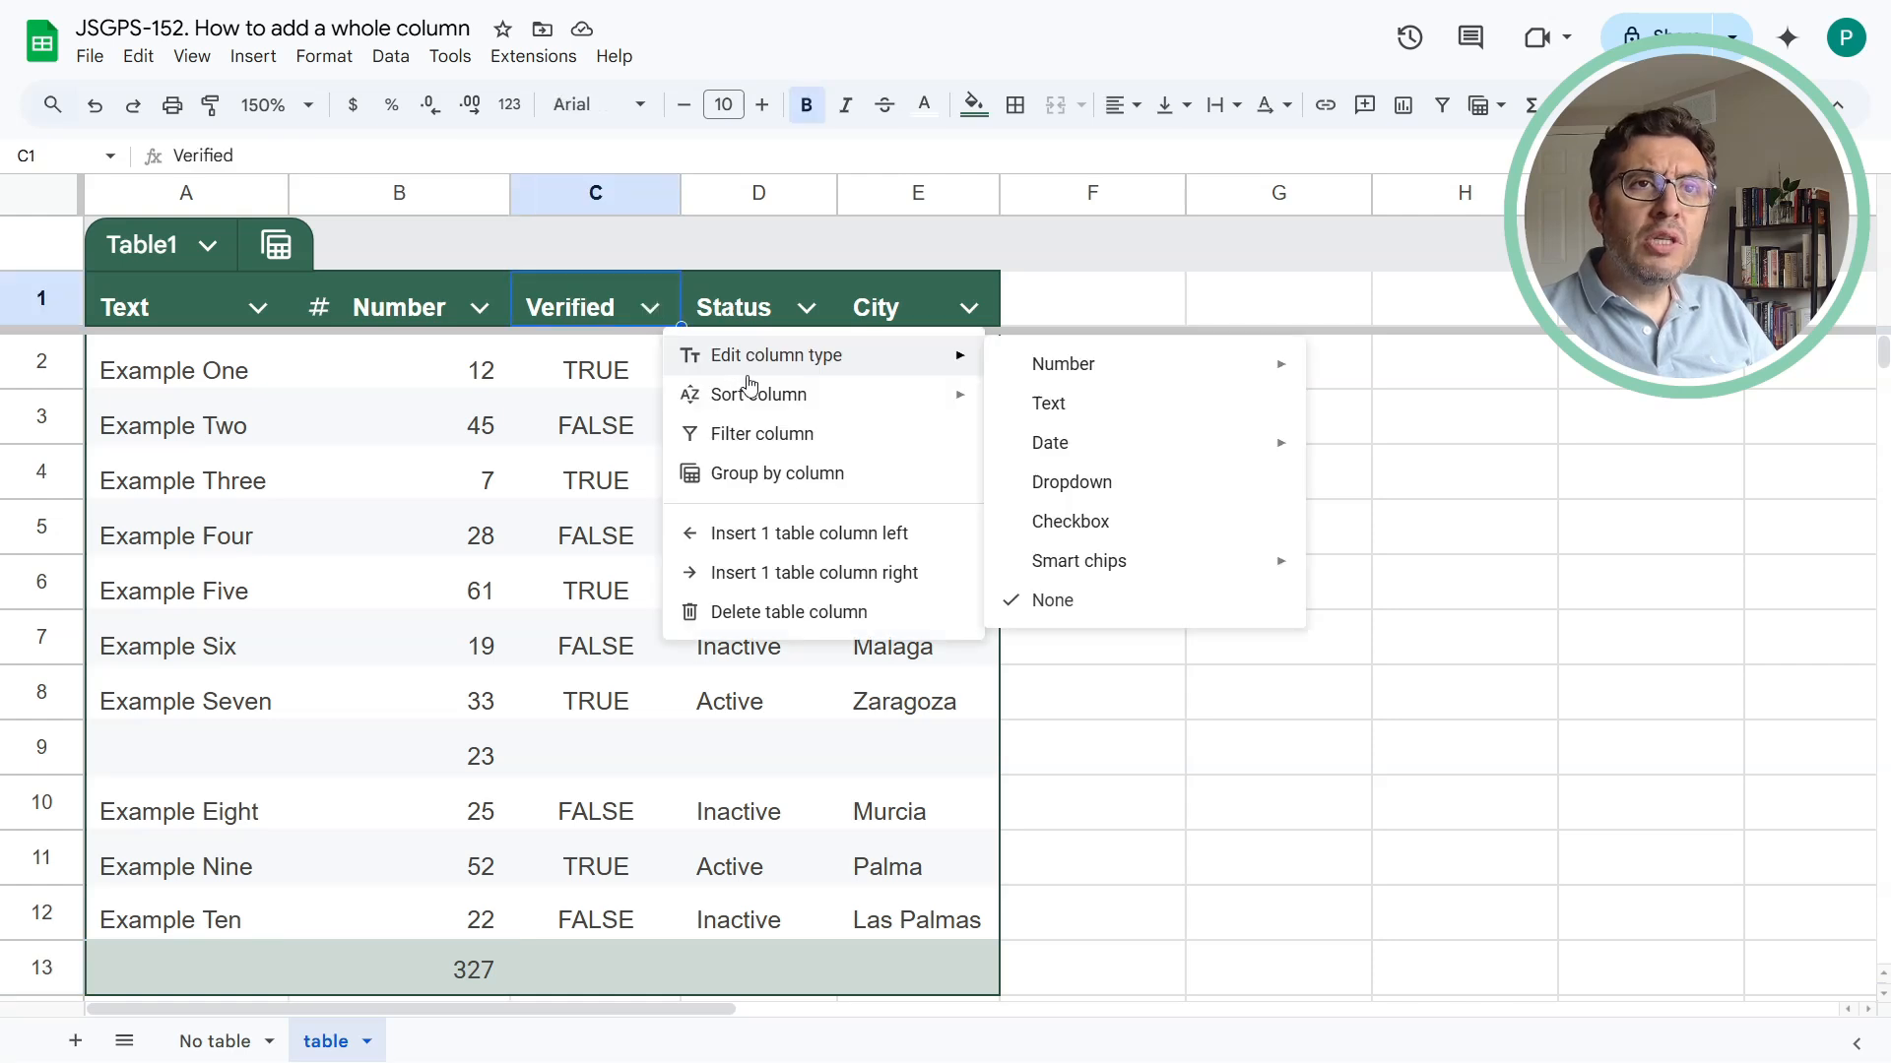
pyautogui.click(822, 474)
pyautogui.scroll(-3, 625, 527)
pyautogui.scroll(3, 626, 526)
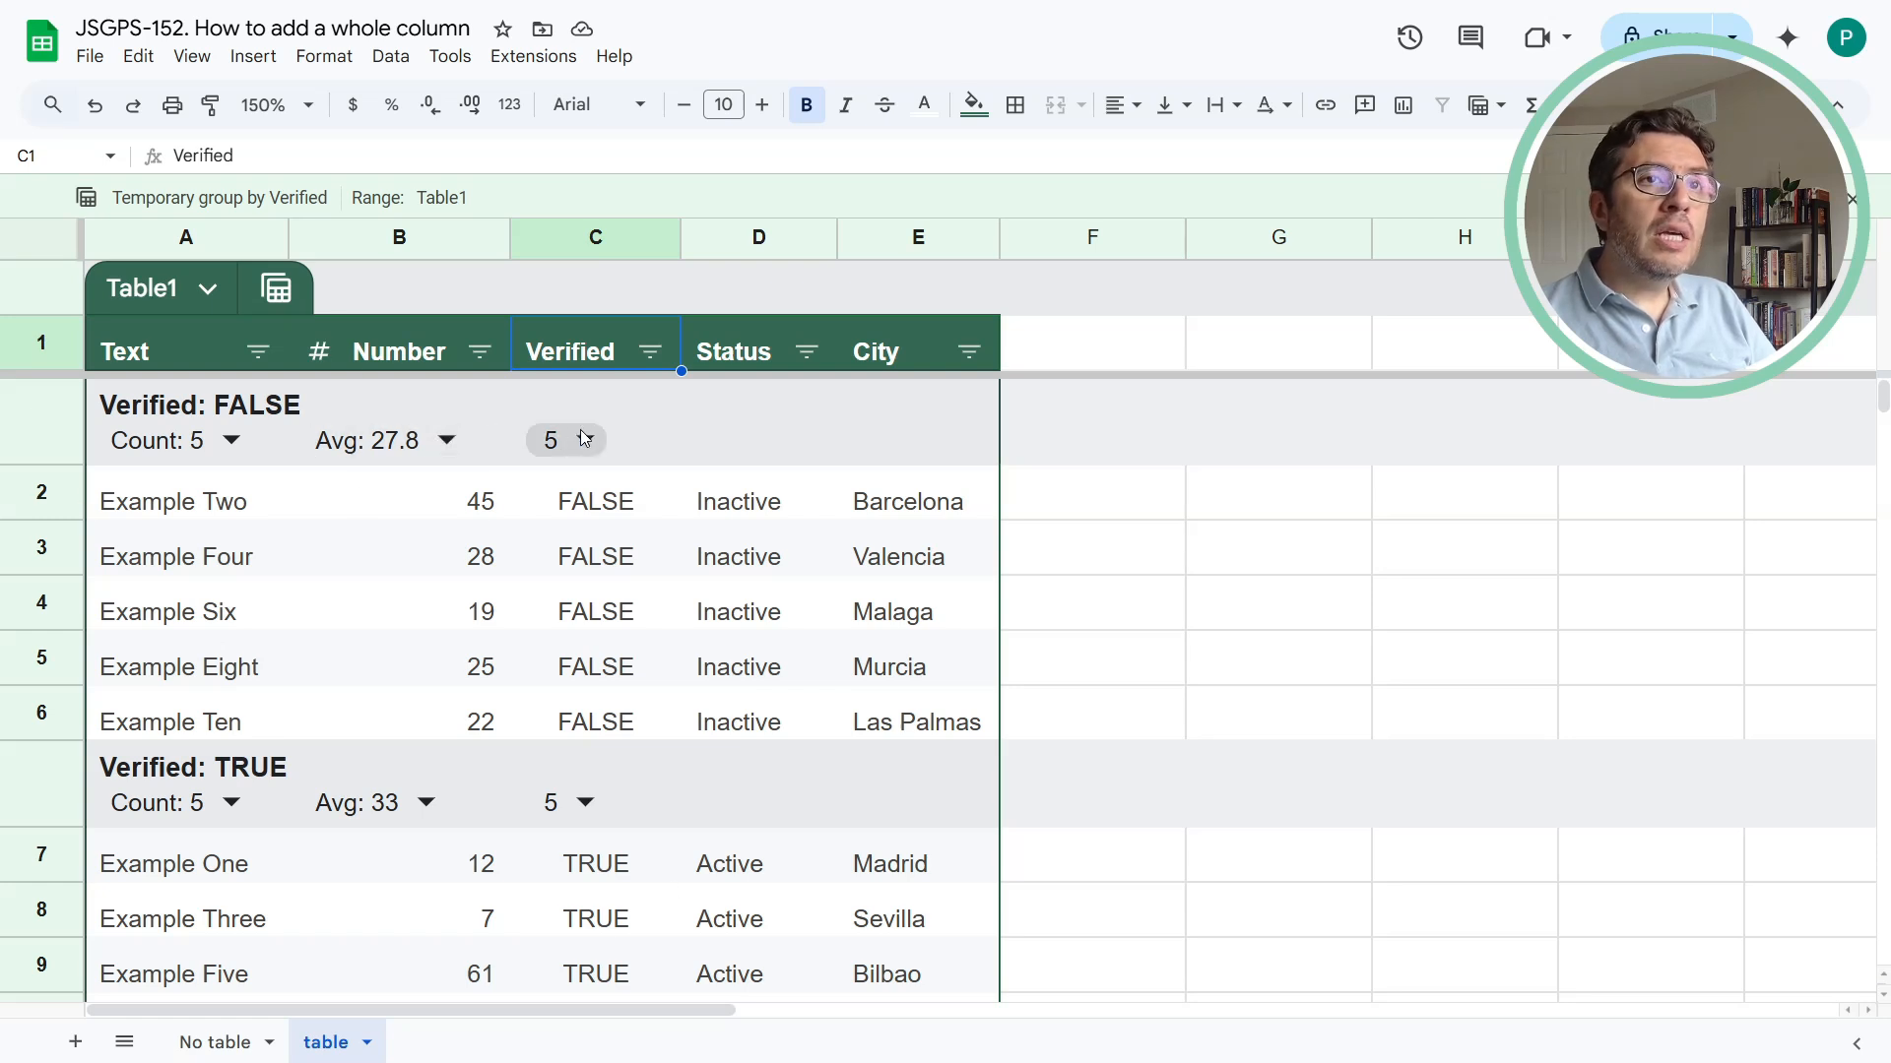
pyautogui.click(445, 442)
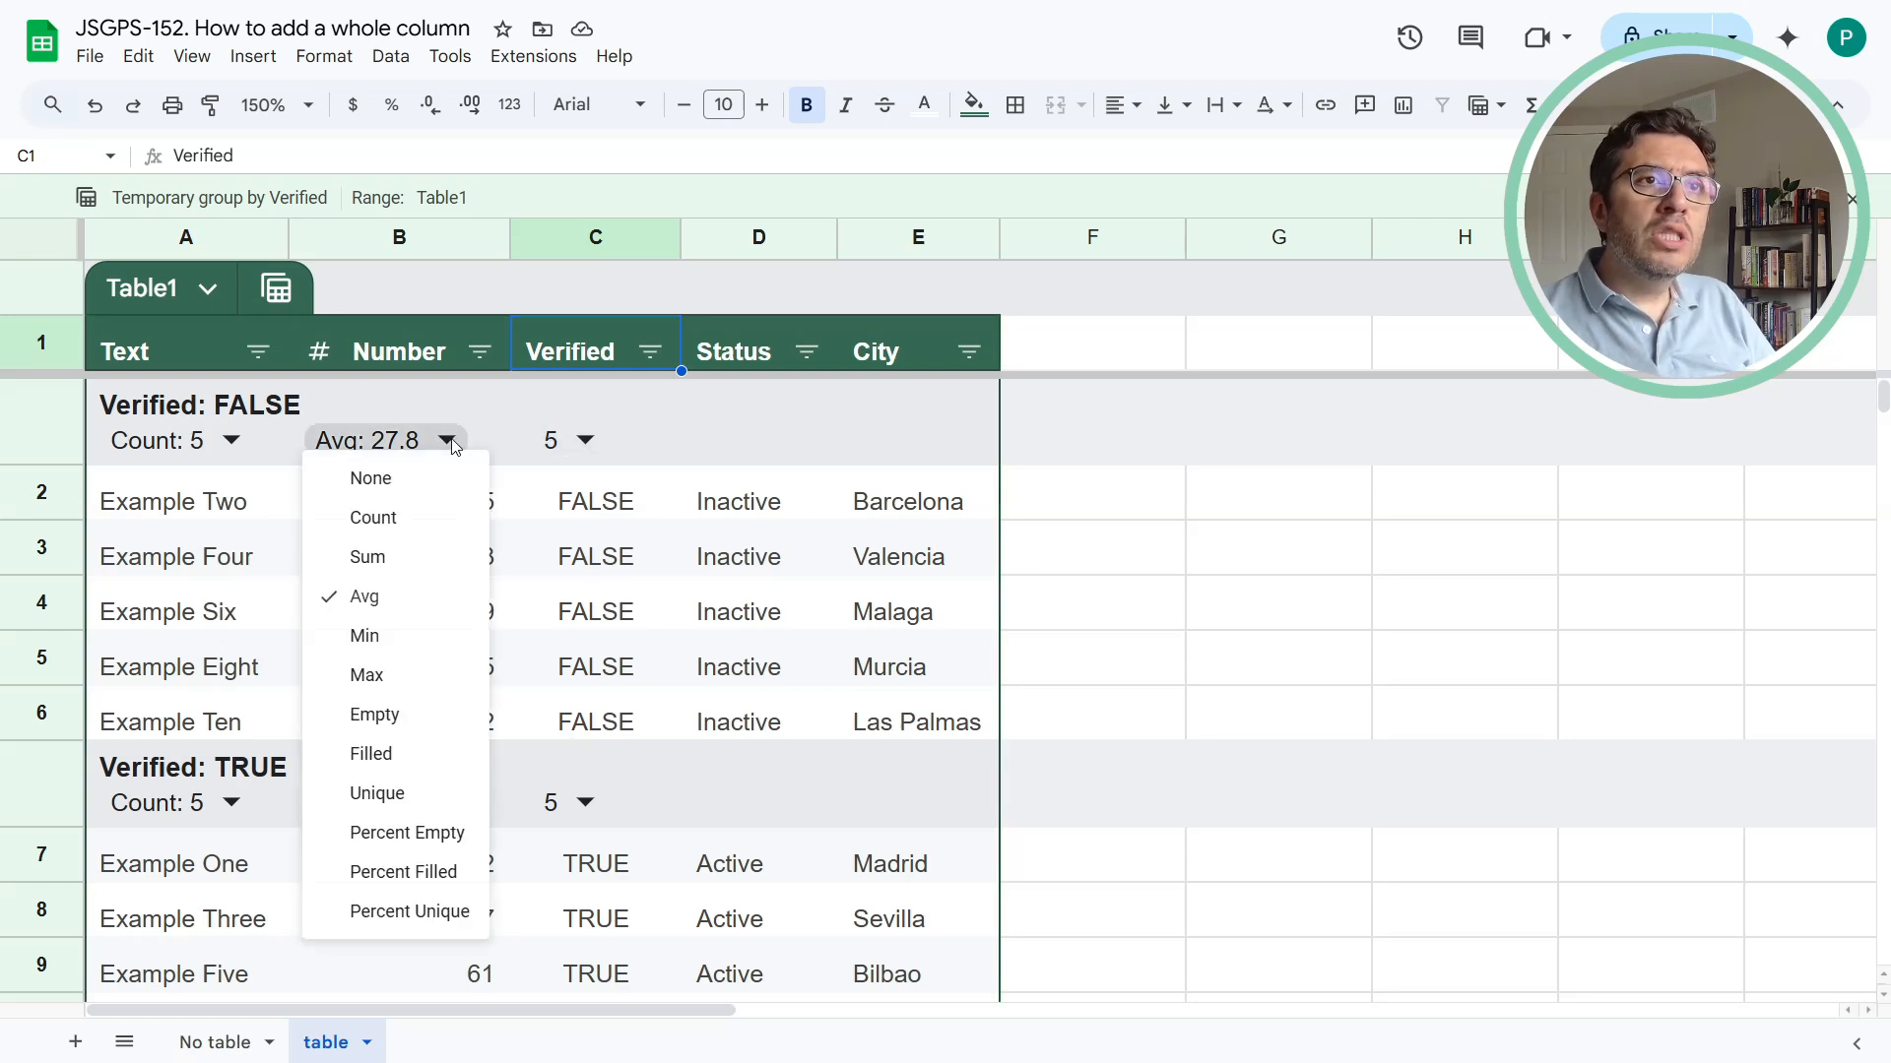
pyautogui.click(410, 554)
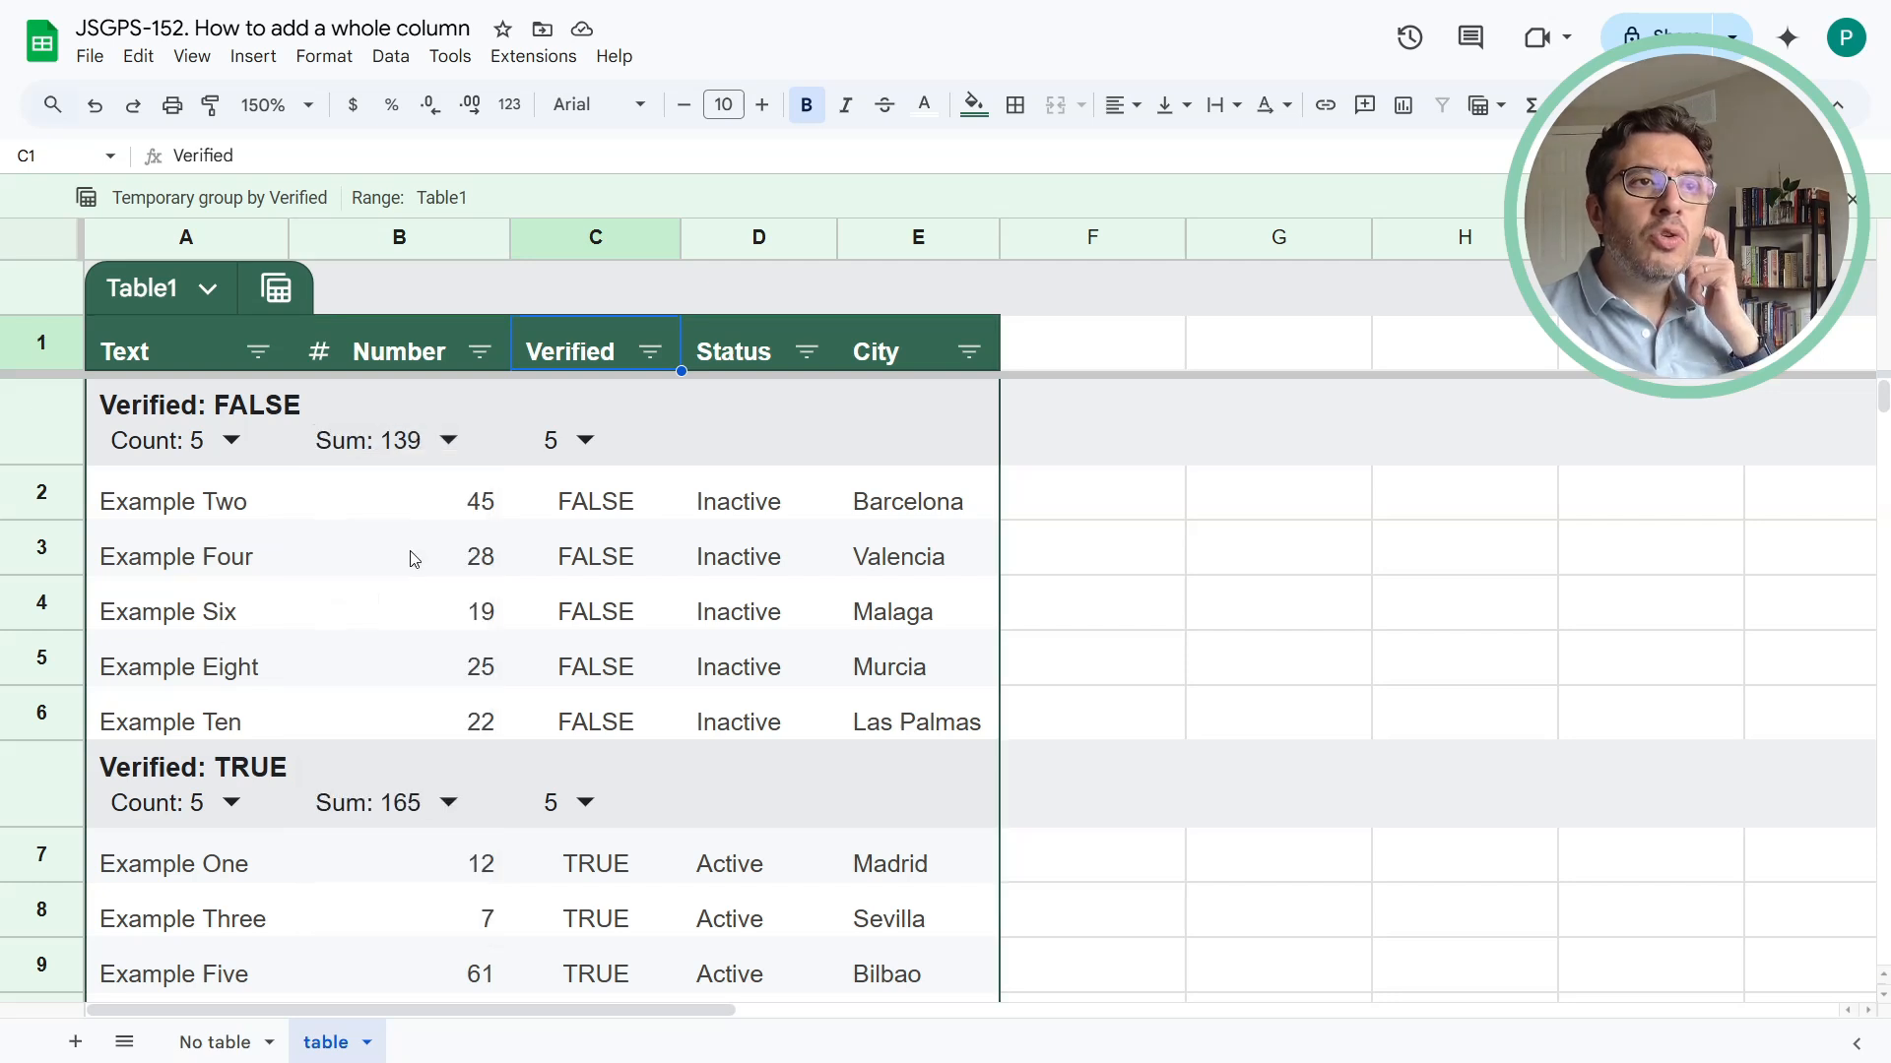
pyautogui.scroll(-5, 416, 630)
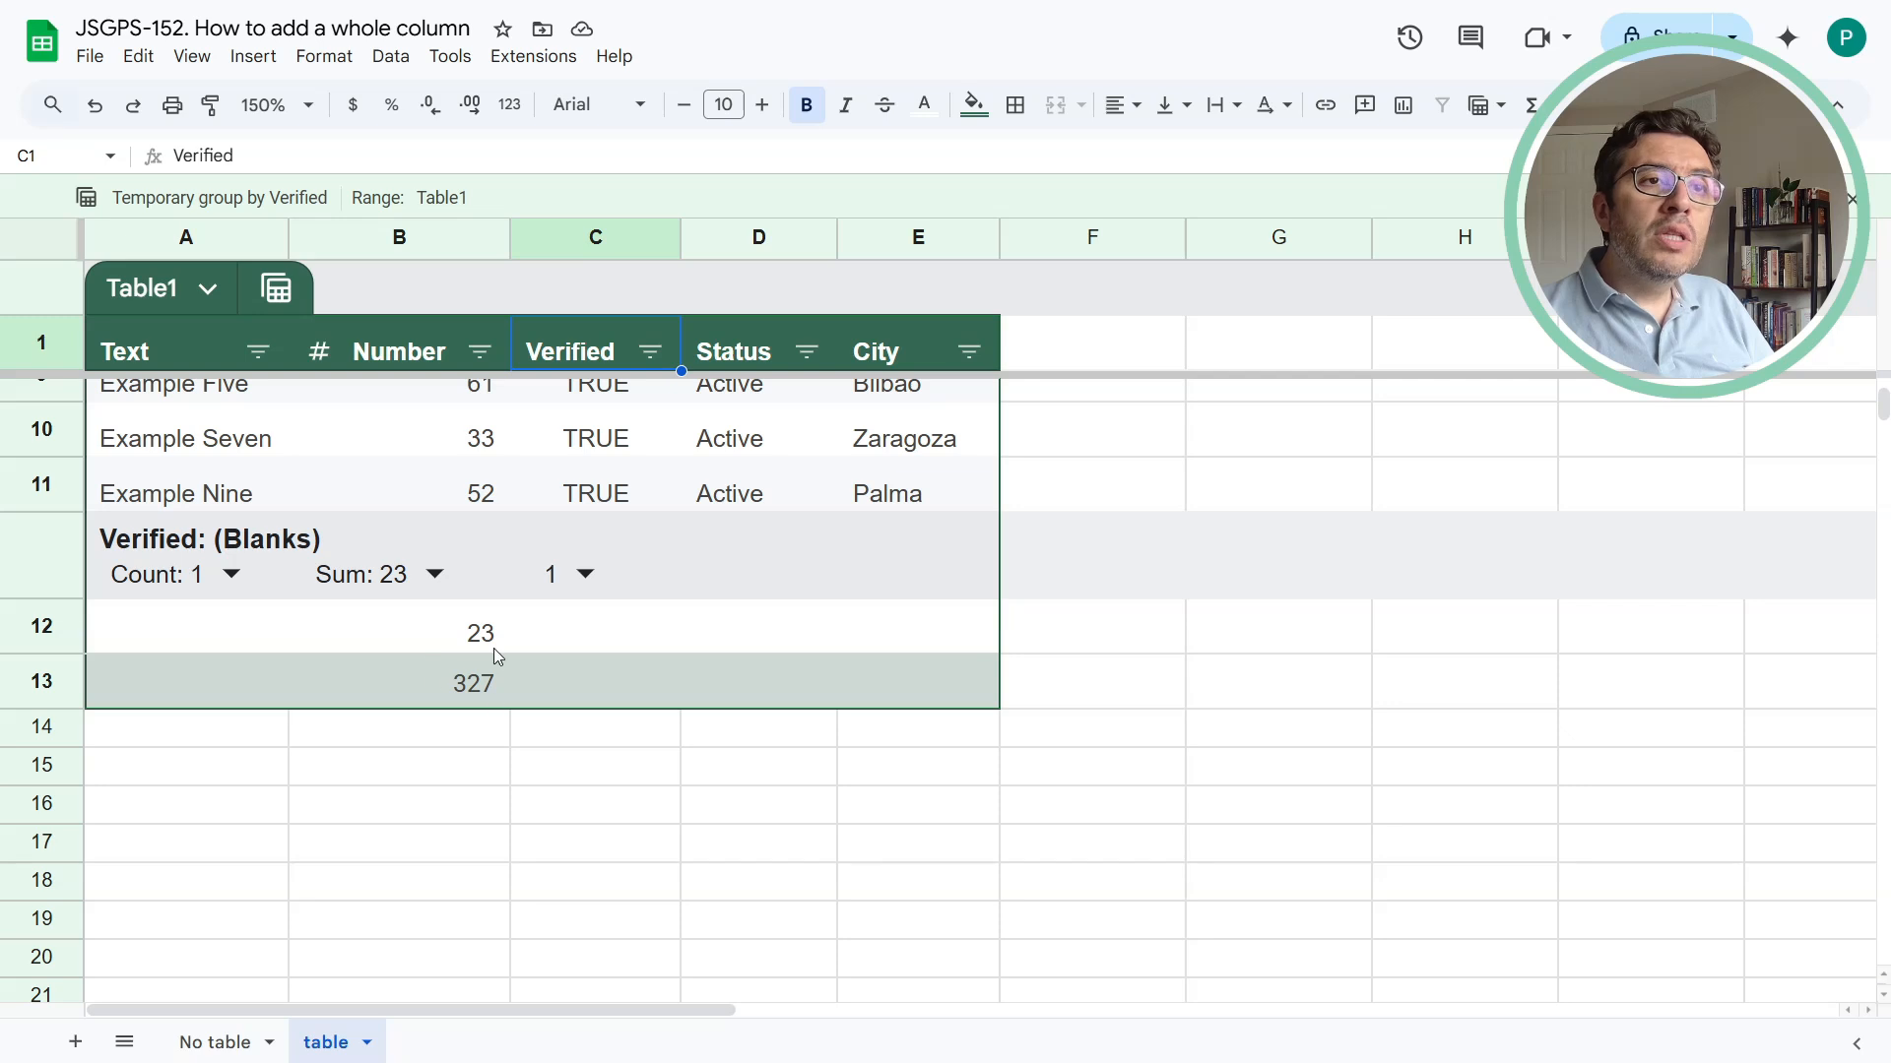
pyautogui.scroll(5, 452, 640)
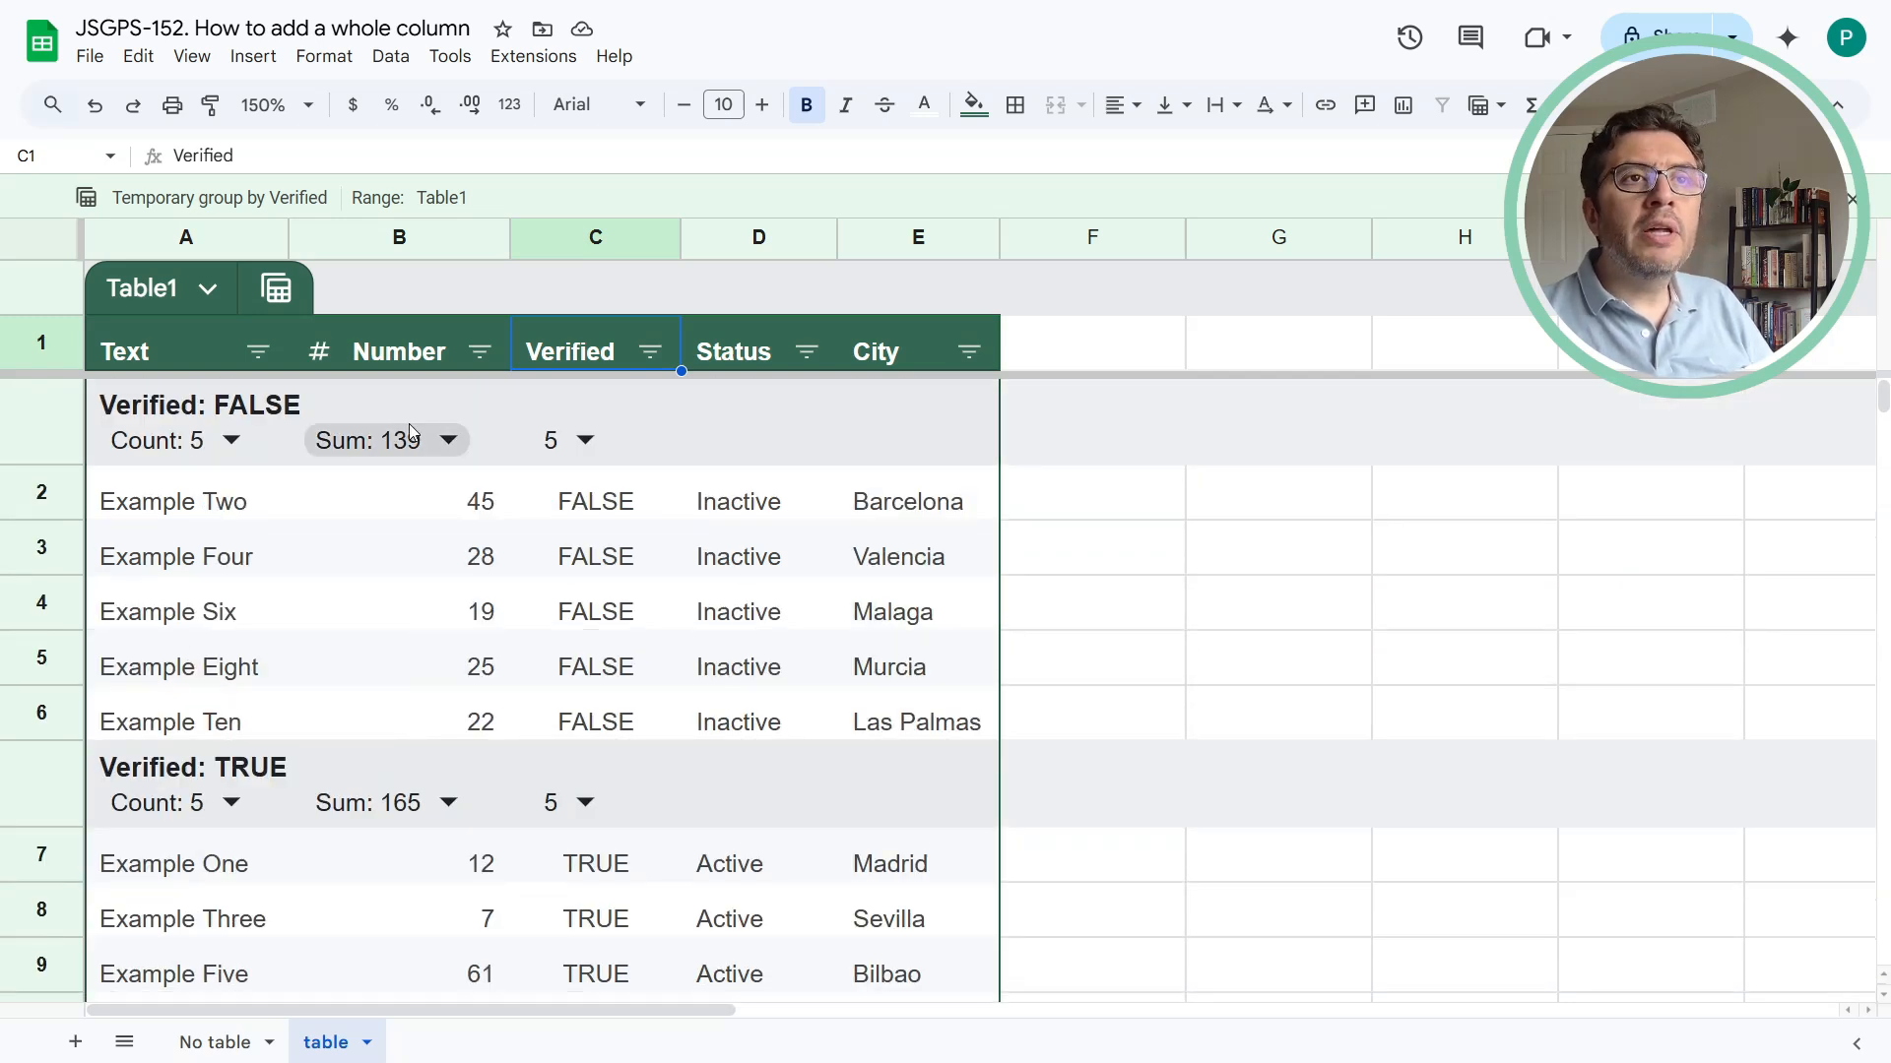
# Exit the temporary view grouped by Verified without saving it
pyautogui.click(1482, 105)
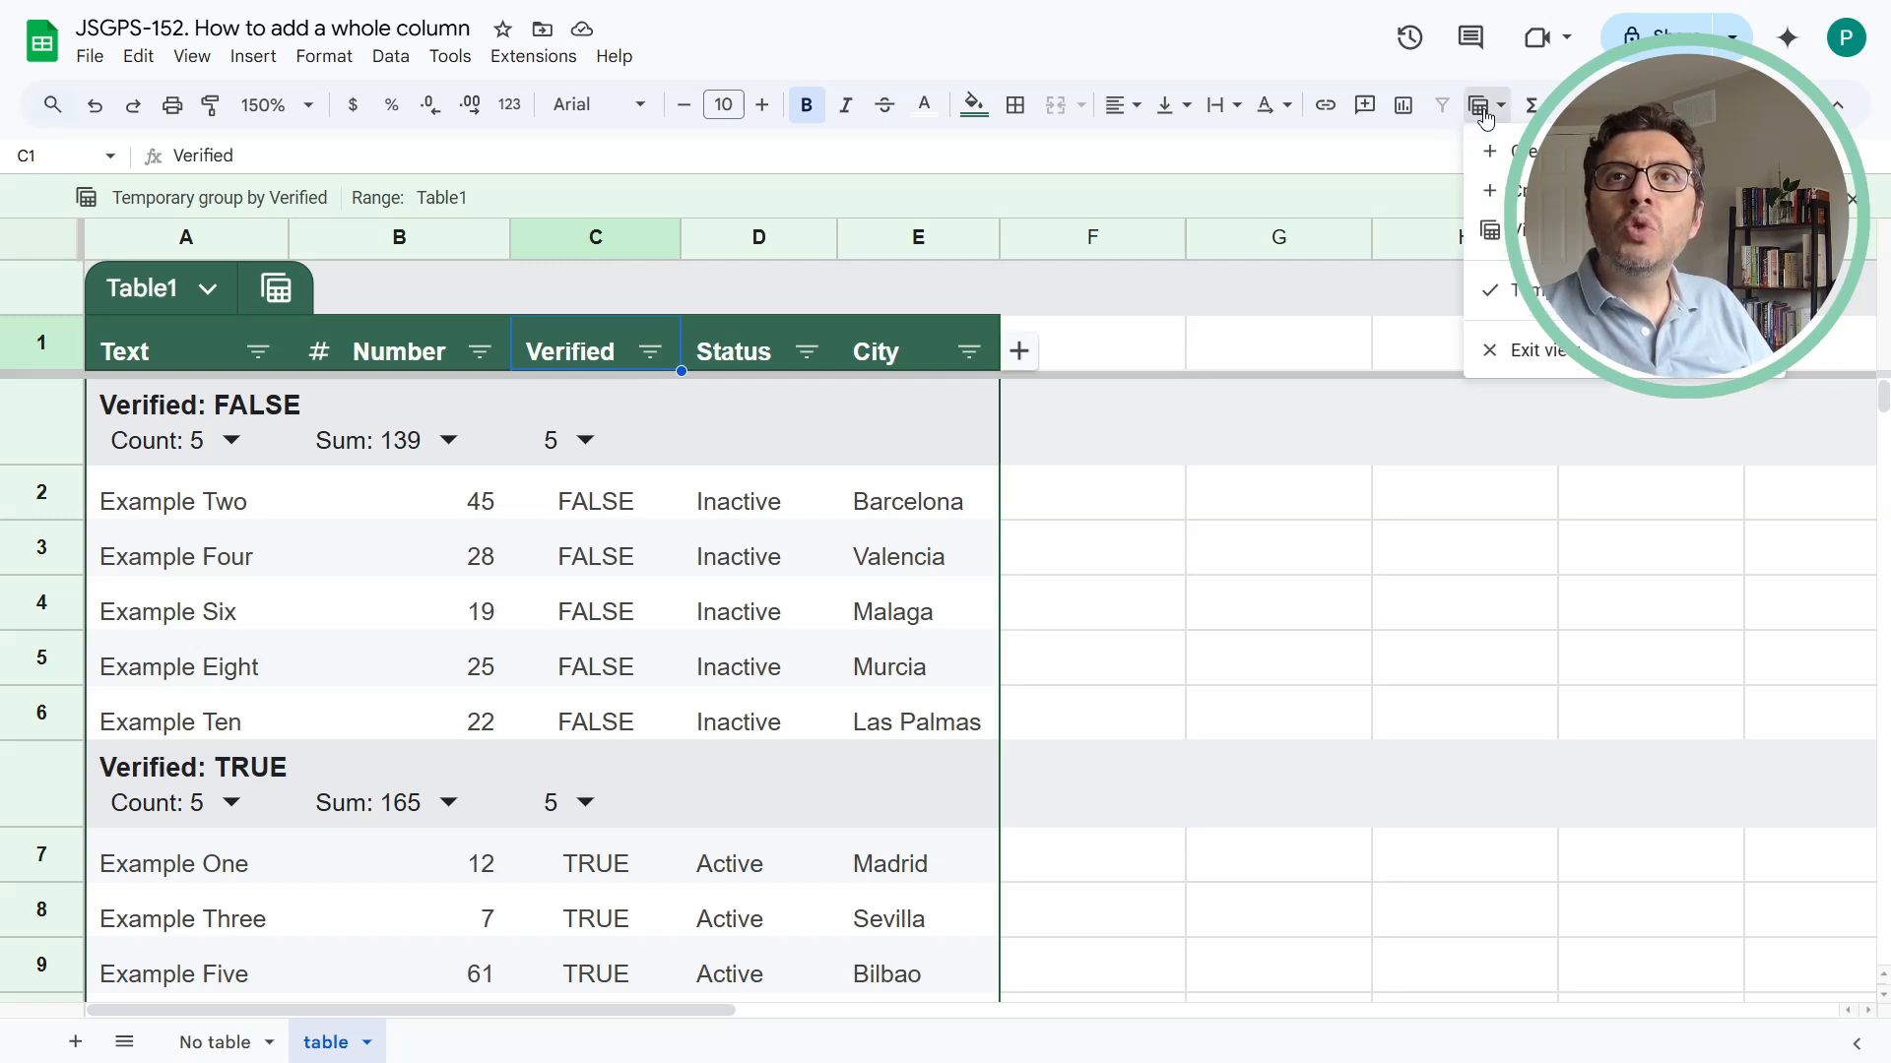
pyautogui.click(1551, 347)
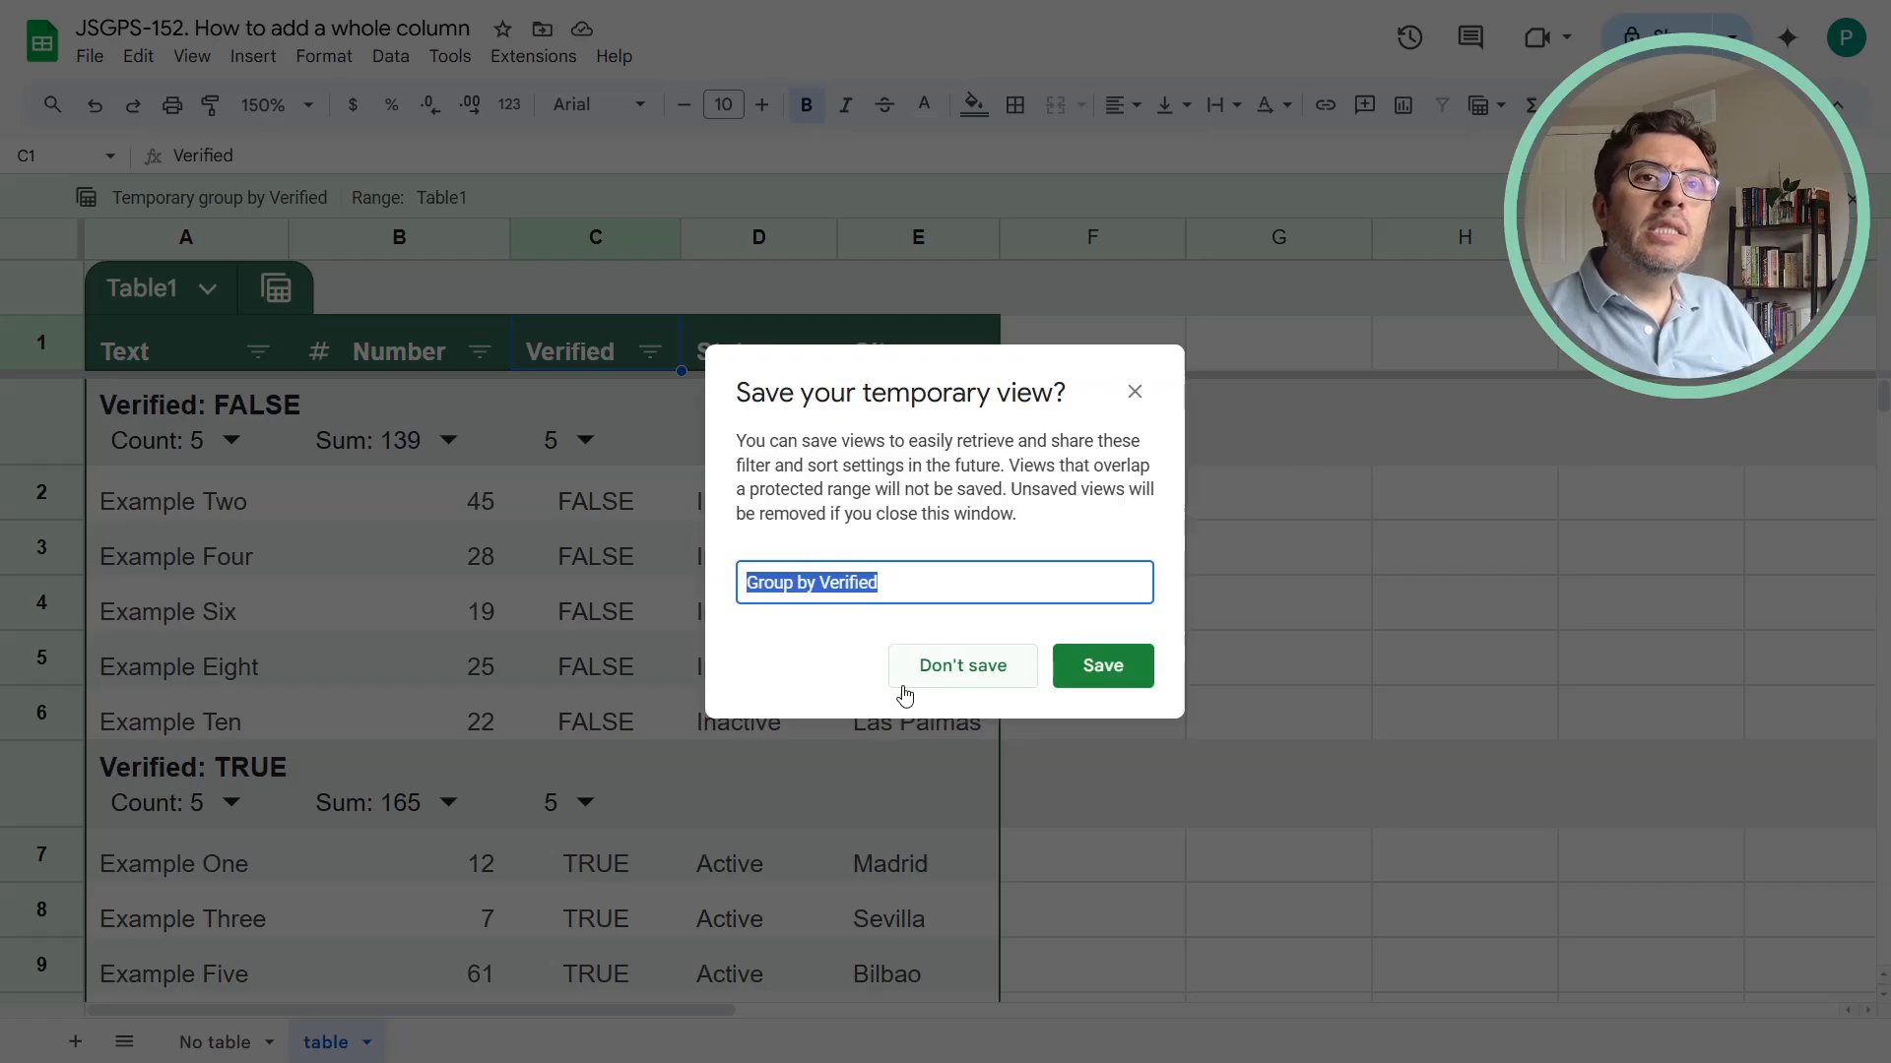
pyautogui.click(980, 673)
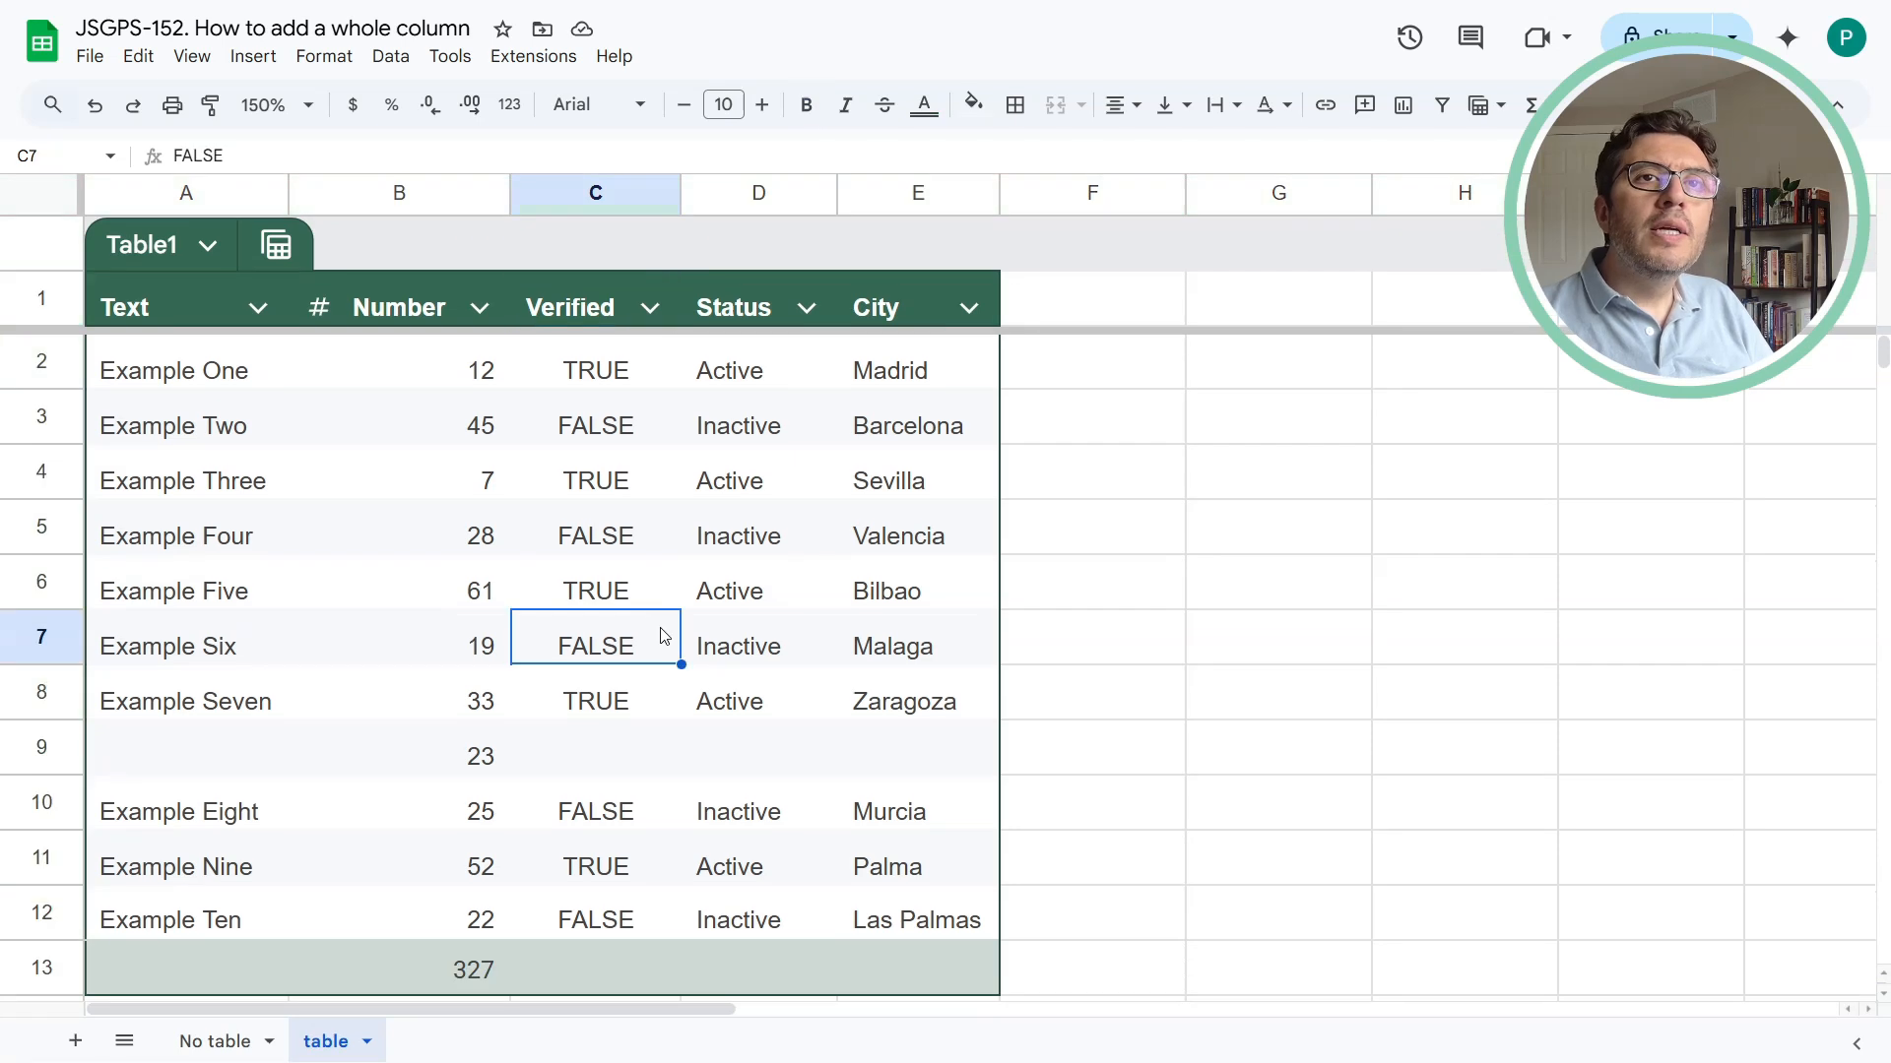
# Go to the No table sheet and check the SUM formula in H5
pyautogui.click(1315, 383)
pyautogui.click(196, 1039)
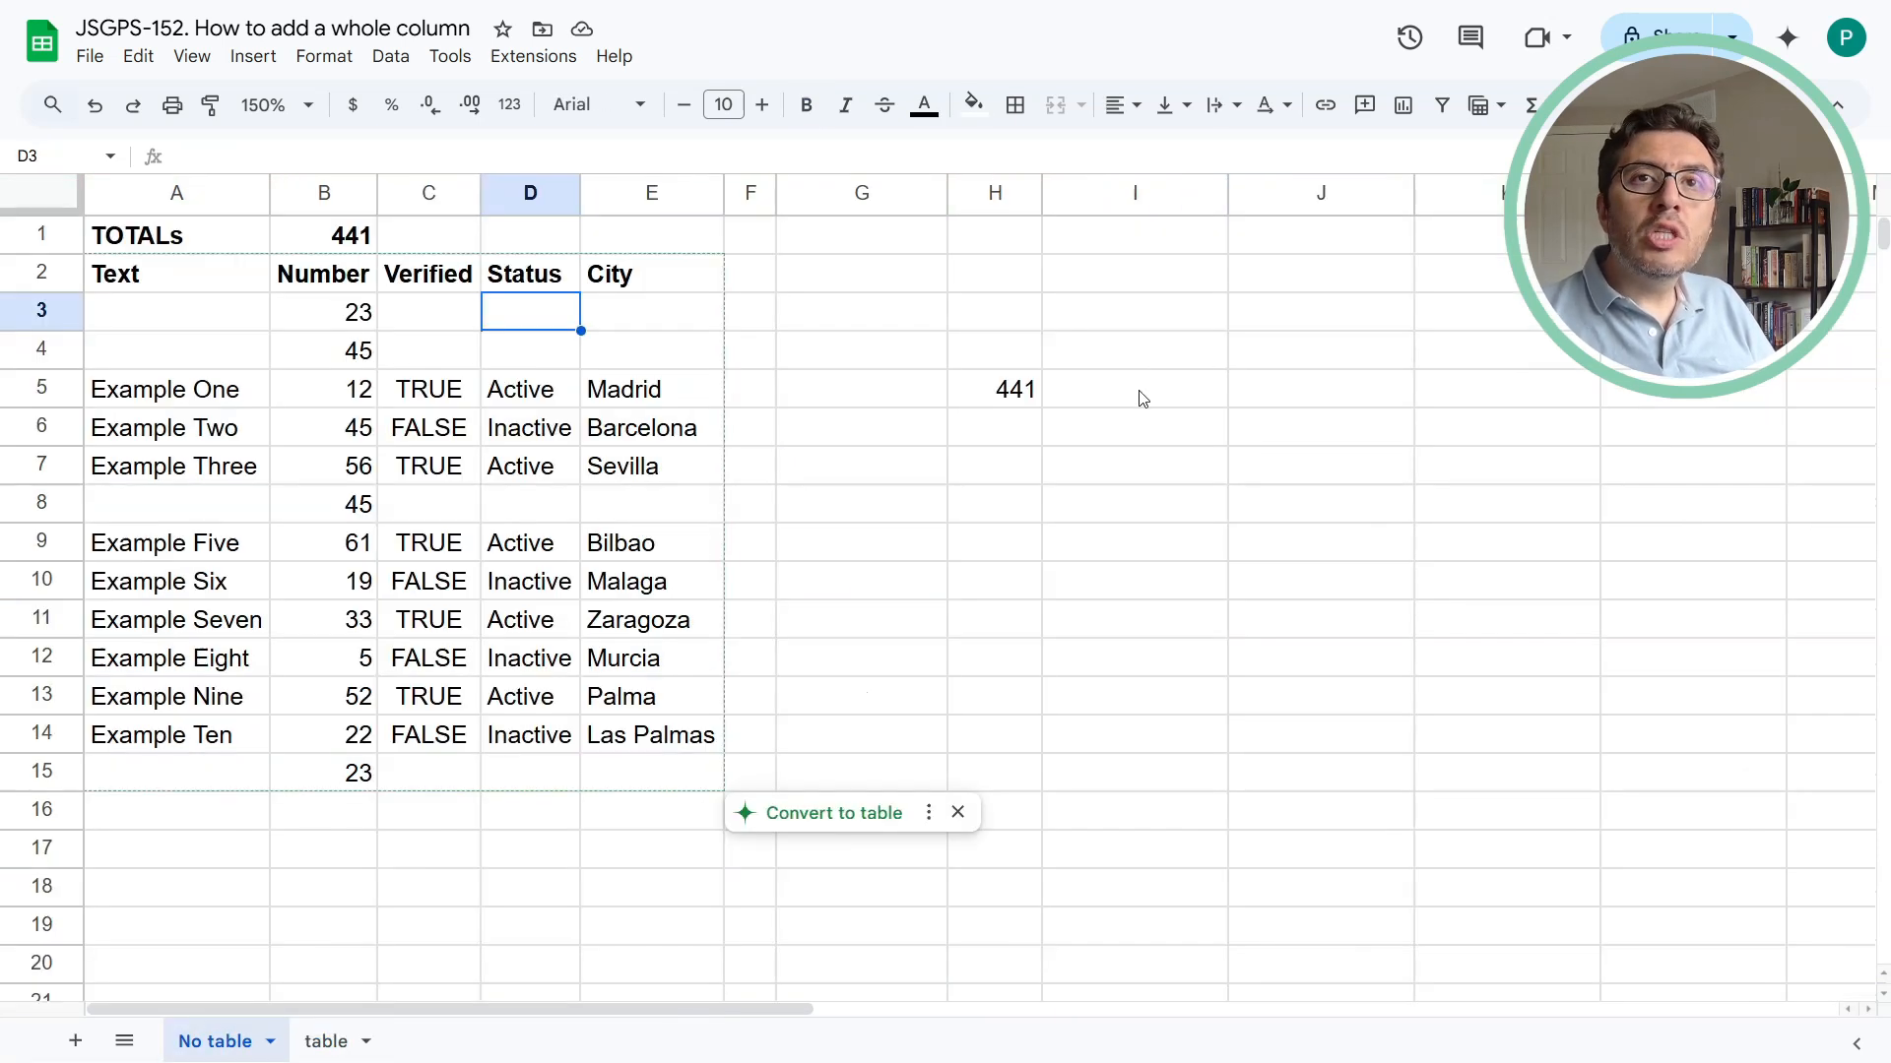
pyautogui.click(980, 398)
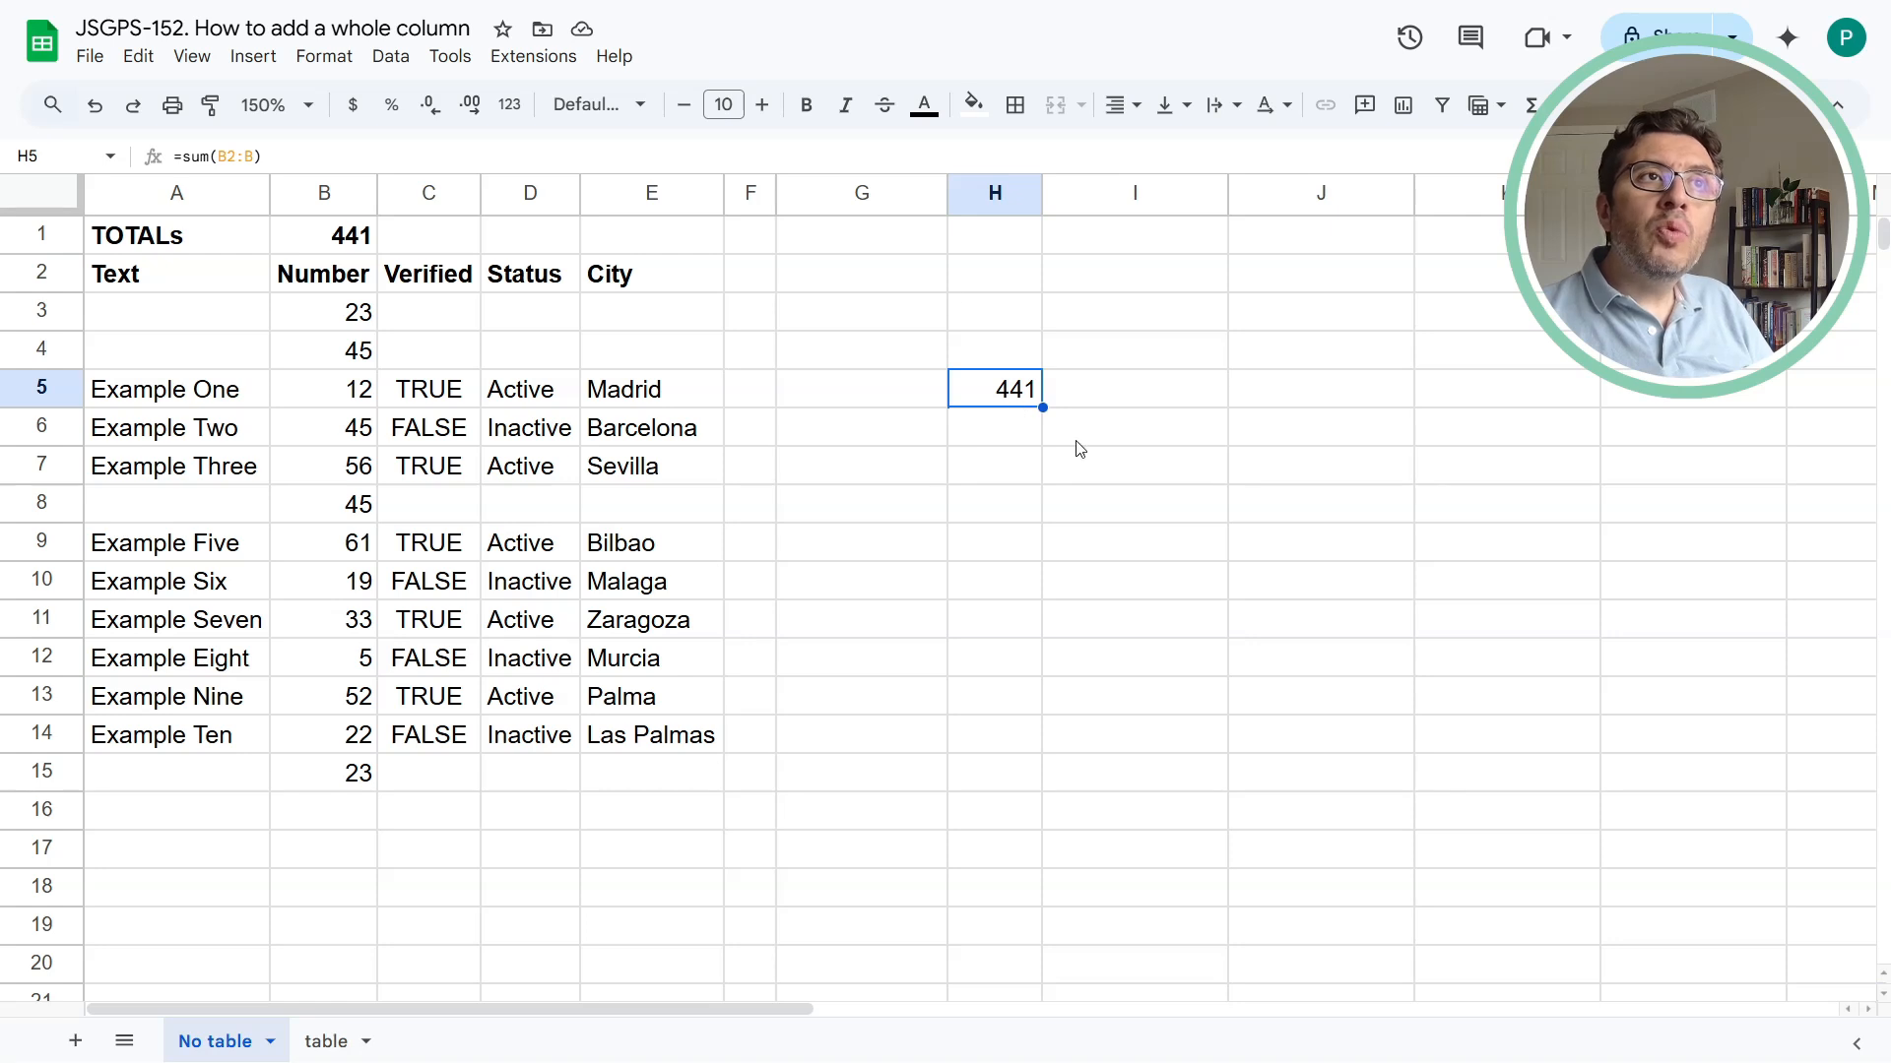
# On the table sheet, enter Total in G3 and =sum(Table1[Number]) in H3, and narrow both columns to fit
pyautogui.click(331, 1040)
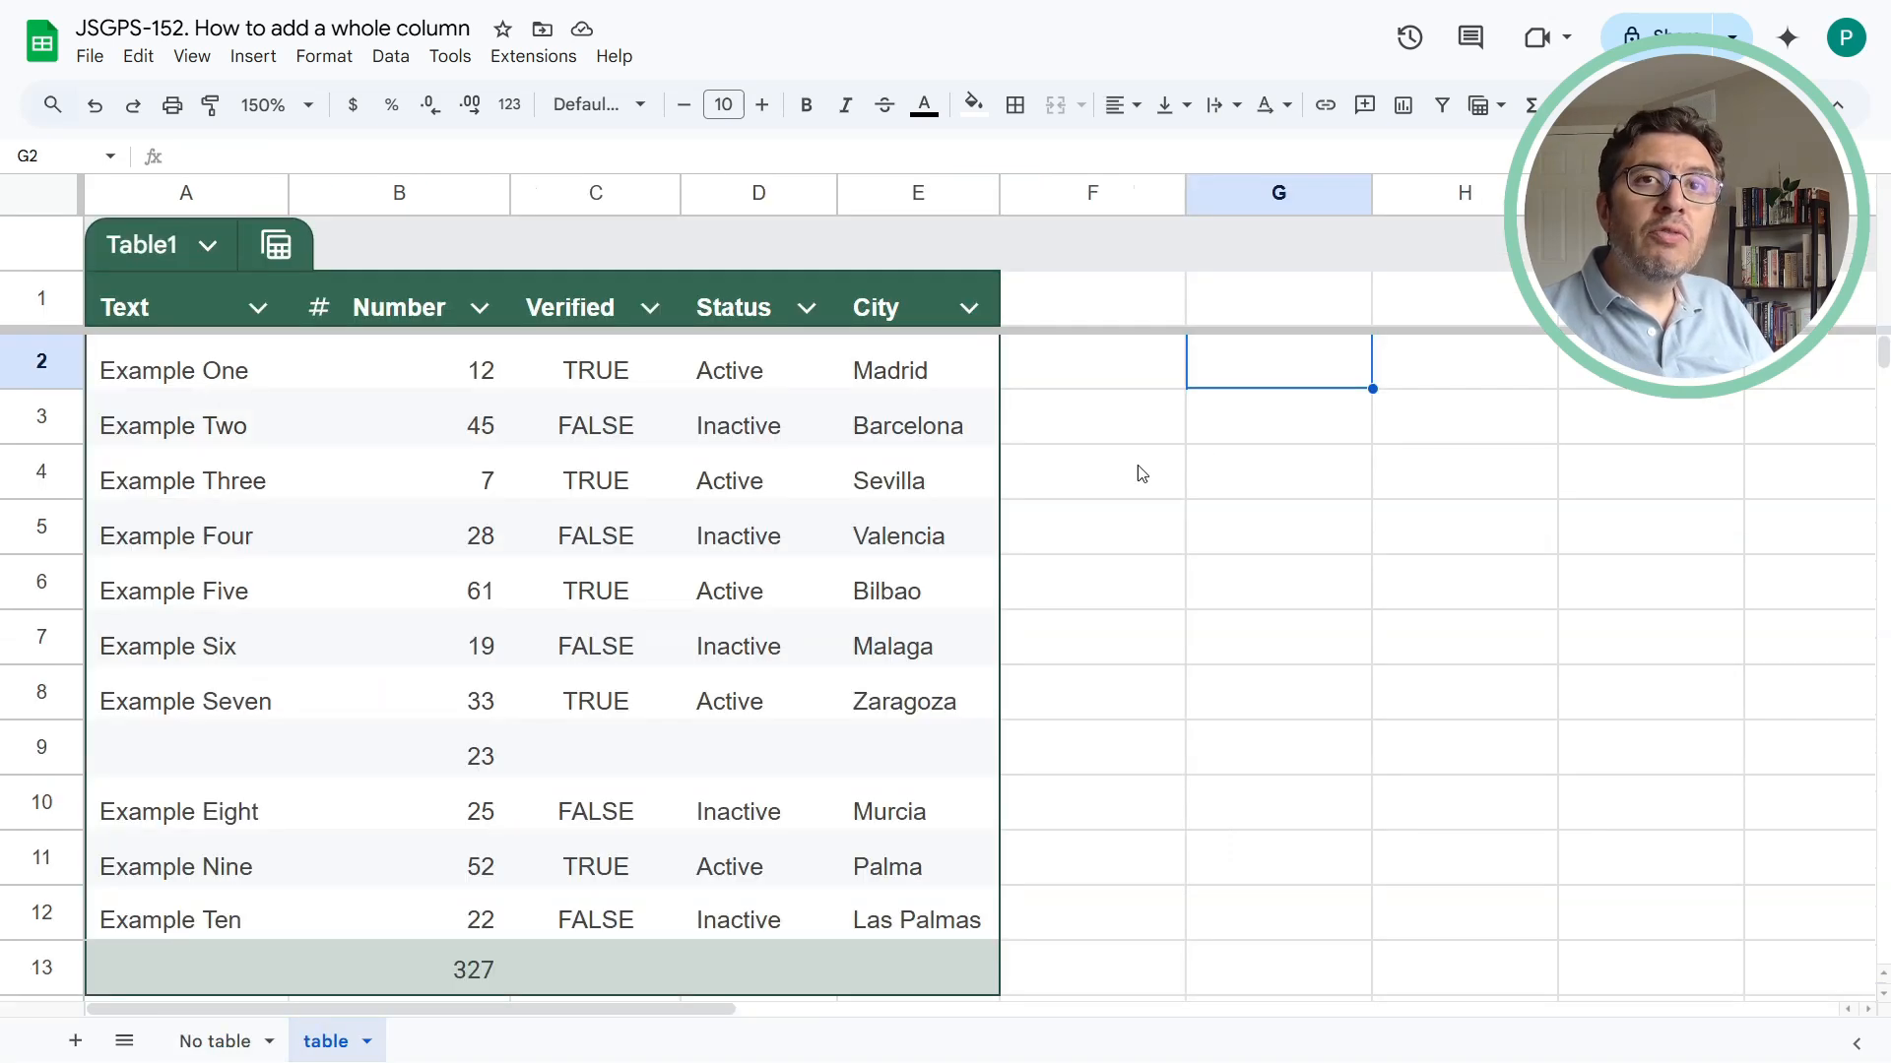
pyautogui.click(1213, 436)
pyautogui.write('Total')
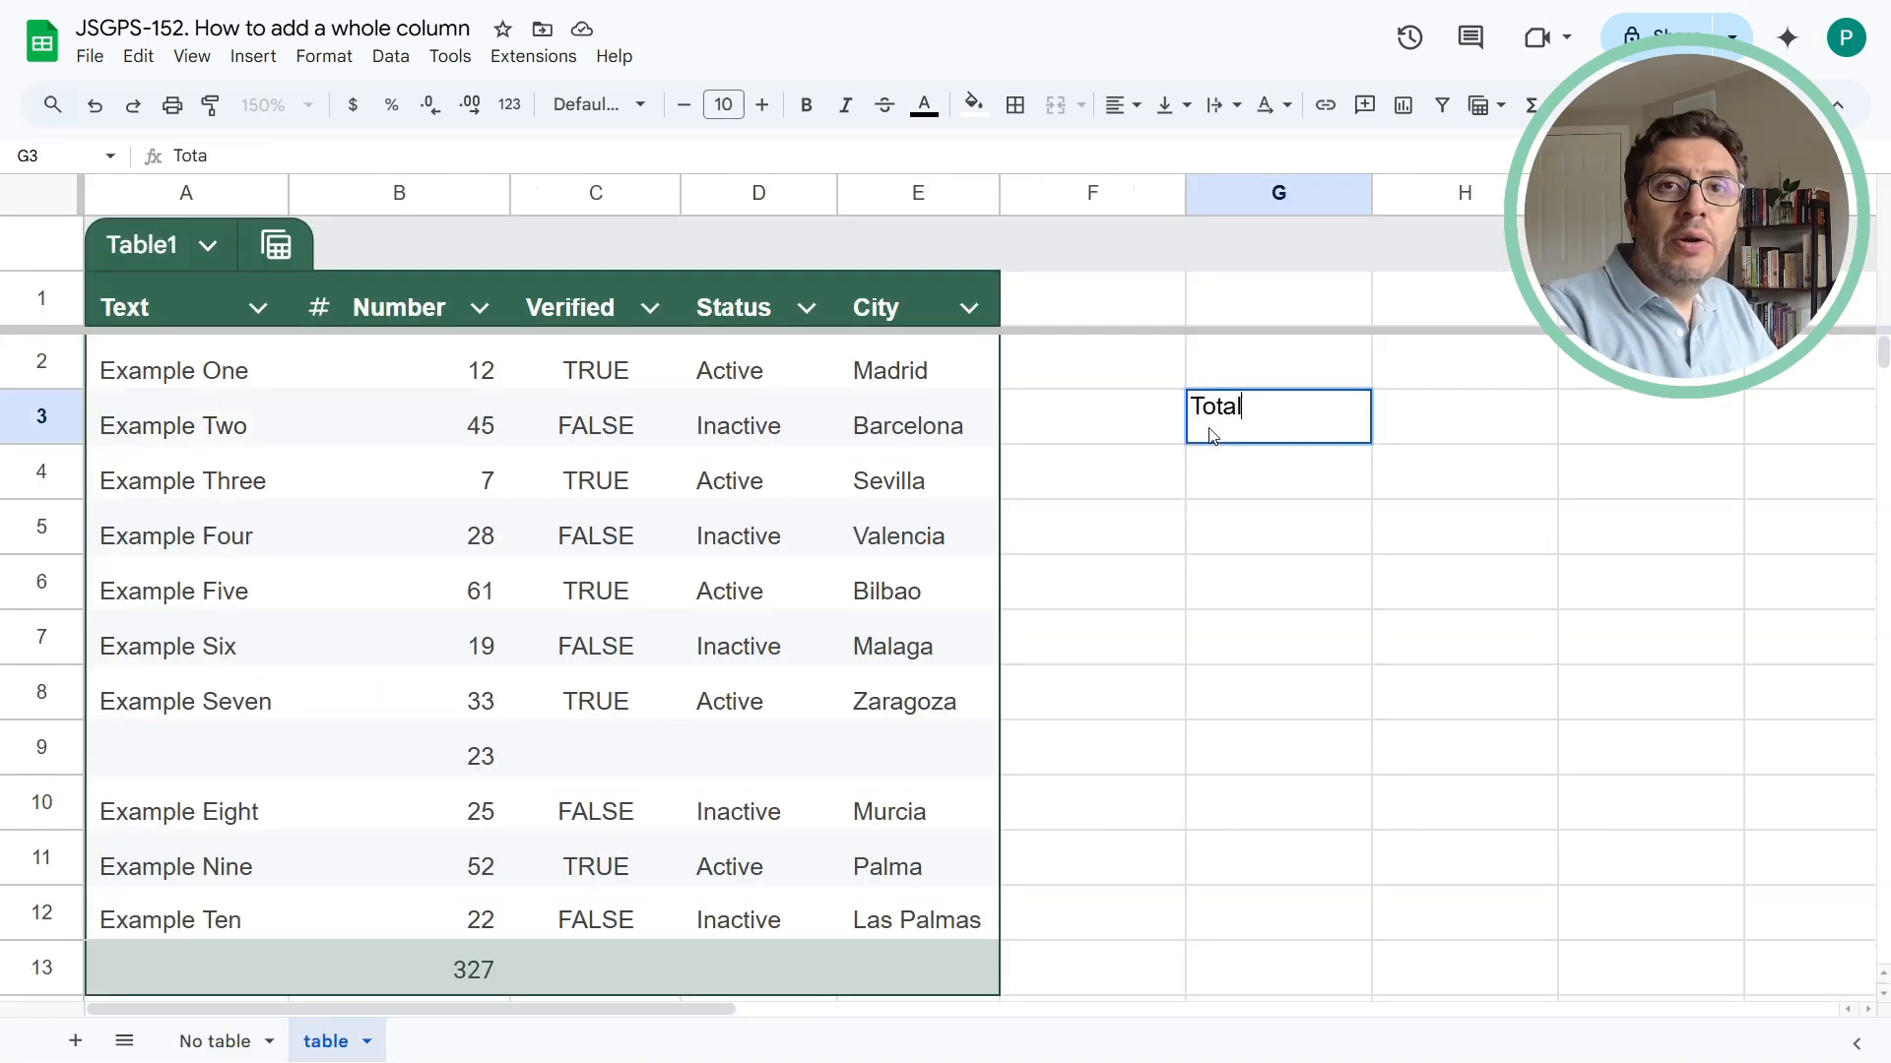
pyautogui.press('Tab')
pyautogui.write('=sum(')
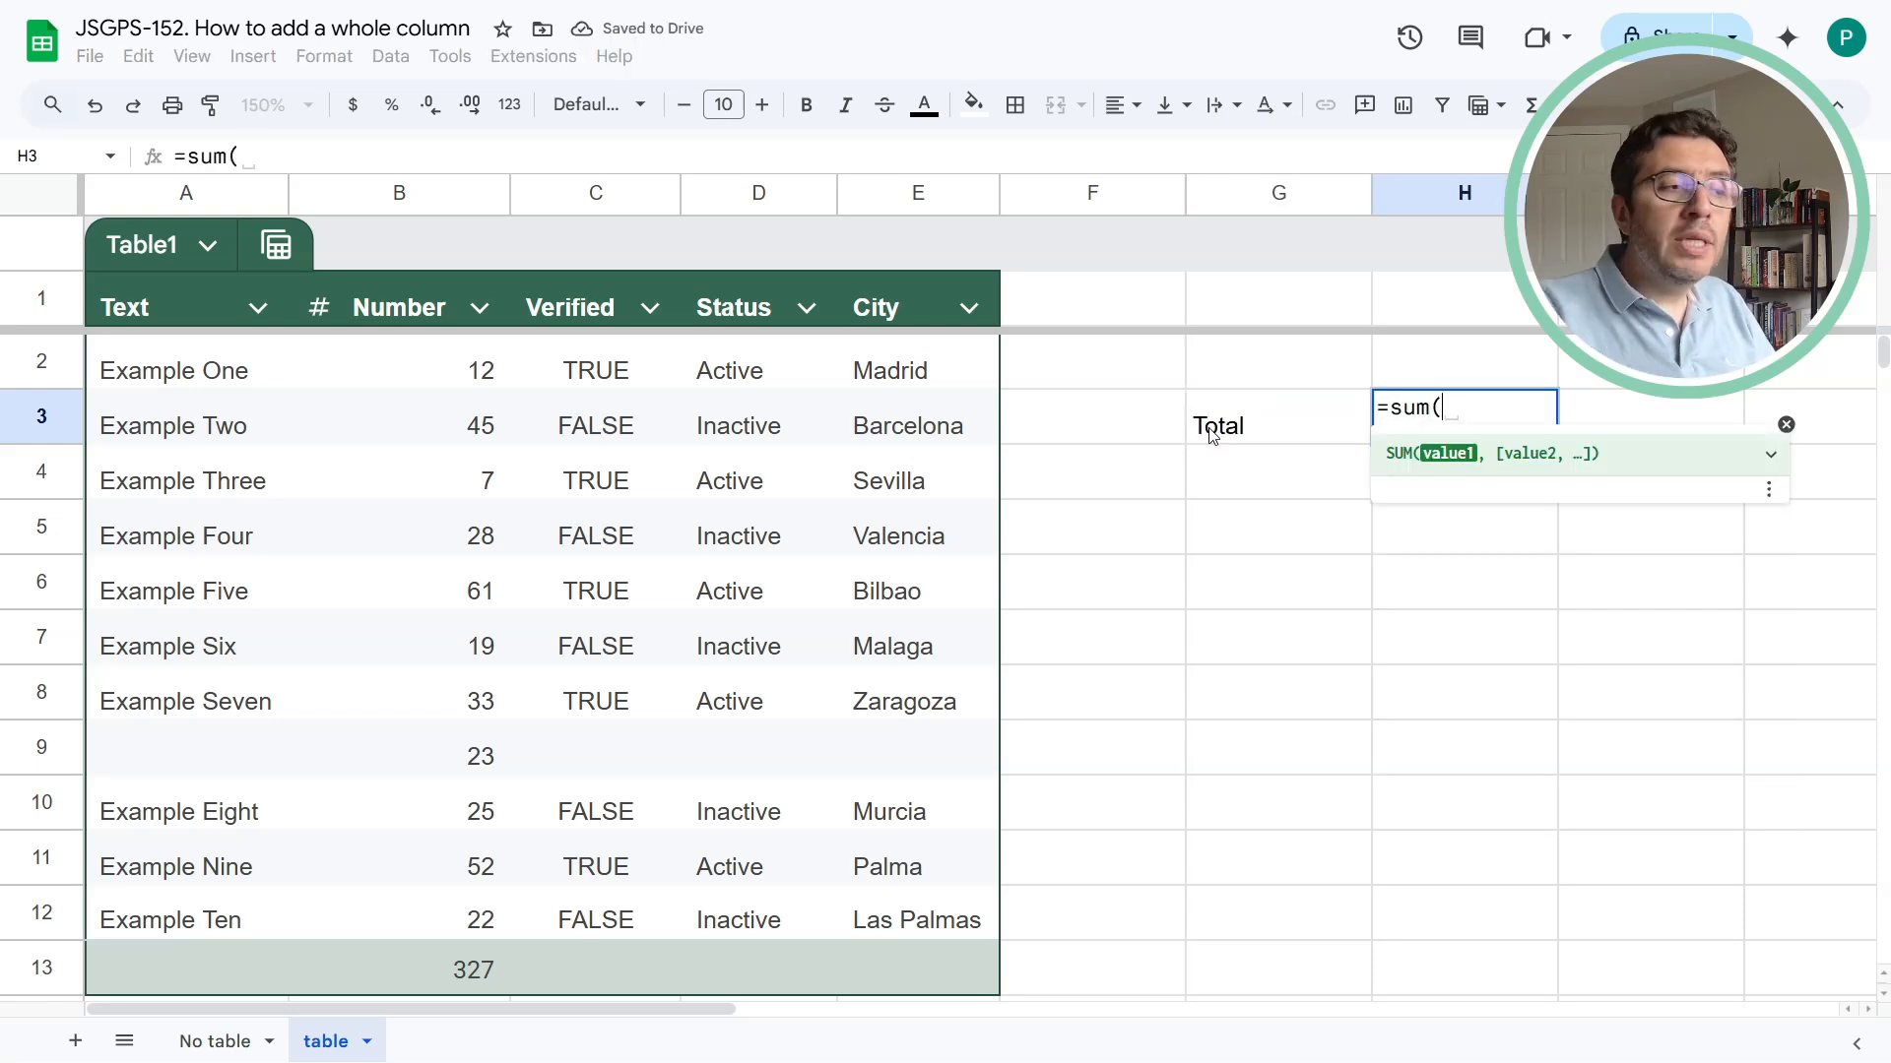
pyautogui.moveTo(458, 379); pyautogui.dragTo(496, 910)
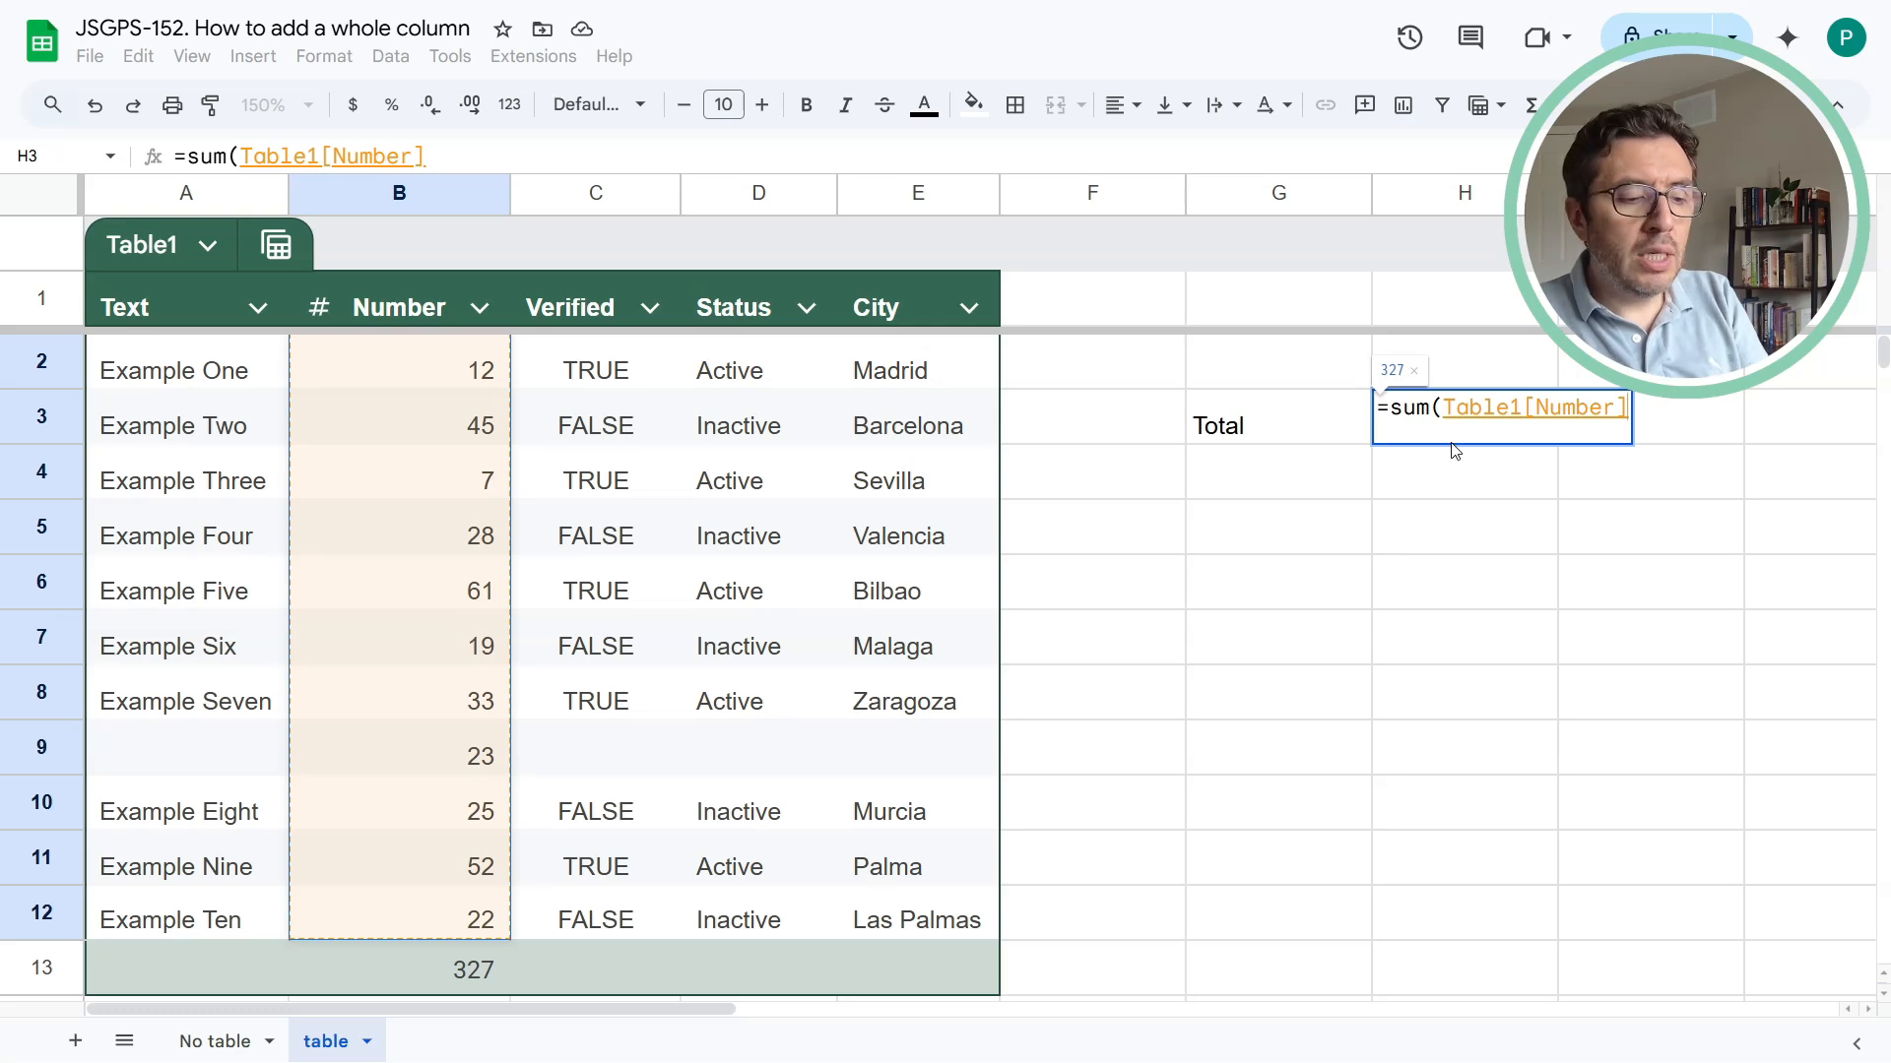
pyautogui.press('Return')
pyautogui.moveTo(1371, 193); pyautogui.dragTo(1252, 193)
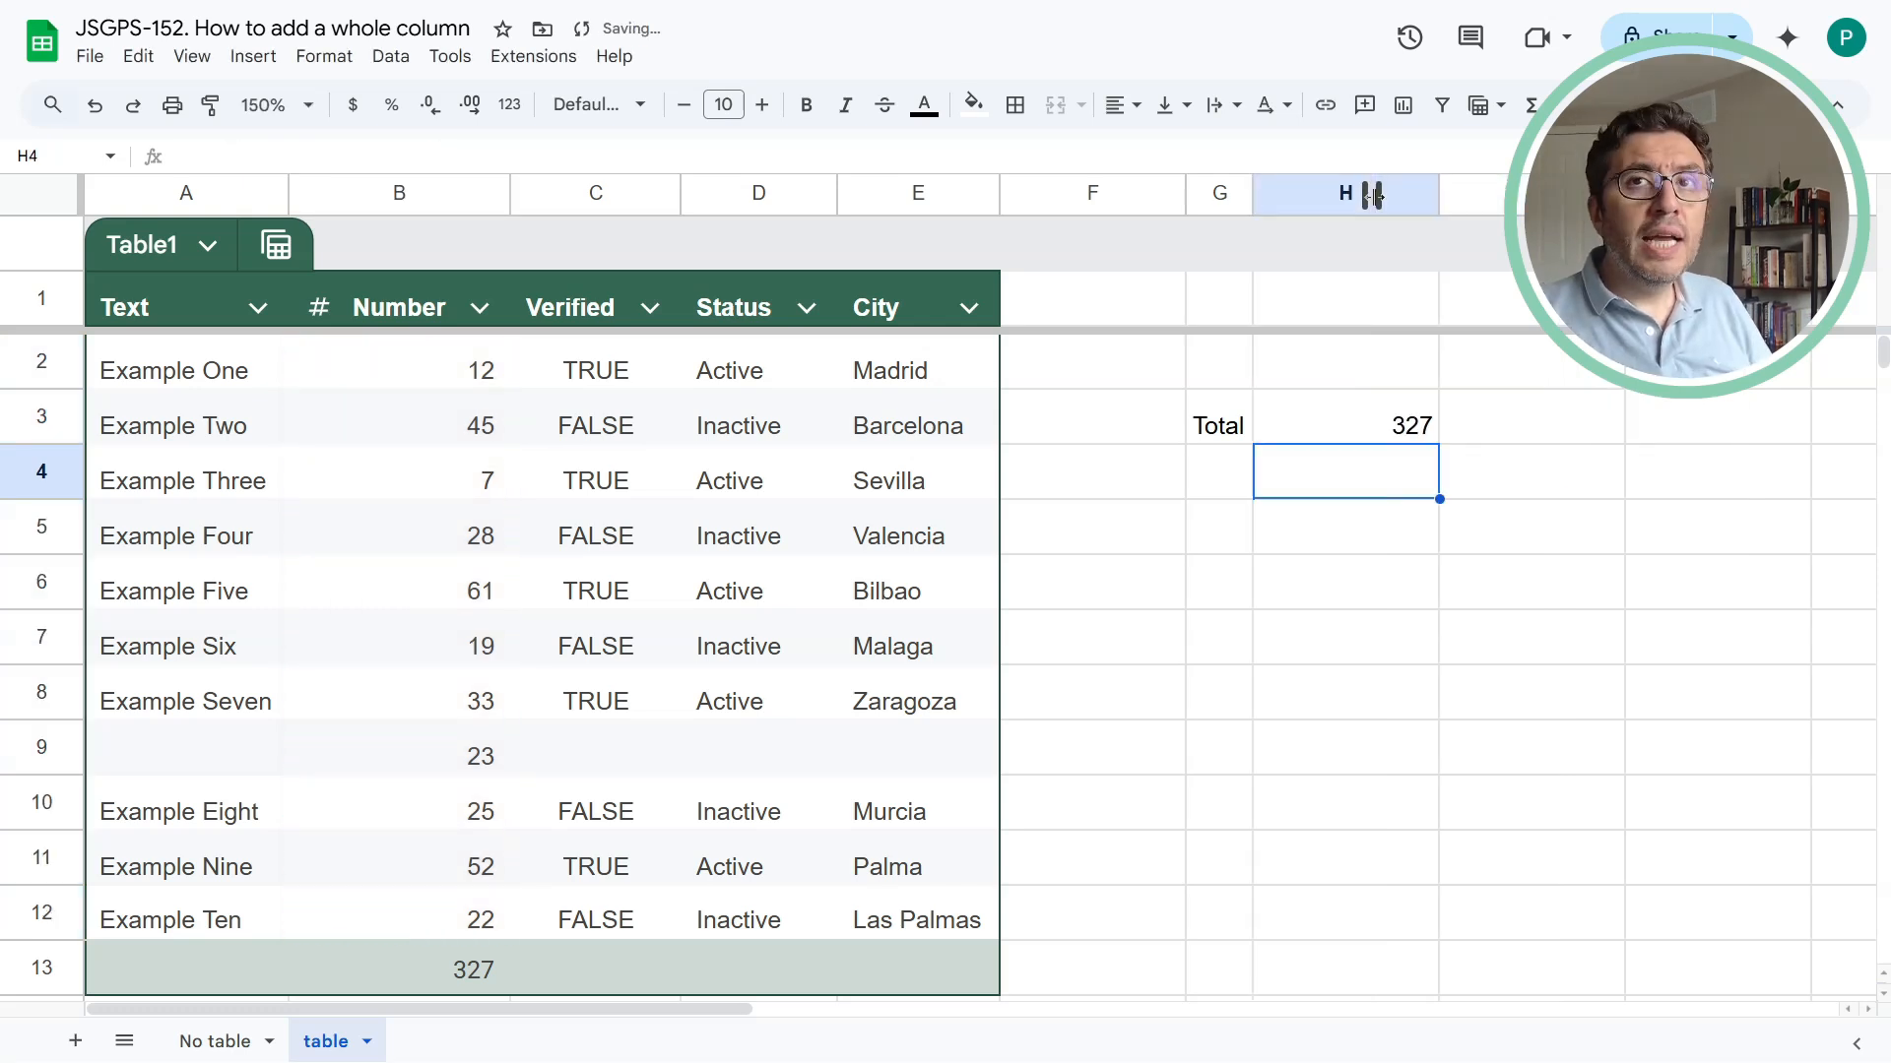
pyautogui.moveTo(1434, 195); pyautogui.dragTo(1308, 195)
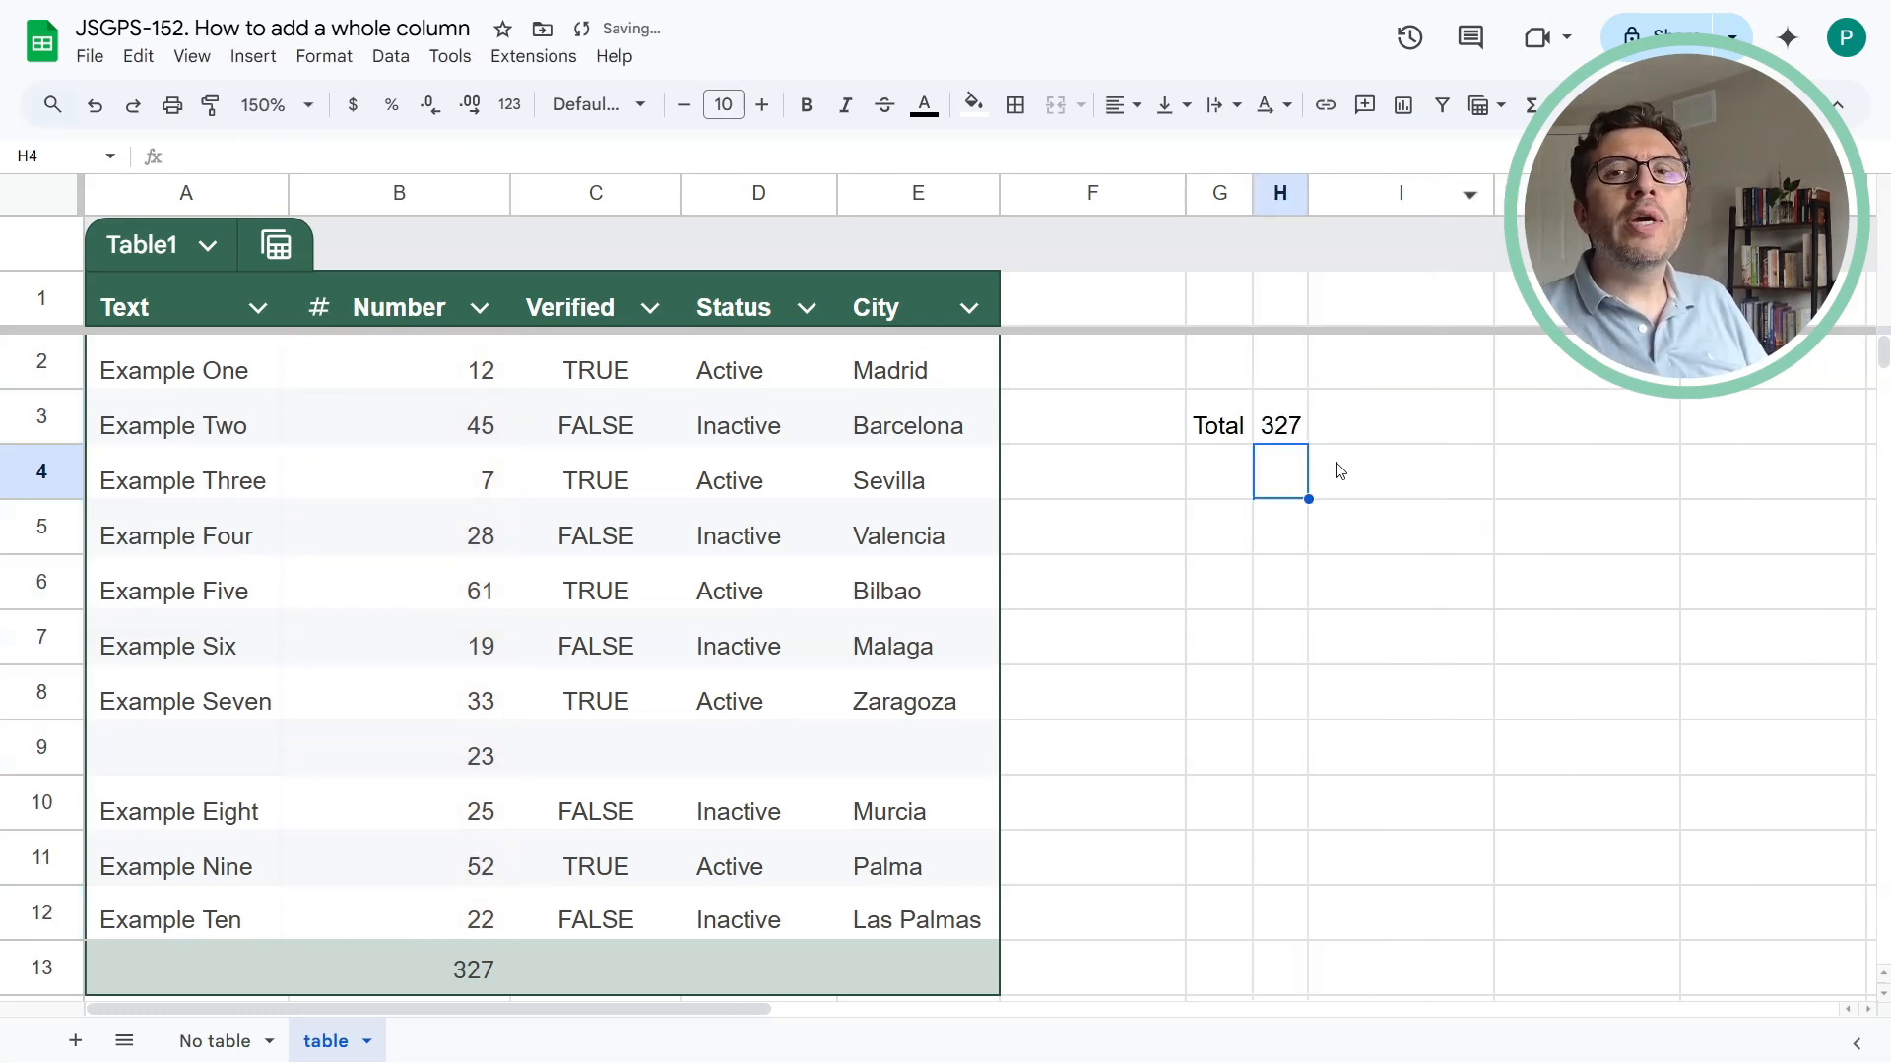